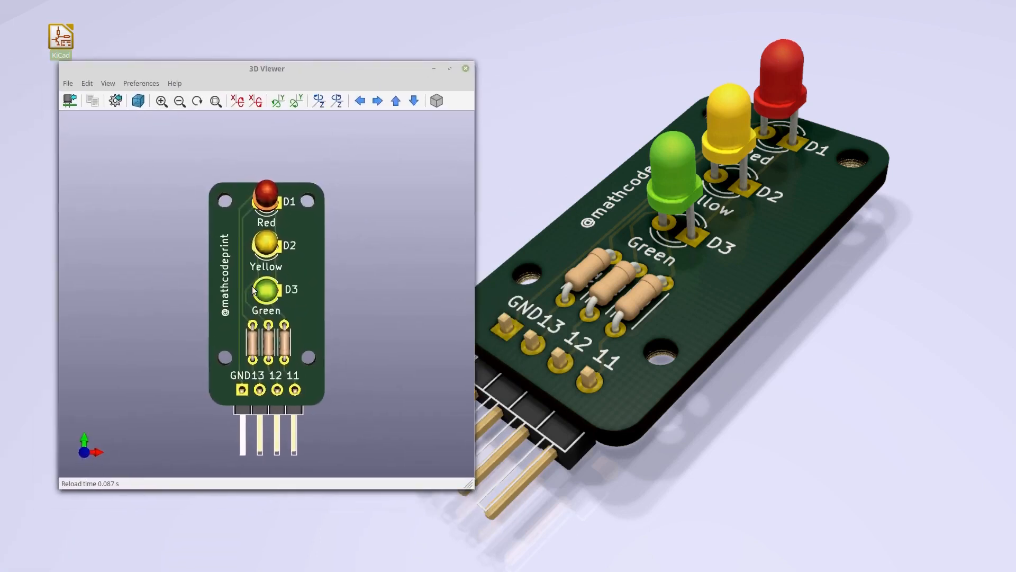
- Launch KiCad from the desktop icon and confirm starting another instance
{"action": "left_click_drag", "start_coordinate": [301, 415], "coordinate": [193, 336]}
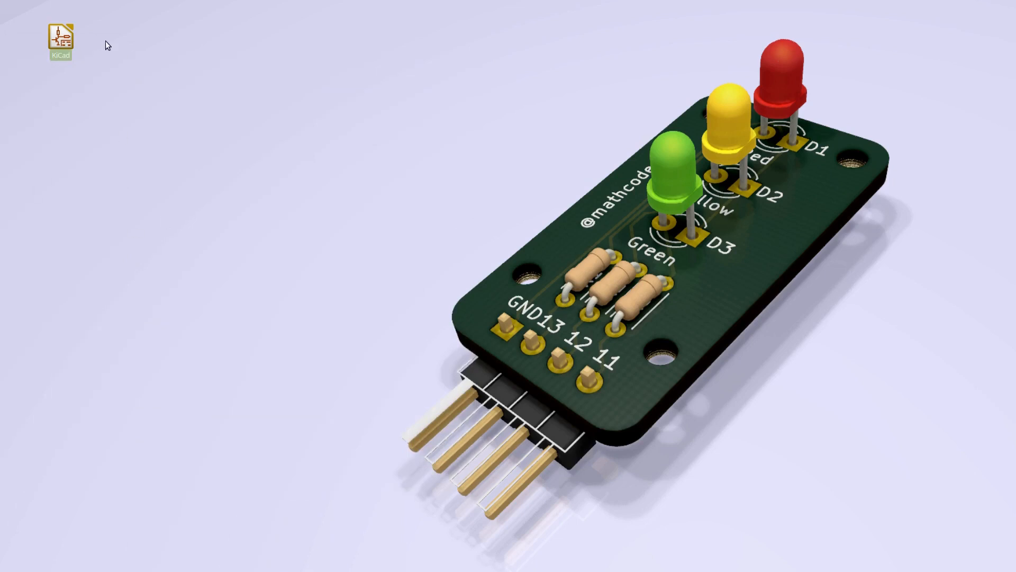
{"action": "double_click", "coordinate": [64, 46]}
{"action": "left_click_drag", "start_coordinate": [498, 247], "coordinate": [385, 180]}
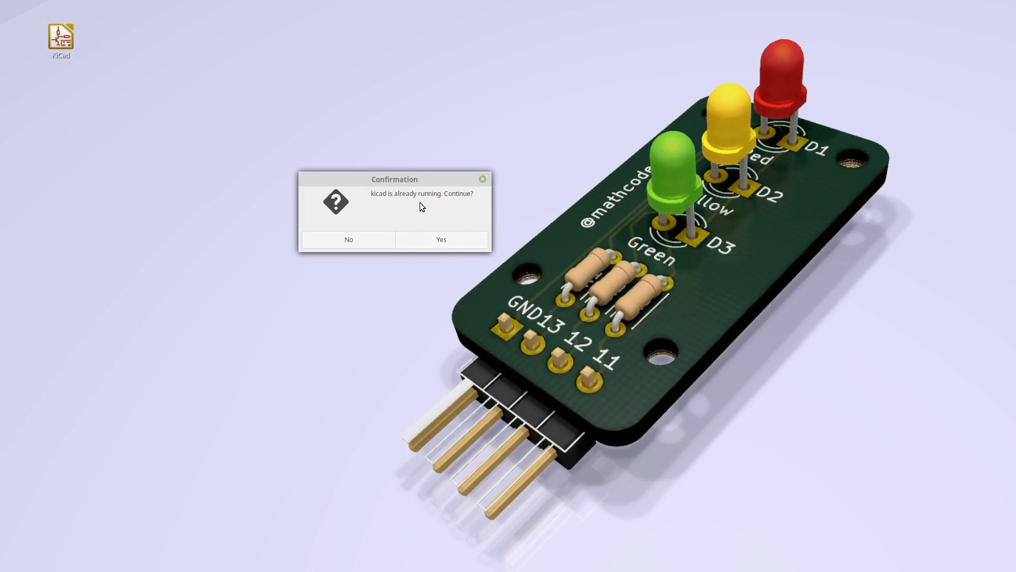
{"action": "left_click", "coordinate": [430, 238]}
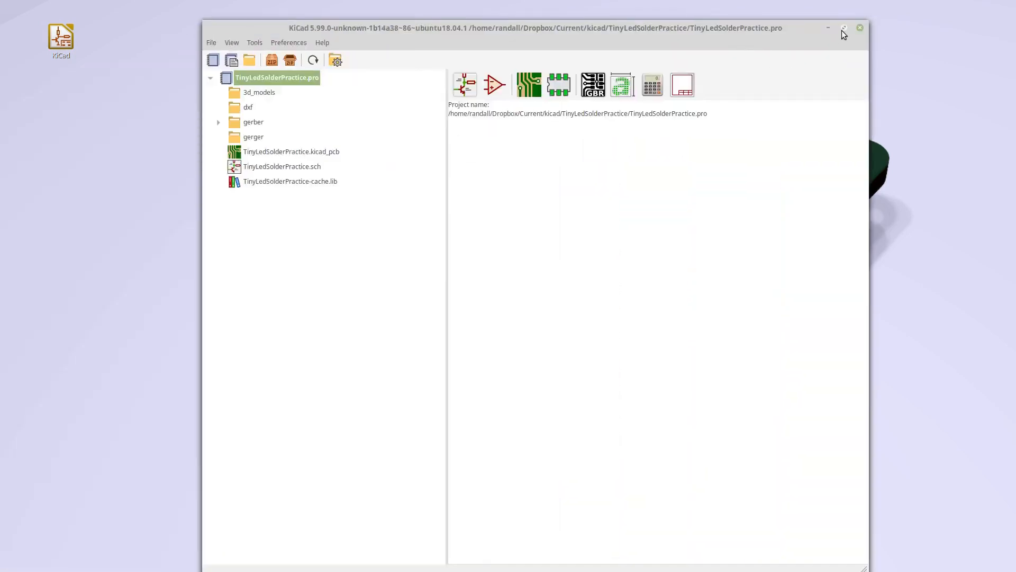
{"action": "left_click", "coordinate": [844, 29]}
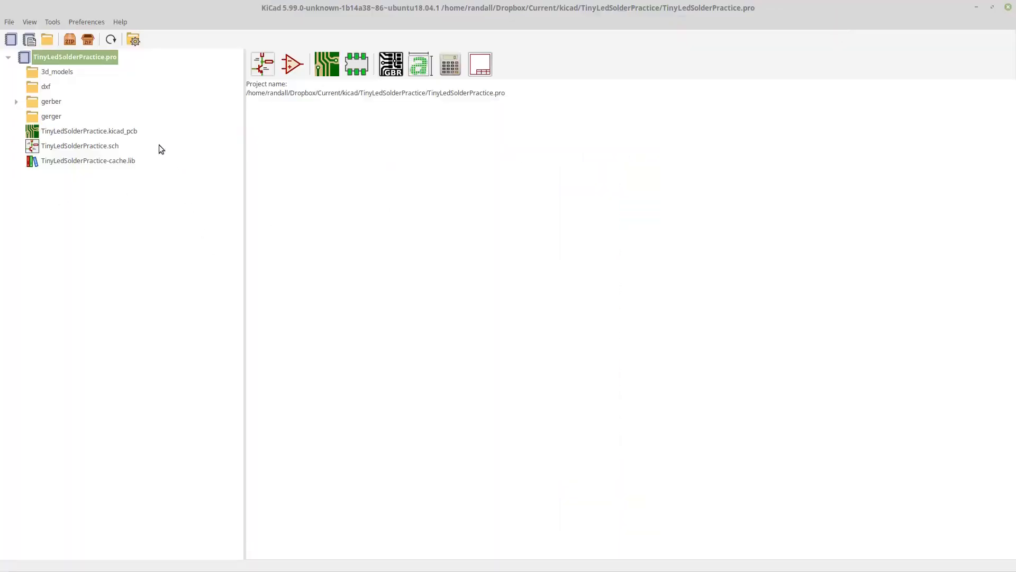
- Create a new project named StopLight in the kicad folder, with its own directory
{"action": "left_click", "coordinate": [13, 24]}
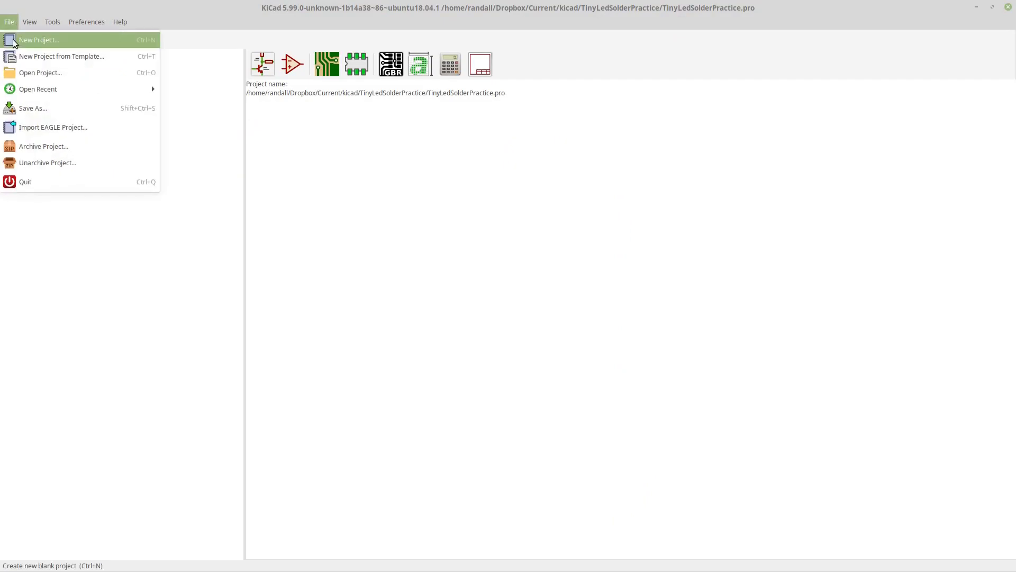
{"action": "left_click", "coordinate": [22, 354]}
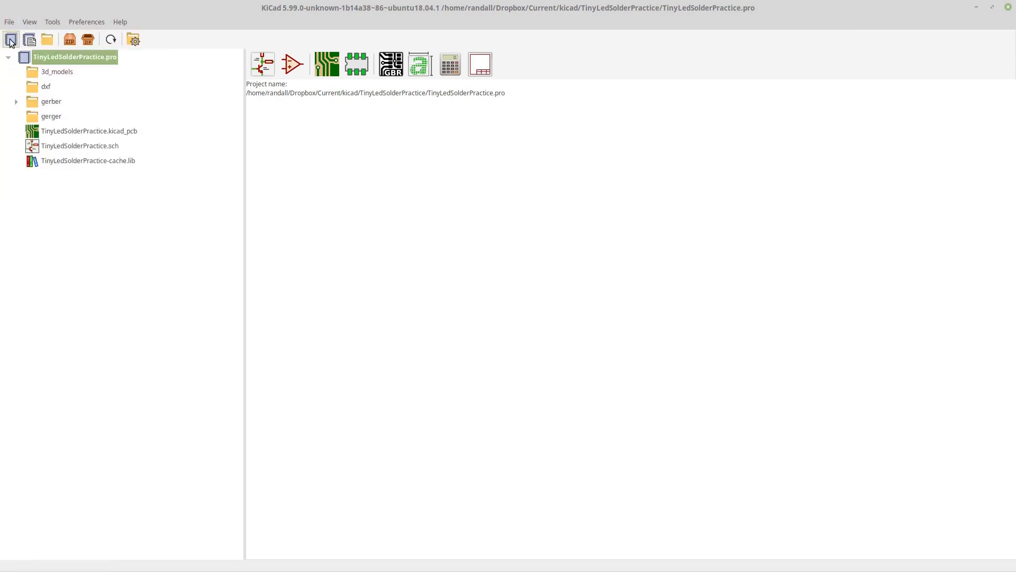
{"action": "left_click", "coordinate": [10, 40]}
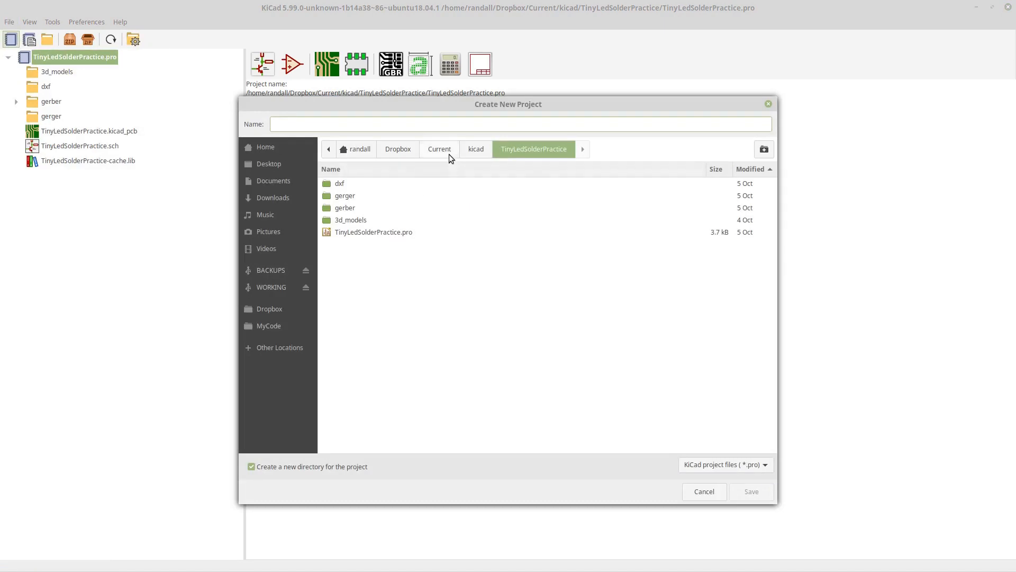
{"action": "left_click", "coordinate": [474, 150]}
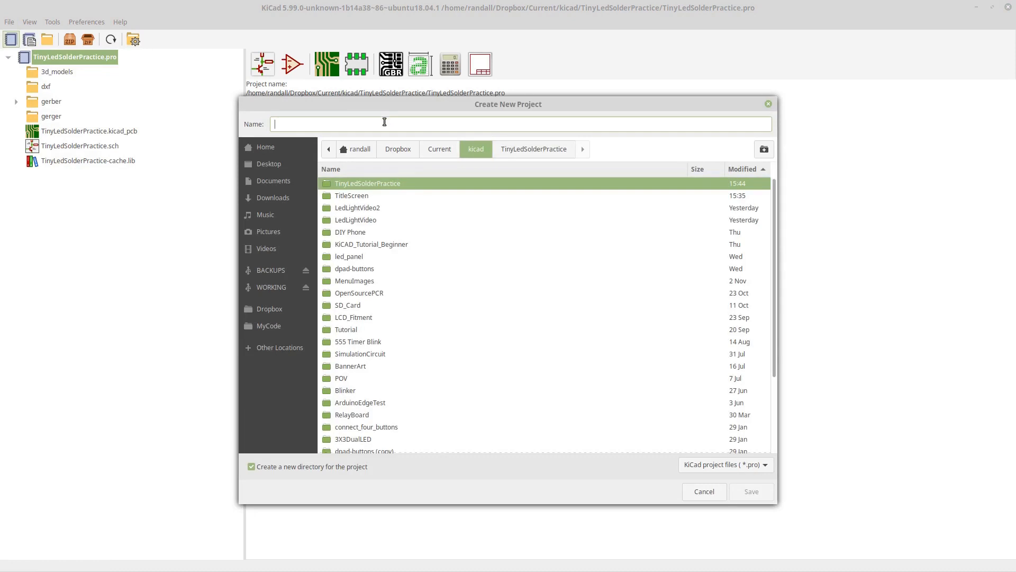
{"action": "type", "text": "Stop"}
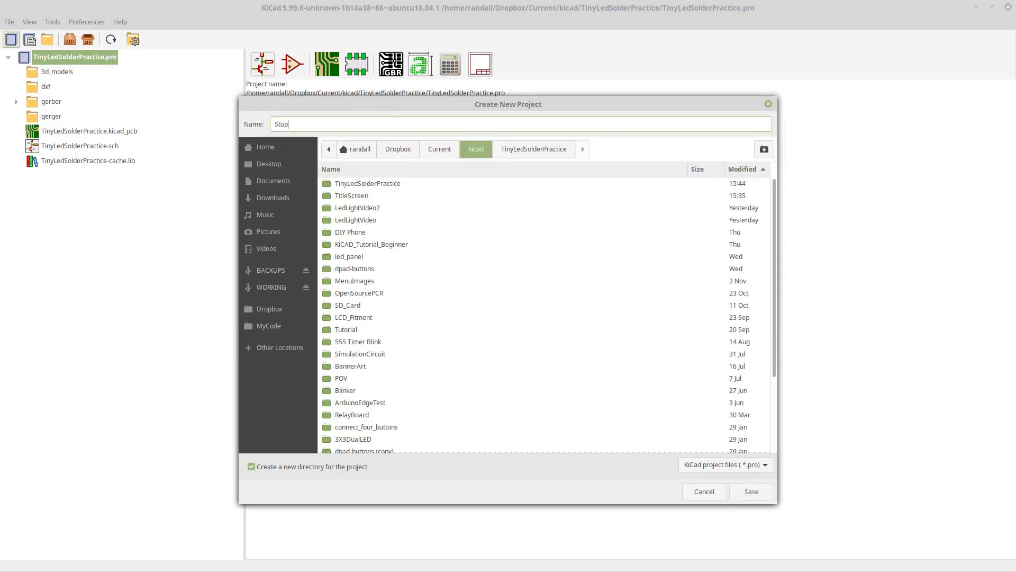
{"action": "type", "text": "Light"}
{"action": "left_click", "coordinate": [757, 491]}
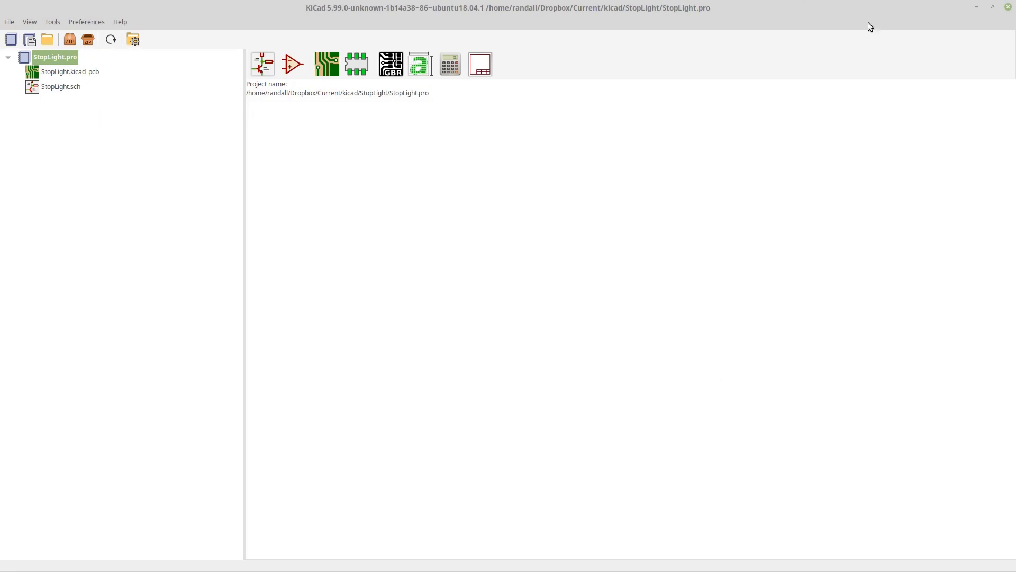
- Open the StopLight schematic in the schematic editor and maximize its window
{"action": "left_click", "coordinate": [993, 8]}
{"action": "left_click_drag", "start_coordinate": [592, 42], "coordinate": [4, 100]}
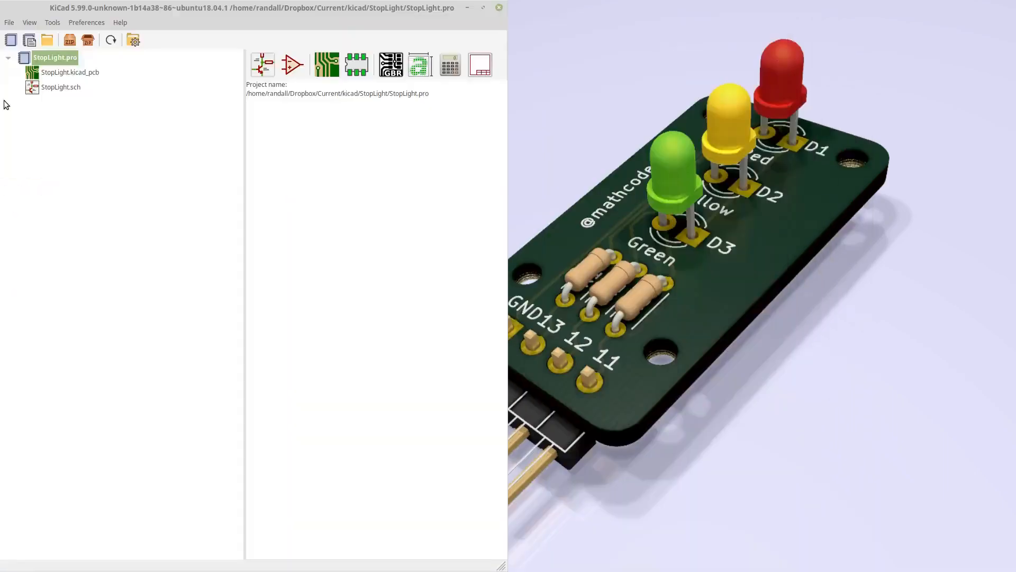
{"action": "left_click", "coordinate": [72, 71]}
{"action": "left_click", "coordinate": [56, 87]}
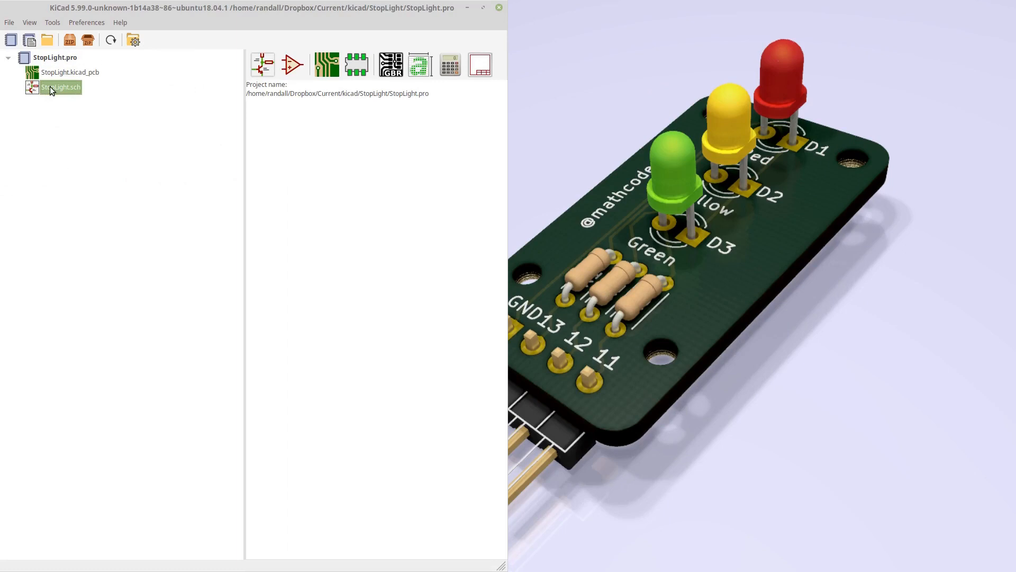
{"action": "left_click", "coordinate": [263, 64]}
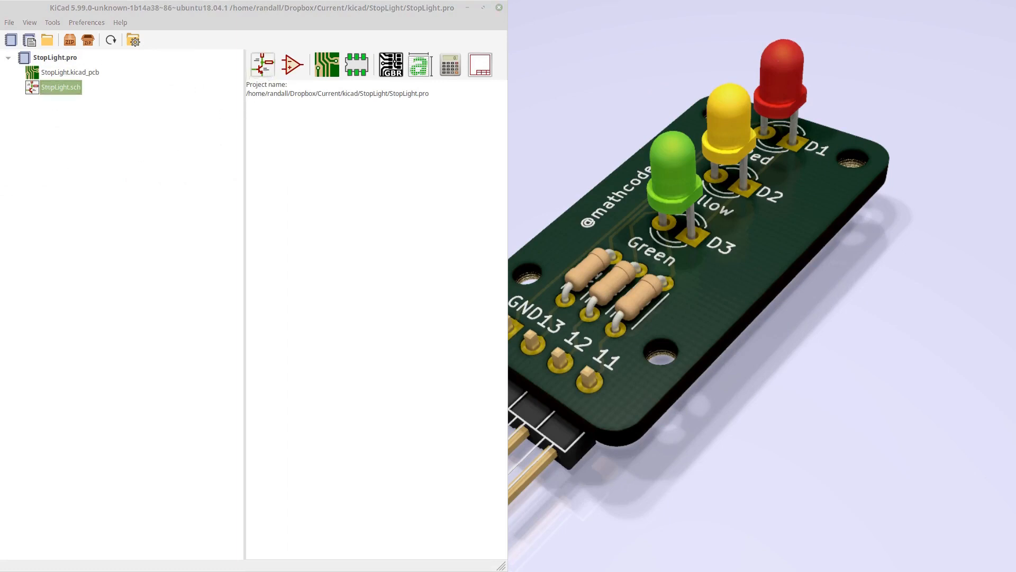
{"action": "left_click", "coordinate": [703, 136]}
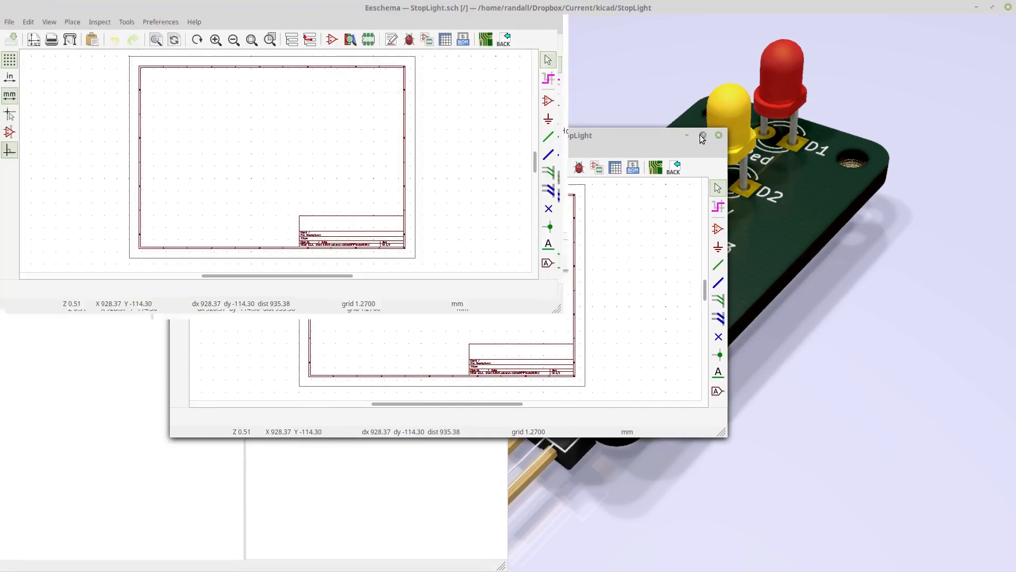
- Examine the reference TinyLedSolderPractice schematic window to compare its circuit
{"action": "scroll", "coordinate": [512, 306], "scroll_direction": "up", "scroll_amount": 5}
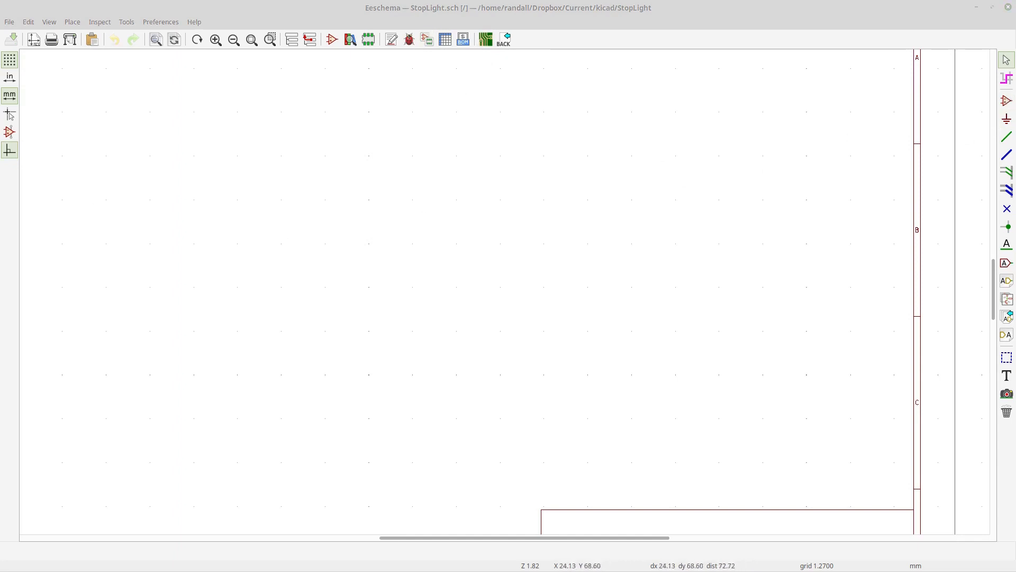
{"action": "left_click_drag", "start_coordinate": [1, 193], "coordinate": [617, 116]}
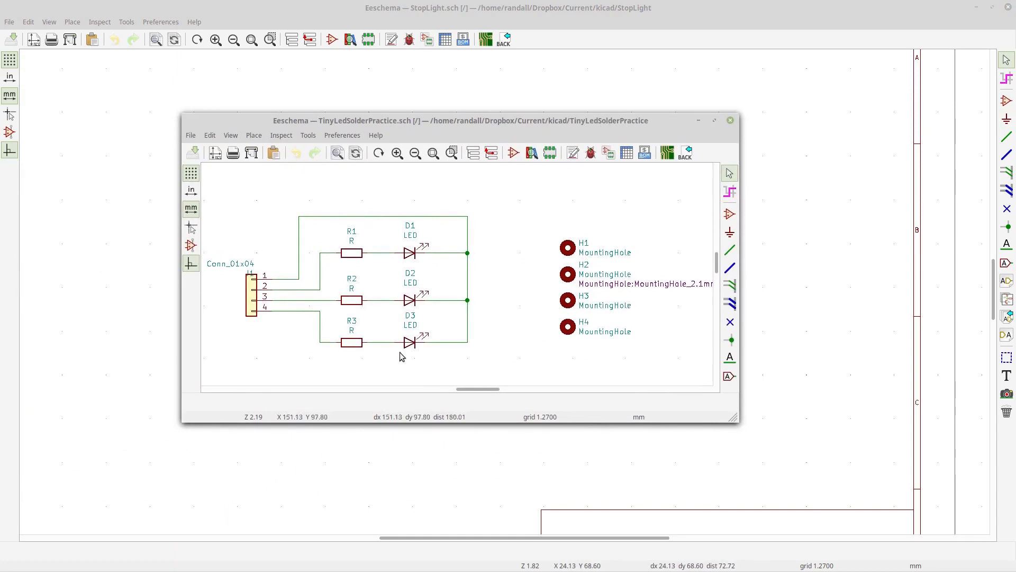
{"action": "left_click_drag", "start_coordinate": [588, 121], "coordinate": [0, 156]}
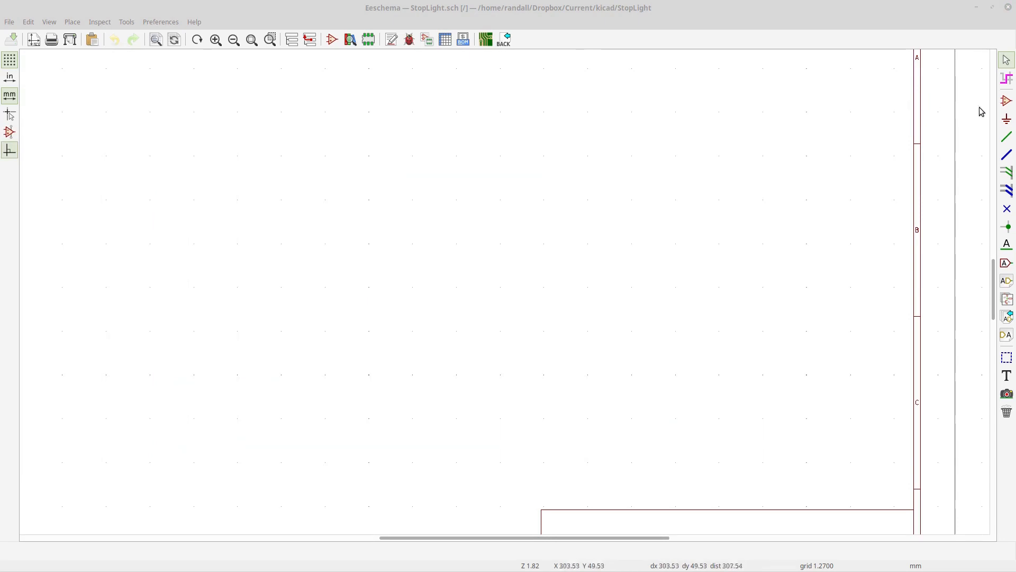
- Place an LED symbol from the Device library onto the schematic sheet
{"action": "left_click", "coordinate": [1007, 101]}
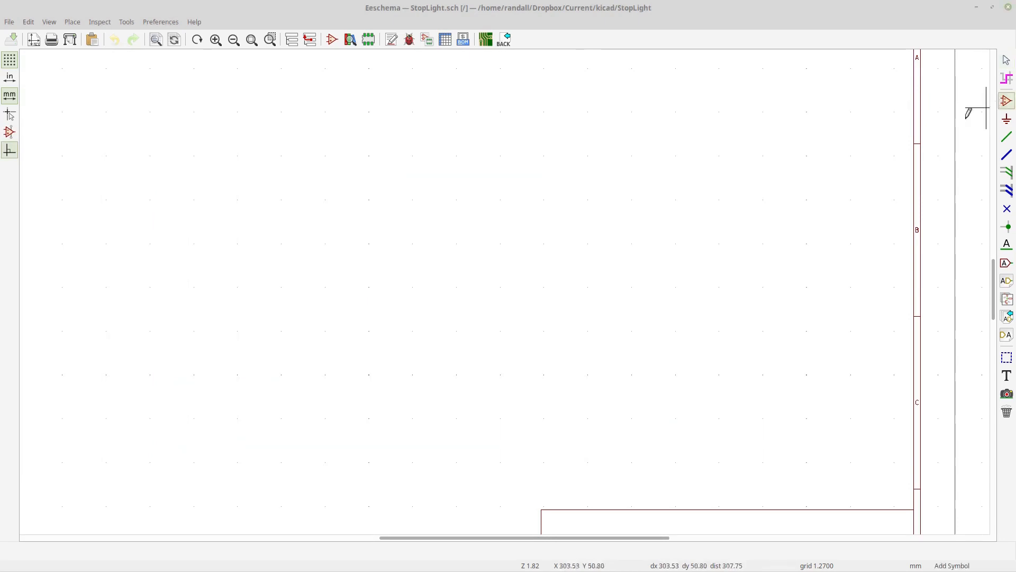
{"action": "left_click", "coordinate": [500, 217]}
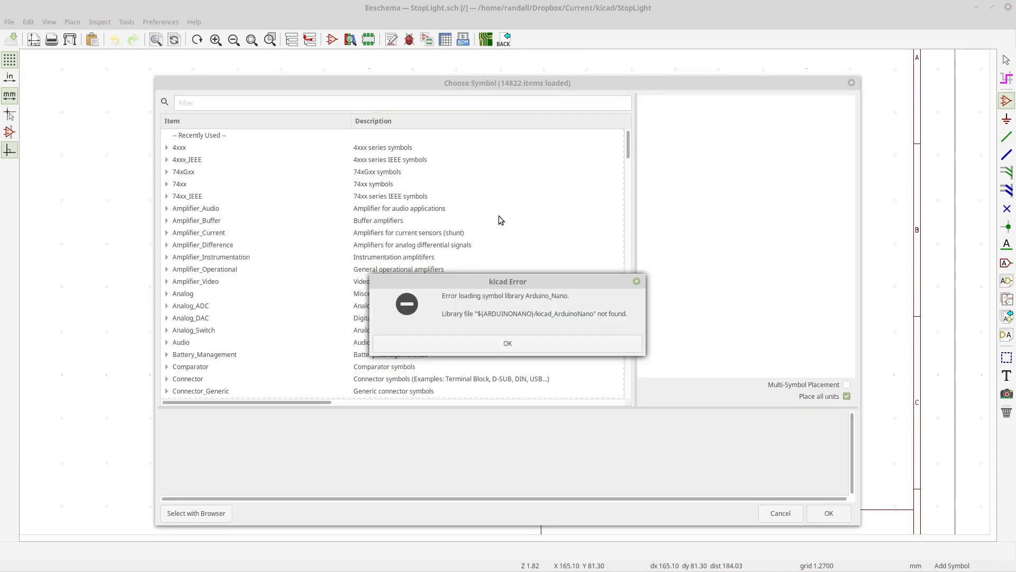
{"action": "left_click", "coordinate": [508, 344]}
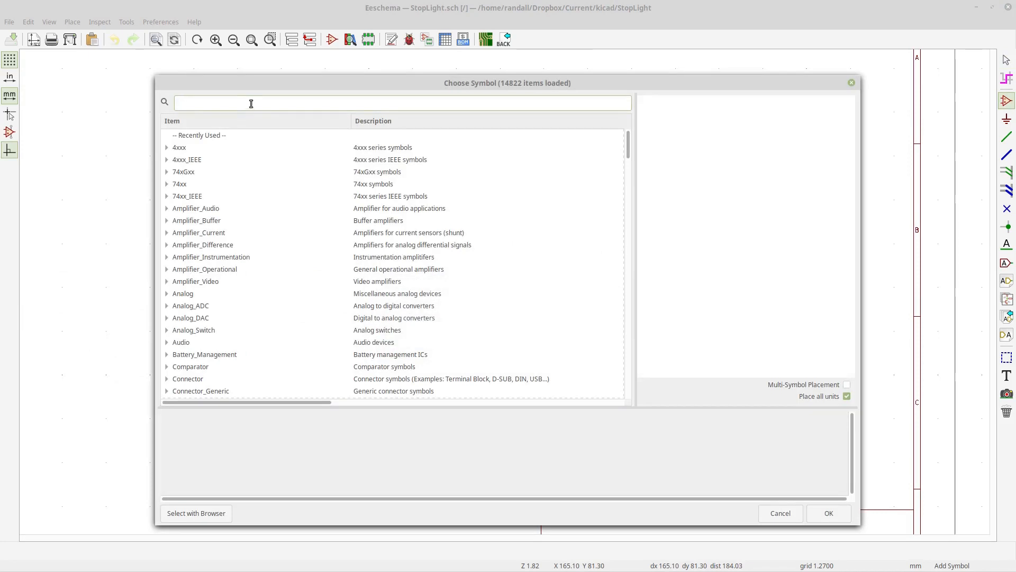
{"action": "type", "text": "LED"}
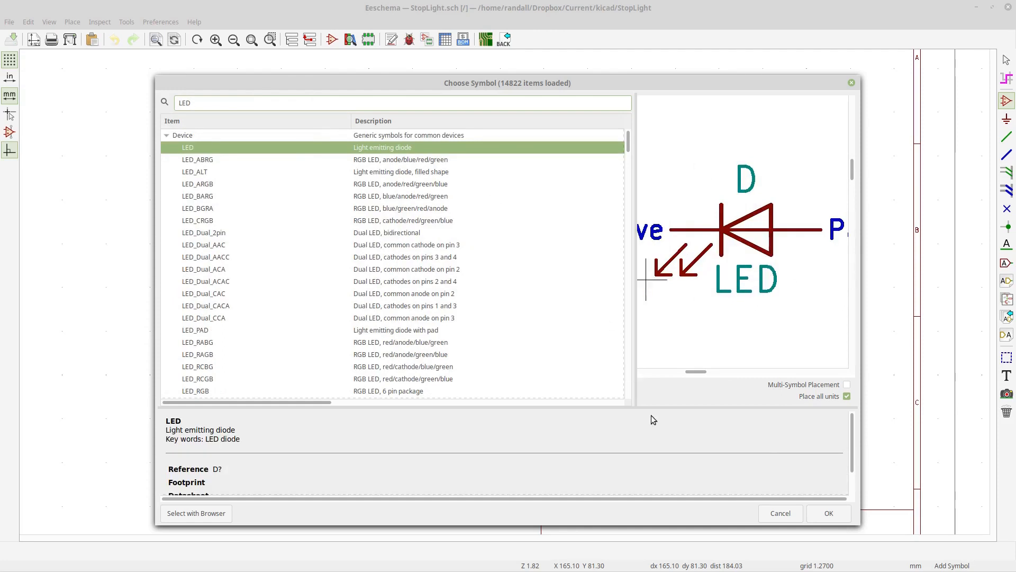
{"action": "left_click", "coordinate": [825, 517]}
{"action": "left_click", "coordinate": [513, 230]}
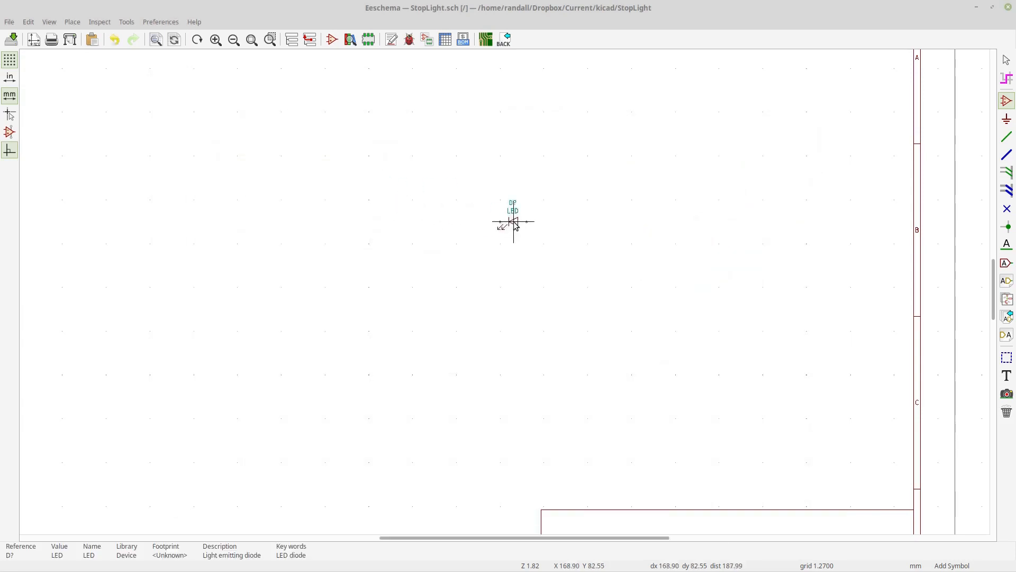
- Place a resistor symbol R just to the left of the LED
{"action": "scroll", "coordinate": [514, 233], "scroll_direction": "up", "scroll_amount": 2}
{"action": "scroll", "coordinate": [504, 292], "scroll_direction": "up", "scroll_amount": 1}
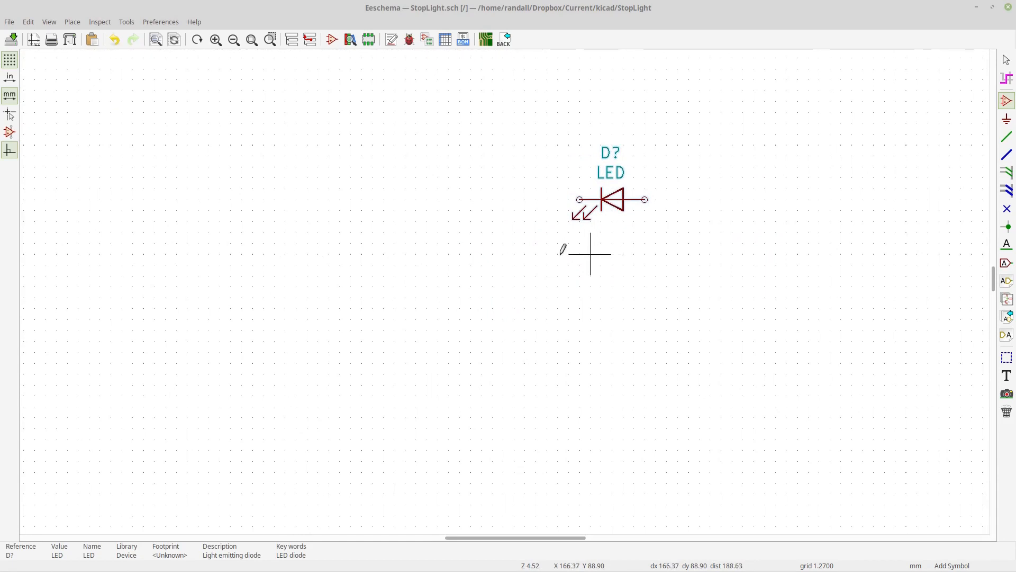
{"action": "left_click", "coordinate": [438, 199]}
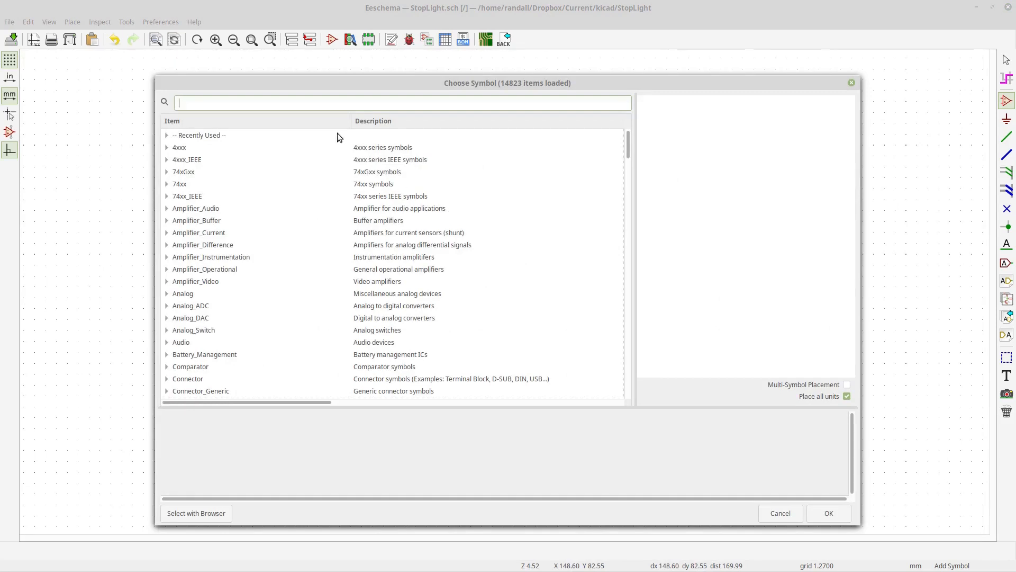
{"action": "type", "text": "r"}
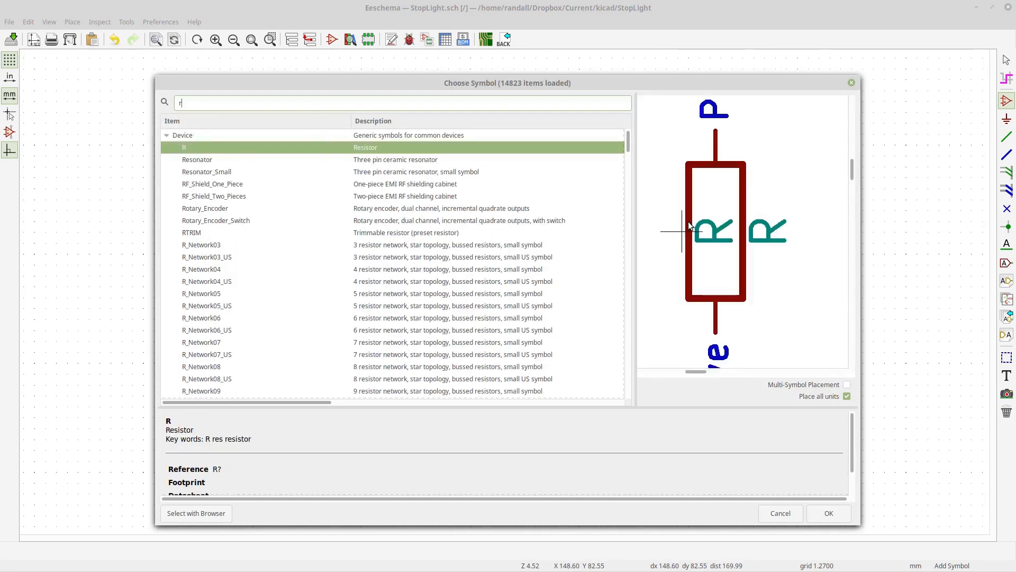
{"action": "left_click", "coordinate": [829, 512]}
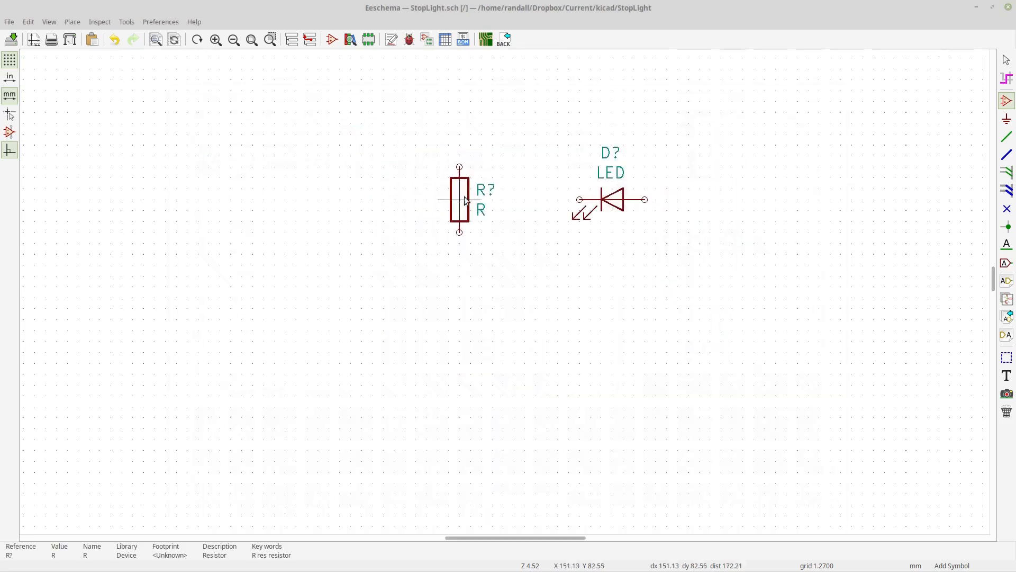
{"action": "left_click", "coordinate": [481, 199]}
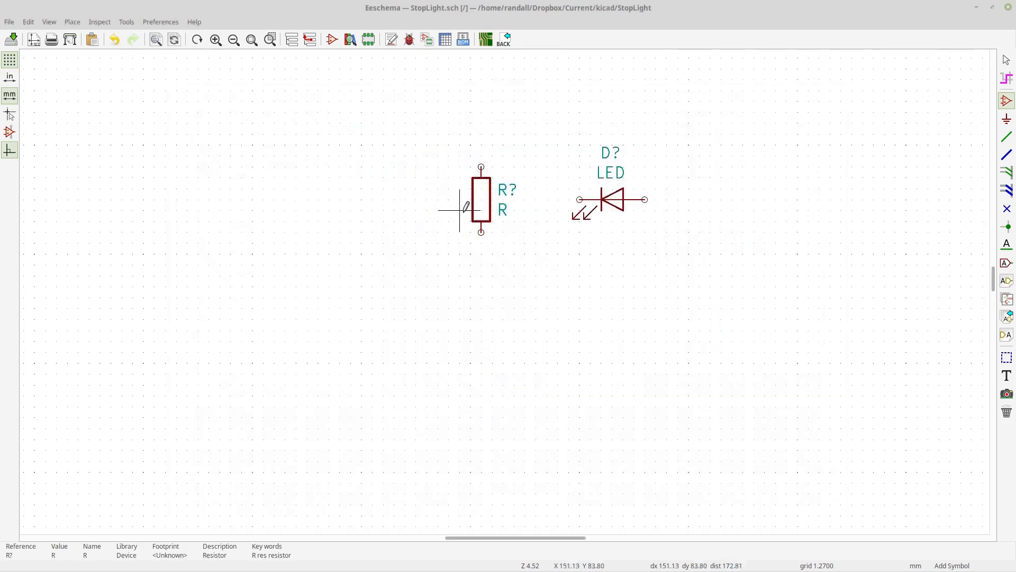
- Place a Conn_01x04 symbol from the Connector_Generic library to the lower left of the resistor
{"action": "left_click", "coordinate": [362, 275]}
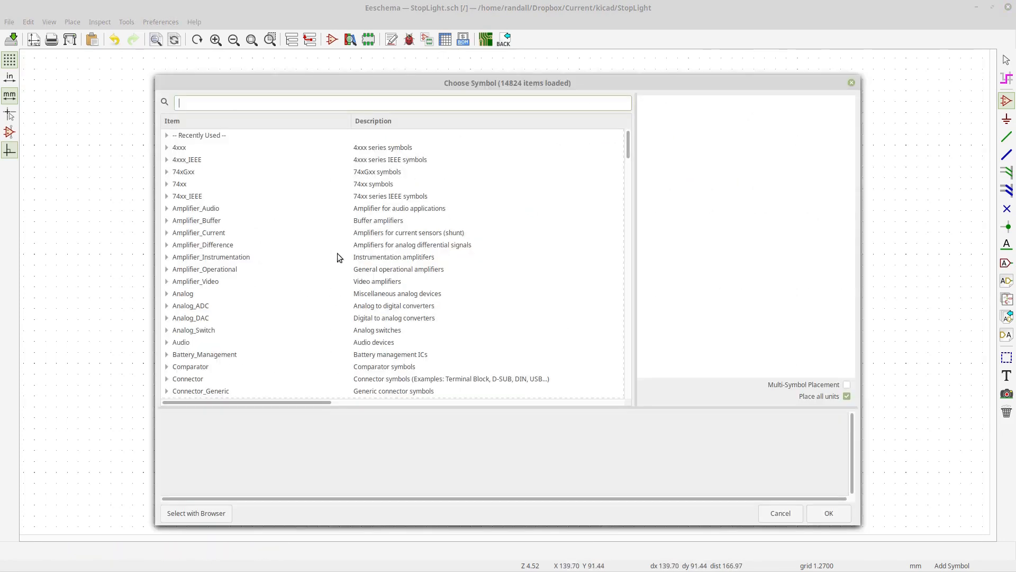
{"action": "type", "text": "conn"}
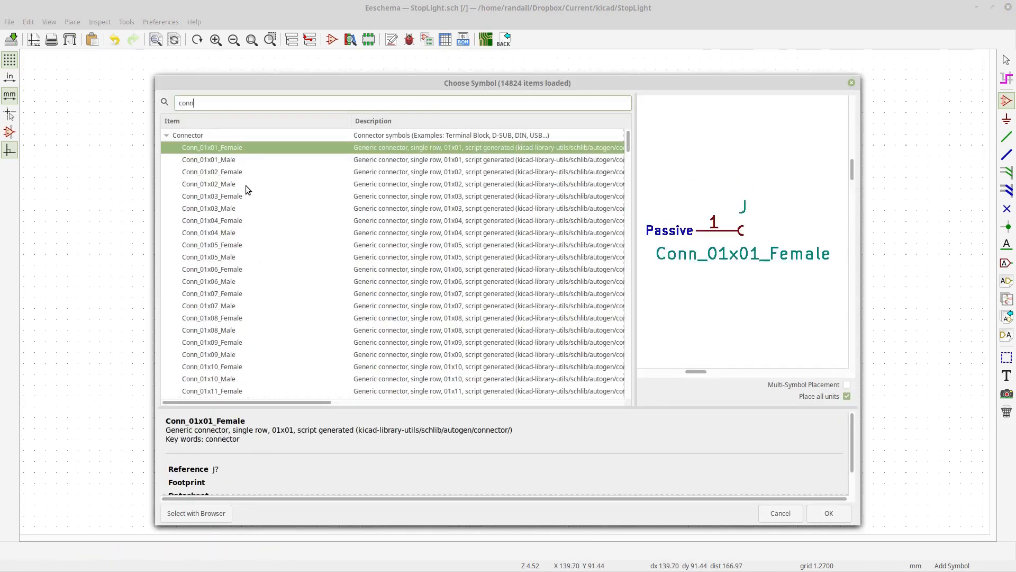
{"action": "left_click", "coordinate": [166, 136]}
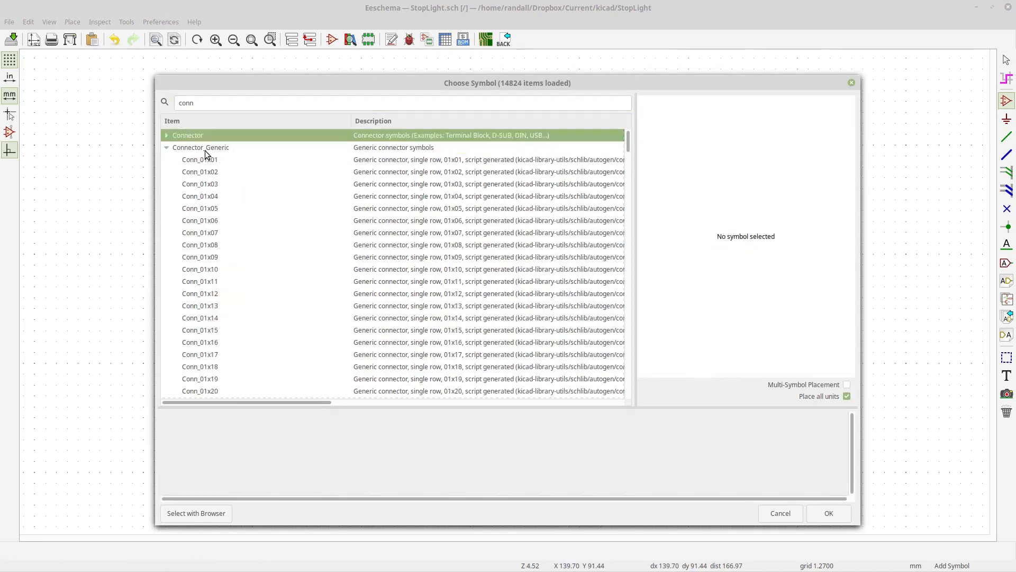
{"action": "left_click", "coordinate": [207, 197]}
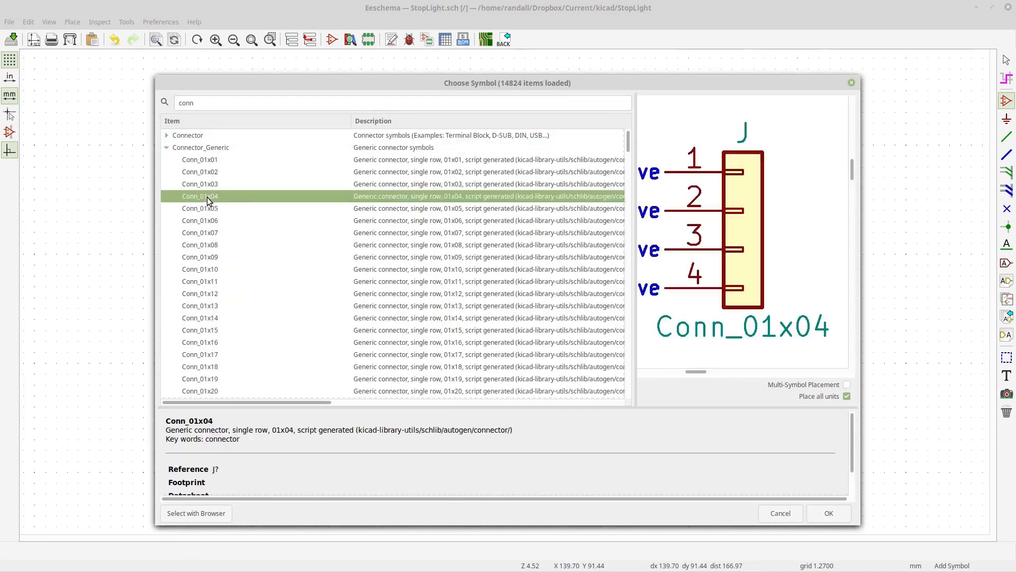
{"action": "left_click", "coordinate": [167, 149]}
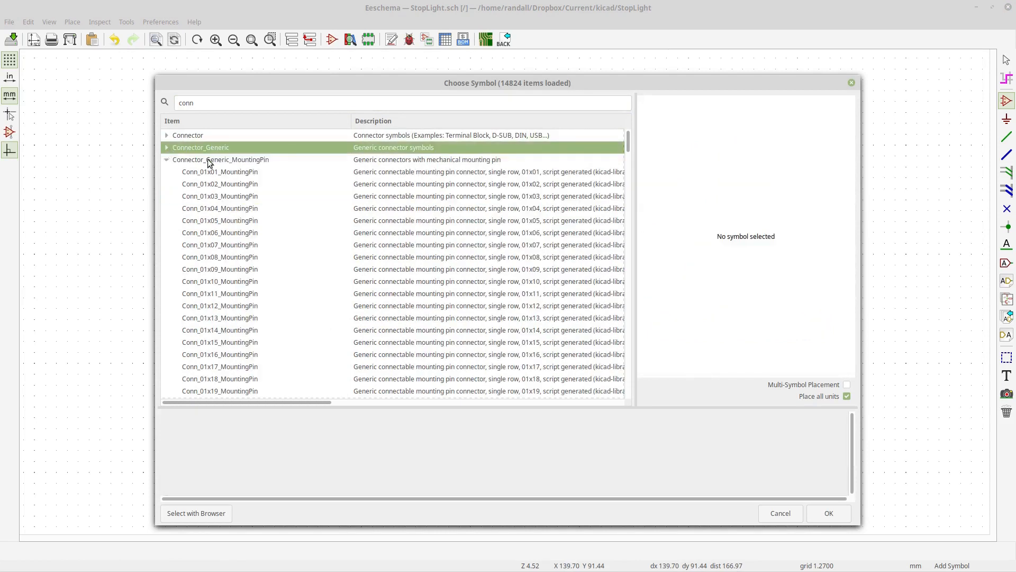
{"action": "left_click", "coordinate": [167, 160]}
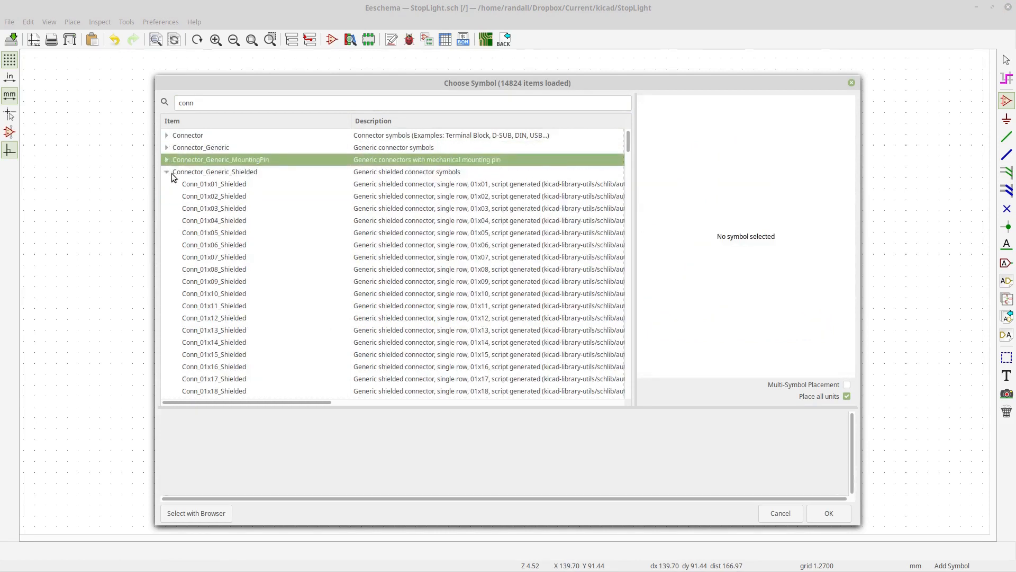
{"action": "left_click", "coordinate": [174, 173]}
{"action": "left_click", "coordinate": [167, 148]}
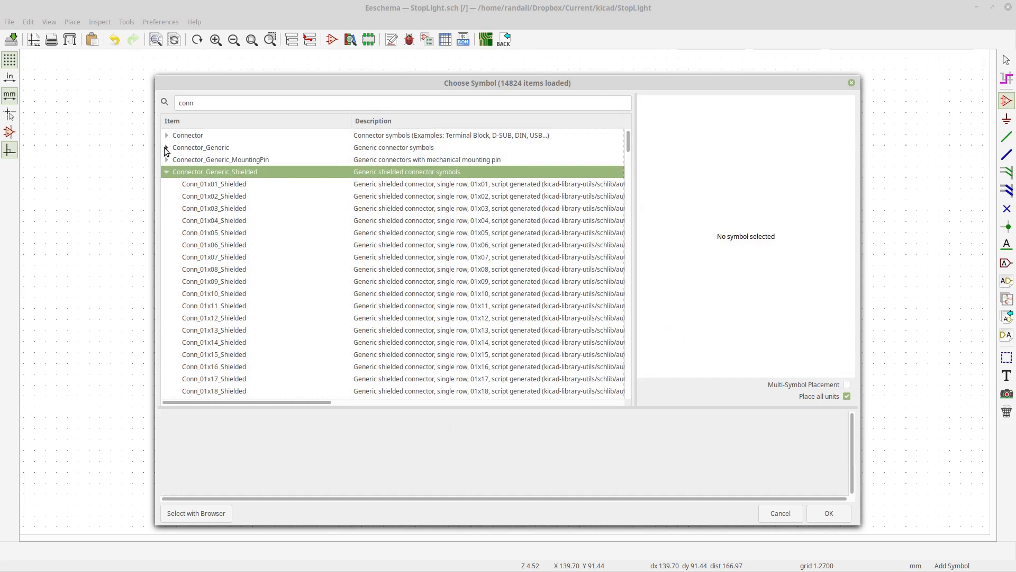
{"action": "left_click", "coordinate": [215, 197]}
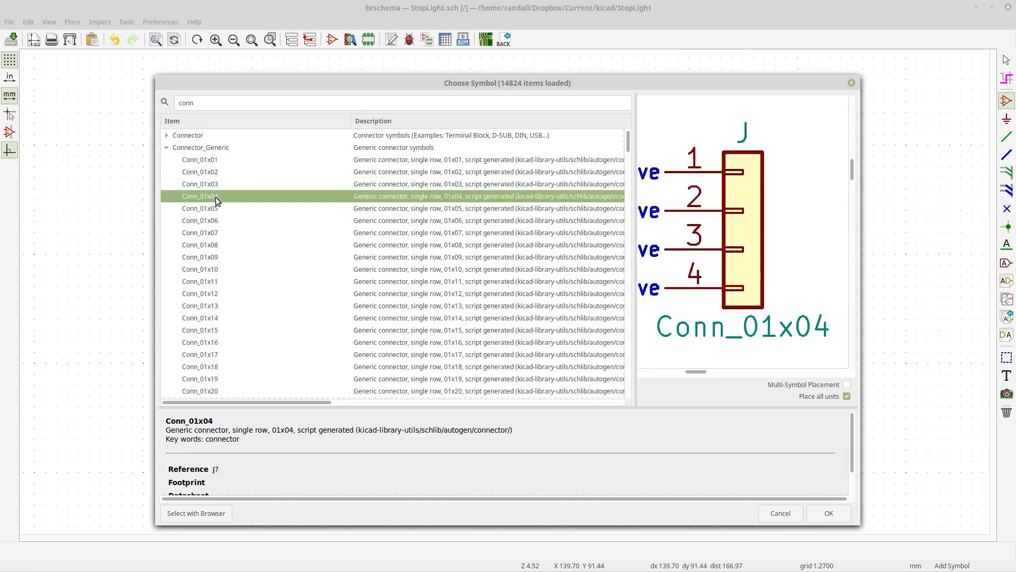
{"action": "left_click", "coordinate": [828, 513]}
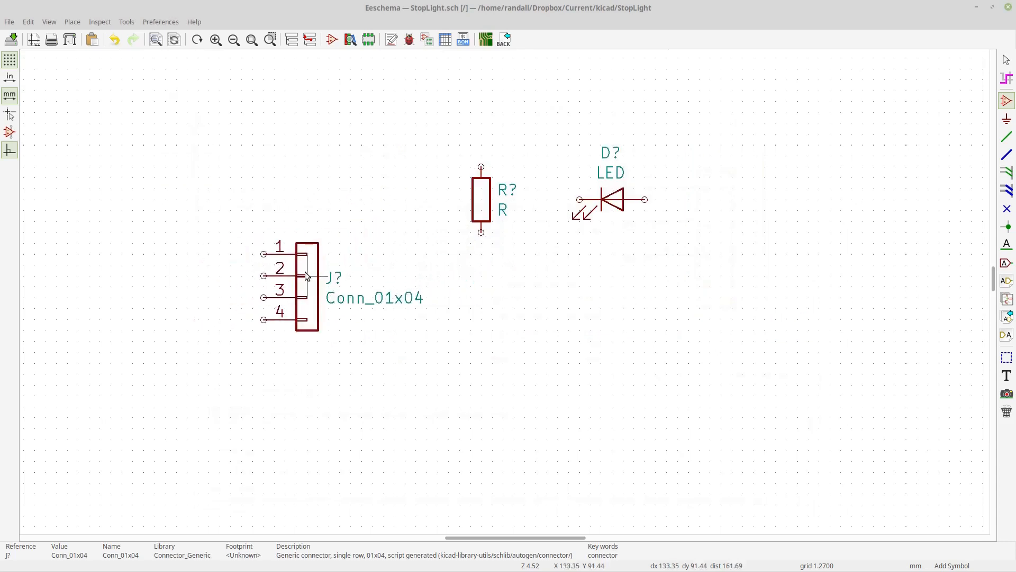
{"action": "left_click", "coordinate": [298, 276]}
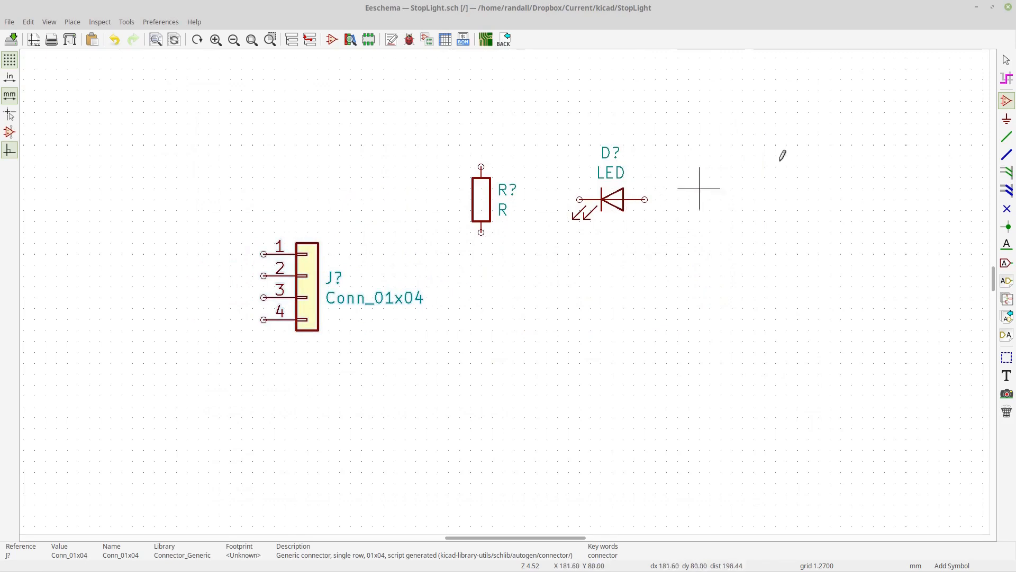
- Select the LED and rotate it 180 degrees so it points right
{"action": "left_click", "coordinate": [1007, 60]}
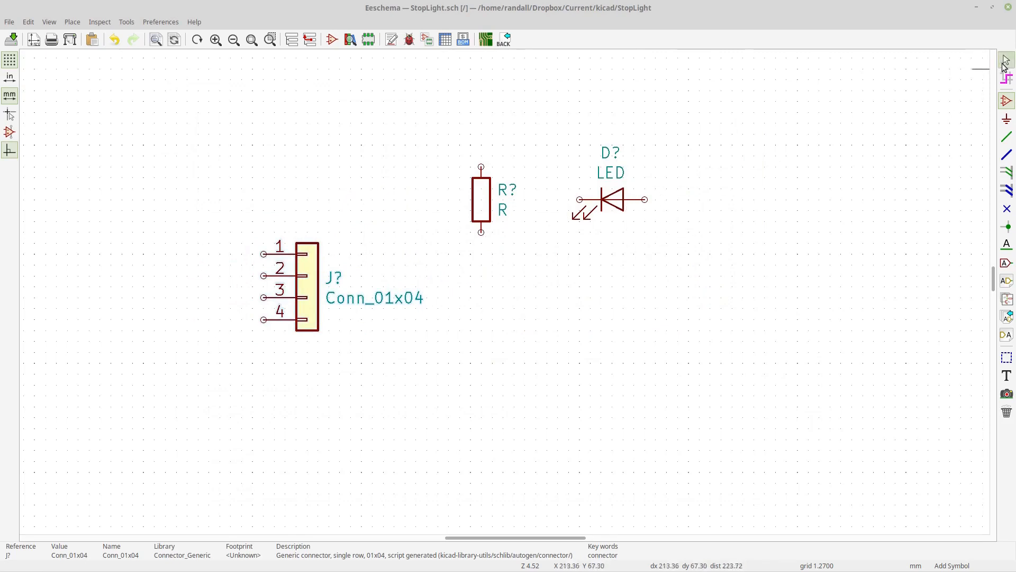
{"action": "left_click", "coordinate": [617, 207]}
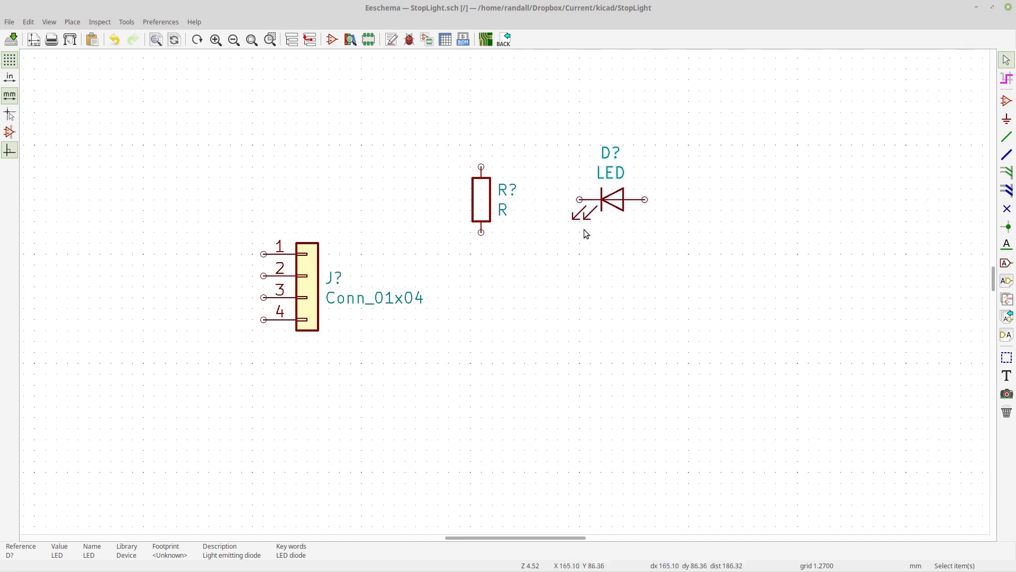
{"action": "key", "text": "r"}
{"action": "key", "text": "r"}
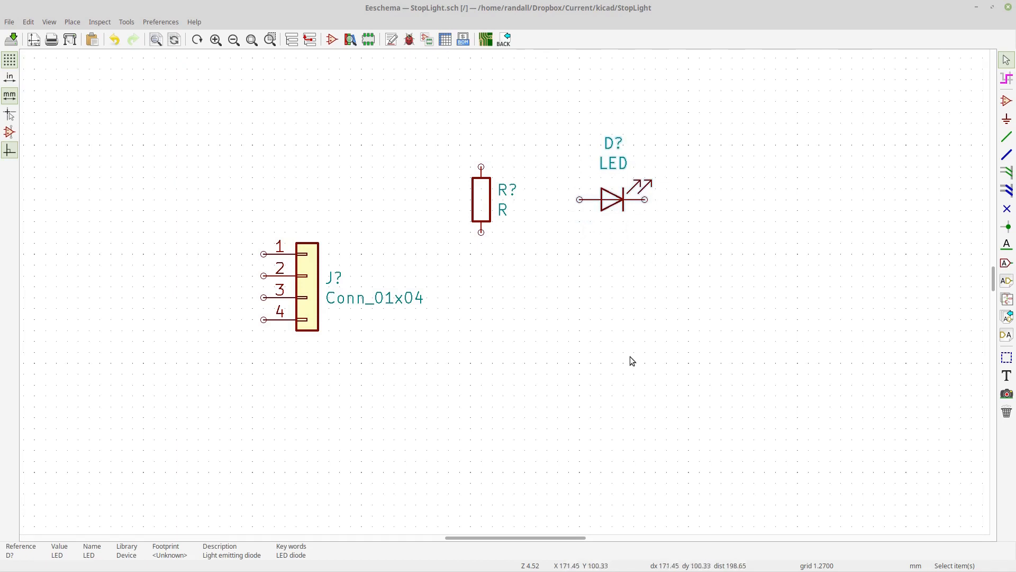
{"action": "right_click", "coordinate": [611, 208]}
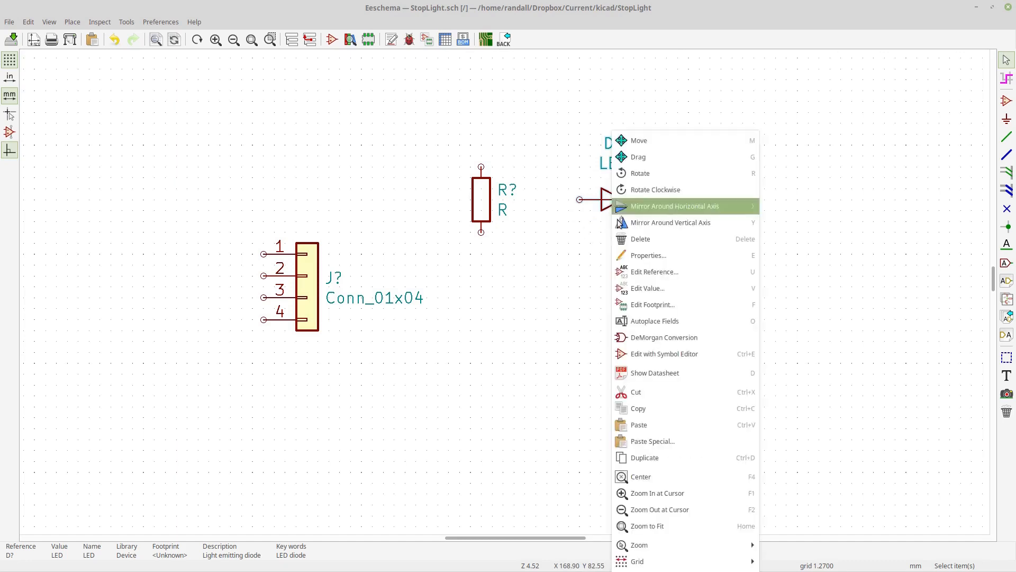
{"action": "left_click", "coordinate": [648, 457]}
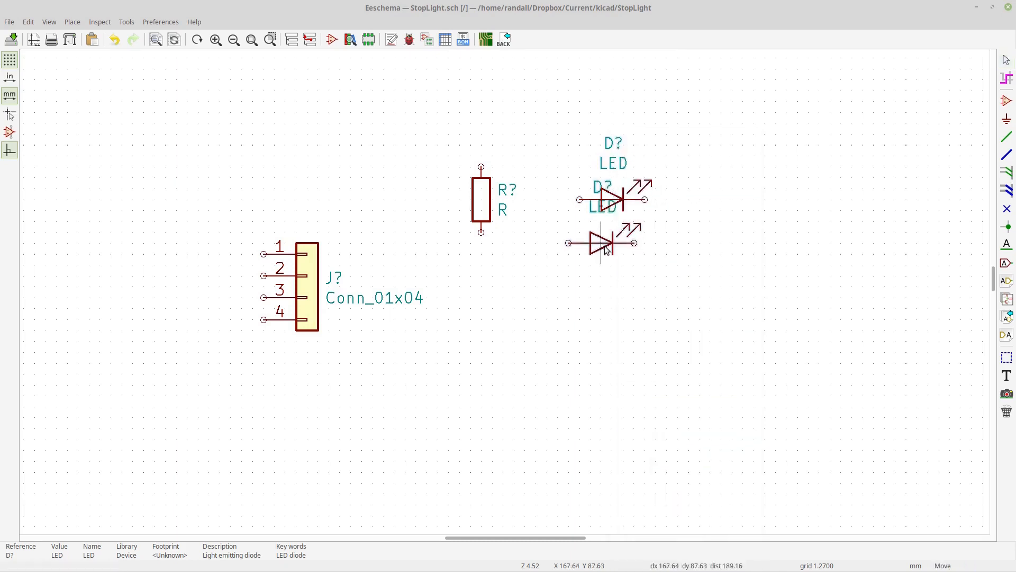
{"action": "key", "text": "Escape"}
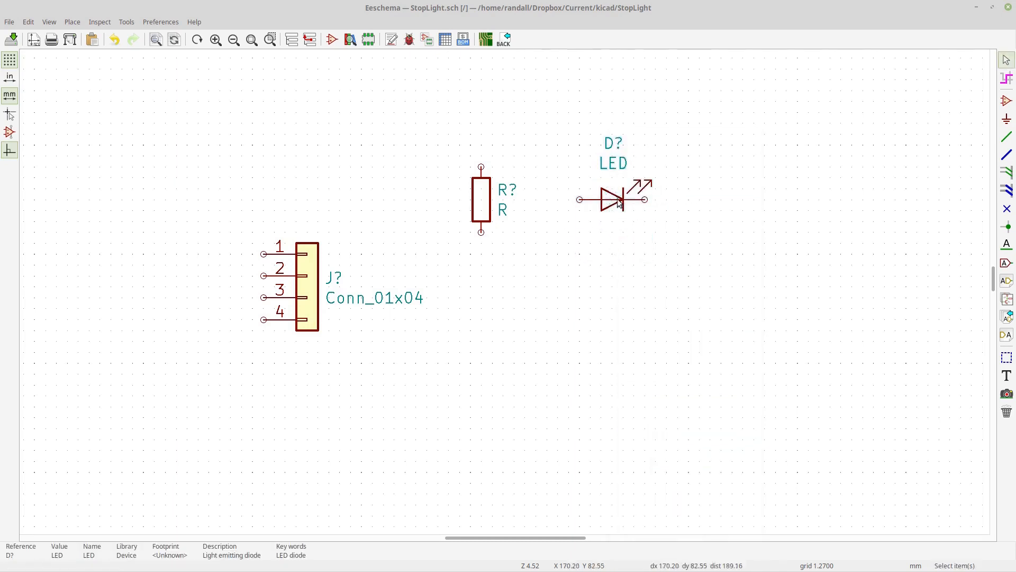
- Duplicate the LED twice, stacking the copies evenly below the first LED
{"action": "key", "text": "c"}
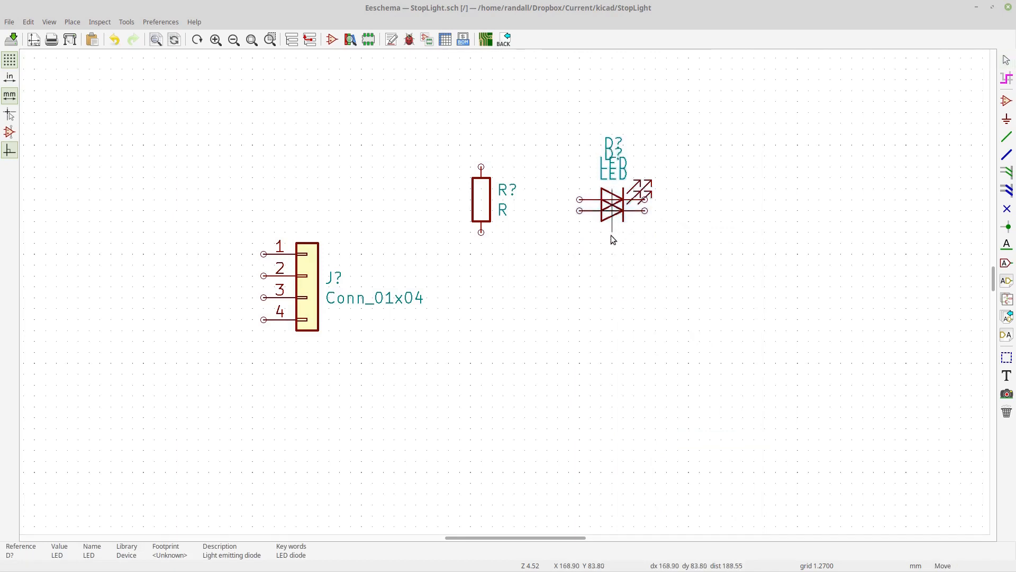
{"action": "left_click", "coordinate": [612, 286]}
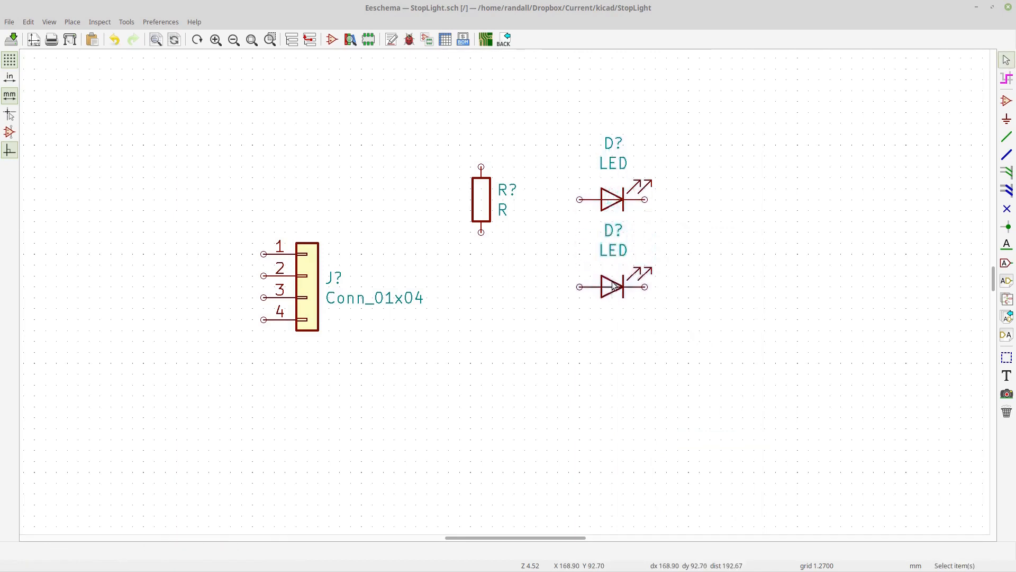
{"action": "key", "text": "ctrl+f"}
{"action": "left_click", "coordinate": [602, 296]}
{"action": "left_click", "coordinate": [605, 296]}
{"action": "key", "text": "c"}
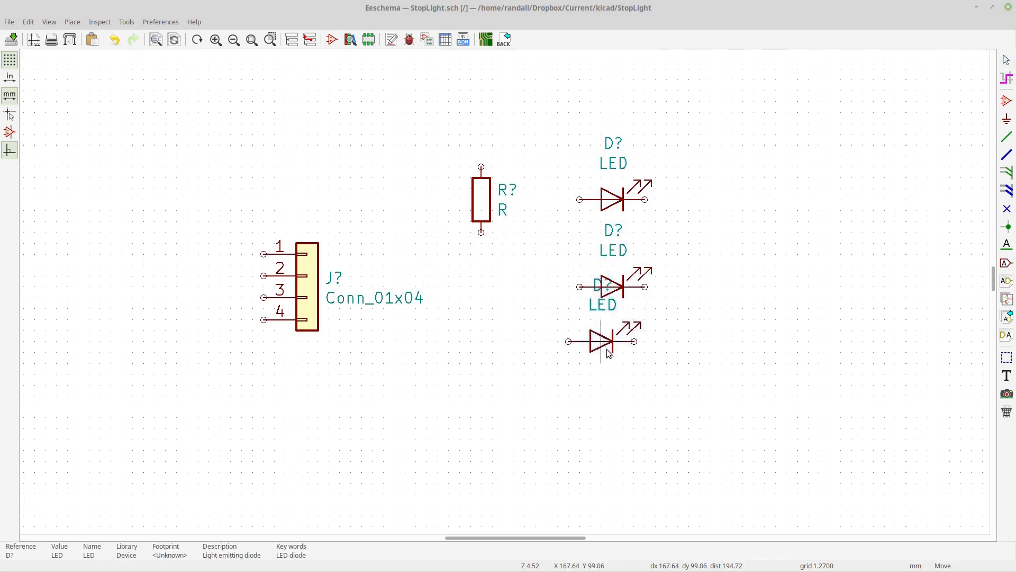
{"action": "left_click", "coordinate": [618, 386]}
- Rotate the resistor horizontal and duplicate it twice, placing one copy beside each lower LED
{"action": "left_click", "coordinate": [482, 210]}
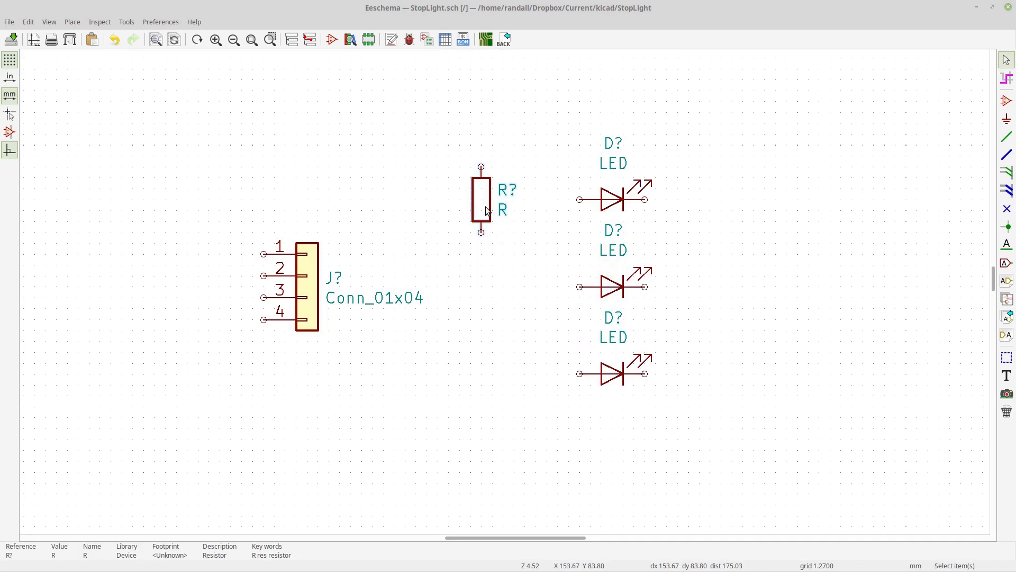
{"action": "key", "text": "r"}
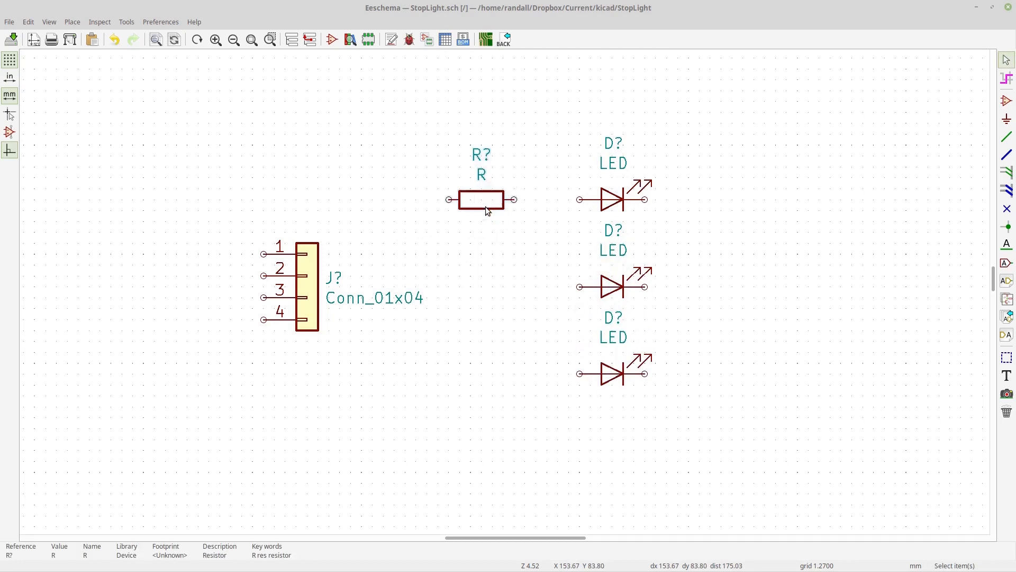
{"action": "key", "text": "c"}
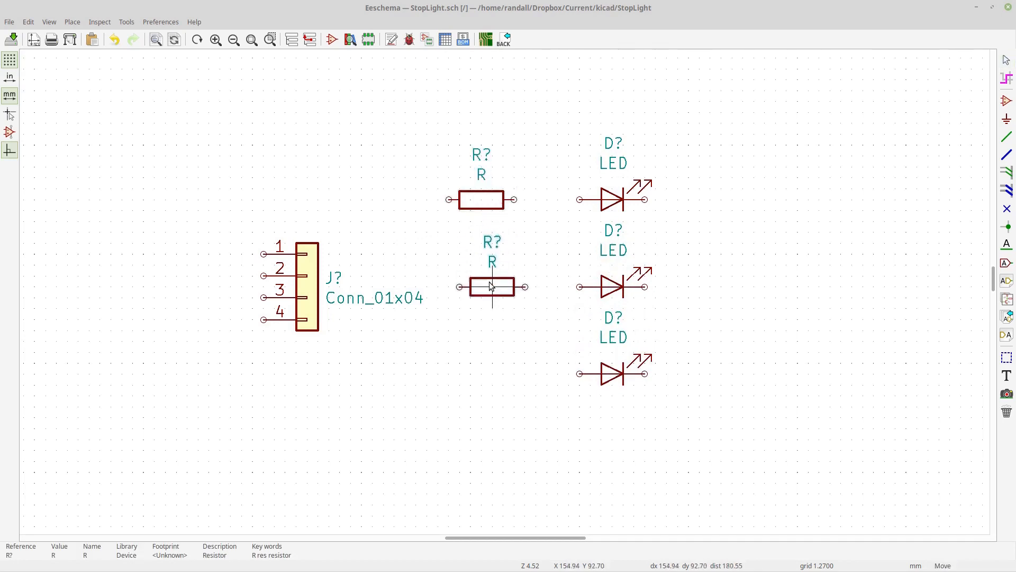
{"action": "left_click", "coordinate": [491, 287]}
{"action": "key", "text": "c"}
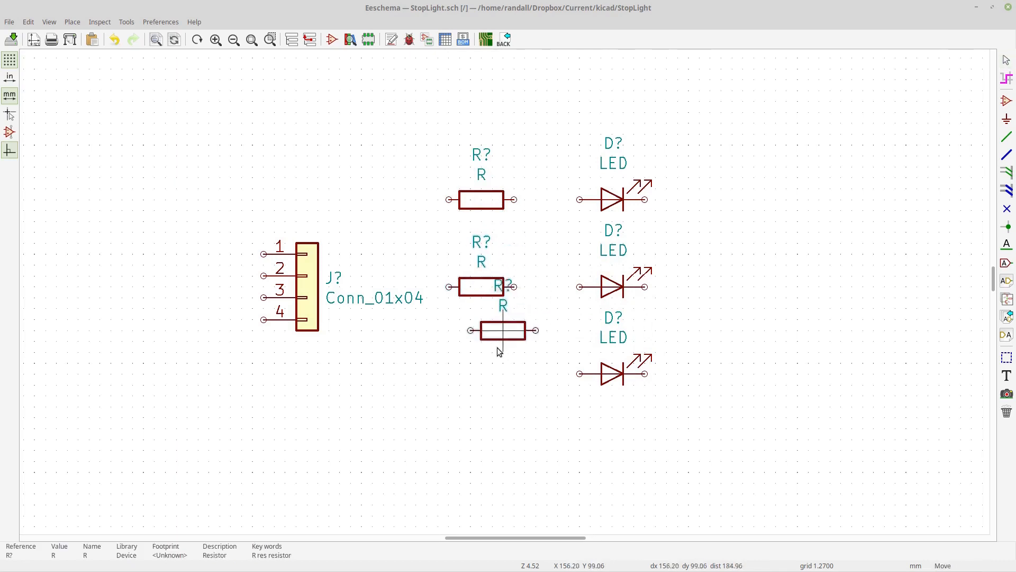
{"action": "left_click", "coordinate": [481, 376]}
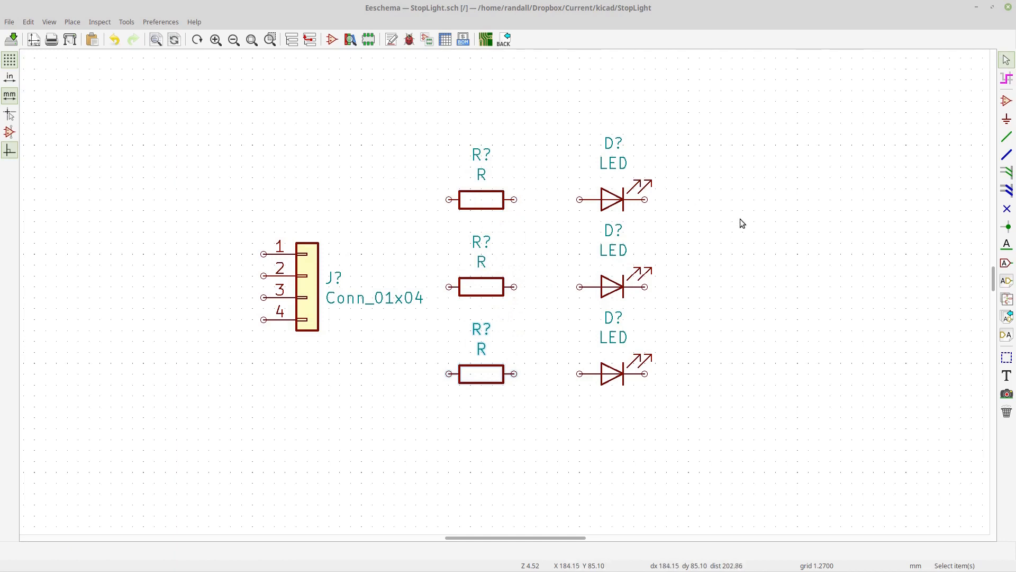
- Place a MountingHole symbol from the Mechanical library to the right of the top LED
{"action": "left_click", "coordinate": [1007, 102]}
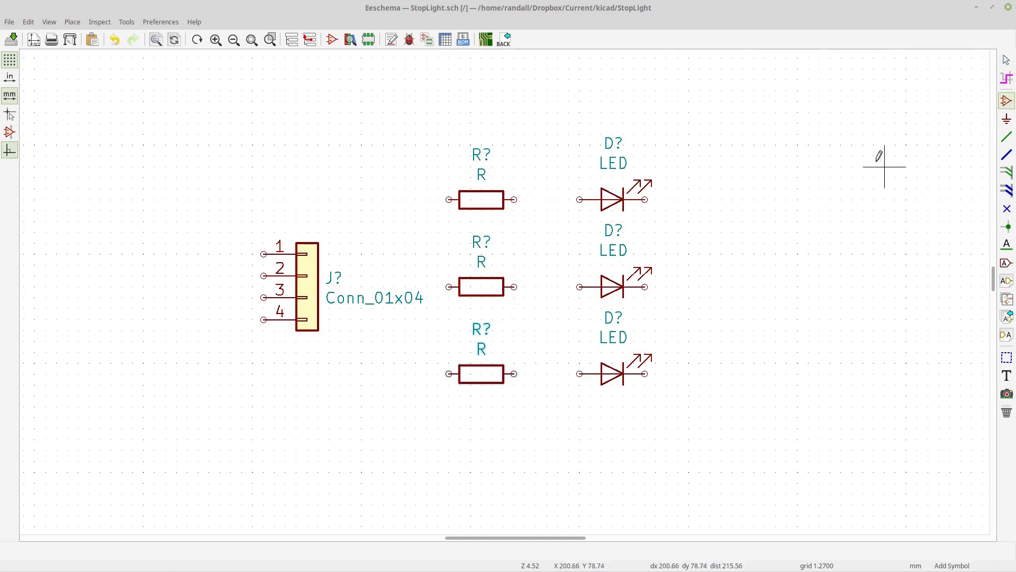
{"action": "left_click", "coordinate": [777, 201]}
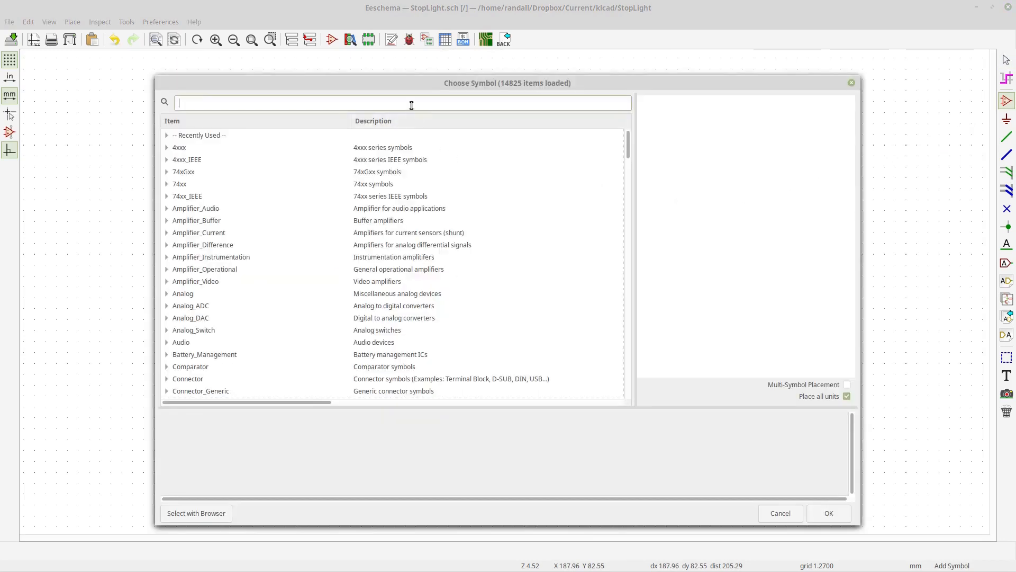
{"action": "type", "text": "mountin"}
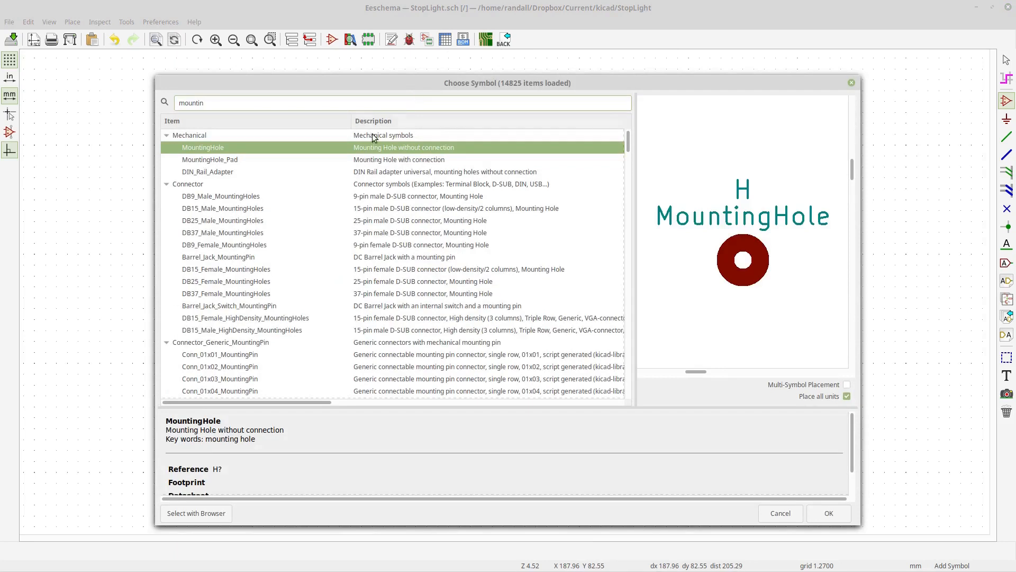
{"action": "left_click", "coordinate": [223, 158]}
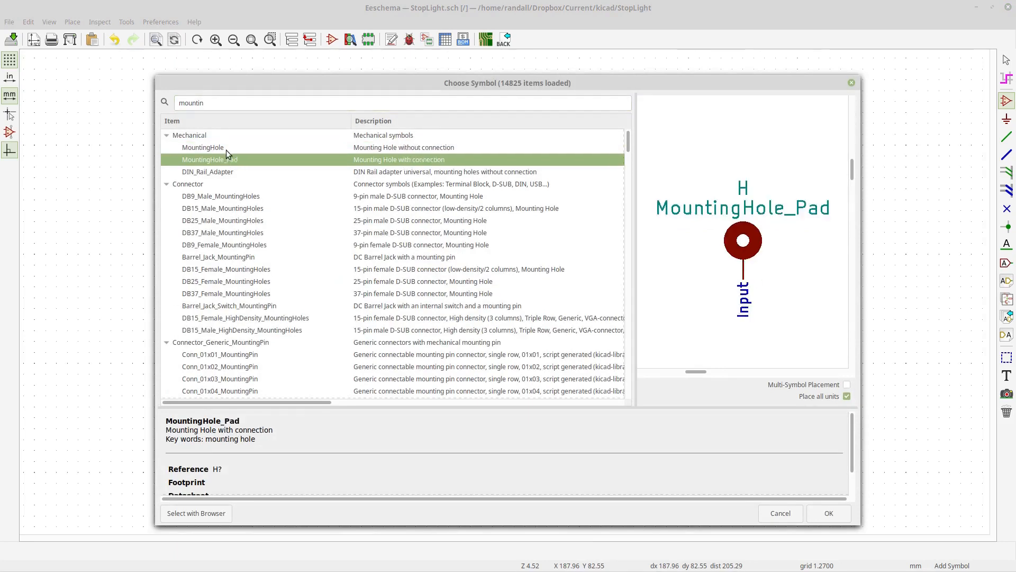
{"action": "left_click", "coordinate": [226, 149]}
{"action": "left_click", "coordinate": [230, 174]}
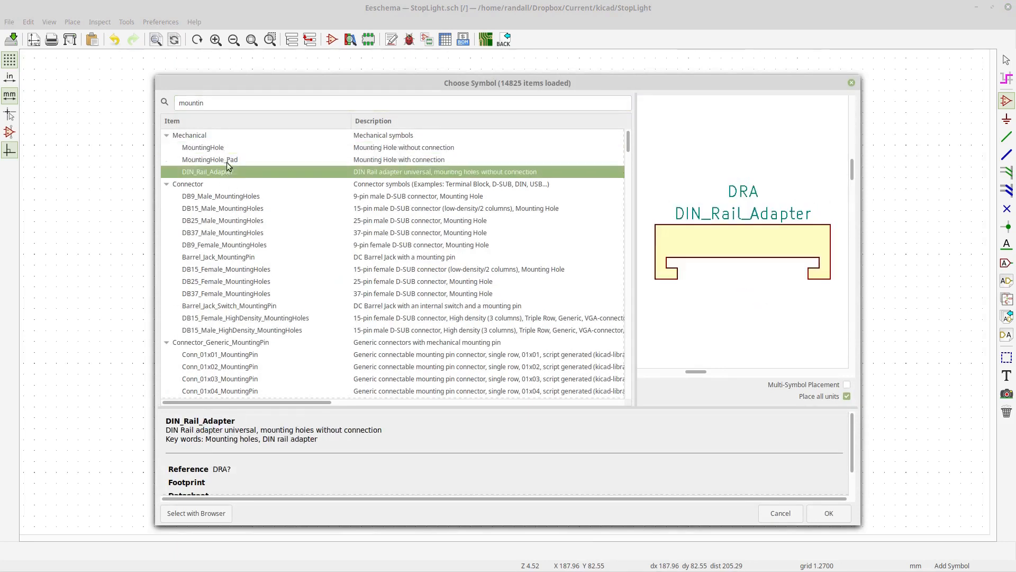
{"action": "left_click", "coordinate": [223, 147]}
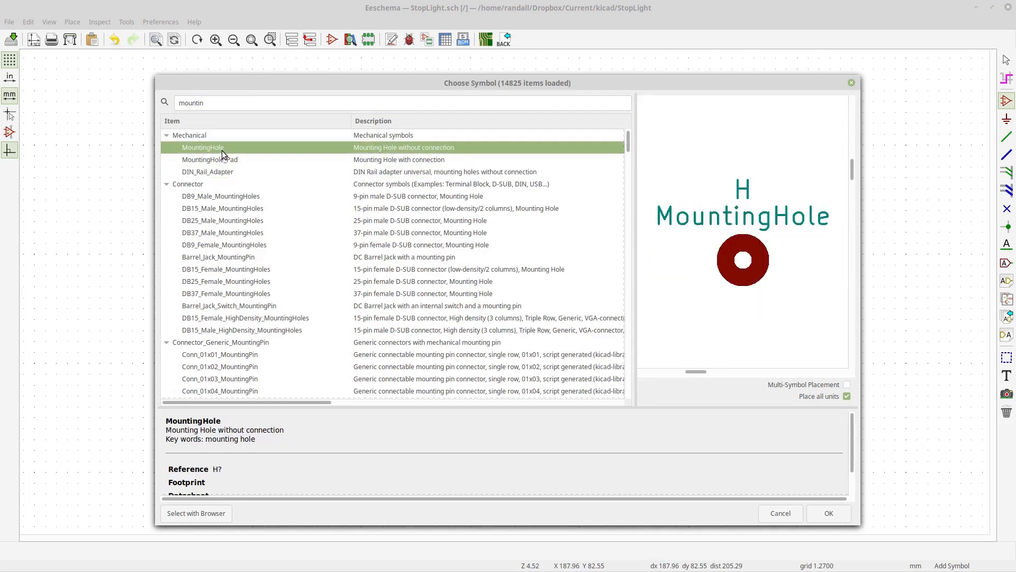
{"action": "left_click", "coordinate": [829, 511]}
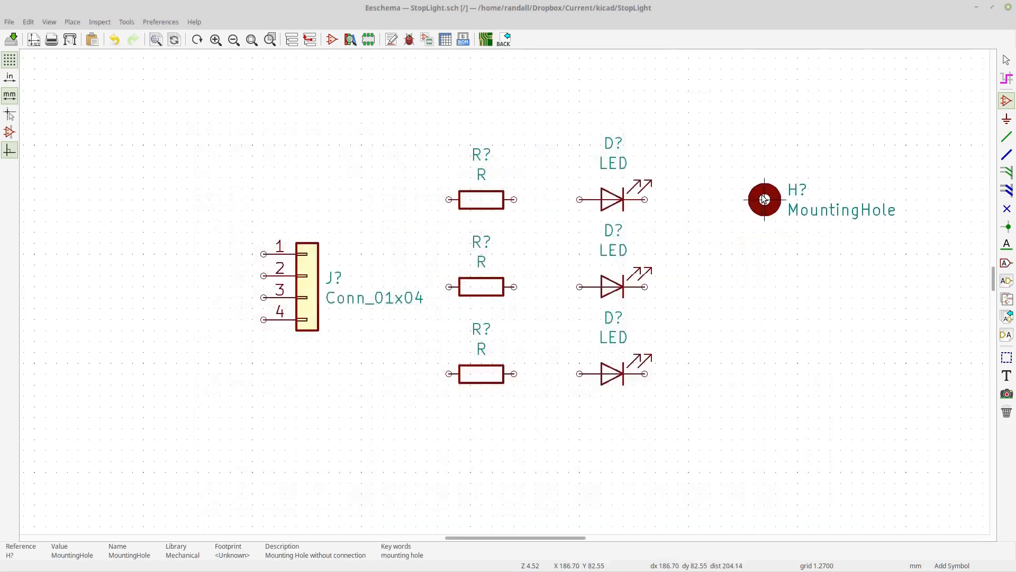
{"action": "left_click", "coordinate": [765, 199]}
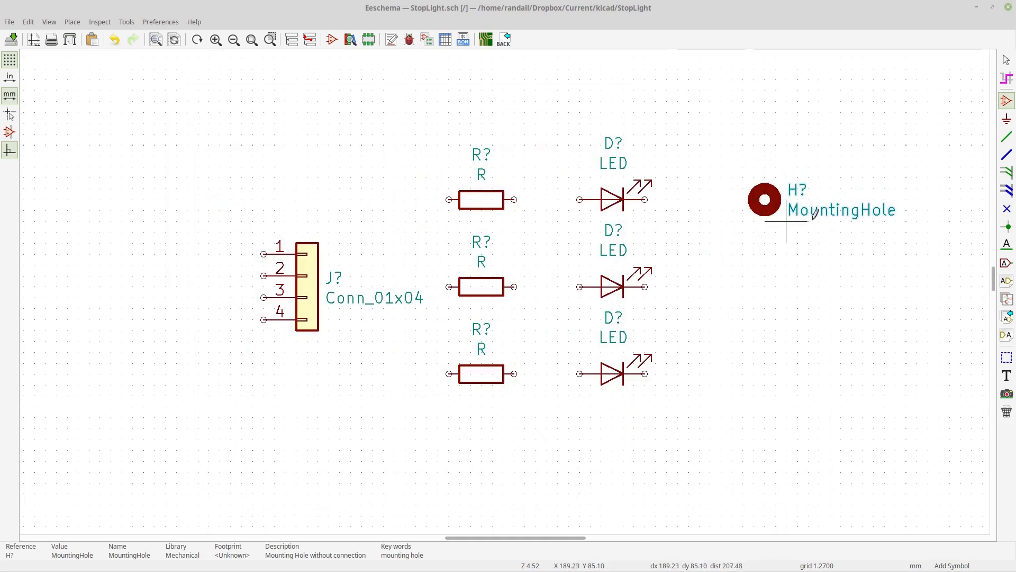
- Duplicate the mounting hole three times, stacking the copies evenly in a column below the first
{"action": "left_click", "coordinate": [1008, 62]}
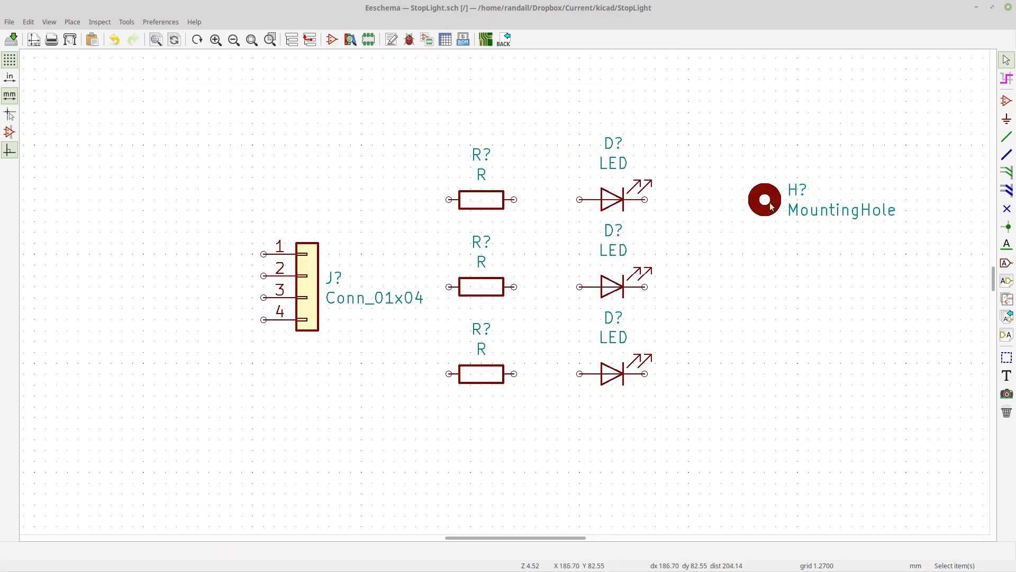
{"action": "key", "text": "ctrl+d"}
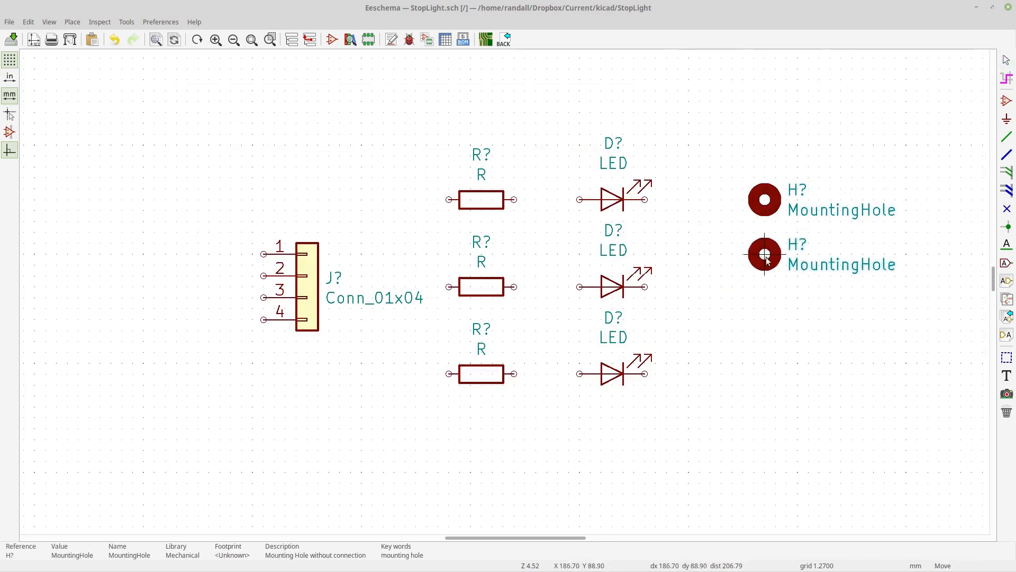
{"action": "left_click", "coordinate": [765, 256]}
{"action": "key", "text": "ctrl+d"}
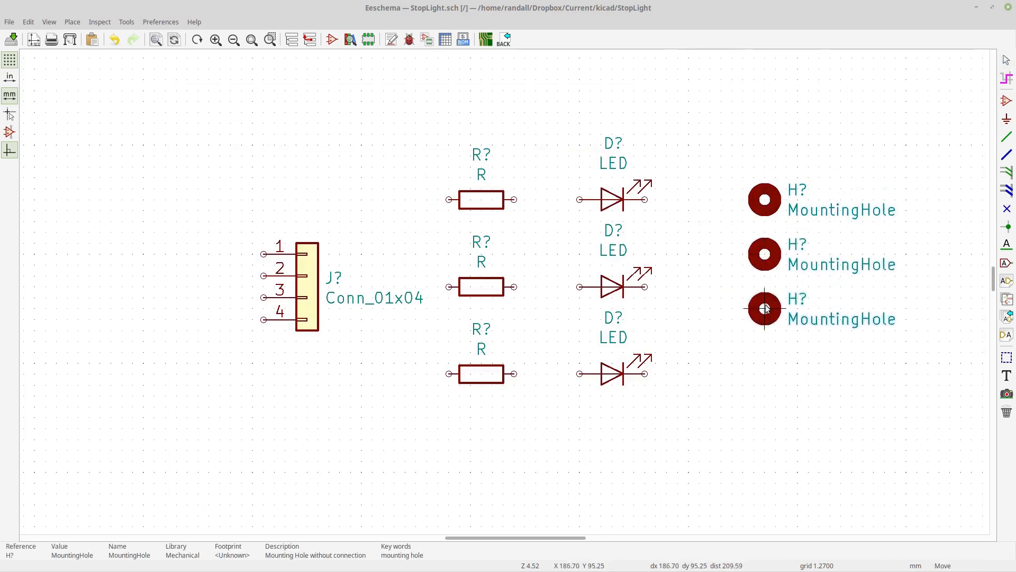
{"action": "left_click", "coordinate": [766, 309]}
{"action": "key", "text": "ctrl+d"}
{"action": "left_click", "coordinate": [766, 363]}
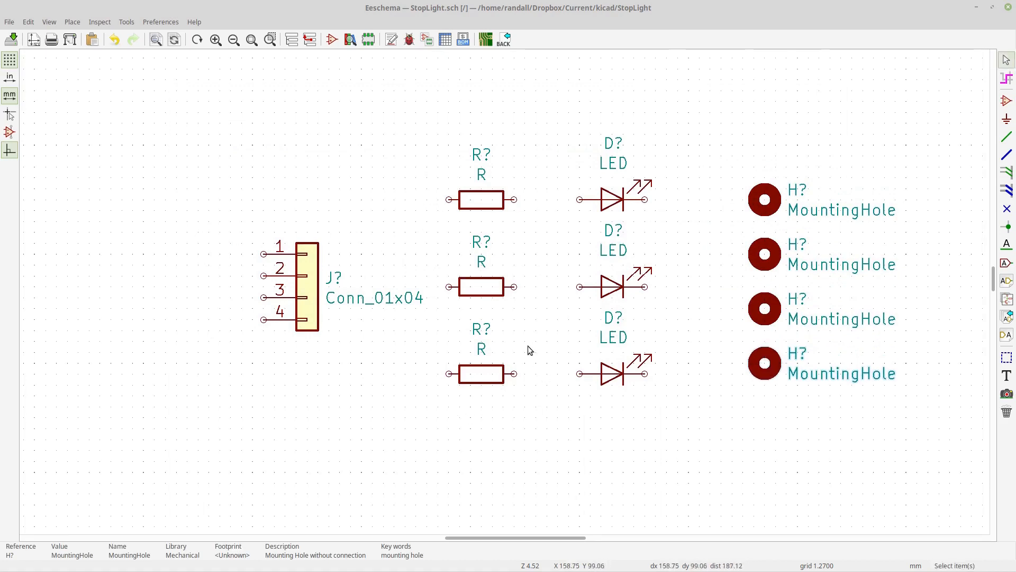
- Rotate the connector 180 degrees, mirror it about the horizontal axis so pins face right numbered 1 to 4, and nudge it right
{"action": "left_click", "coordinate": [310, 286]}
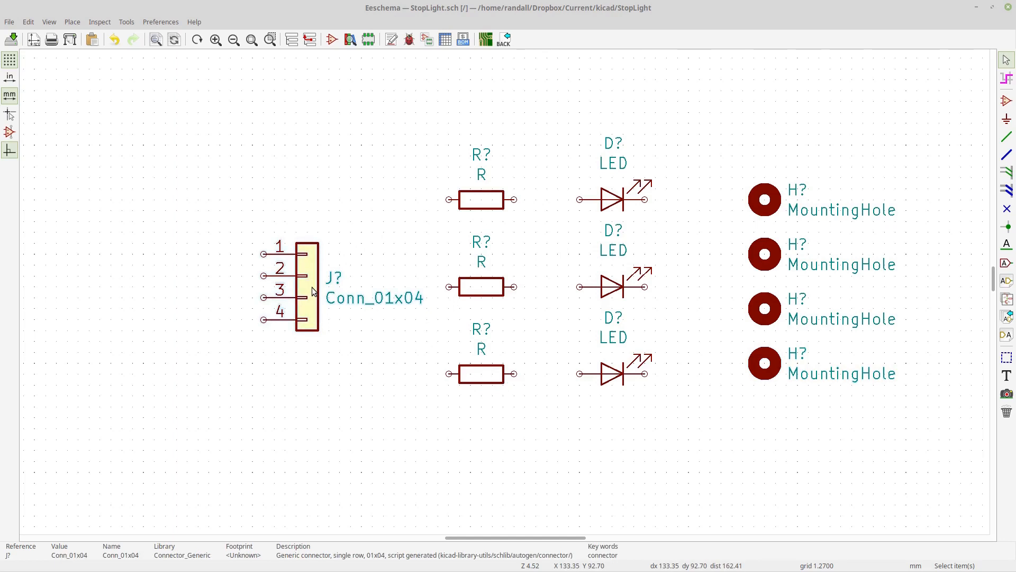
{"action": "key", "text": "r"}
{"action": "key", "text": "r"}
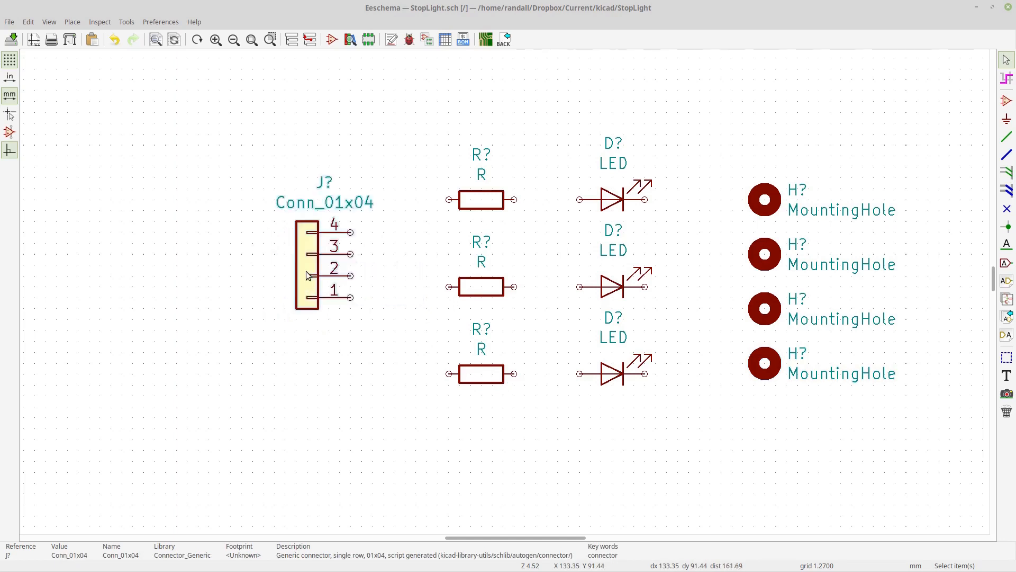
{"action": "key", "text": "f"}
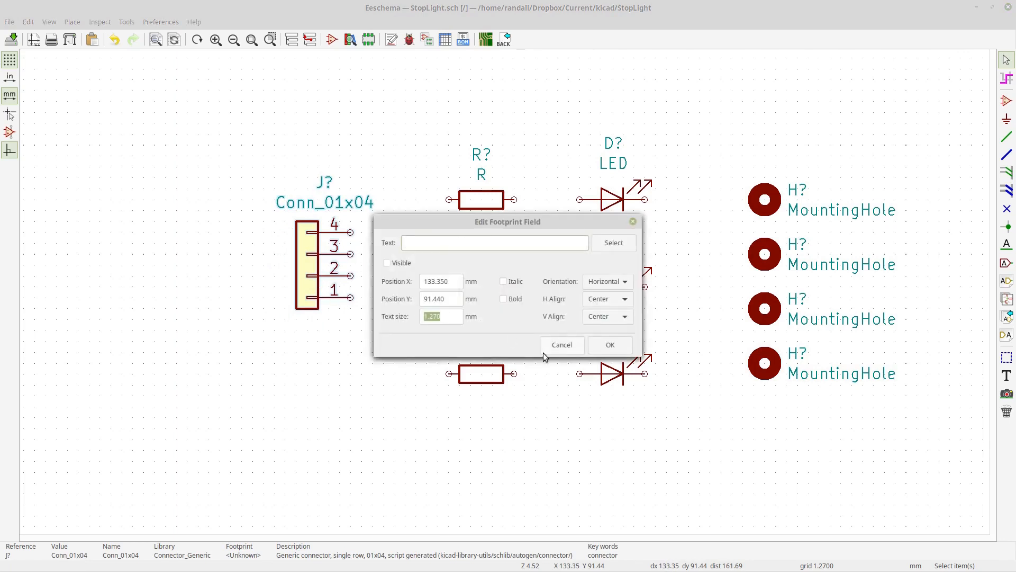
{"action": "left_click", "coordinate": [542, 344]}
{"action": "right_click", "coordinate": [315, 267]}
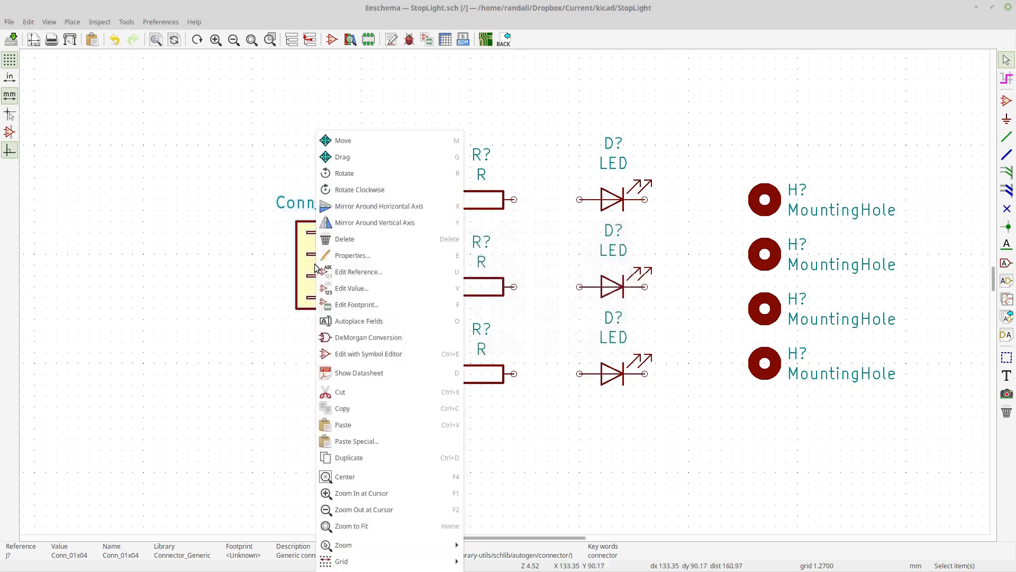
{"action": "left_click", "coordinate": [371, 206]}
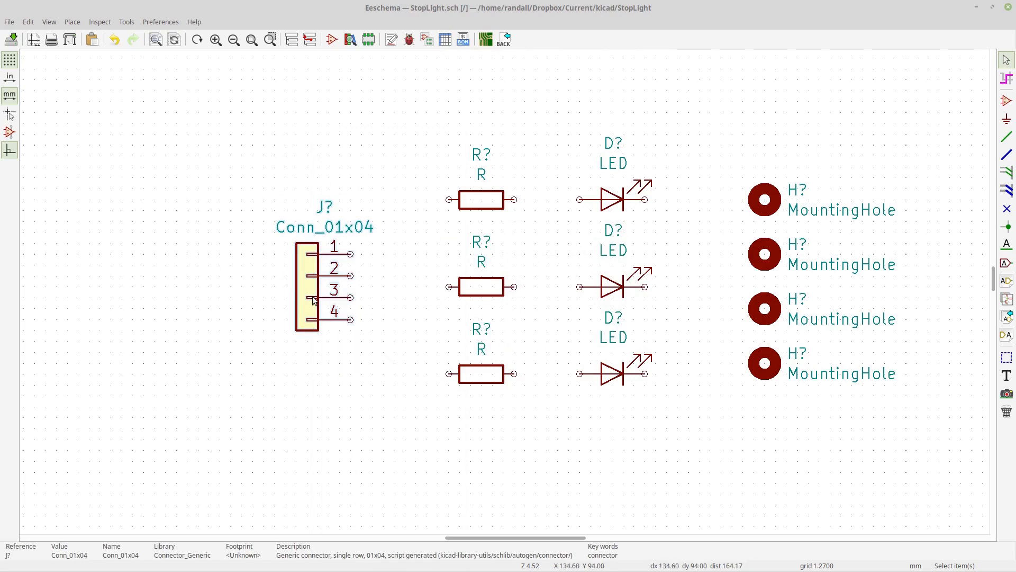
{"action": "key", "text": "m"}
{"action": "left_click", "coordinate": [314, 266]}
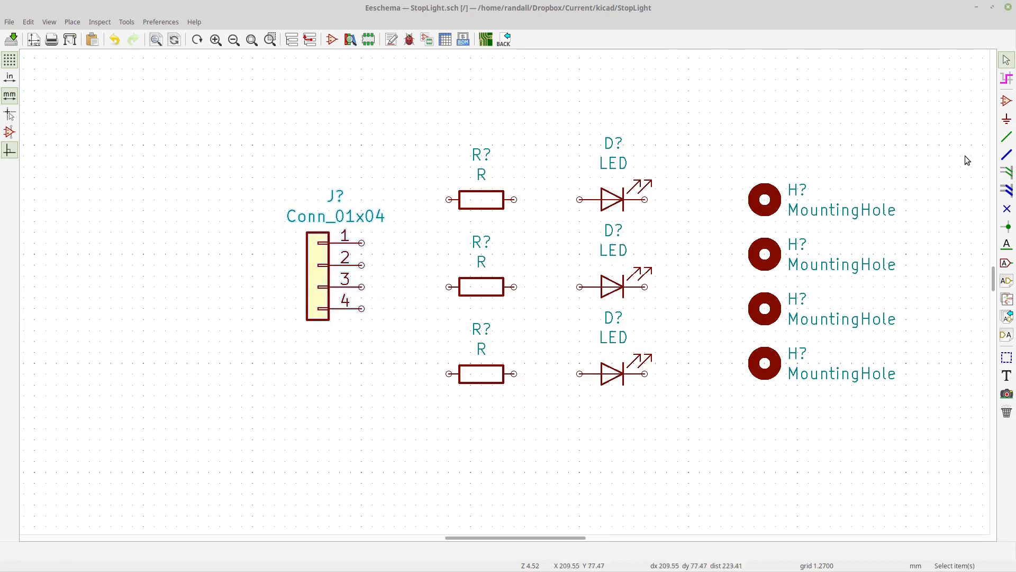
- Wire each resistor's right end to the anode of the LED beside it
{"action": "left_click", "coordinate": [1005, 139]}
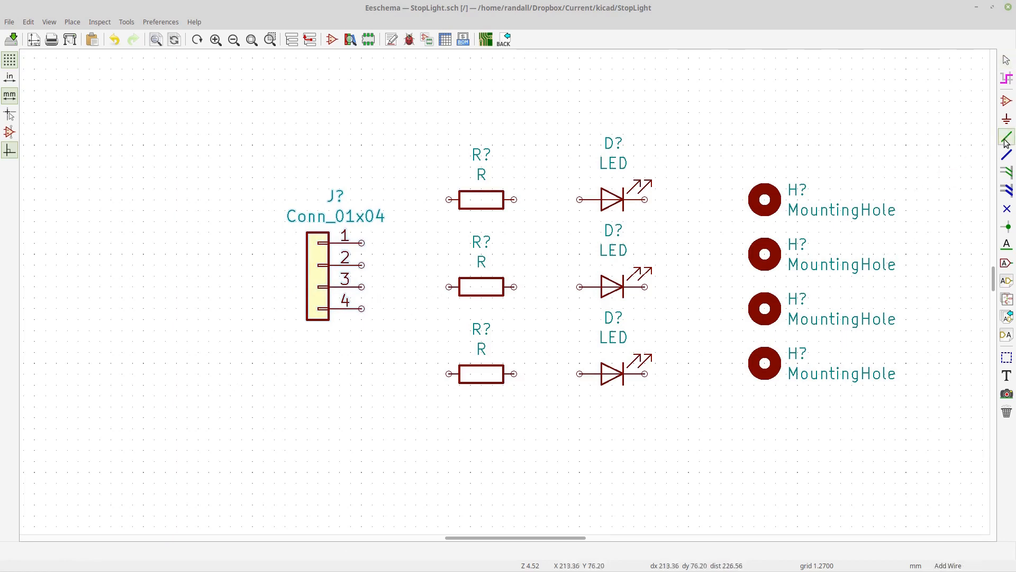
{"action": "left_click", "coordinate": [514, 199]}
{"action": "left_click", "coordinate": [580, 199]}
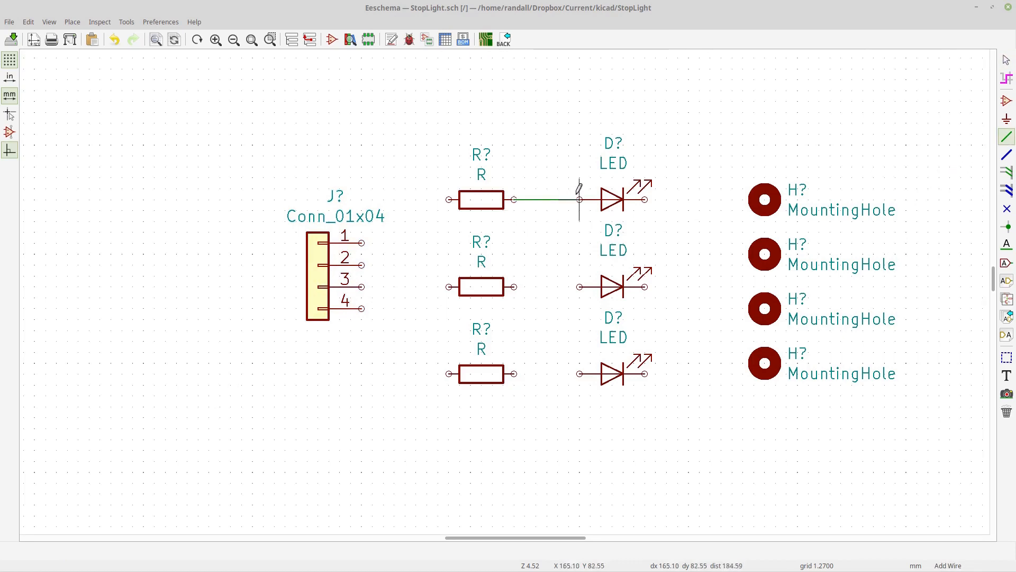
{"action": "left_click", "coordinate": [514, 287]}
{"action": "left_click", "coordinate": [580, 286]}
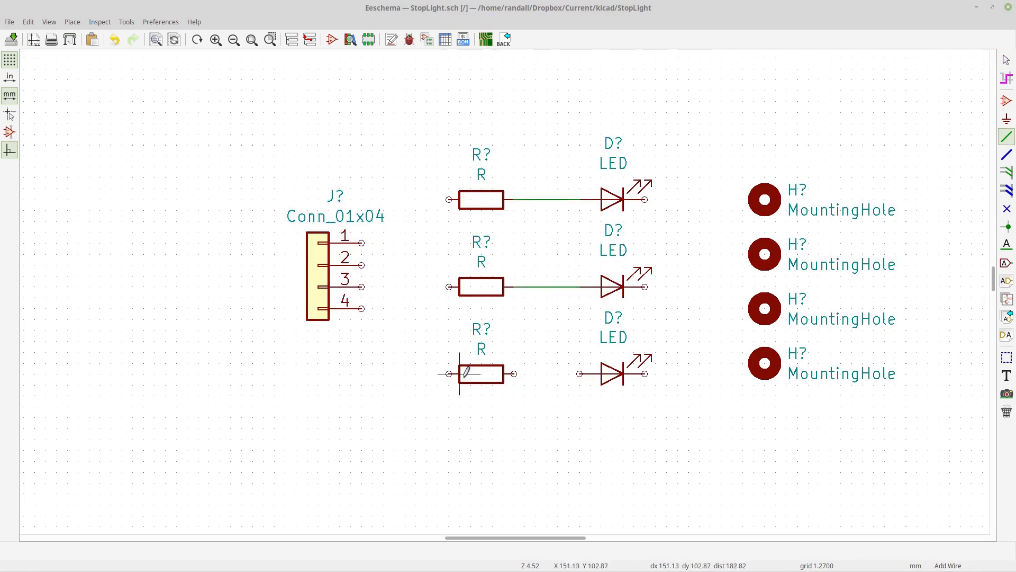
{"action": "left_click", "coordinate": [514, 374]}
{"action": "left_click", "coordinate": [580, 374]}
- Join the three LED cathodes with a vertical wire and route it over the top to connector pin 1
{"action": "left_click", "coordinate": [645, 374]}
{"action": "left_click", "coordinate": [689, 373]}
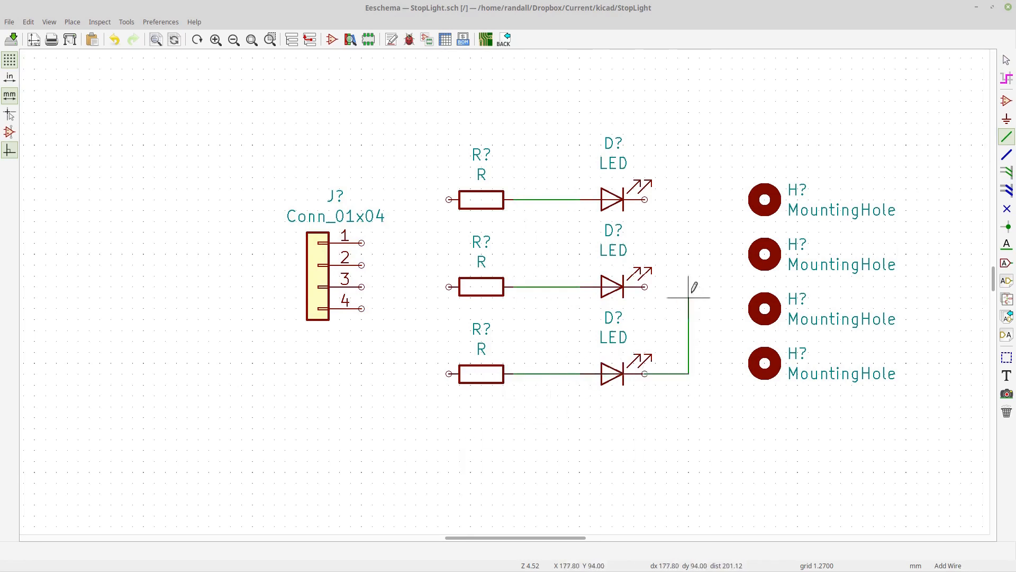
{"action": "left_click", "coordinate": [645, 287]}
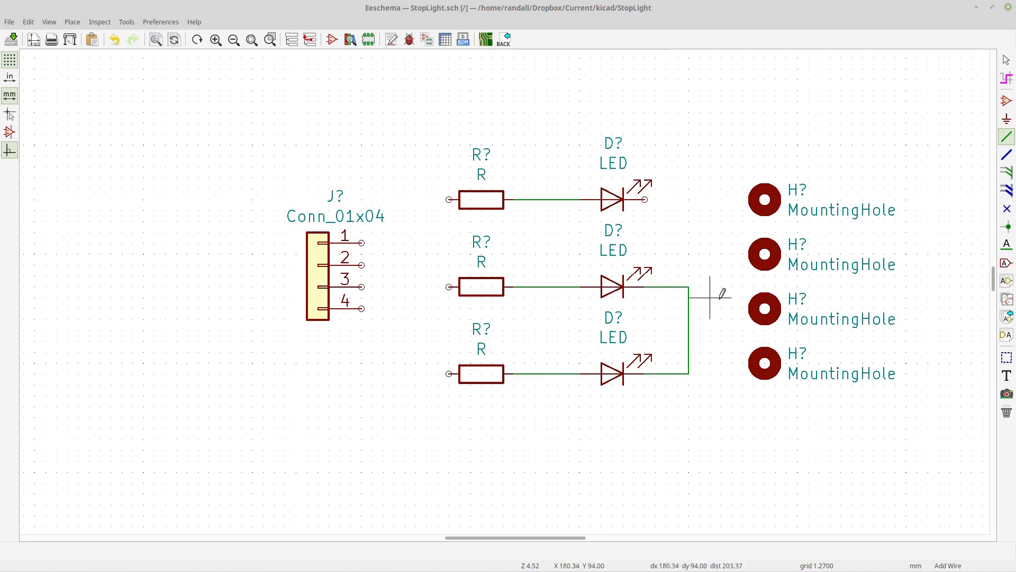
{"action": "left_click", "coordinate": [688, 287]}
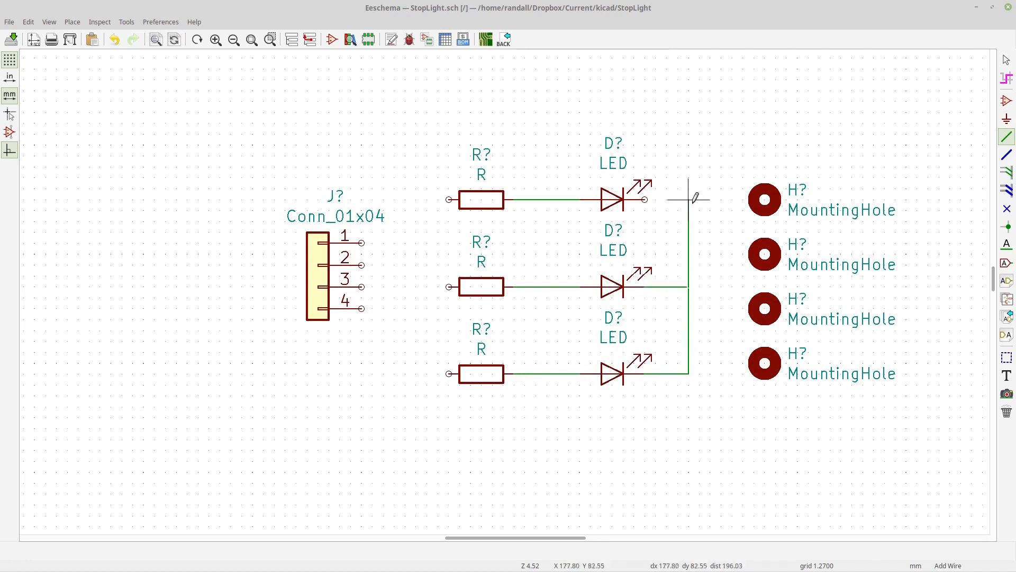
{"action": "left_click", "coordinate": [646, 199]}
{"action": "left_click", "coordinate": [688, 200]}
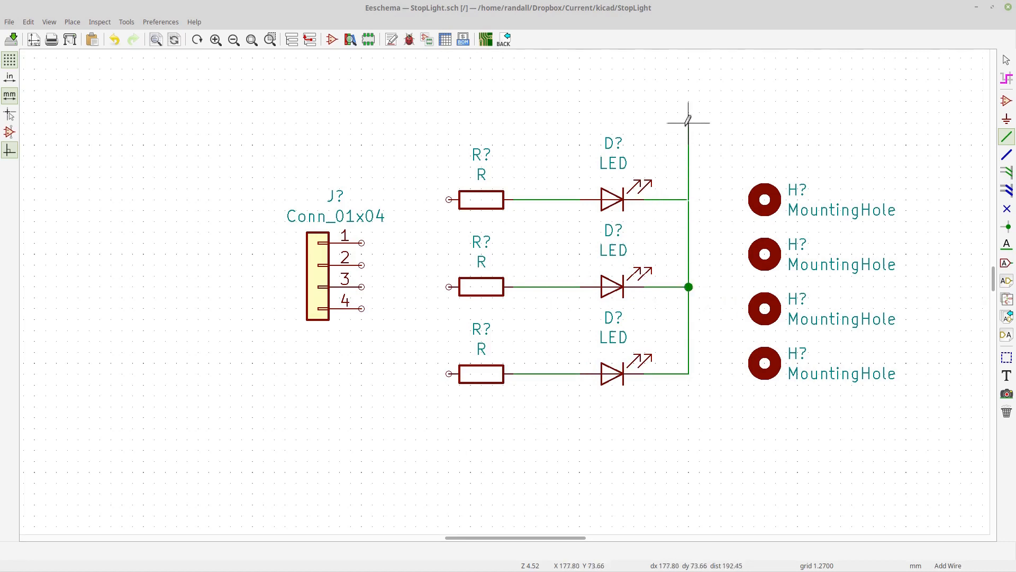
{"action": "left_click", "coordinate": [689, 123]}
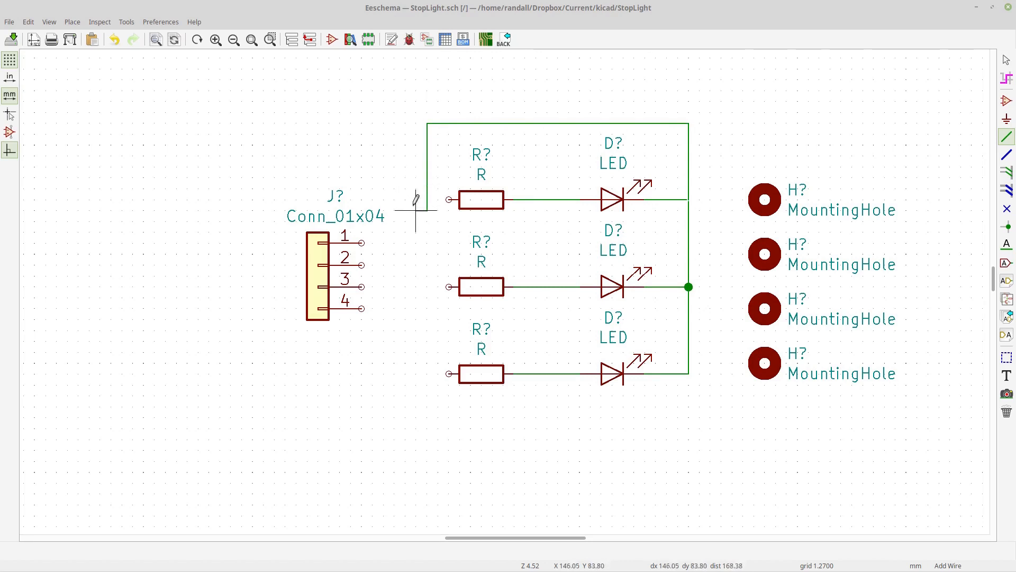
{"action": "left_click", "coordinate": [405, 124]}
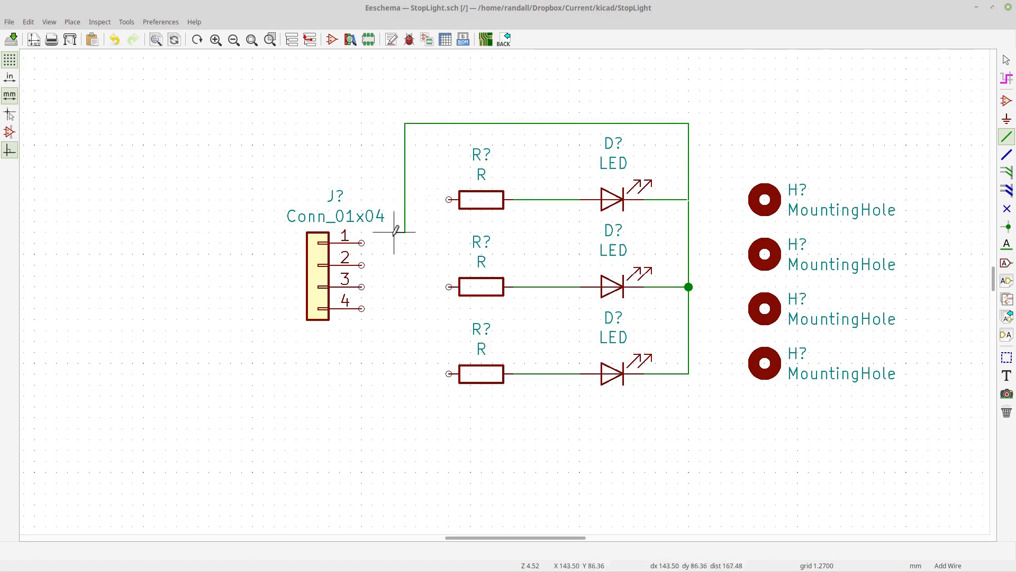
{"action": "left_click", "coordinate": [362, 243]}
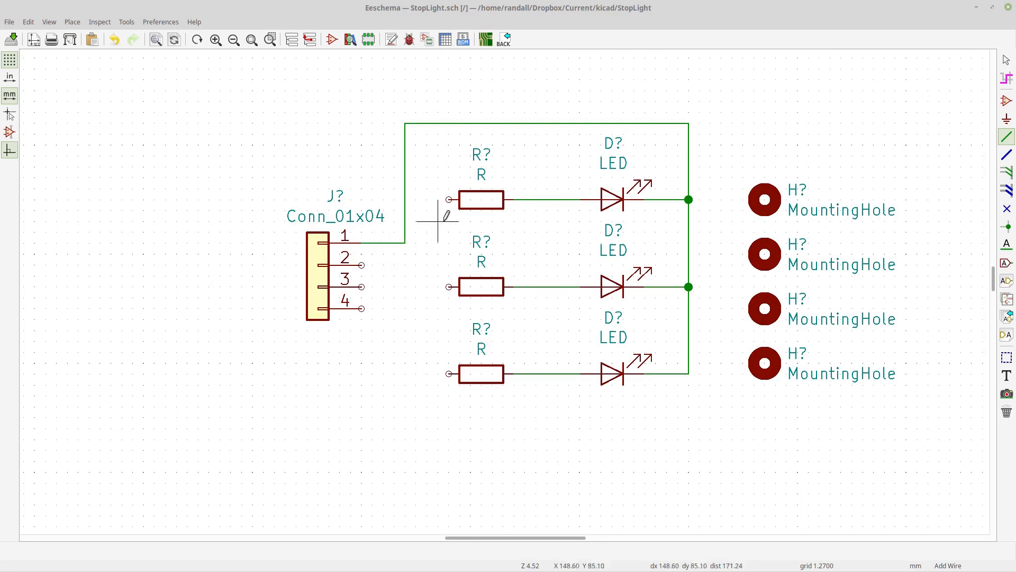
- Wire the middle resistor to pin 3, the top resistor to pin 2, and the bottom resistor to pin 4
{"action": "left_click", "coordinate": [449, 286]}
{"action": "left_click", "coordinate": [361, 287]}
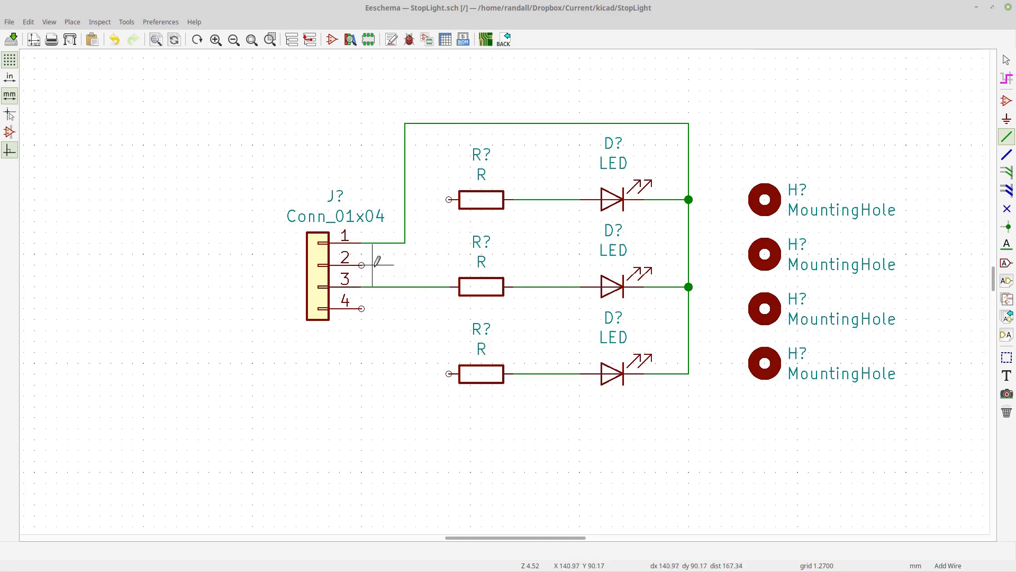
{"action": "left_click", "coordinate": [373, 265]}
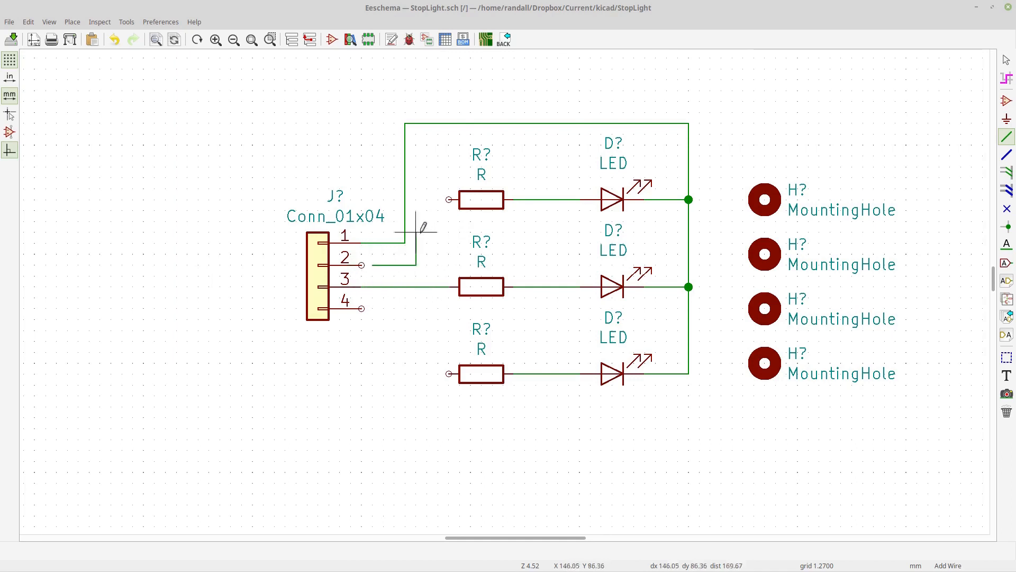
{"action": "left_click", "coordinate": [449, 200]}
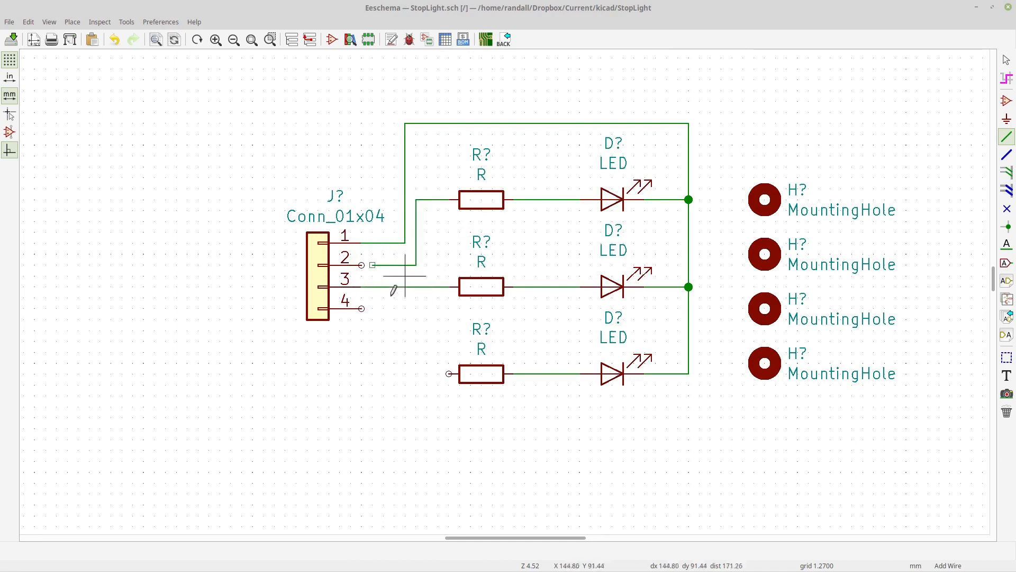
{"action": "left_click", "coordinate": [362, 308]}
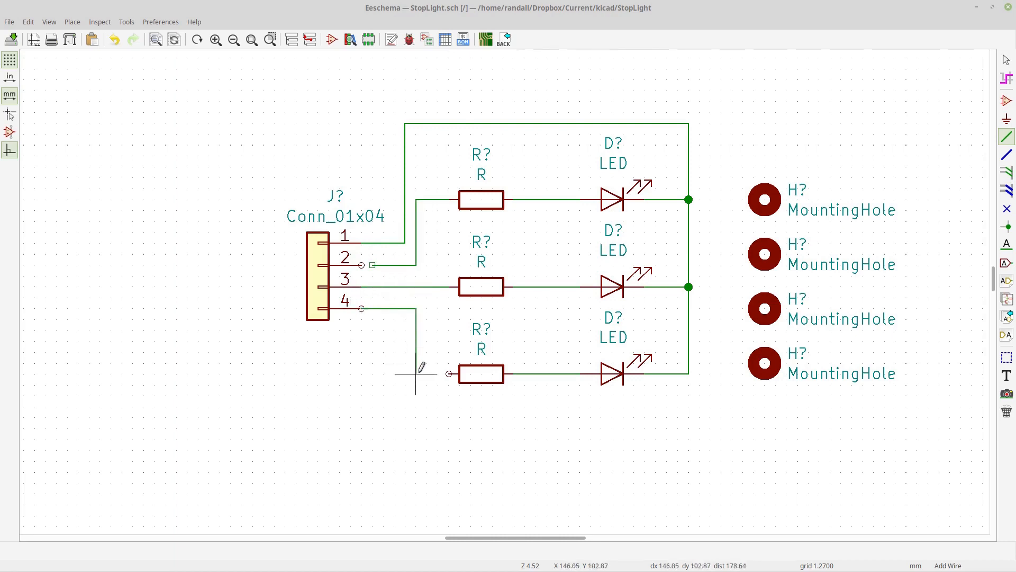
{"action": "left_click", "coordinate": [449, 374]}
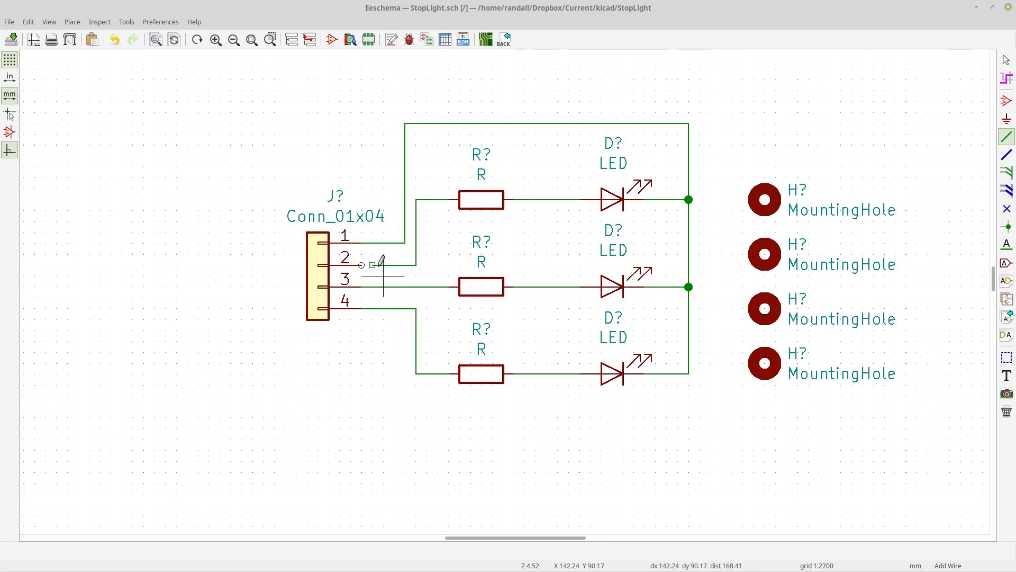
{"action": "left_click", "coordinate": [373, 263]}
{"action": "left_click", "coordinate": [362, 264]}
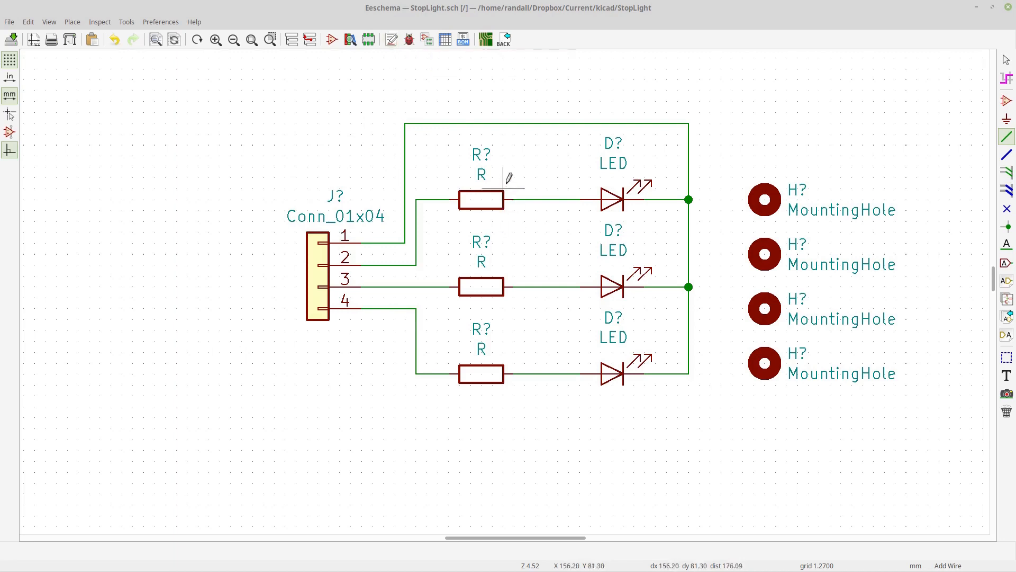
- Annotate the entire schematic, keeping existing annotations and sorting by X position
{"action": "left_click", "coordinate": [392, 40]}
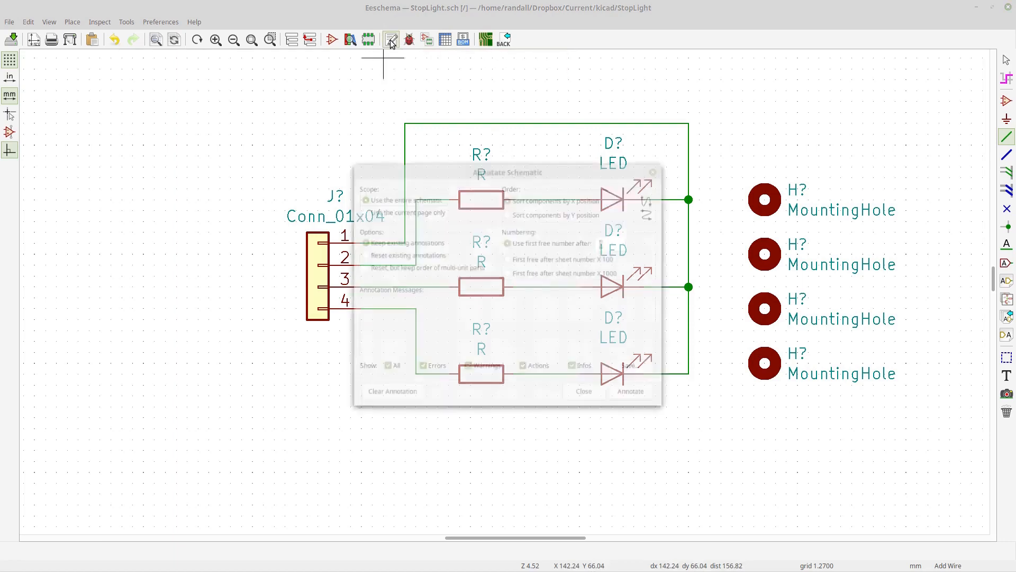
{"action": "left_click", "coordinate": [631, 391]}
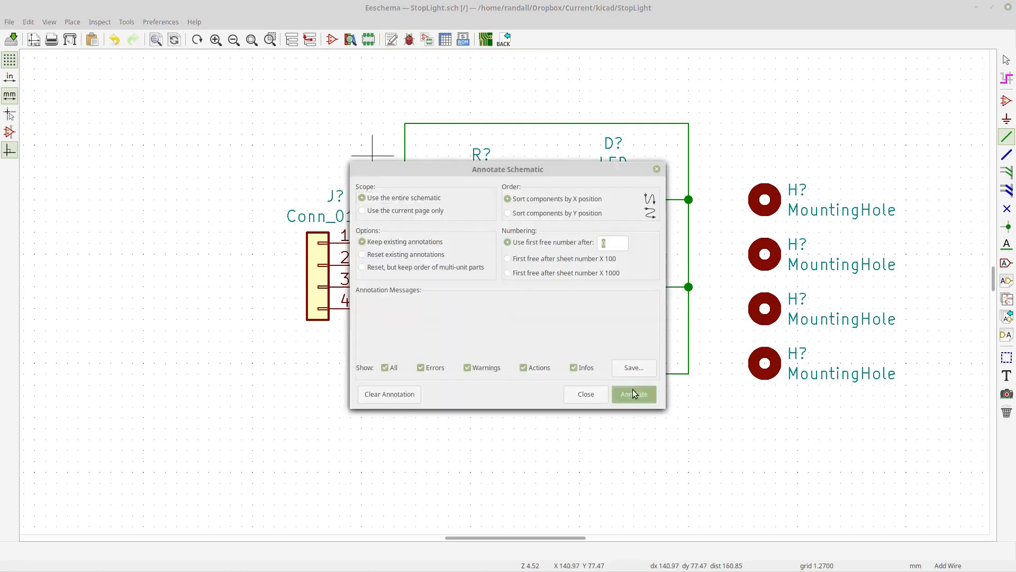
{"action": "scroll", "coordinate": [455, 346], "scroll_direction": "down", "scroll_amount": 2}
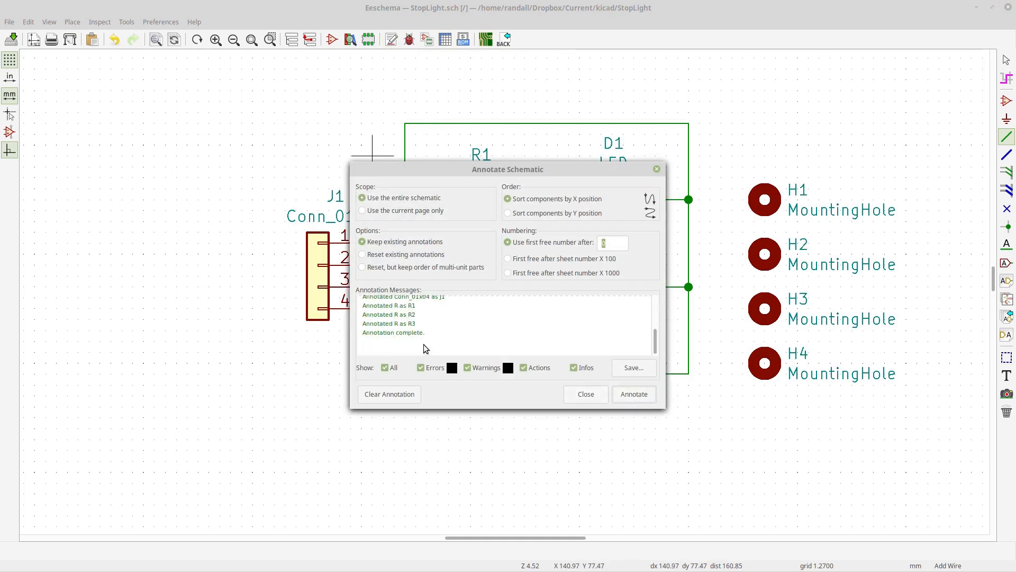
{"action": "left_click", "coordinate": [586, 393]}
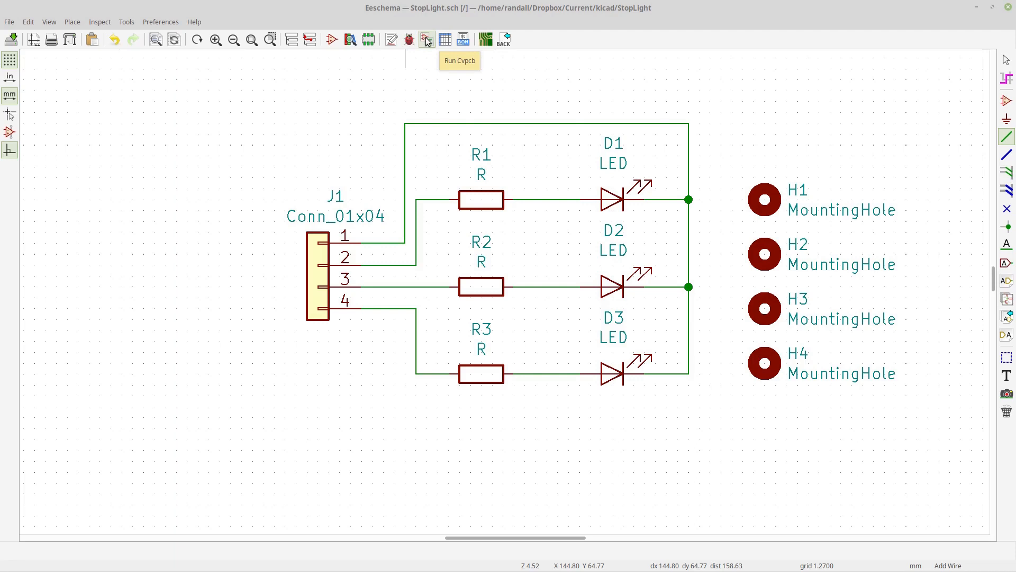
{"action": "left_click", "coordinate": [428, 40]}
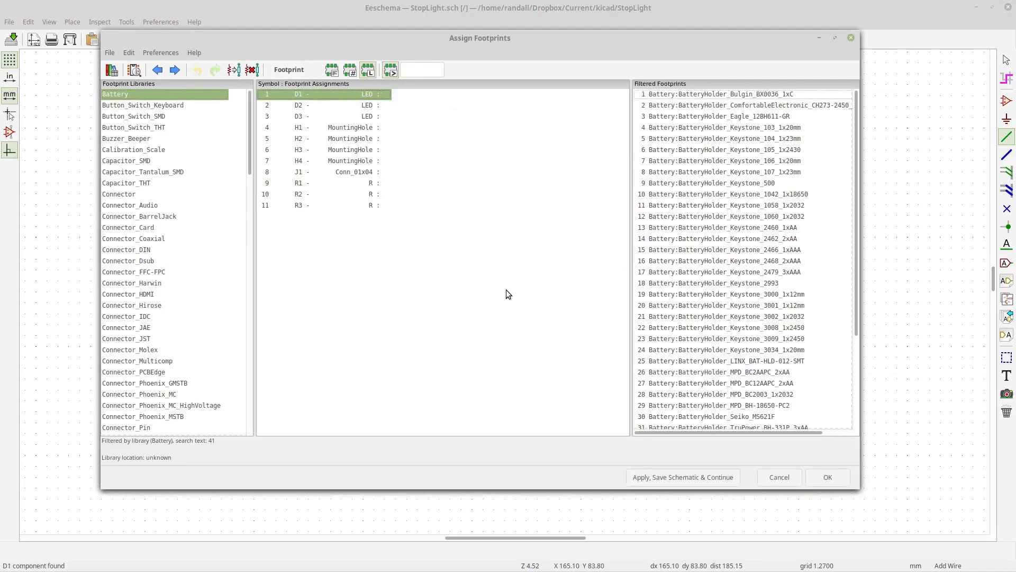
{"action": "left_click", "coordinate": [781, 478]}
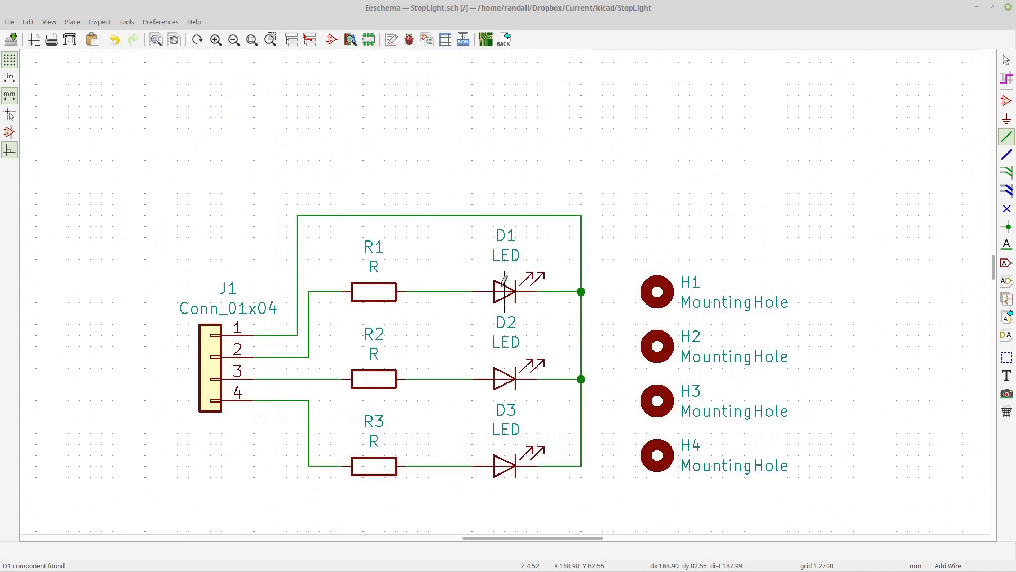
{"action": "left_click", "coordinate": [1006, 60]}
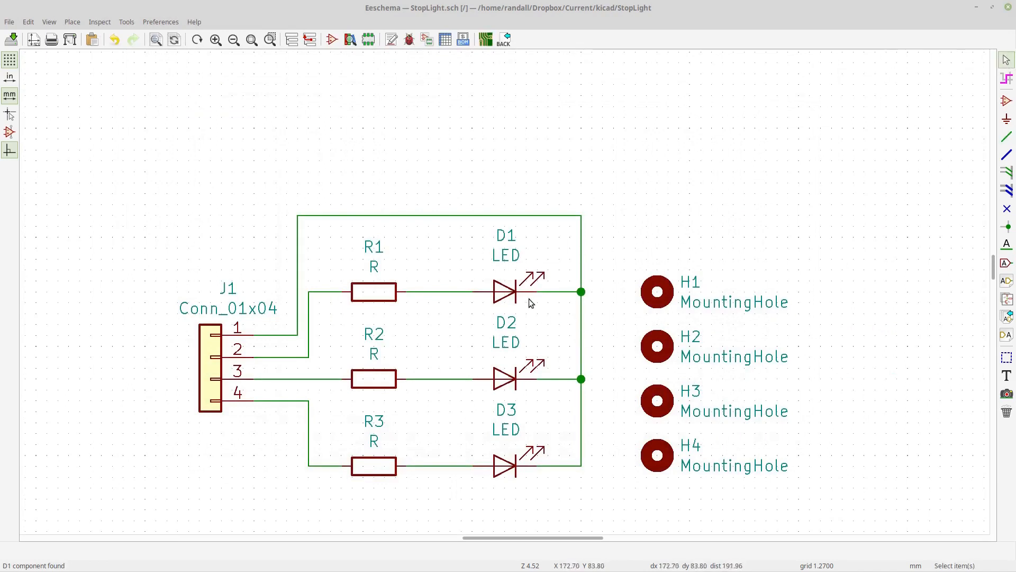
- Open D1's footprint chooser and select the LED_D3.0mm footprint in the LED_THT library
{"action": "double_click", "coordinate": [498, 294]}
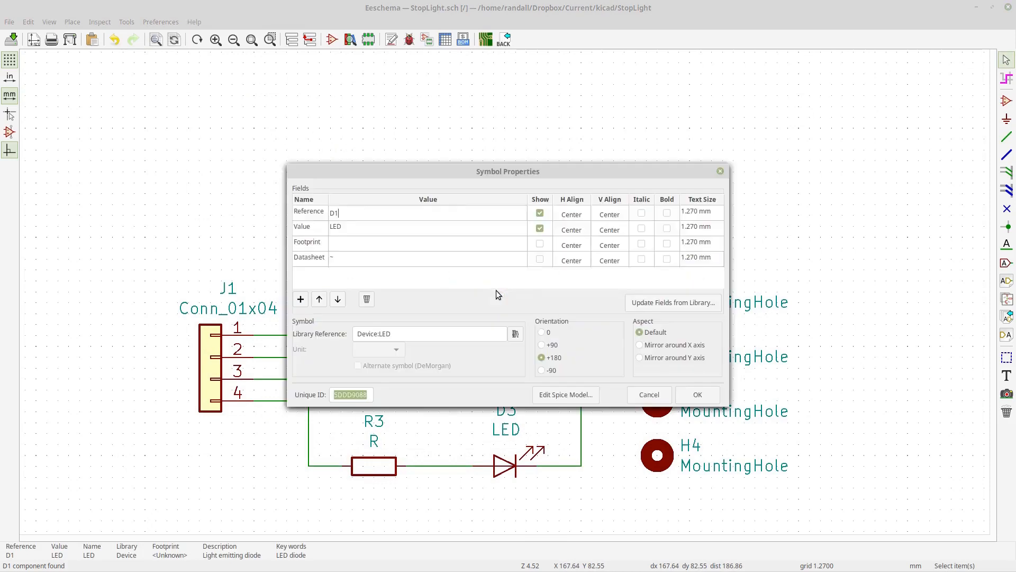
{"action": "left_click", "coordinate": [344, 243]}
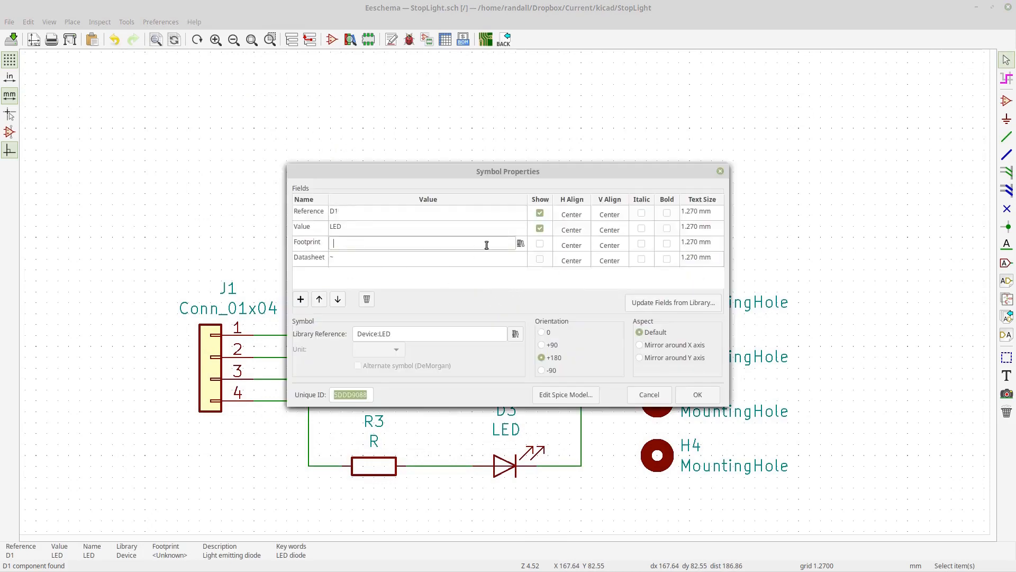
{"action": "left_click", "coordinate": [521, 243]}
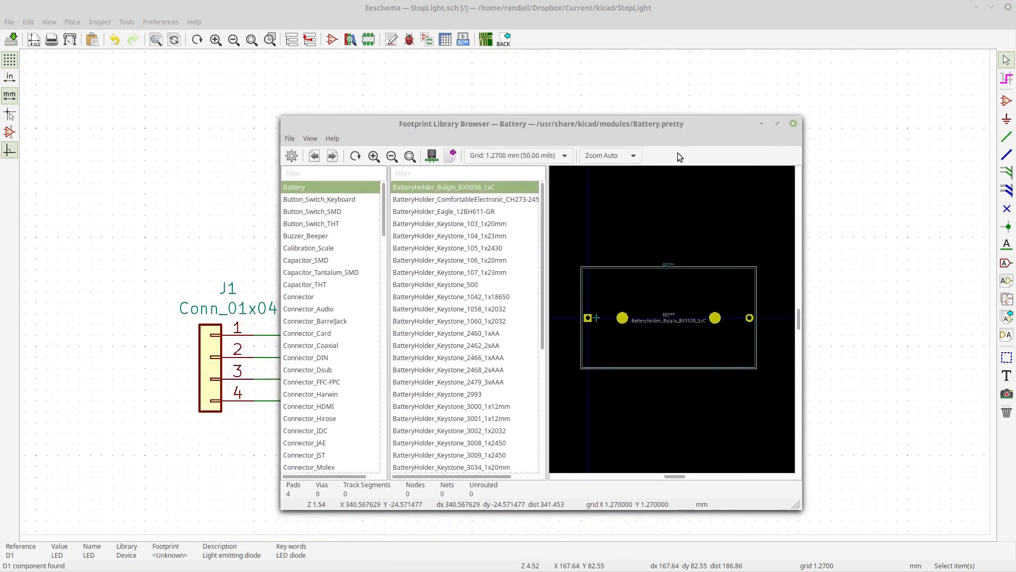
{"action": "scroll", "coordinate": [377, 265], "scroll_direction": "down", "scroll_amount": 5}
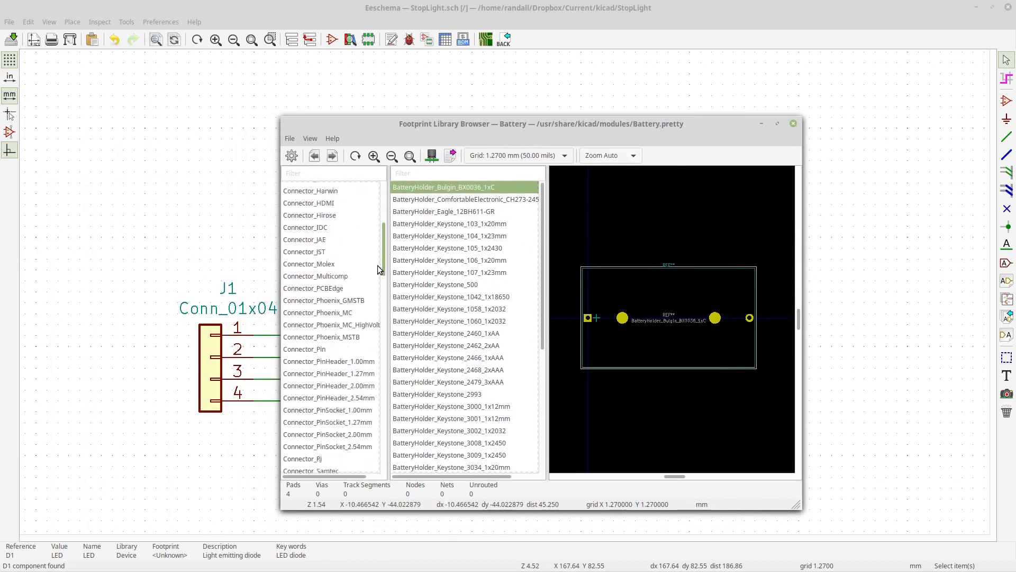
{"action": "scroll", "coordinate": [369, 313], "scroll_direction": "down", "scroll_amount": 10}
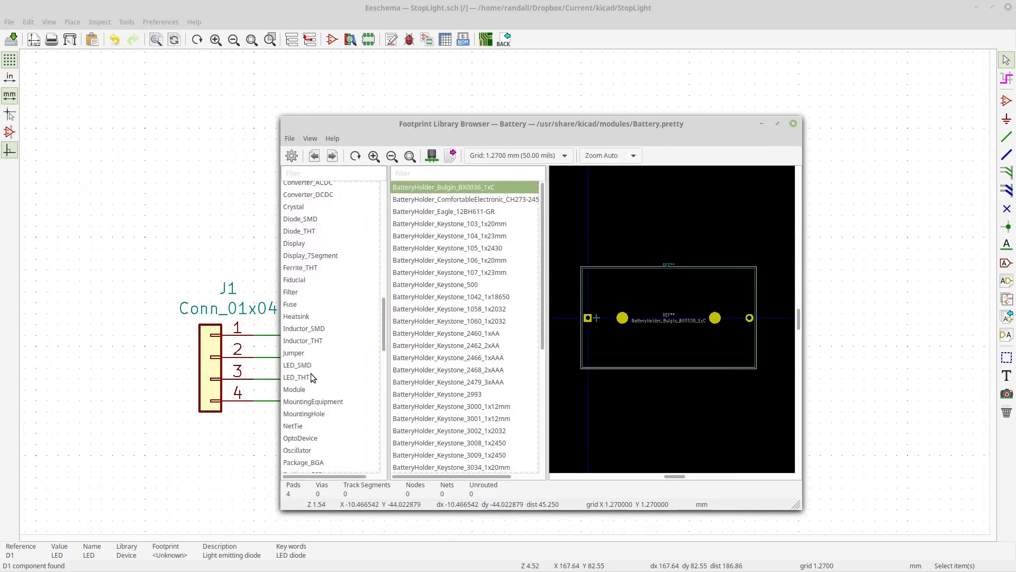
{"action": "left_click", "coordinate": [300, 379]}
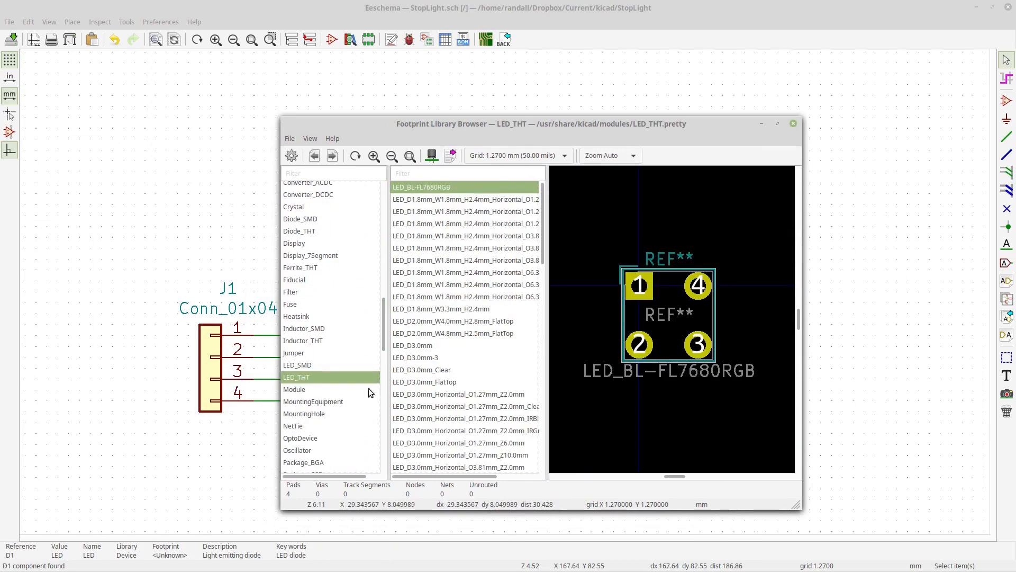
{"action": "left_click", "coordinate": [410, 347]}
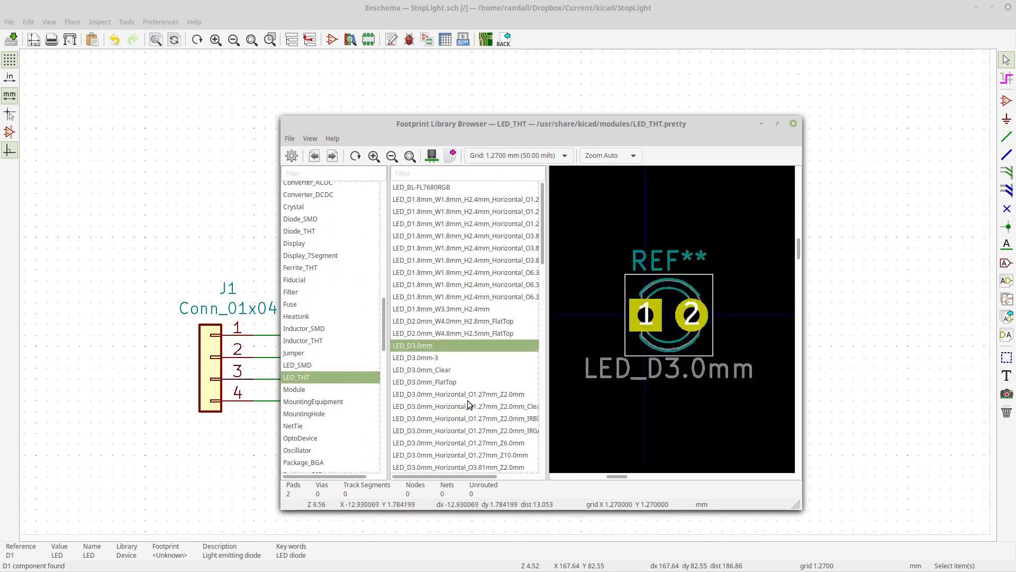
{"action": "left_click_drag", "start_coordinate": [590, 121], "coordinate": [667, 110]}
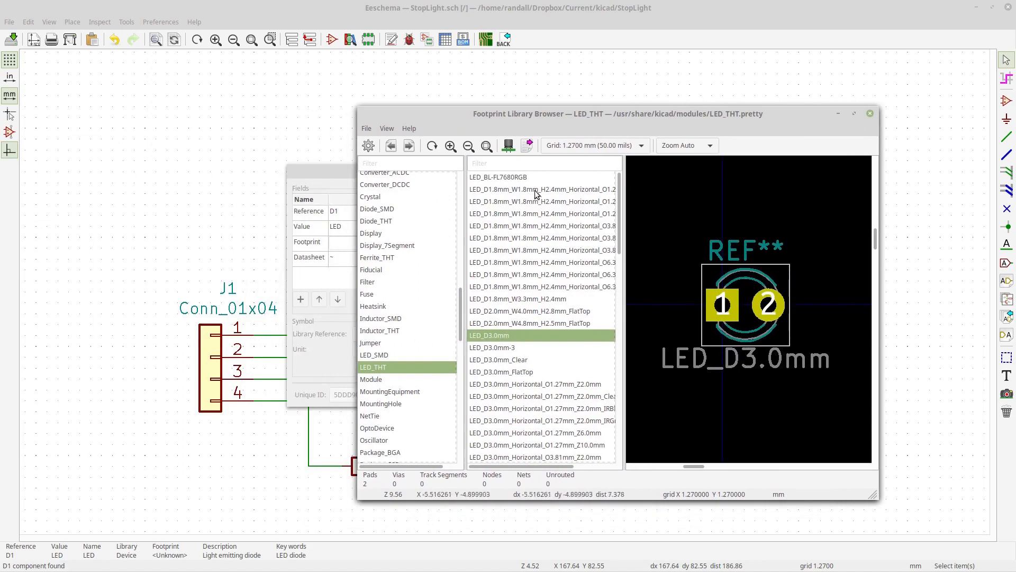
- Inspect the LED_D3.0mm footprint in the 3D viewer with raytracing toggled, then close the viewer
{"action": "left_click", "coordinate": [511, 149]}
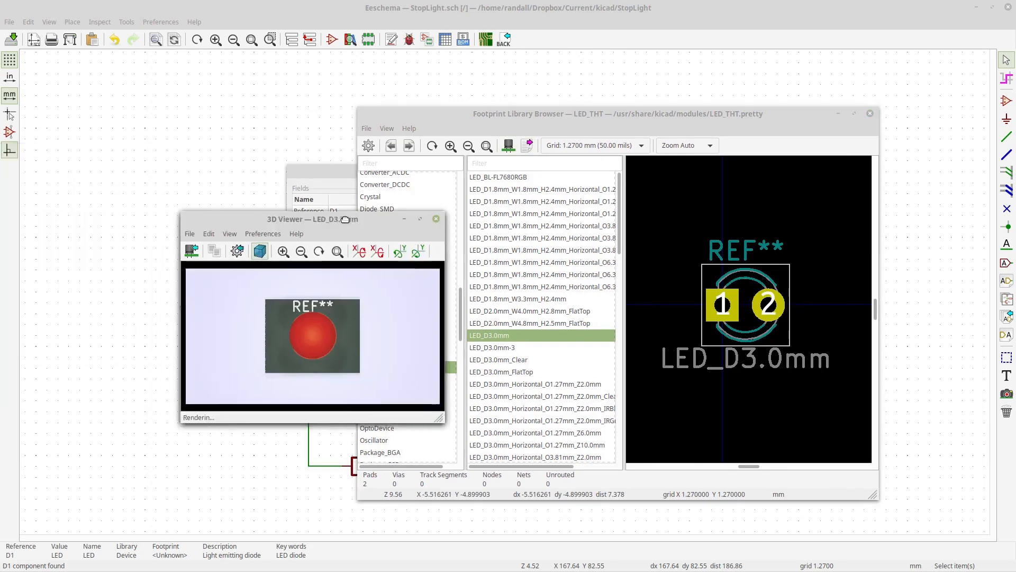
{"action": "left_click_drag", "start_coordinate": [324, 359], "coordinate": [295, 327]}
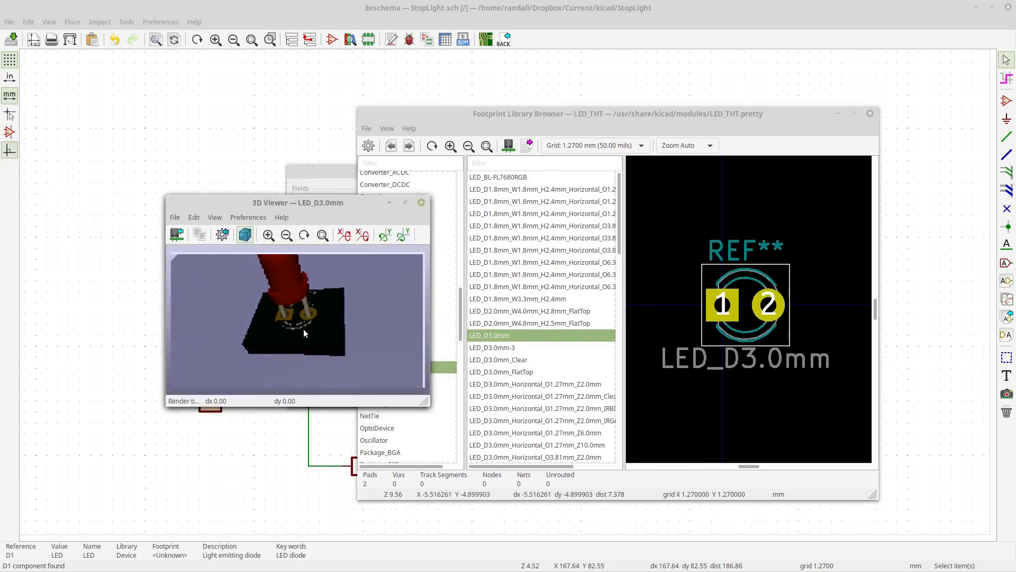
{"action": "left_click", "coordinate": [254, 218]}
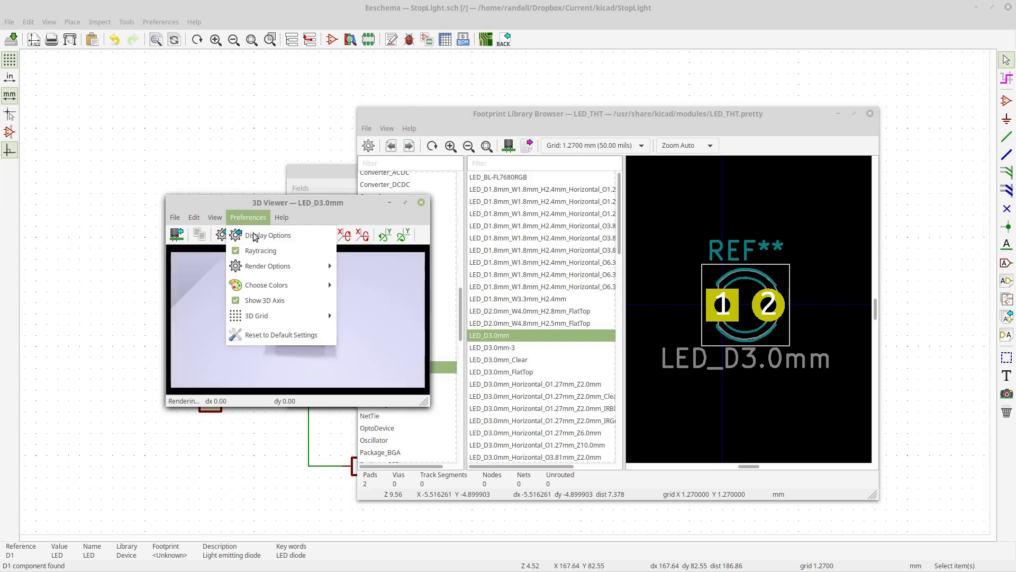
{"action": "left_click", "coordinate": [256, 251]}
{"action": "left_click_drag", "start_coordinate": [313, 361], "coordinate": [285, 352]}
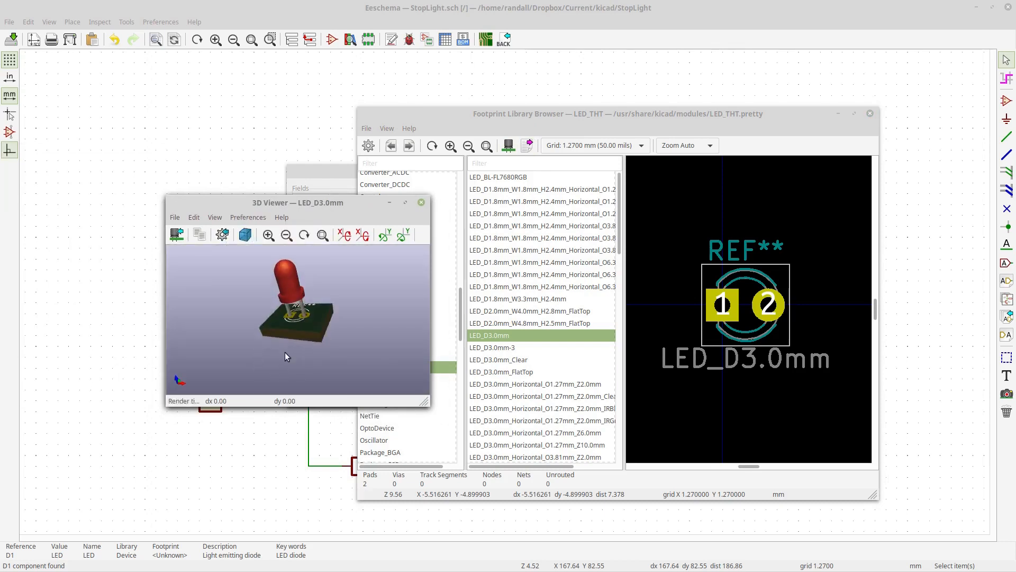
{"action": "left_click", "coordinate": [422, 202]}
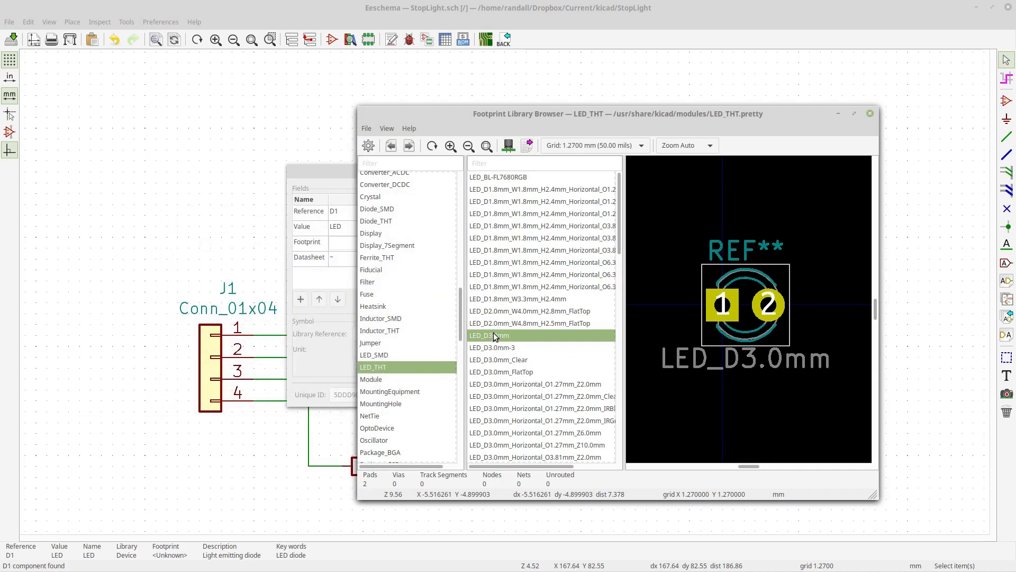
- Assign LED_D3.0mm as D1's footprint and confirm the symbol properties
{"action": "double_click", "coordinate": [493, 333]}
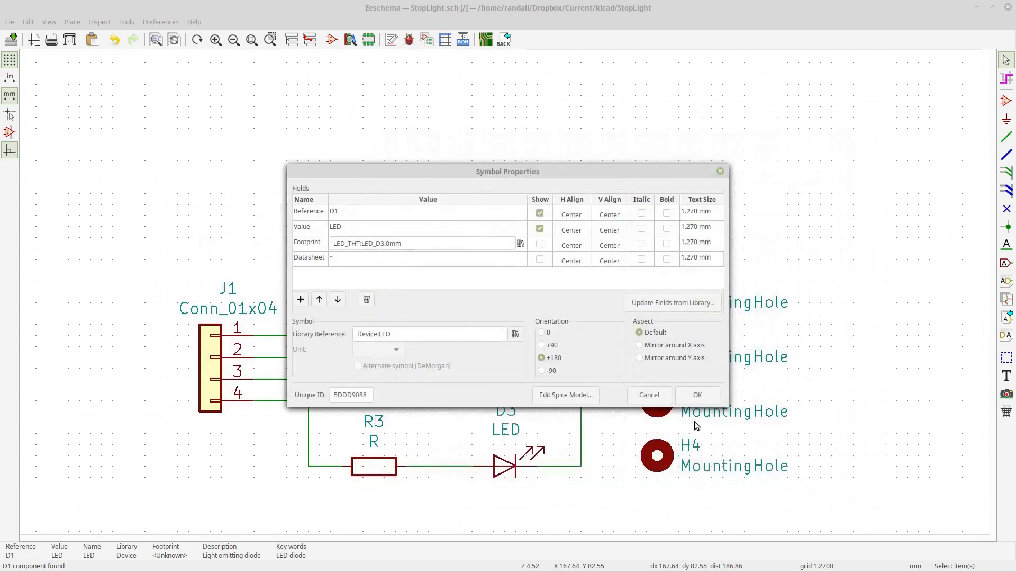
{"action": "left_click", "coordinate": [702, 395]}
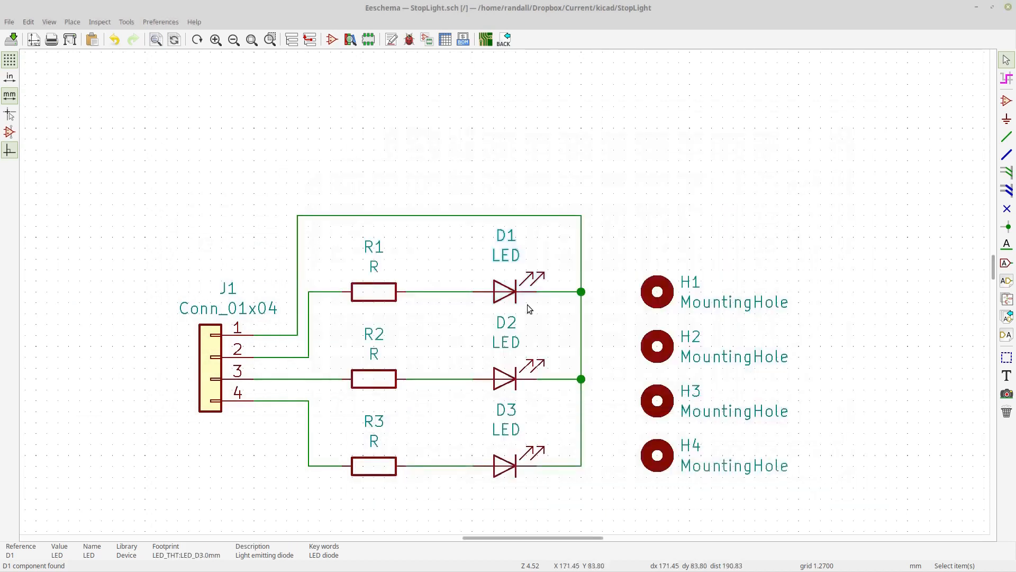
- Open R1's footprint field chooser and browse to the Resistor_THT library
{"action": "right_click", "coordinate": [379, 295]}
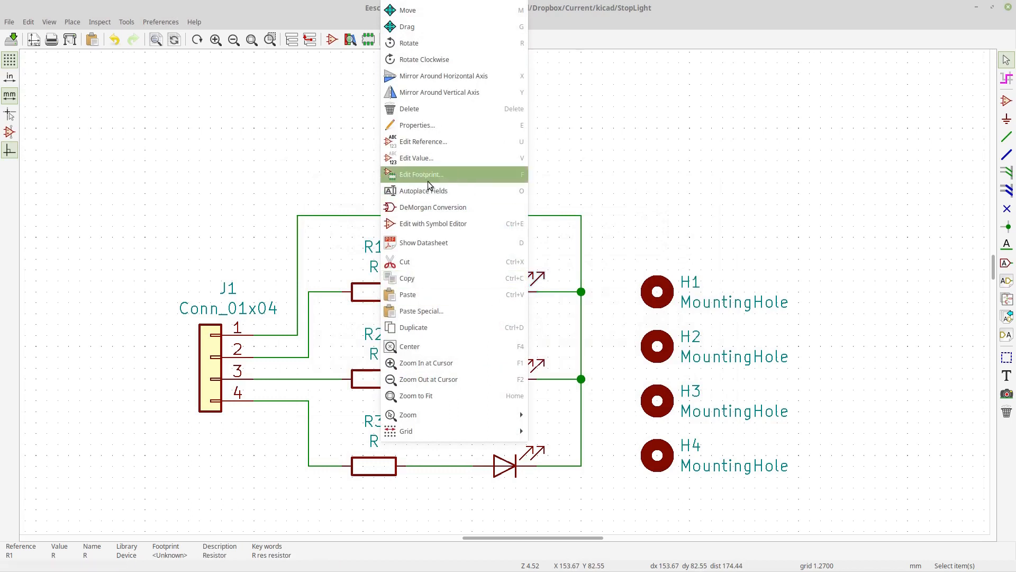
{"action": "left_click", "coordinate": [450, 179]}
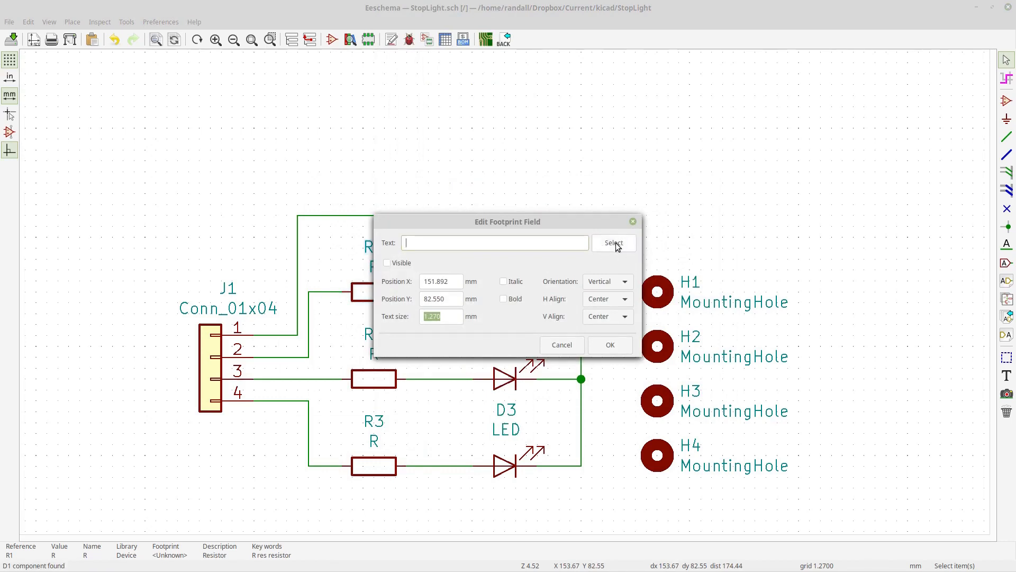
{"action": "left_click", "coordinate": [616, 243]}
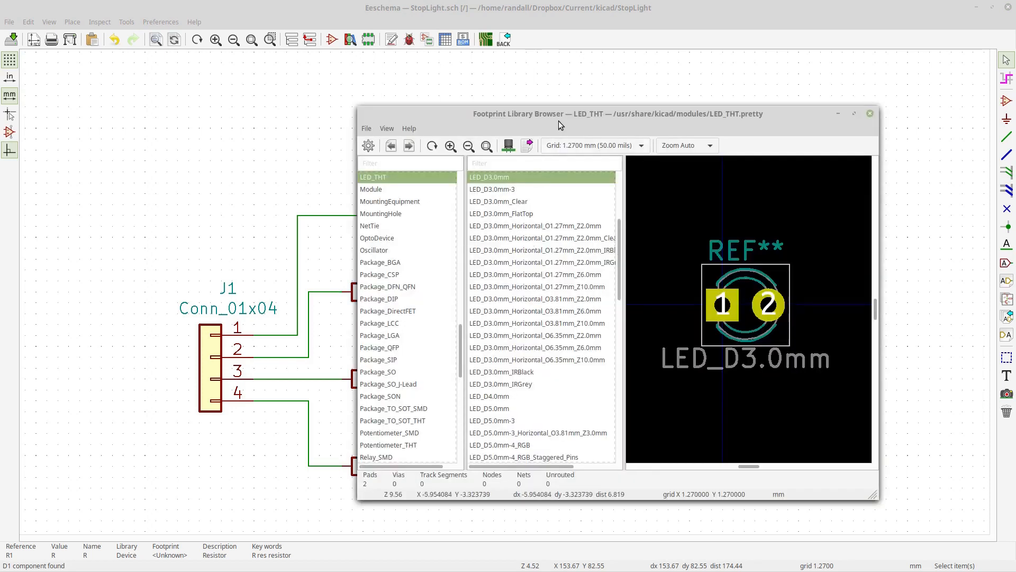
{"action": "left_click_drag", "start_coordinate": [558, 120], "coordinate": [626, 105]}
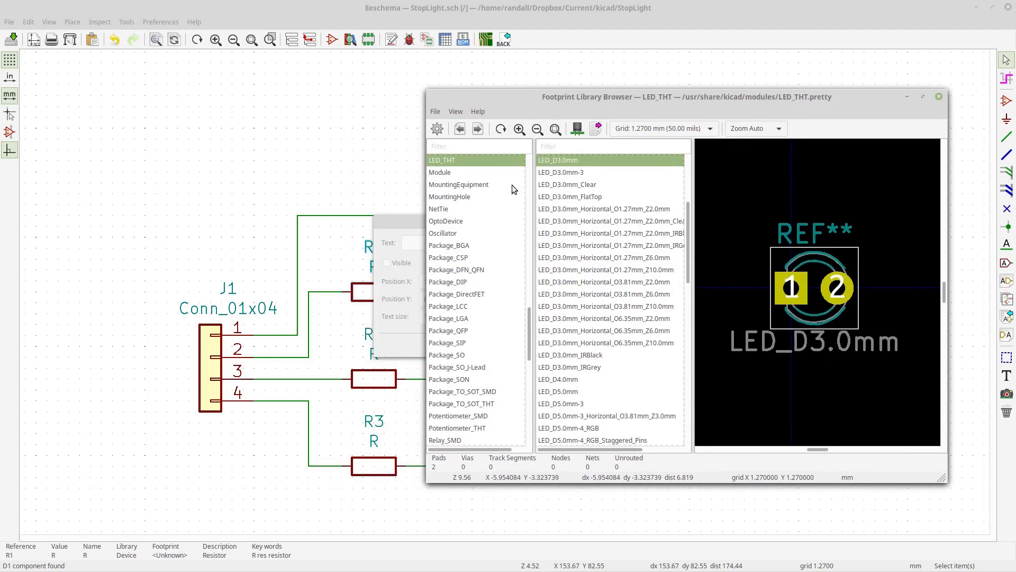
{"action": "scroll", "coordinate": [474, 361], "scroll_direction": "down", "scroll_amount": 3}
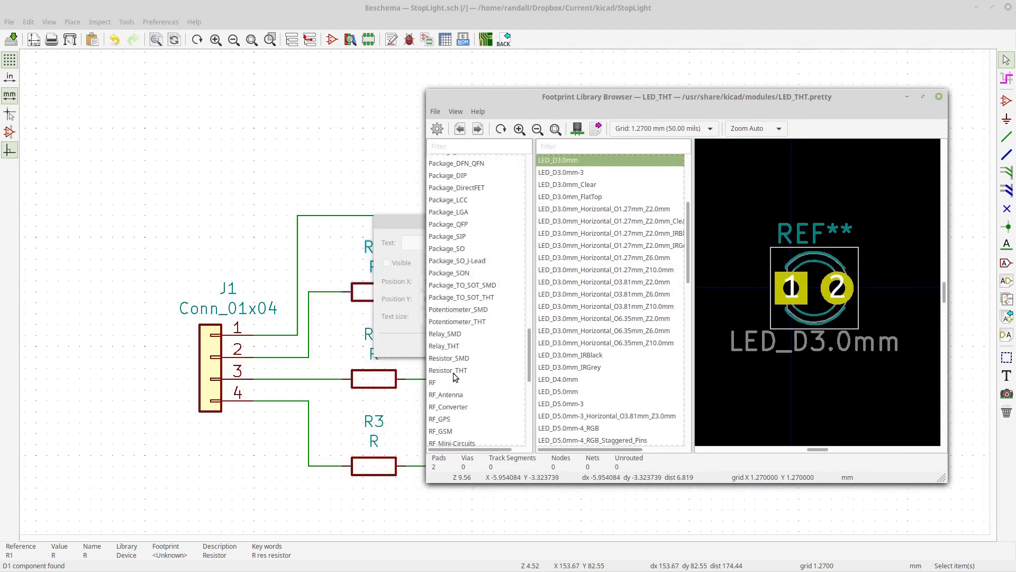
{"action": "left_click", "coordinate": [453, 372]}
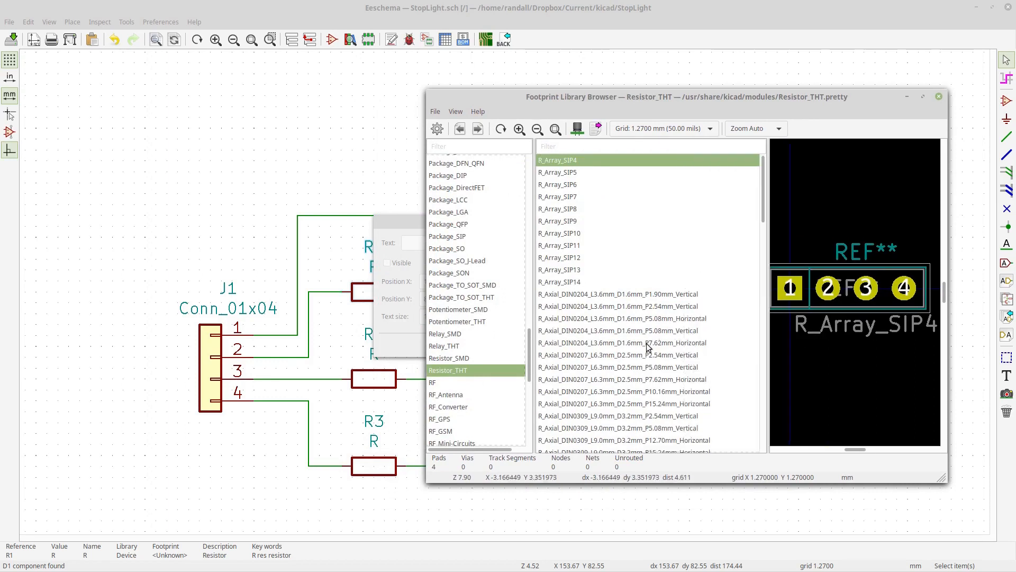
- Compare axial resistor footprints and assign R_Axial_DIN0204_L3.6mm_D1.6mm_P5.08mm_Horizontal to R1
{"action": "left_click", "coordinate": [602, 344]}
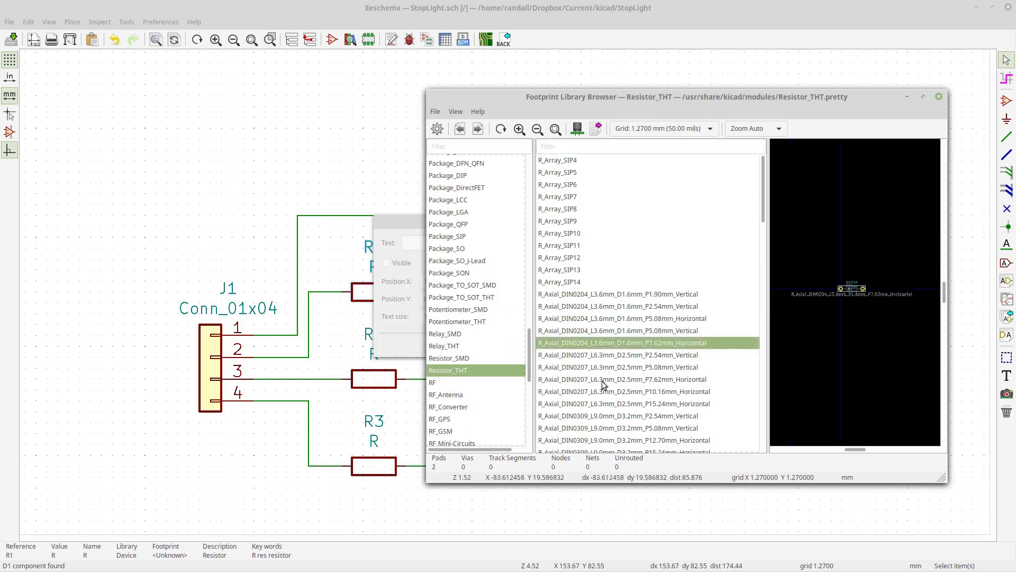
{"action": "scroll", "coordinate": [835, 322], "scroll_direction": "up", "scroll_amount": 5}
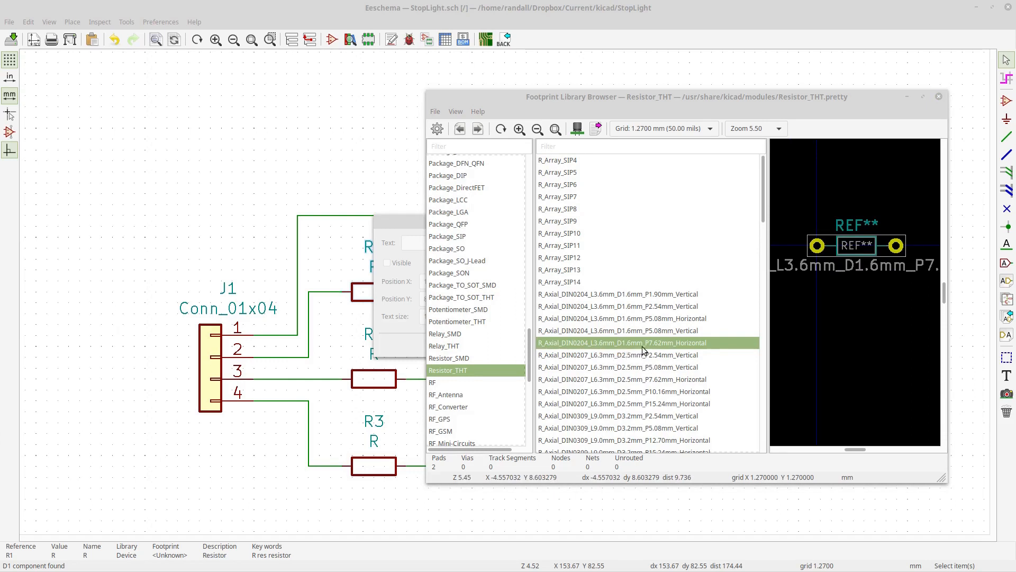
{"action": "left_click", "coordinate": [638, 357]}
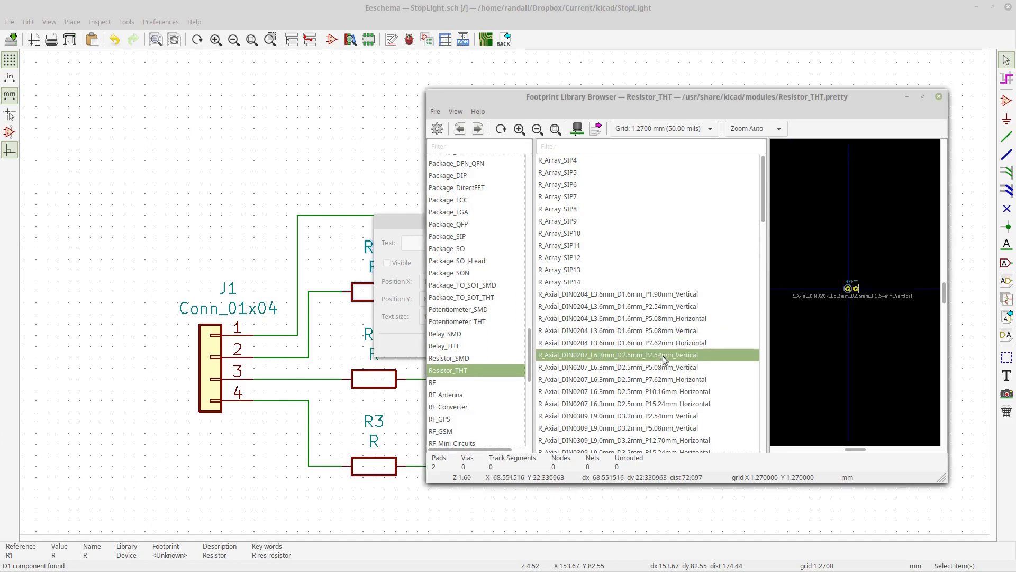
{"action": "left_click", "coordinate": [666, 307]}
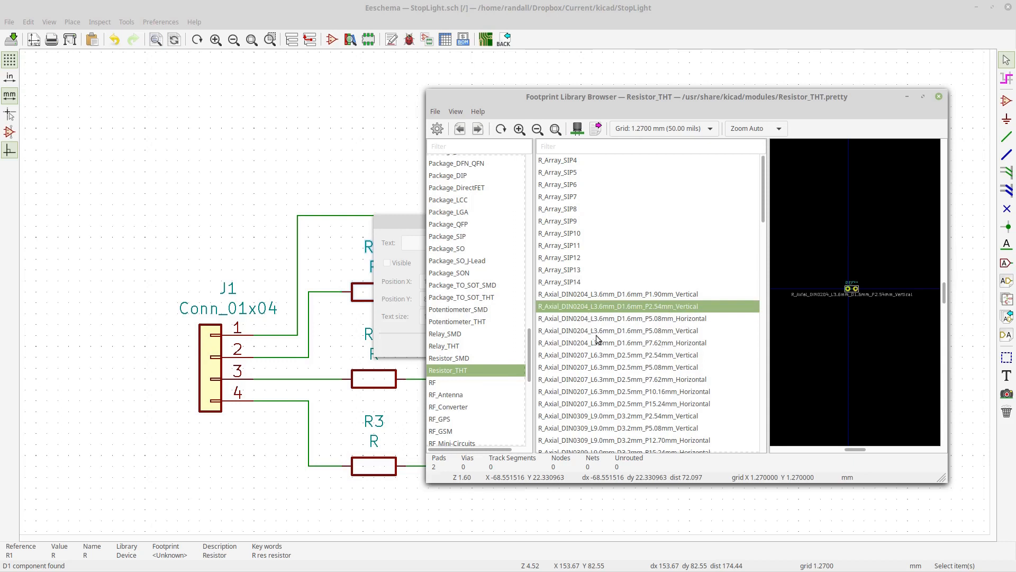
{"action": "left_click", "coordinate": [604, 354]}
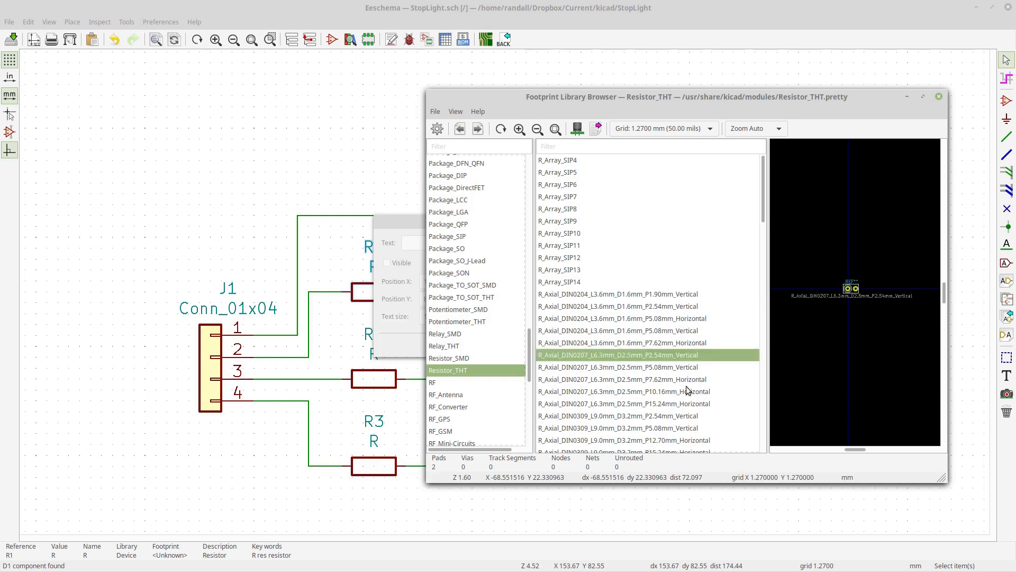
{"action": "left_click", "coordinate": [680, 416]}
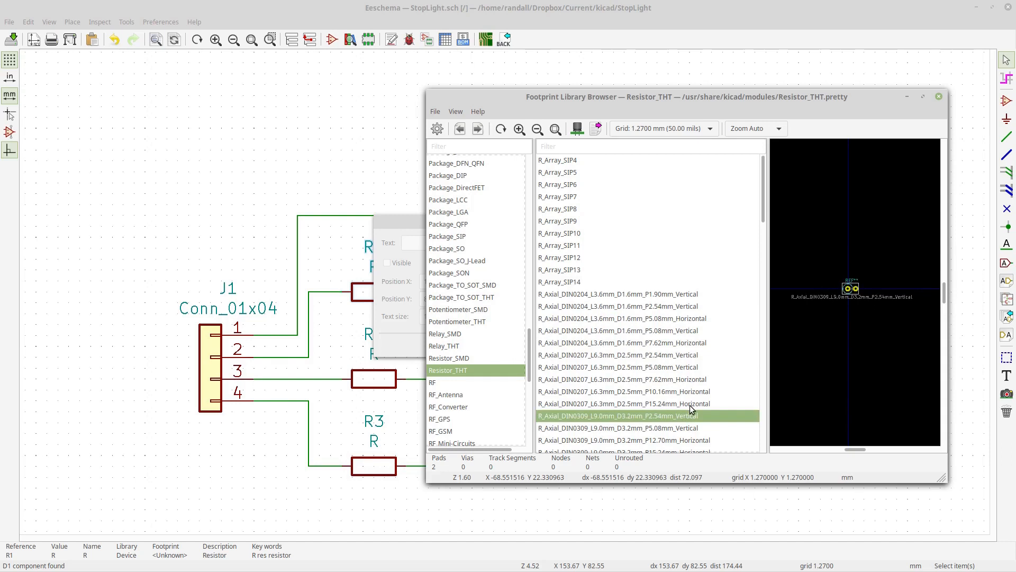
{"action": "left_click", "coordinate": [668, 359]}
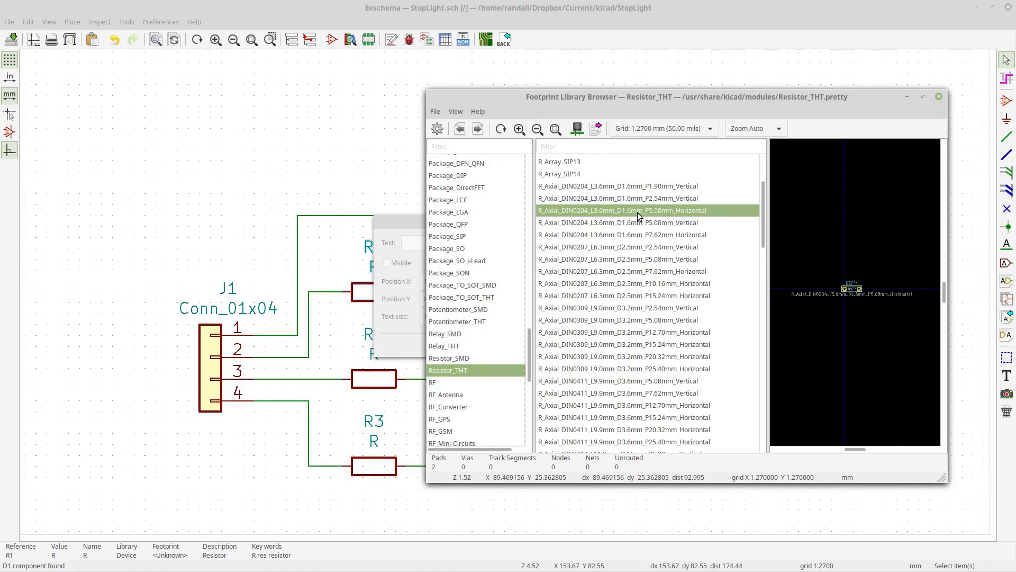
{"action": "double_click", "coordinate": [649, 211]}
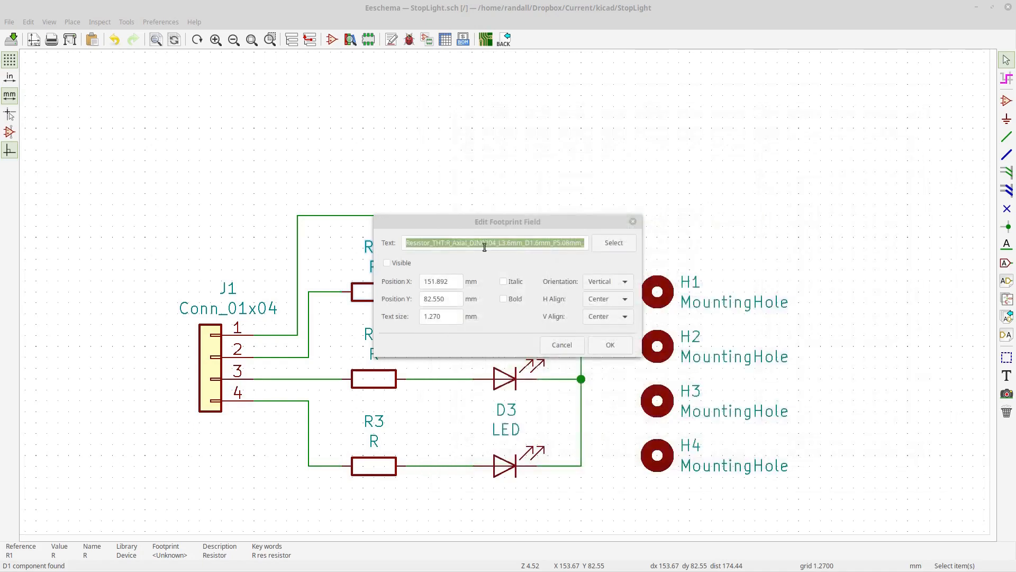
{"action": "left_click", "coordinate": [617, 350]}
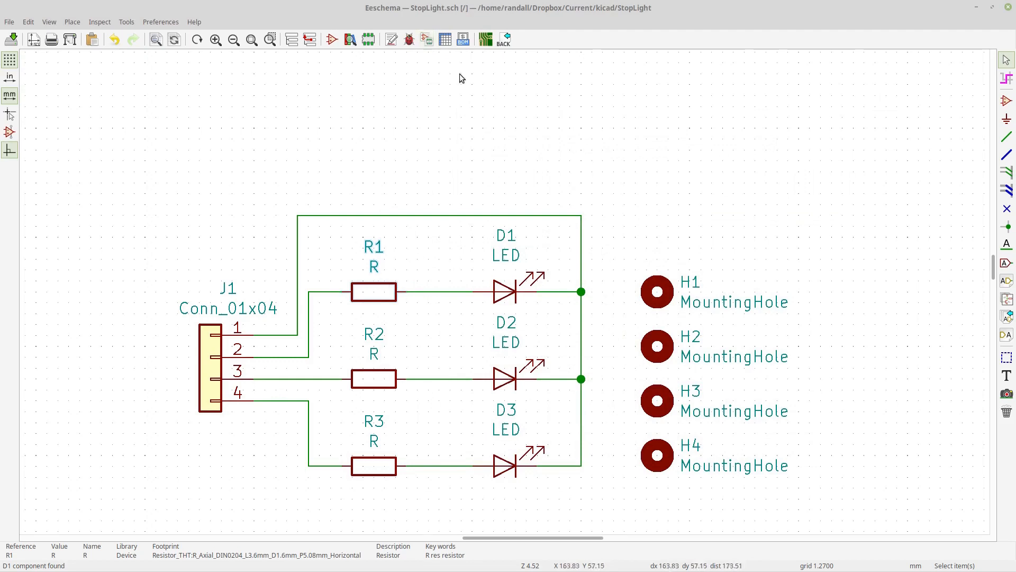
- Open the Assign Footprints tool and select the LED symbol rows in the assignment list
{"action": "left_click", "coordinate": [428, 41]}
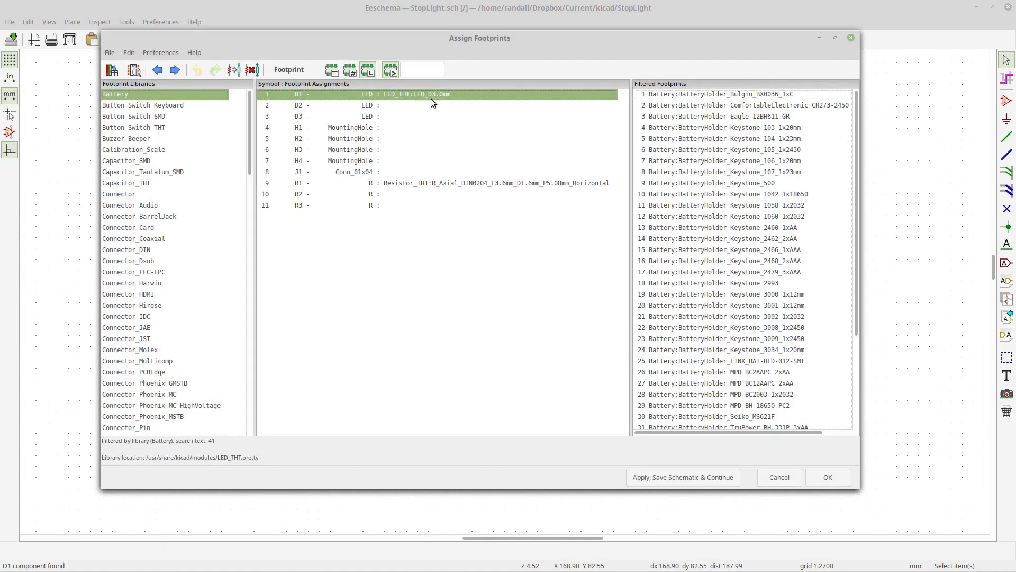
{"action": "left_click", "coordinate": [418, 109]}
{"action": "left_click", "coordinate": [428, 93]}
{"action": "left_click", "coordinate": [424, 108]}
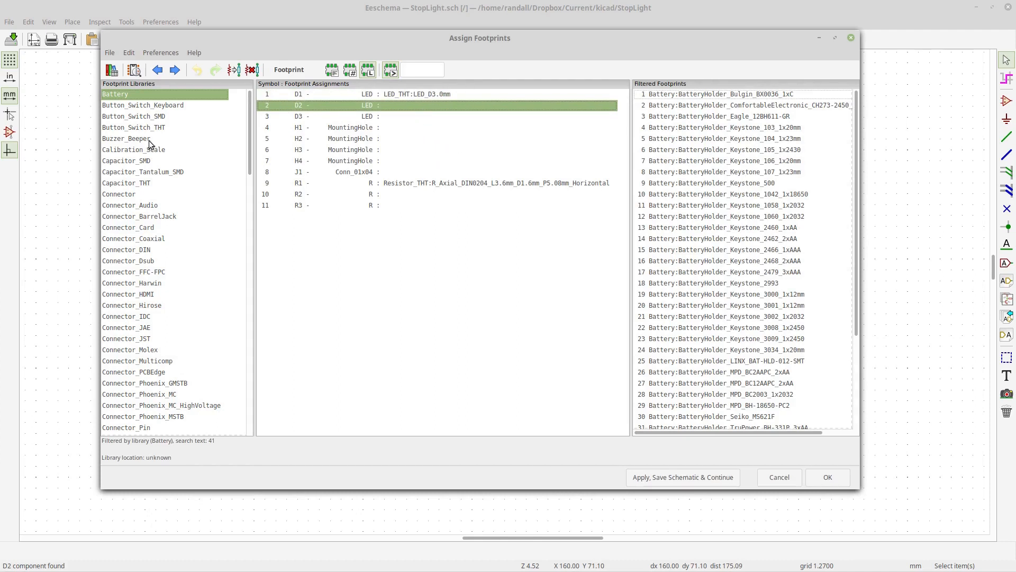
{"action": "left_click", "coordinate": [445, 98]}
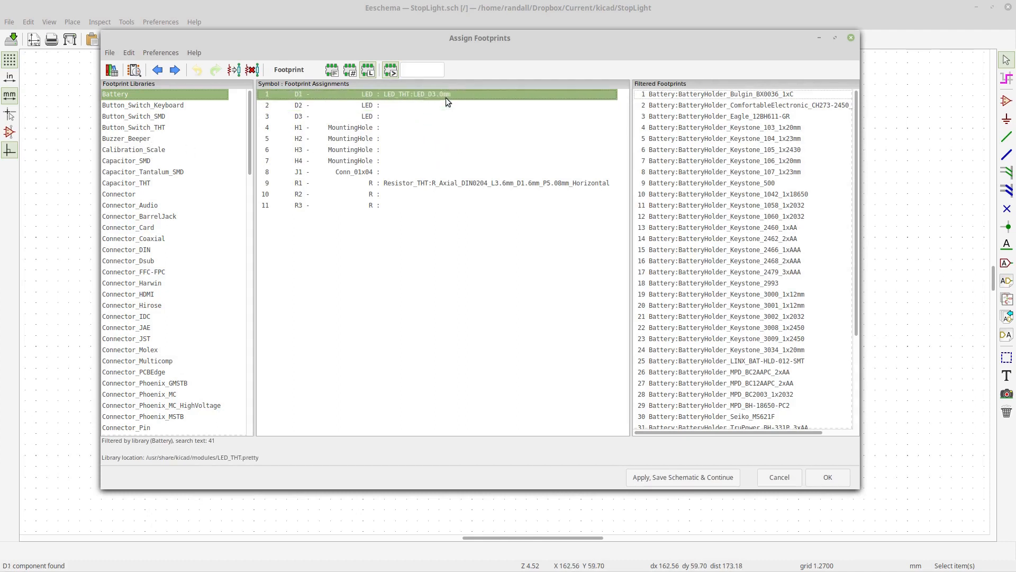
{"action": "left_click", "coordinate": [424, 117]}
{"action": "left_click", "coordinate": [421, 105]}
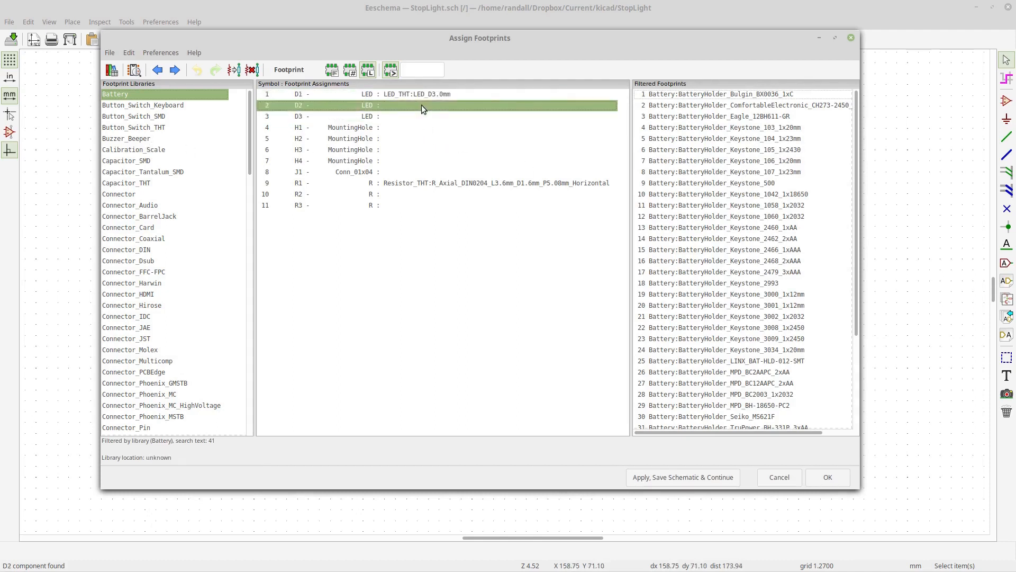
- Filter to the LED_THT library and assign LED_THT:LED_D3.0mm to D2 and D3
{"action": "scroll", "coordinate": [157, 246], "scroll_direction": "down", "scroll_amount": 11}
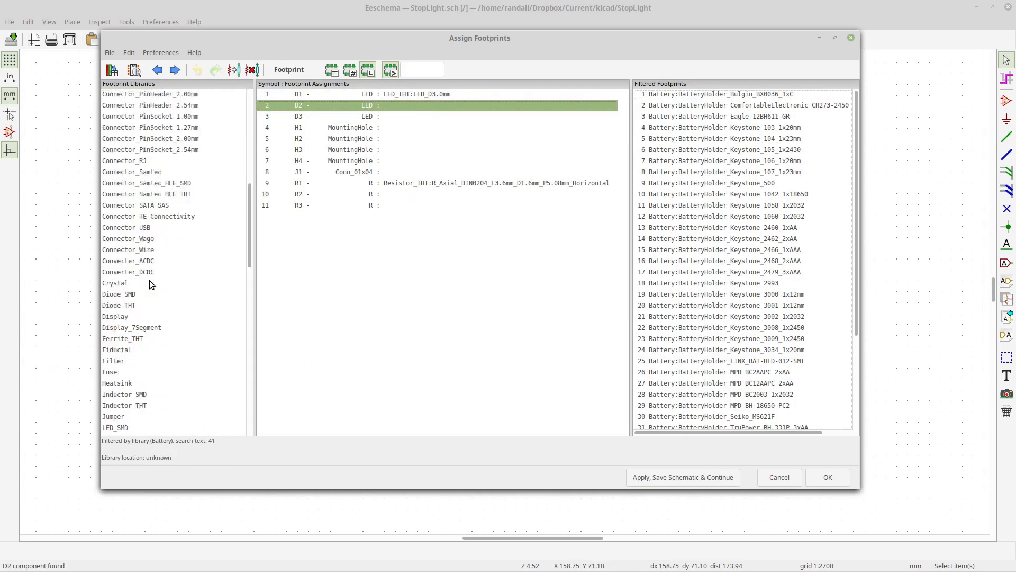
{"action": "scroll", "coordinate": [134, 304], "scroll_direction": "down", "scroll_amount": 3}
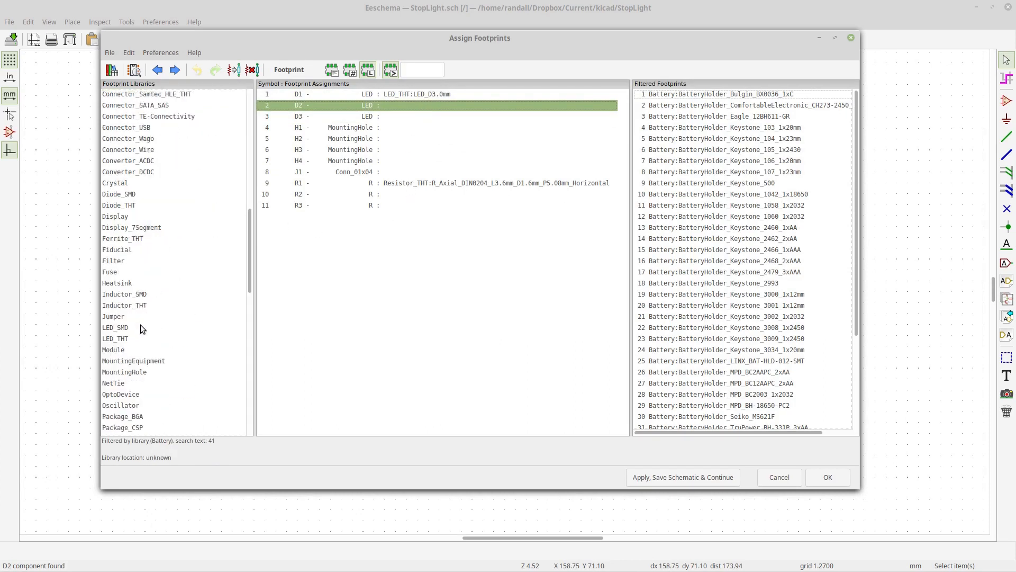
{"action": "left_click", "coordinate": [136, 337]}
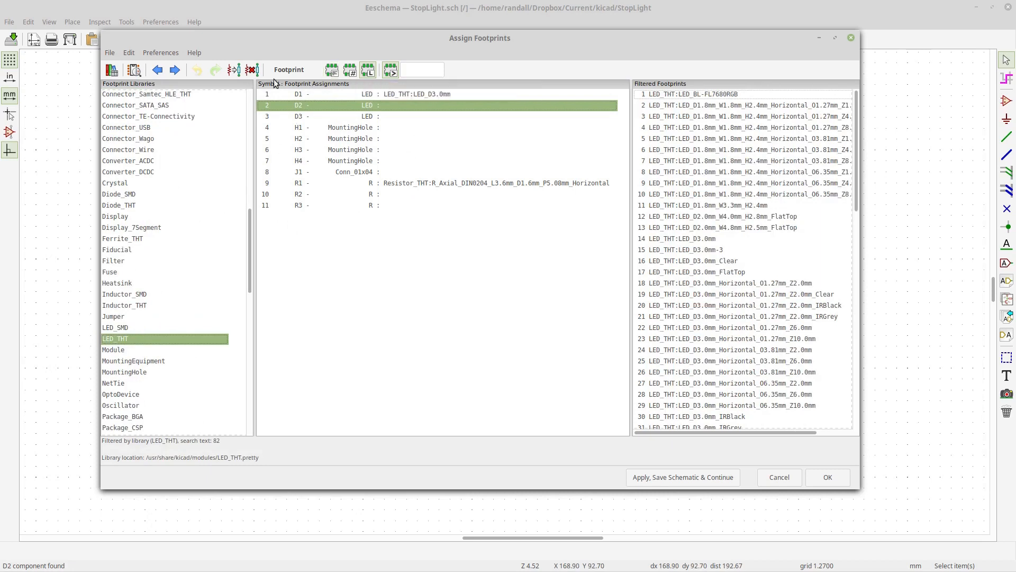
{"action": "left_click", "coordinate": [233, 72]}
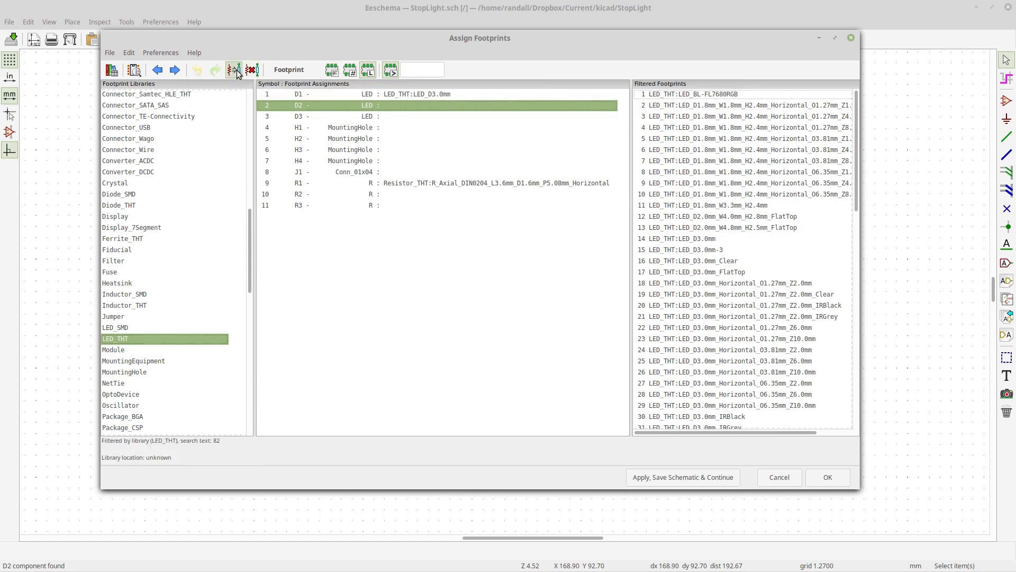
{"action": "left_click", "coordinate": [239, 71]}
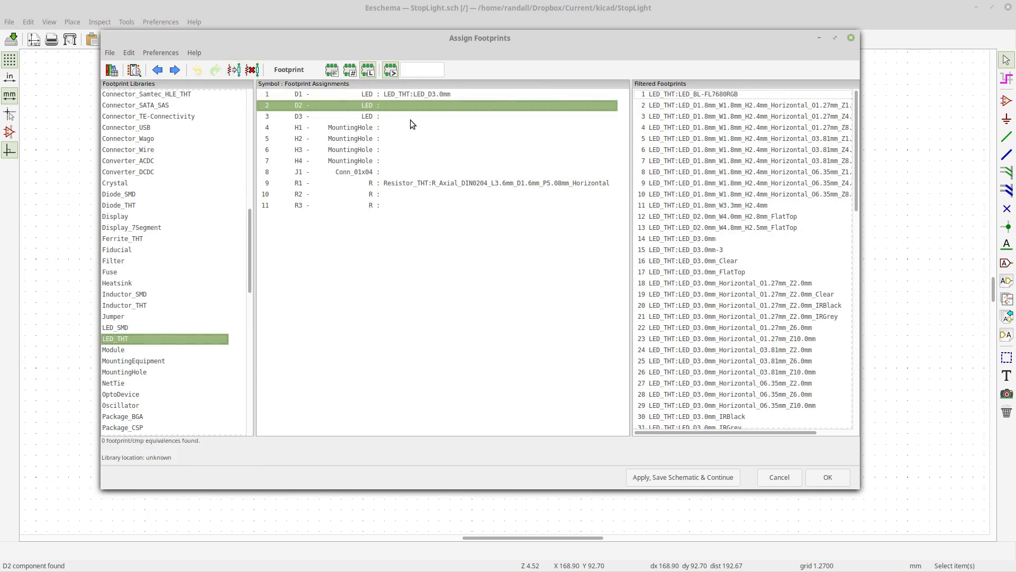
{"action": "double_click", "coordinate": [713, 240]}
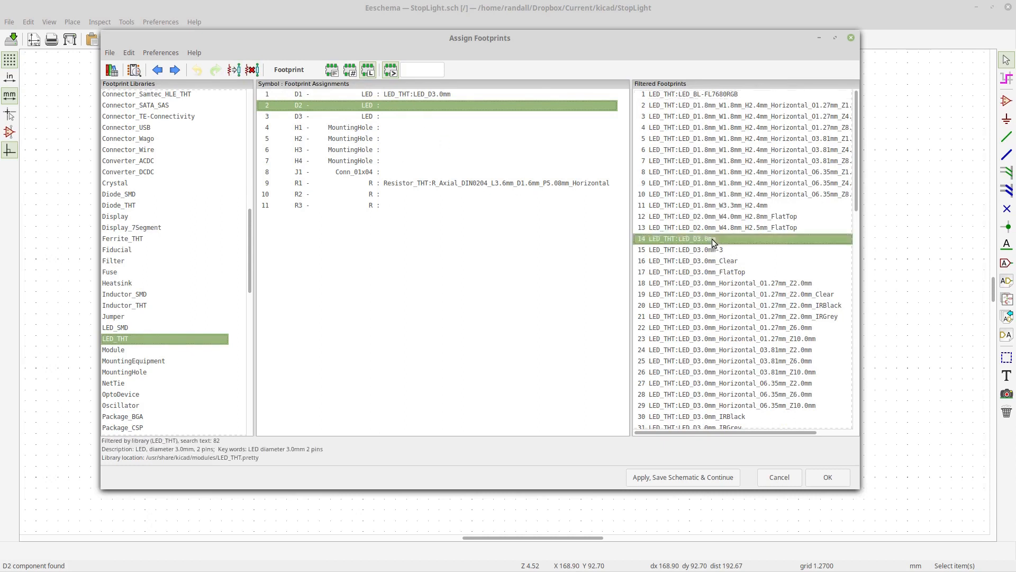
{"action": "double_click", "coordinate": [713, 241]}
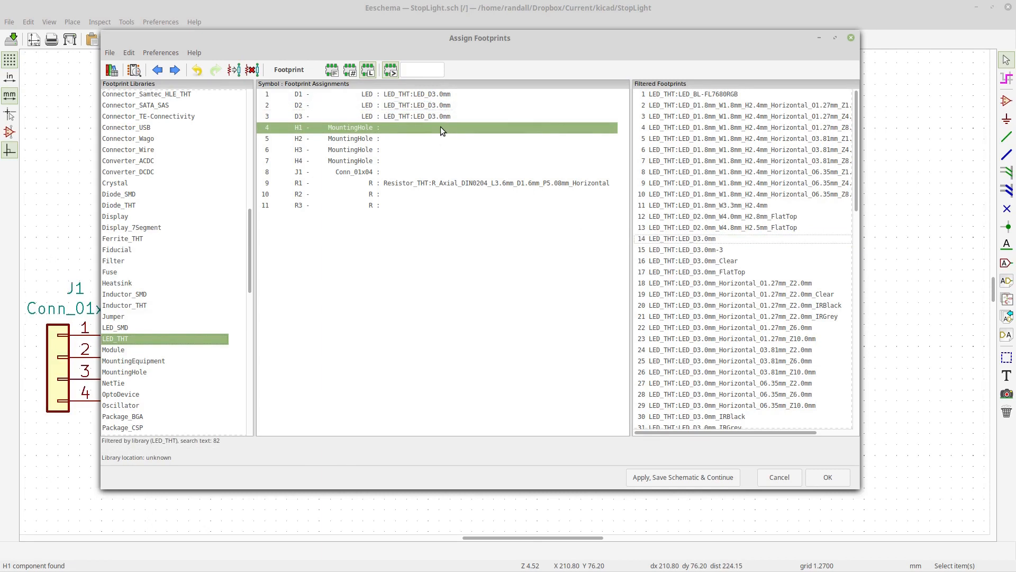
- Assign MountingHole:MountingHole_2.5mm_Pad to mounting holes H1, H2, H3 and H4
{"action": "left_click_drag", "start_coordinate": [247, 226], "coordinate": [246, 264]}
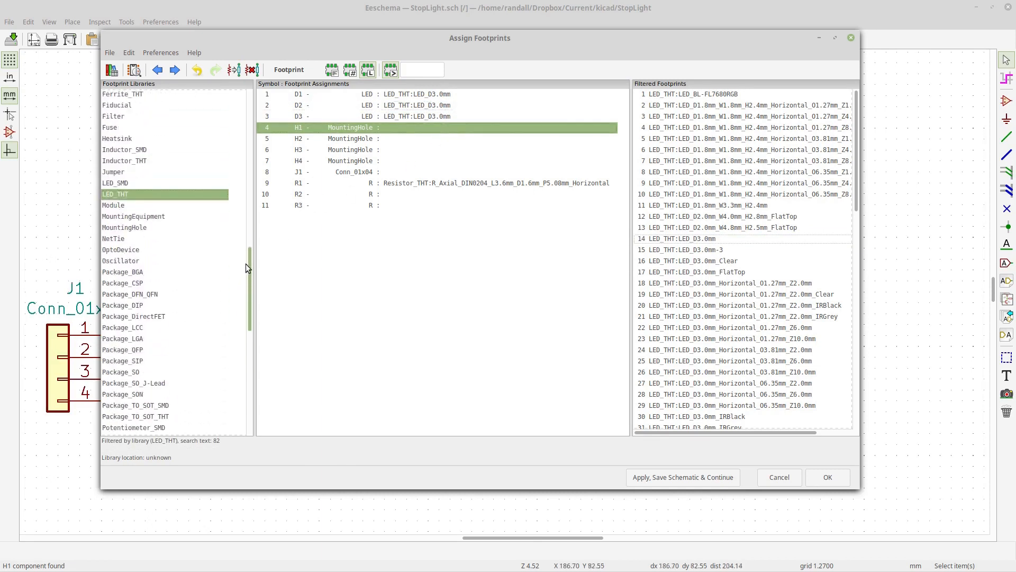
{"action": "left_click", "coordinate": [146, 228]}
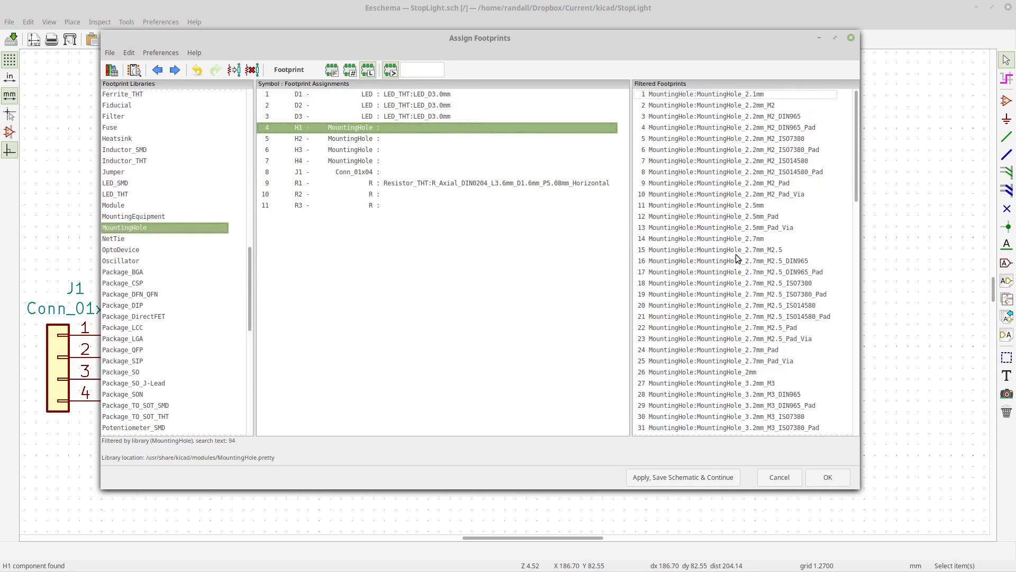
{"action": "left_click", "coordinate": [731, 206]}
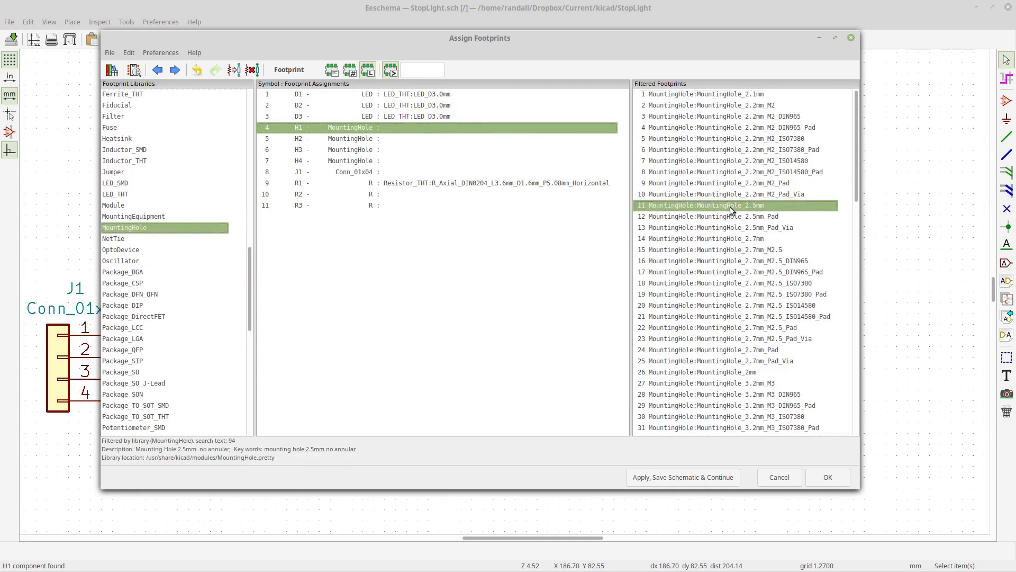
{"action": "left_click", "coordinate": [736, 217]}
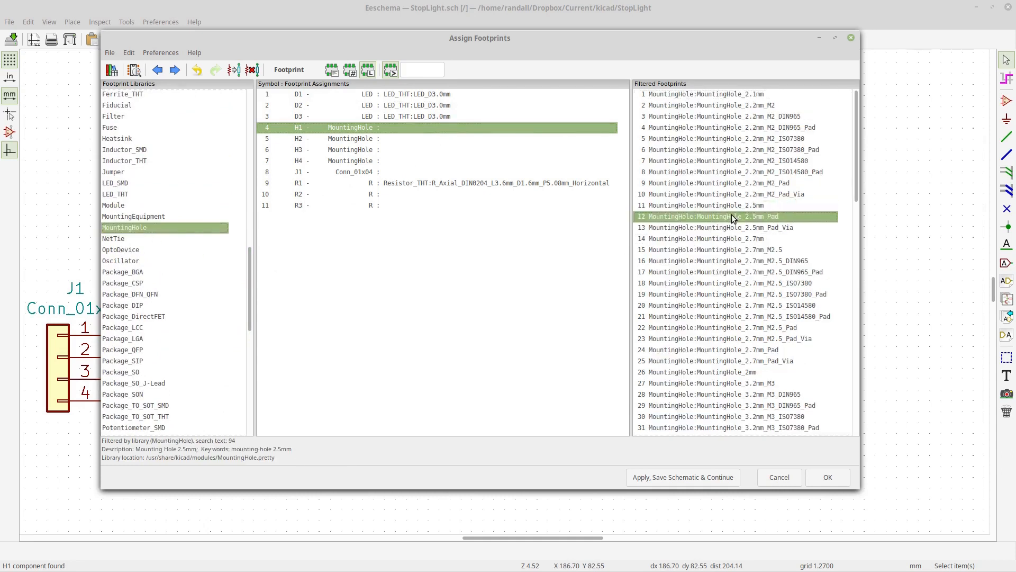
{"action": "double_click", "coordinate": [733, 217]}
{"action": "double_click", "coordinate": [733, 217]}
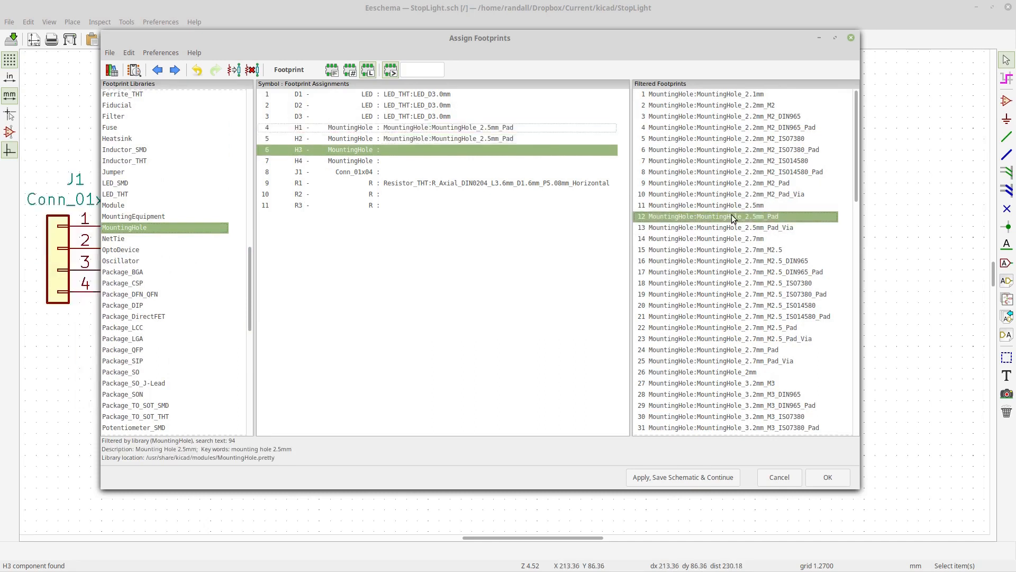
{"action": "double_click", "coordinate": [734, 216]}
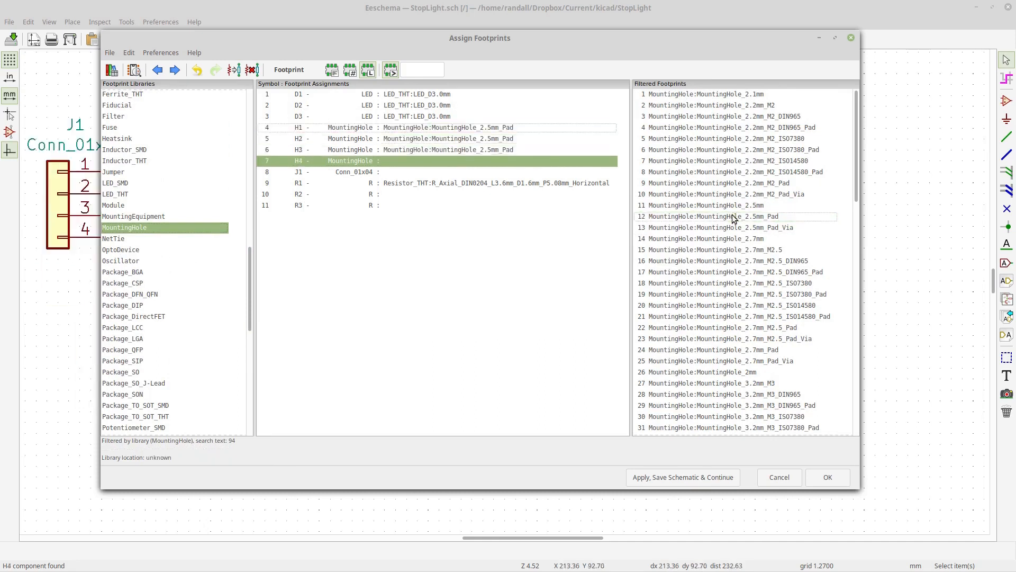
{"action": "double_click", "coordinate": [683, 218]}
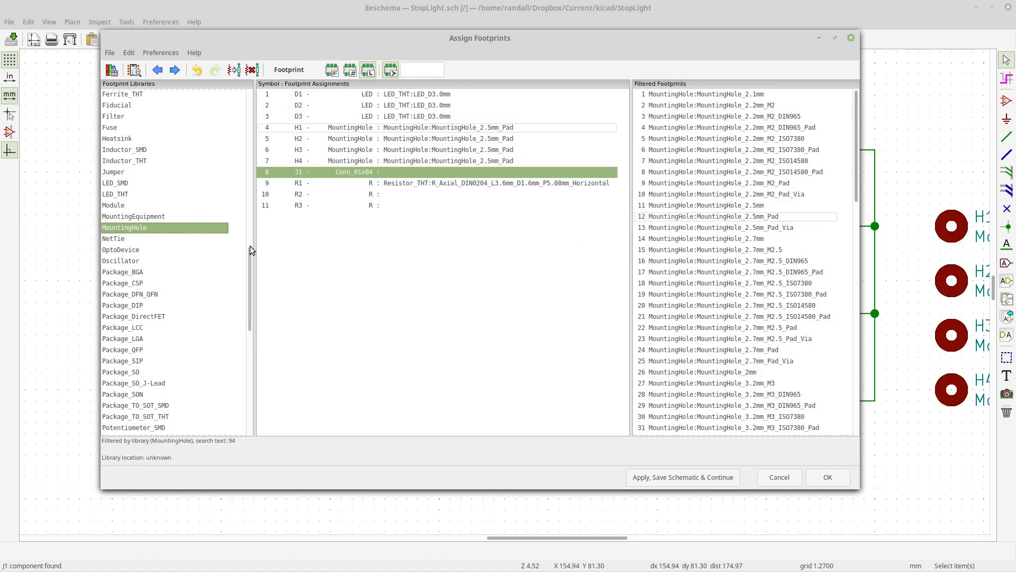
- Assign Connector_PinHeader_2.54mm:PinHeader_1x04_P2.54mm_Horizontal to connector J1
{"action": "left_click_drag", "start_coordinate": [250, 252], "coordinate": [261, 159]}
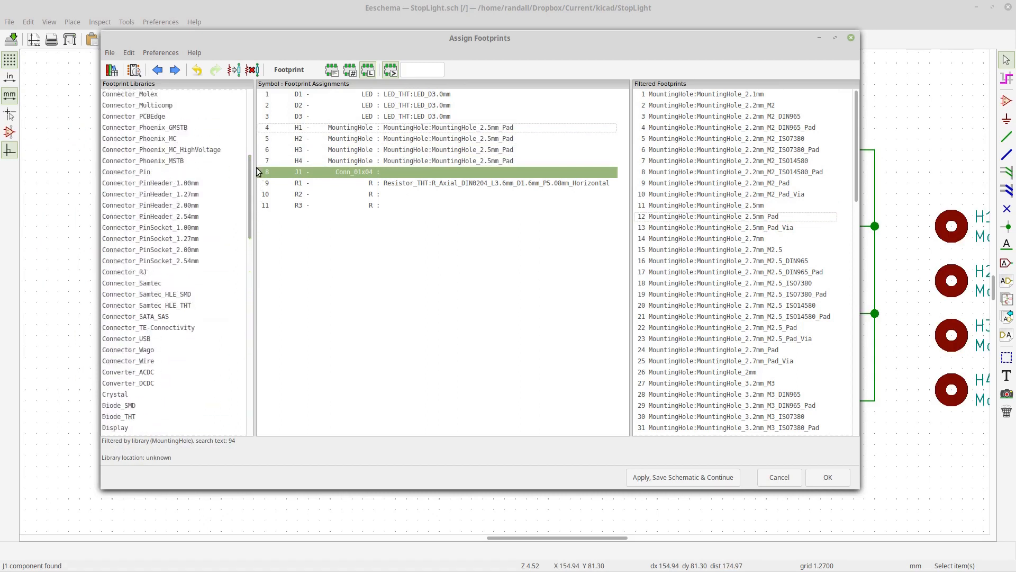
{"action": "left_click", "coordinate": [190, 173]}
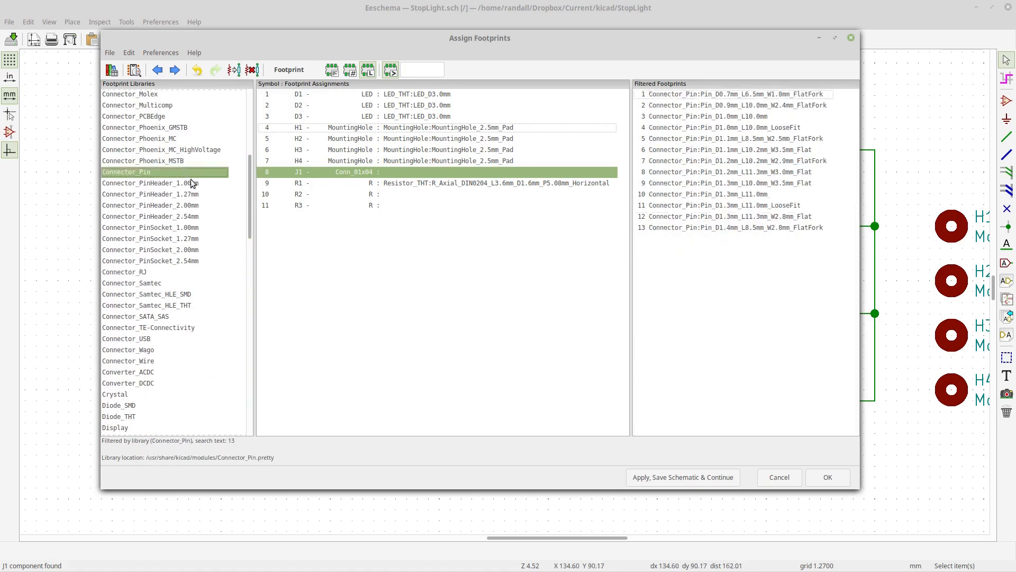
{"action": "left_click", "coordinate": [191, 217]}
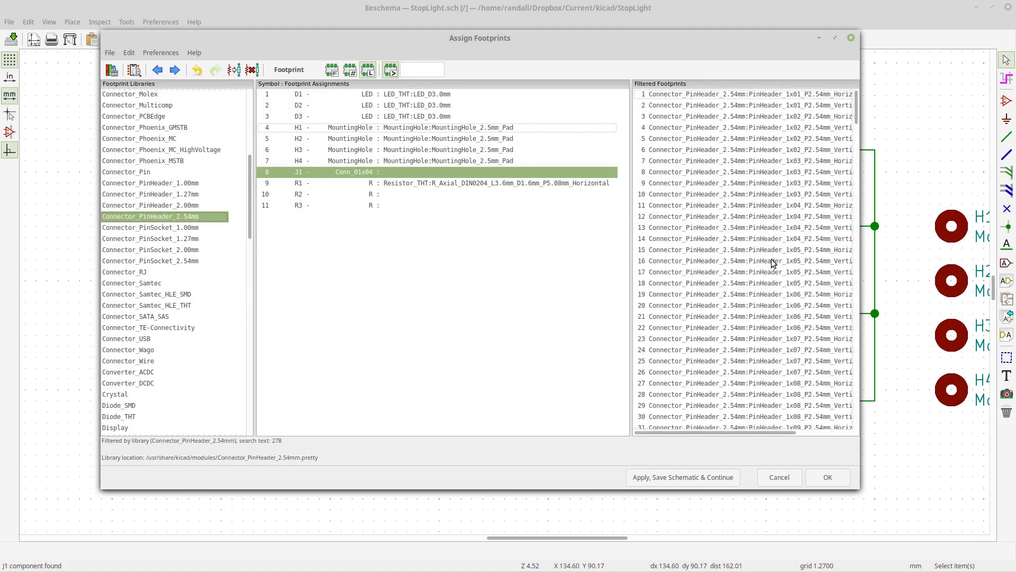
{"action": "left_click", "coordinate": [727, 239]}
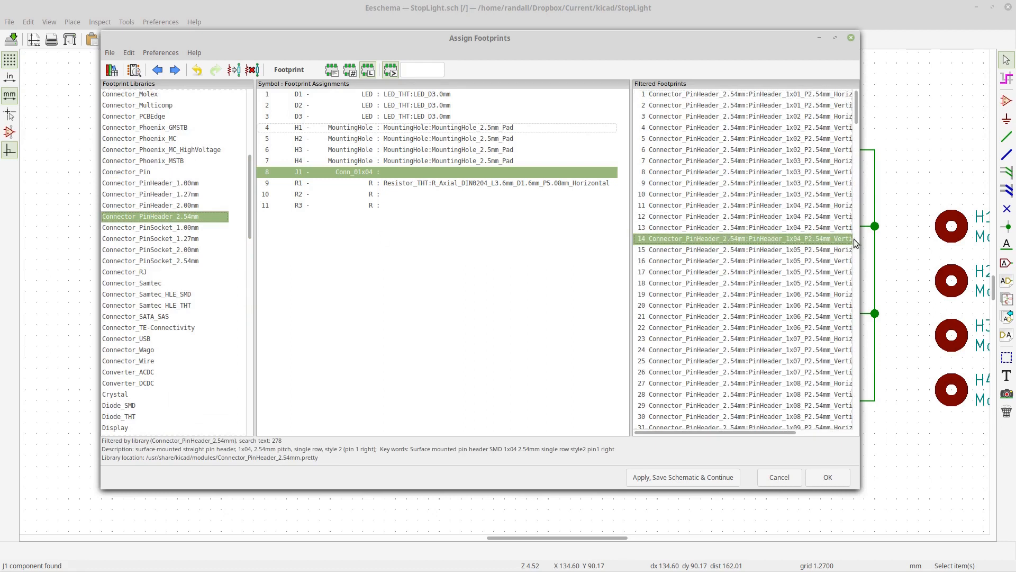
{"action": "left_click_drag", "start_coordinate": [857, 239], "coordinate": [893, 238]}
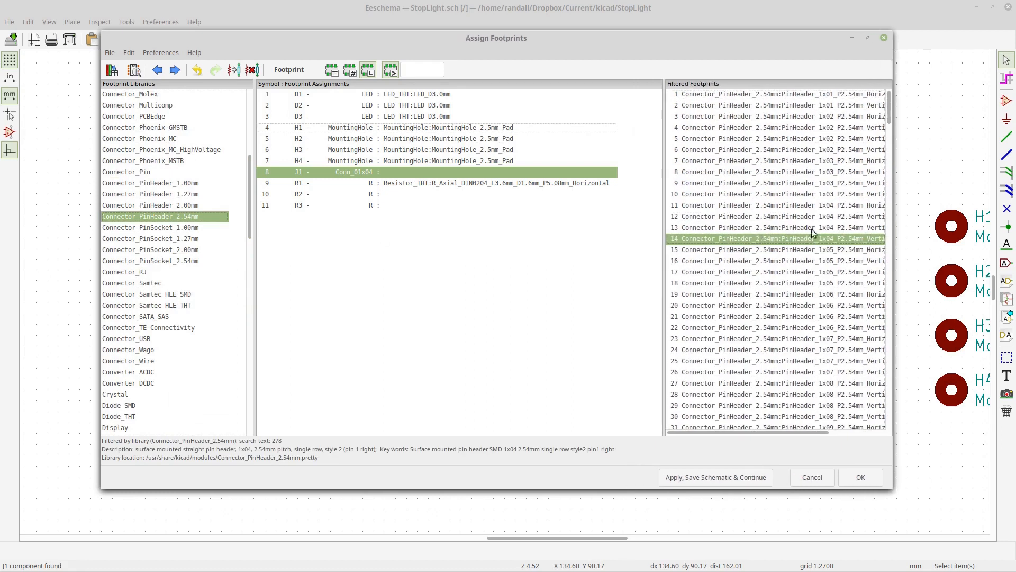
{"action": "left_click", "coordinate": [769, 205]}
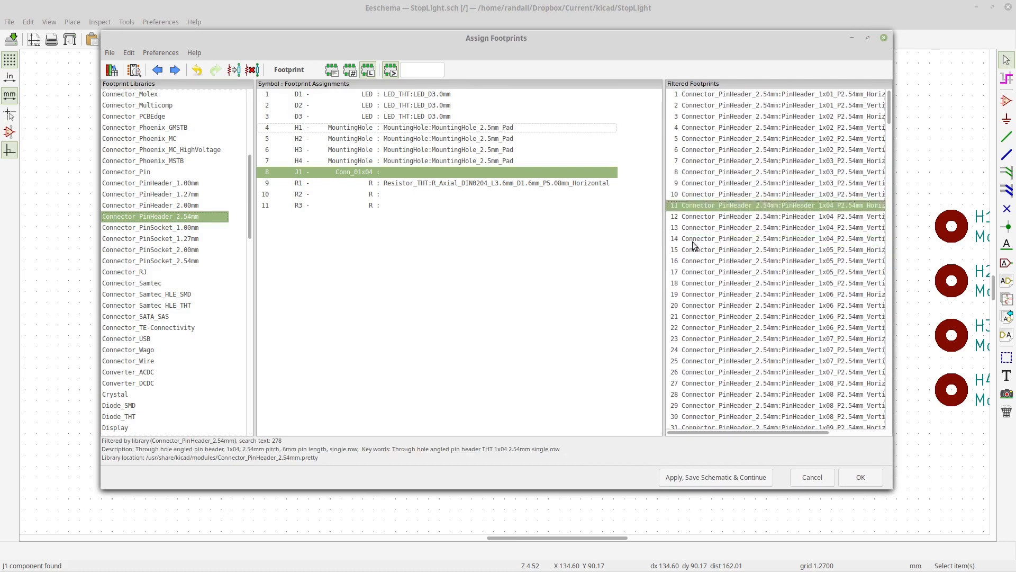
{"action": "double_click", "coordinate": [782, 206]}
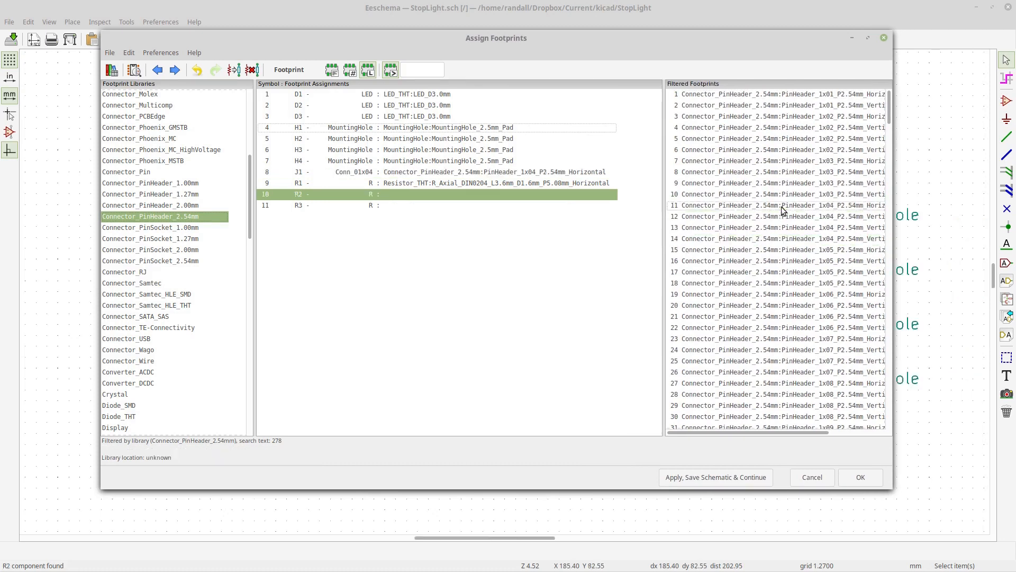
- Assign Resistor_THT:R_Axial_DIN0204_L3.6mm_D1.6mm_P5.08mm_Horizontal to resistor R2
{"action": "left_click", "coordinate": [573, 193]}
{"action": "scroll", "coordinate": [175, 278], "scroll_direction": "down", "scroll_amount": 6}
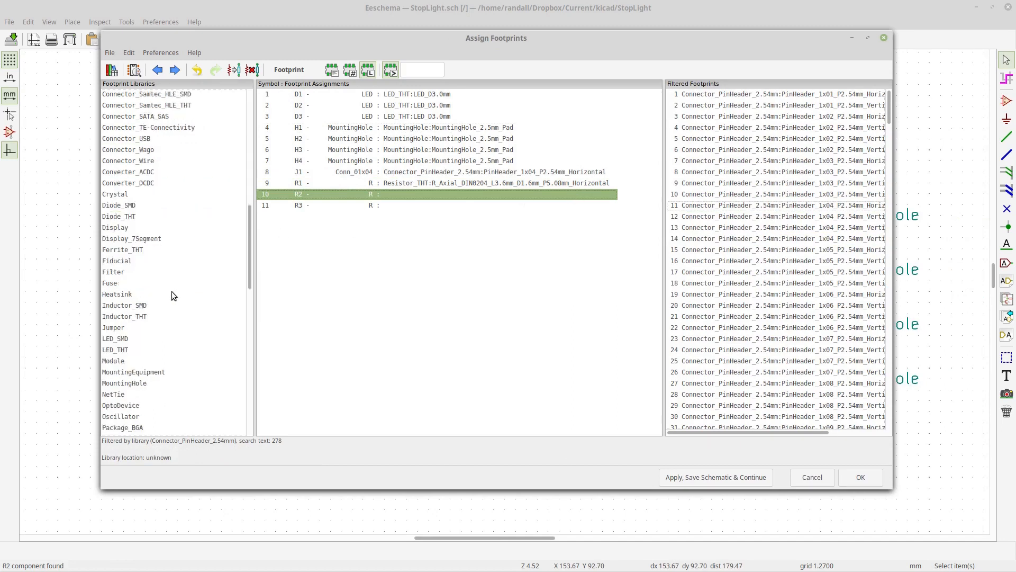
{"action": "scroll", "coordinate": [175, 301], "scroll_direction": "down", "scroll_amount": 4}
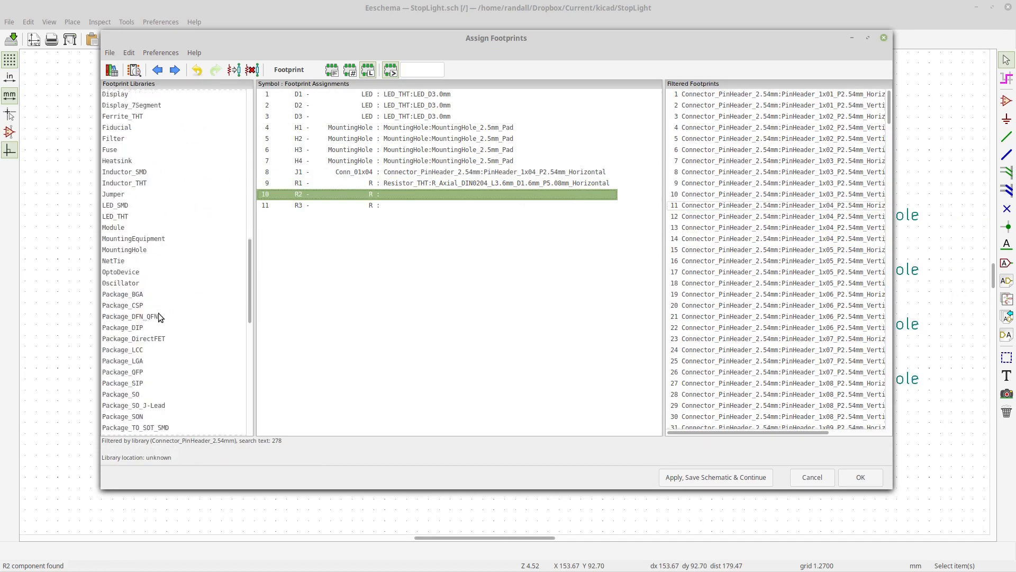
{"action": "scroll", "coordinate": [161, 244], "scroll_direction": "down", "scroll_amount": 3}
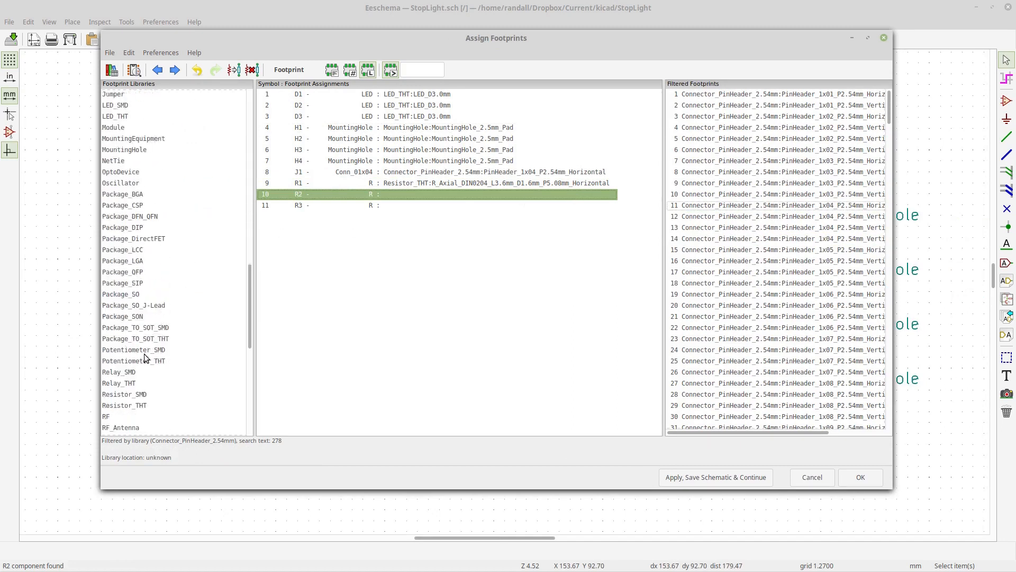
{"action": "left_click", "coordinate": [143, 407]}
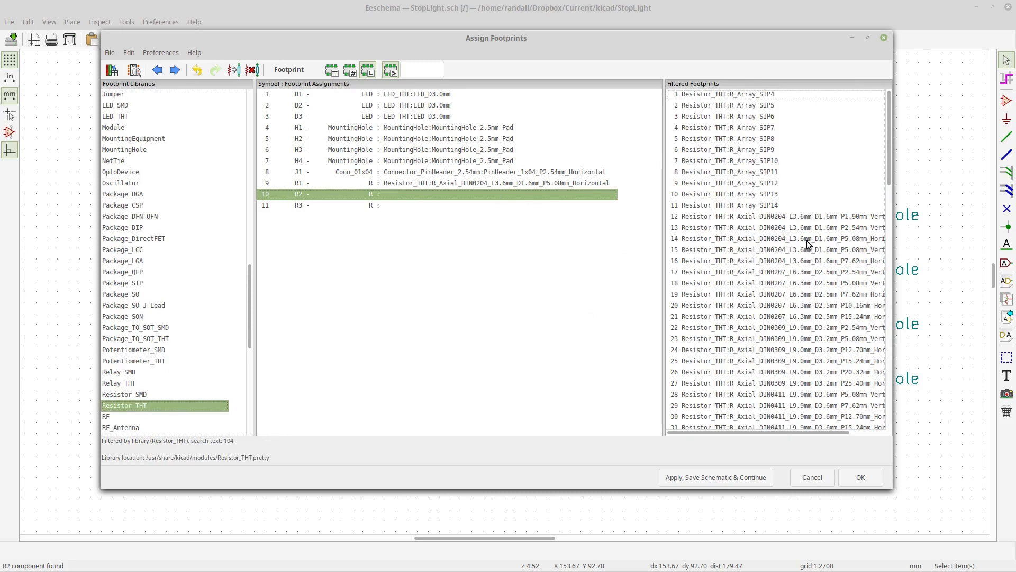
{"action": "left_click", "coordinate": [806, 220]}
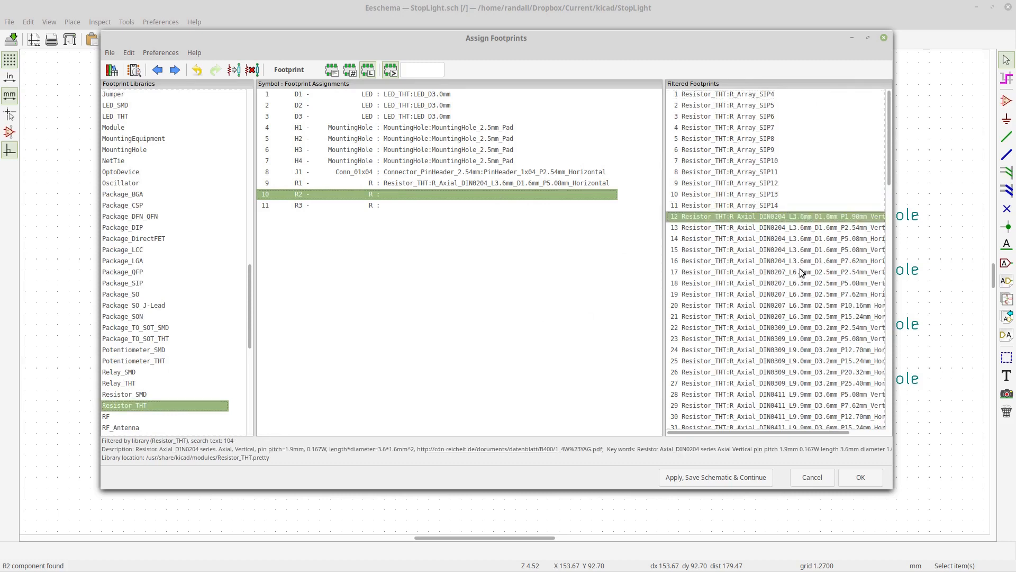
{"action": "left_click", "coordinate": [802, 274]}
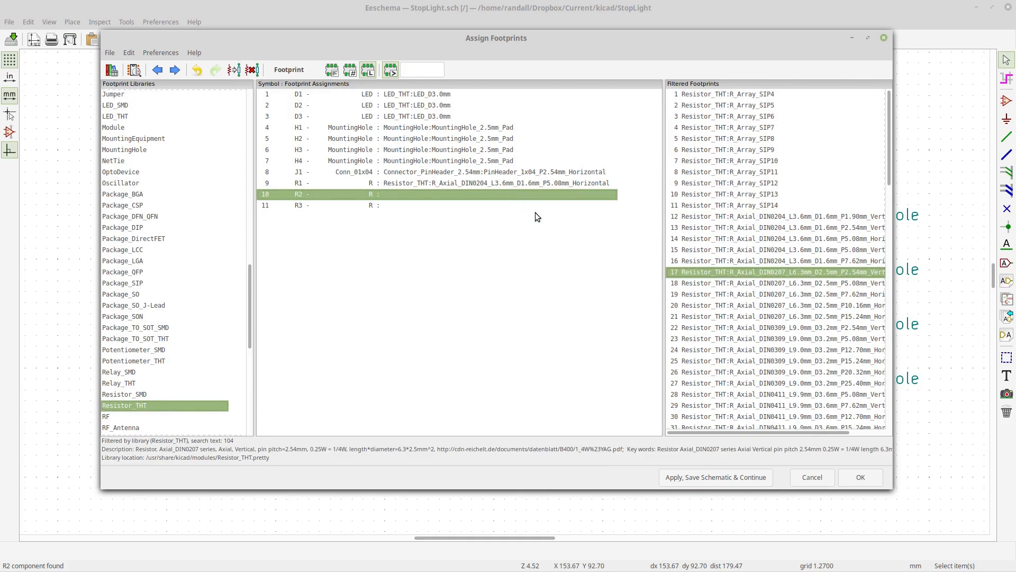
{"action": "left_click", "coordinate": [806, 262]}
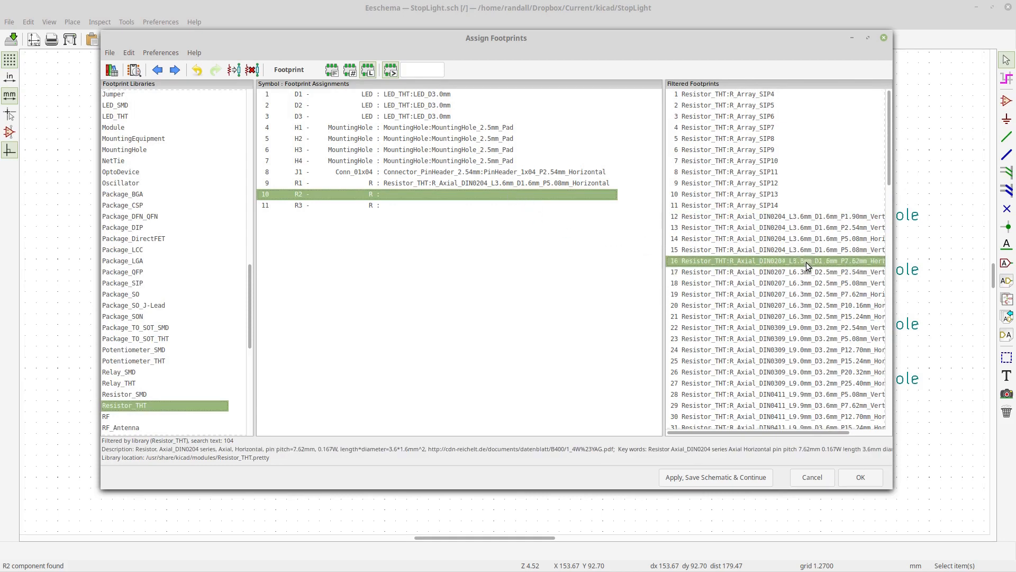
{"action": "left_click", "coordinate": [803, 251]}
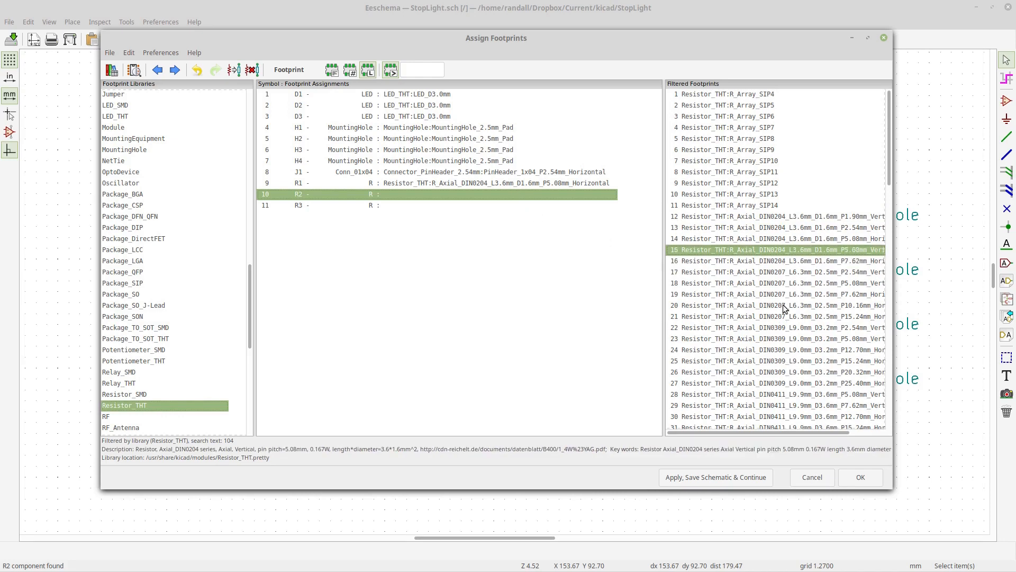
{"action": "left_click", "coordinate": [798, 241]}
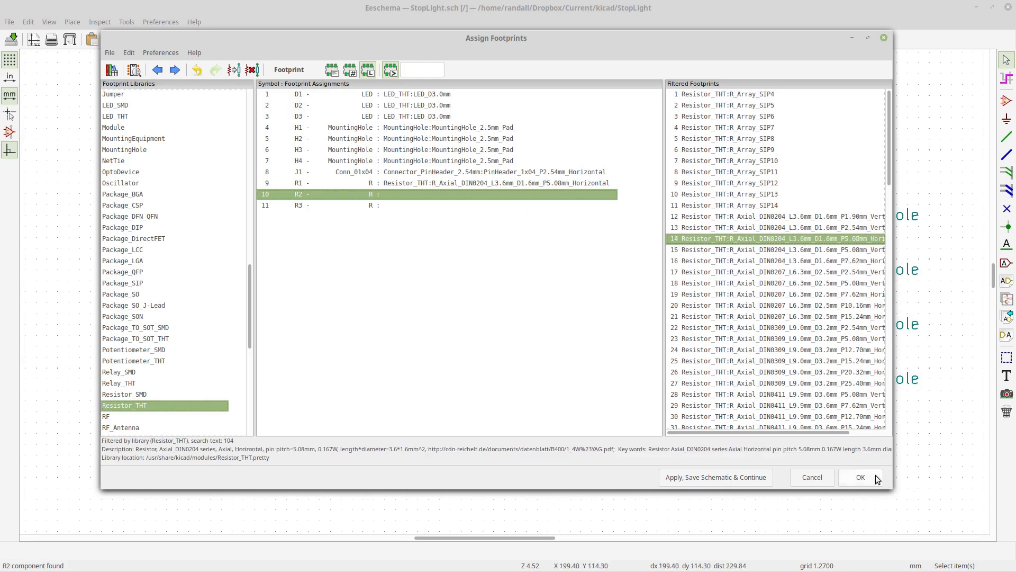
{"action": "double_click", "coordinate": [827, 239]}
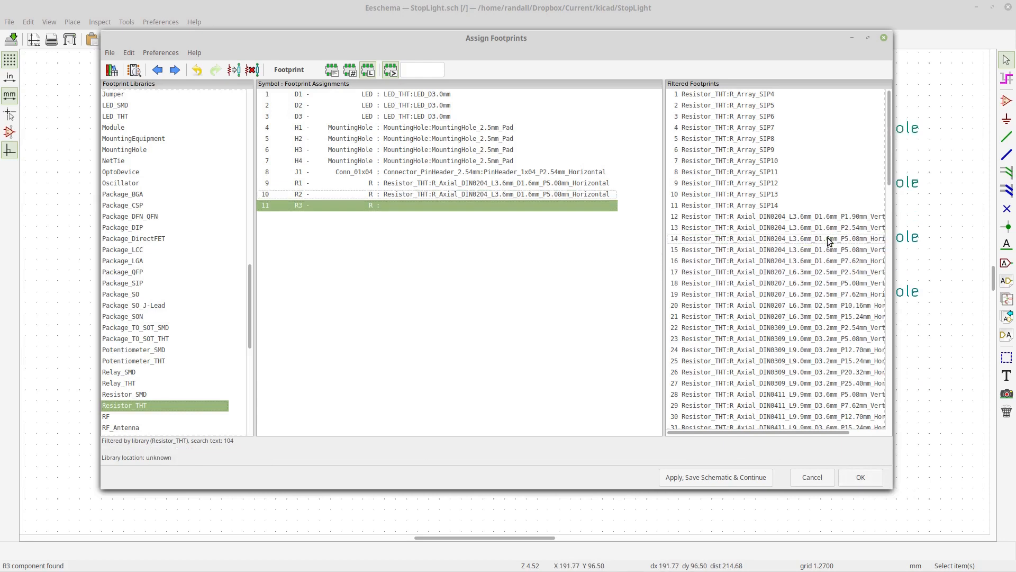
- Confirm the footprint assignments and open the board in Pcbnew, maximizing its window
{"action": "left_click", "coordinate": [862, 479]}
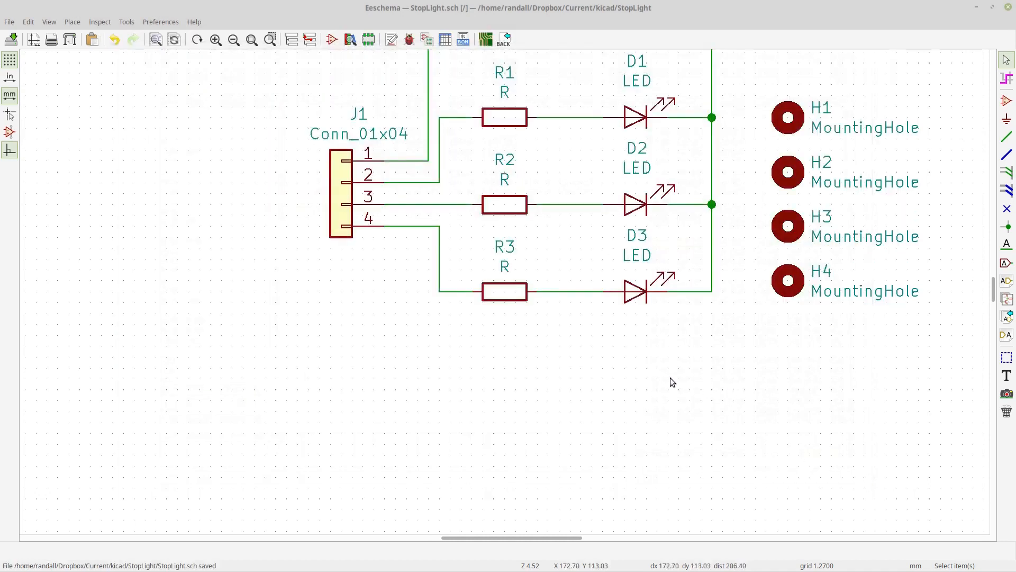
{"action": "middle_click_drag", "start_coordinate": [670, 377], "coordinate": [603, 464]}
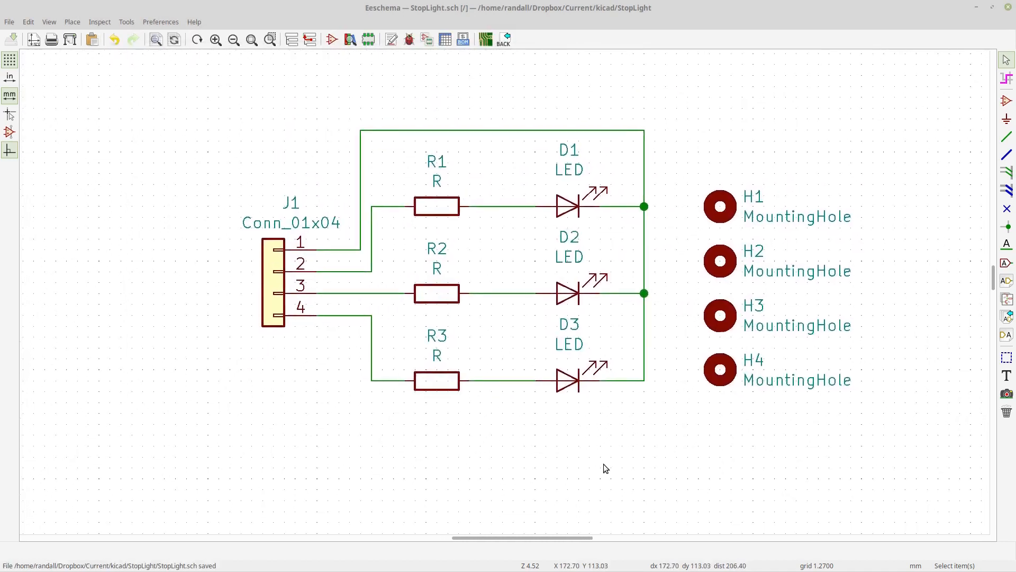
{"action": "left_click", "coordinate": [484, 39]}
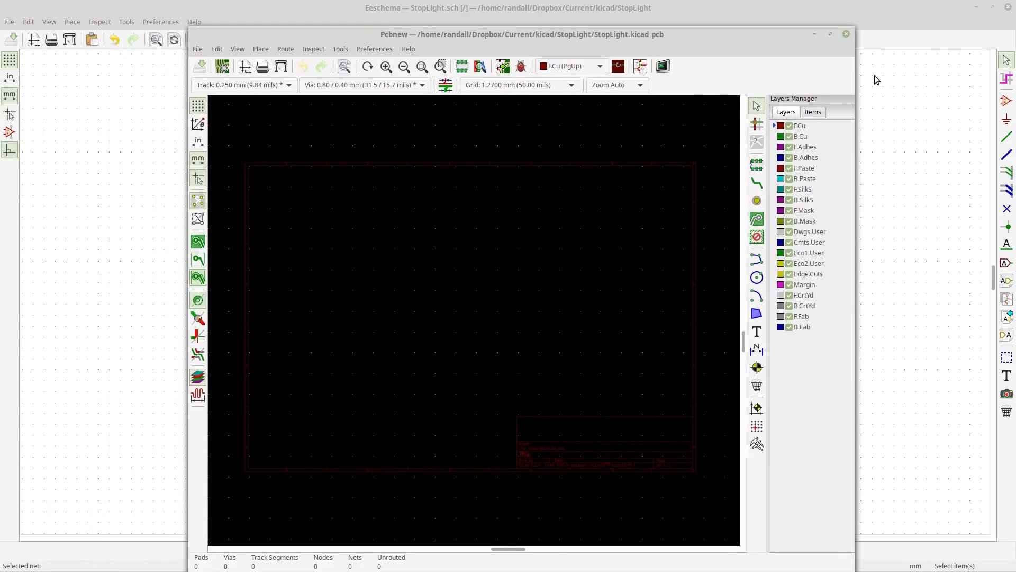
{"action": "left_click", "coordinate": [831, 34]}
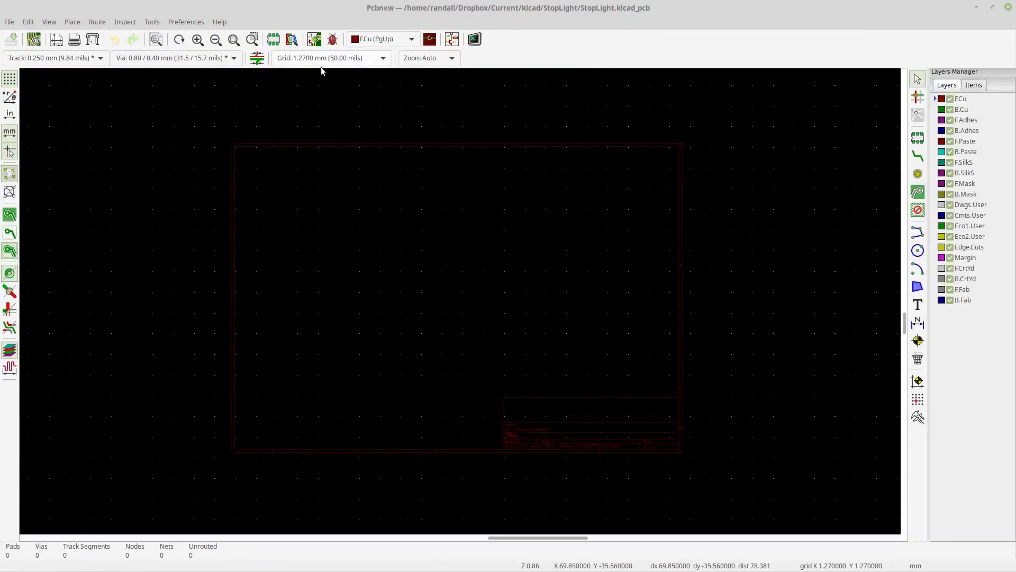
- Review the list of changes in the Update PCB from Schematic dialog without applying them
{"action": "left_click", "coordinate": [315, 40]}
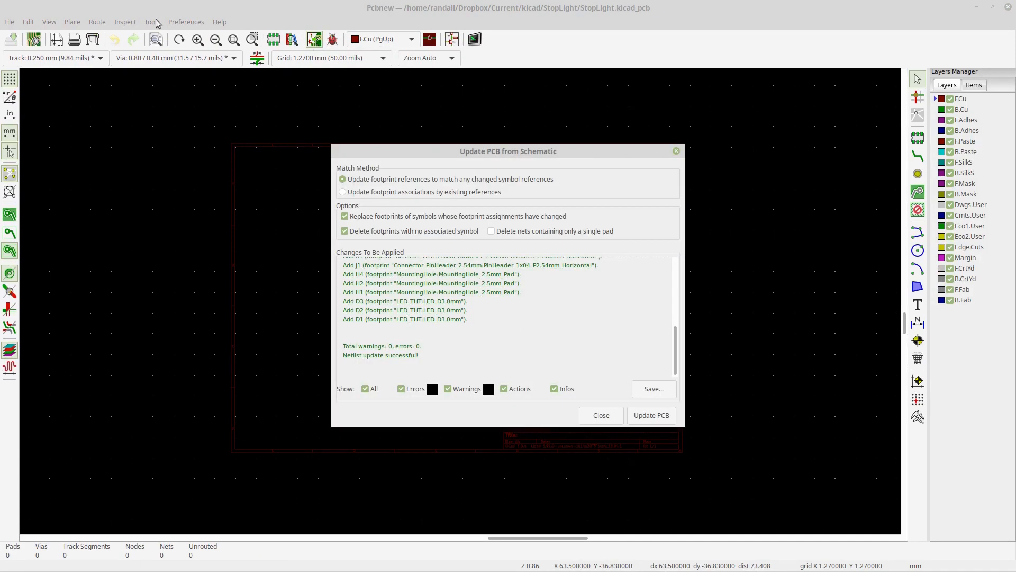
{"action": "left_click_drag", "start_coordinate": [483, 324], "coordinate": [344, 265]}
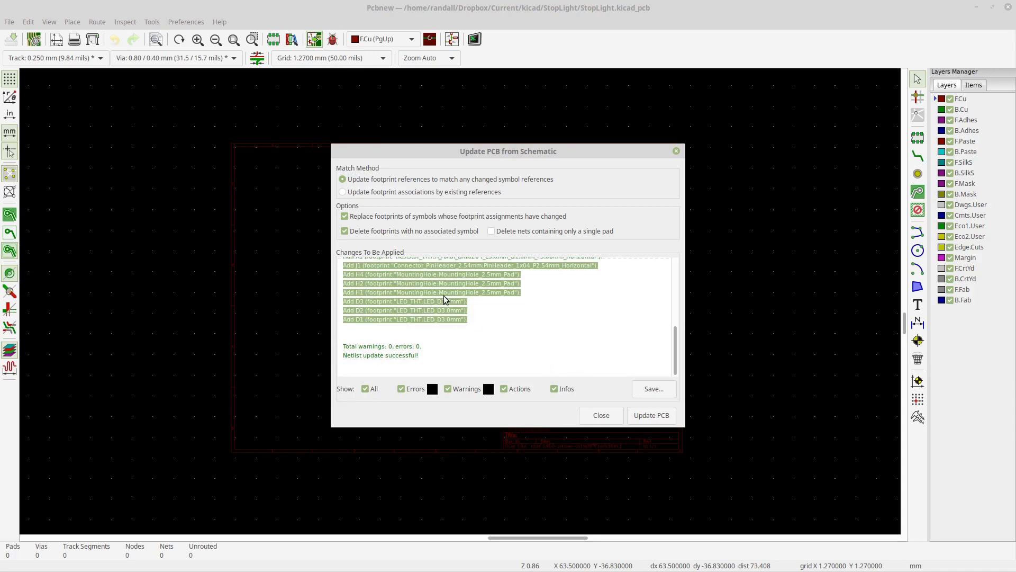
{"action": "left_click", "coordinate": [461, 325]}
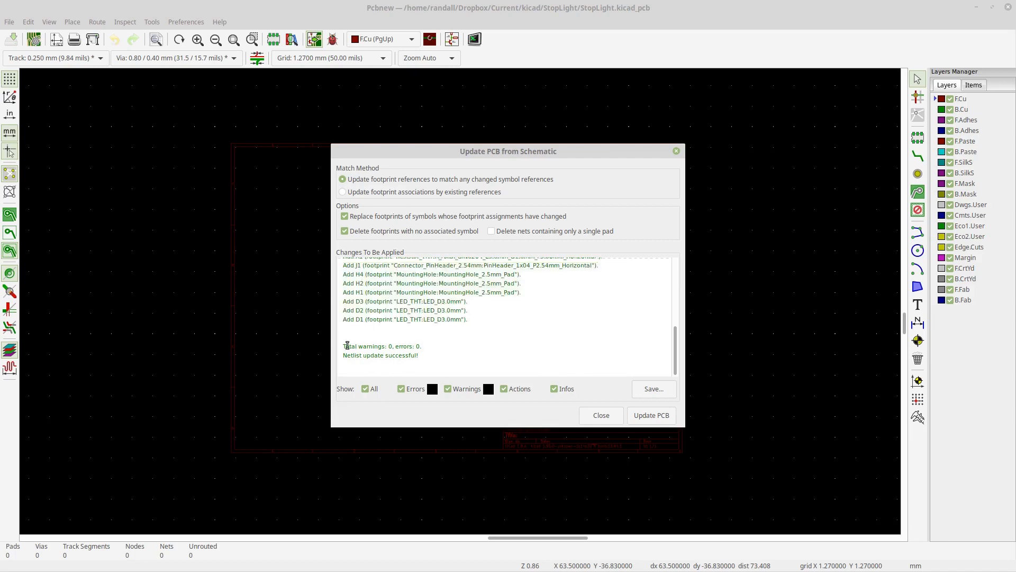
{"action": "left_click_drag", "start_coordinate": [347, 346], "coordinate": [431, 359]}
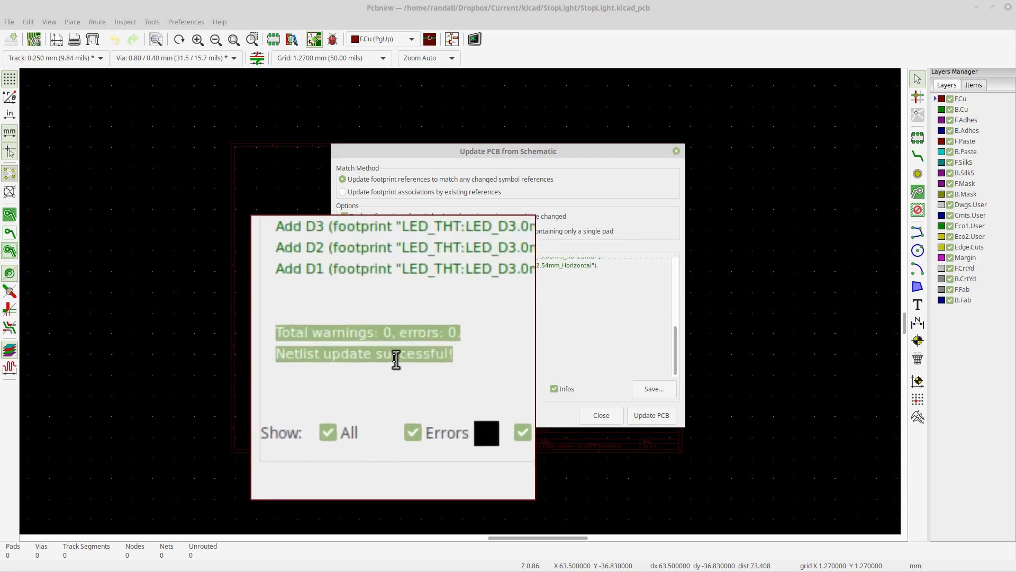
{"action": "key", "text": "Escape"}
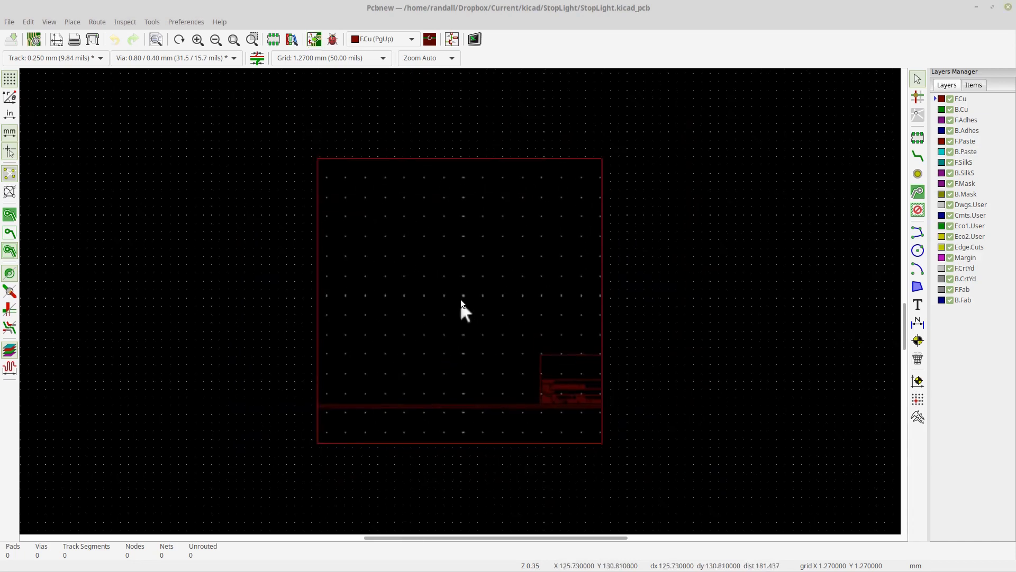
{"action": "scroll", "coordinate": [459, 297], "scroll_direction": "up", "scroll_amount": 2}
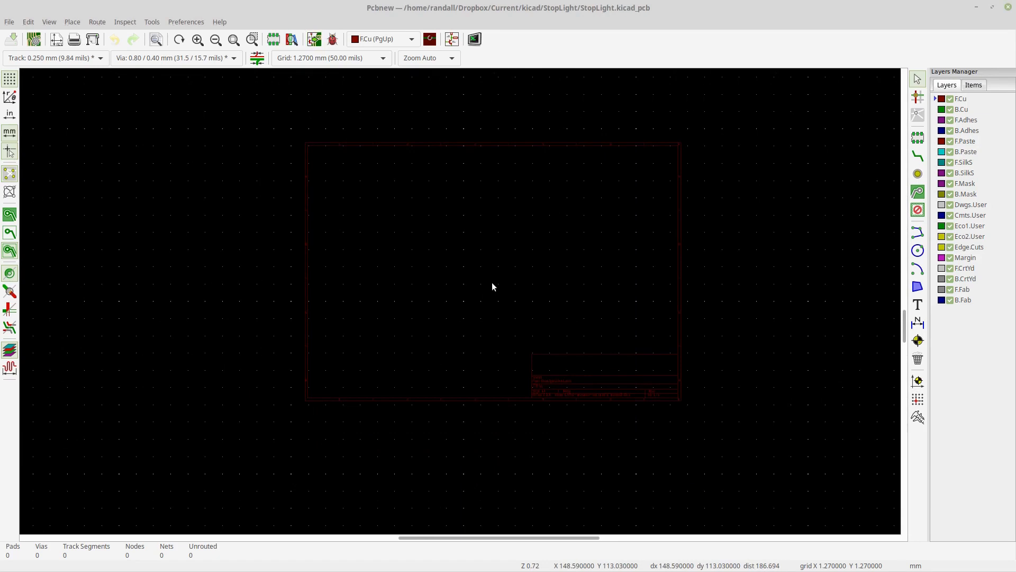
{"action": "scroll", "coordinate": [493, 286], "scroll_direction": "down", "scroll_amount": 1}
- Update the PCB from the schematic and drop the imported footprints in the middle of the board
{"action": "left_click", "coordinate": [314, 39]}
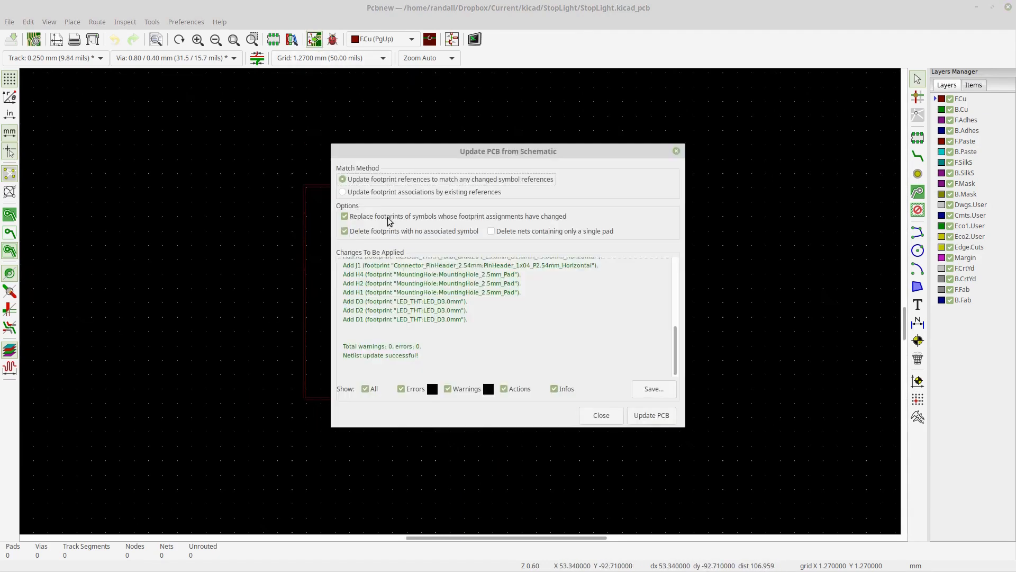
{"action": "left_click", "coordinate": [664, 416]}
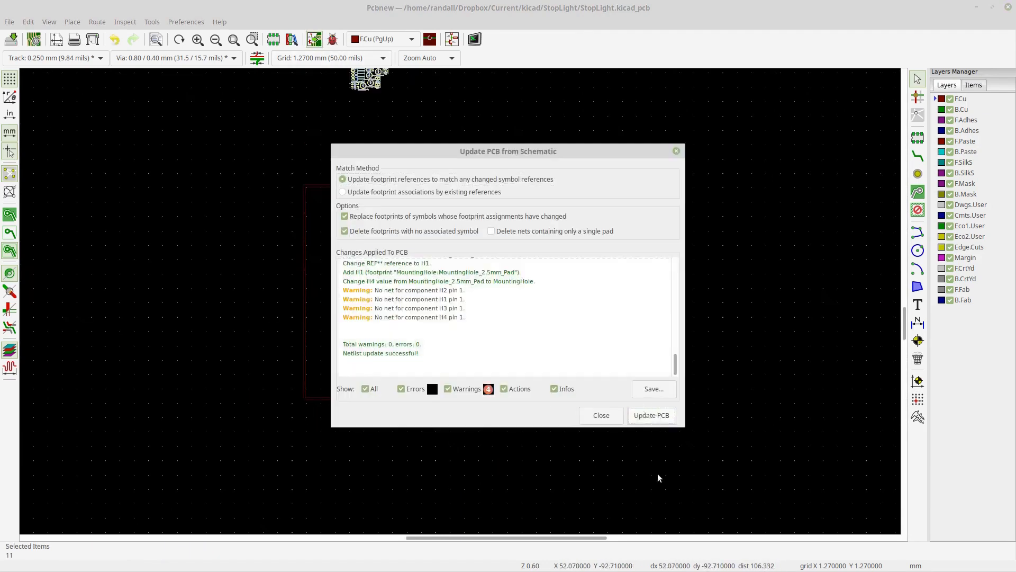
{"action": "left_click", "coordinate": [614, 419]}
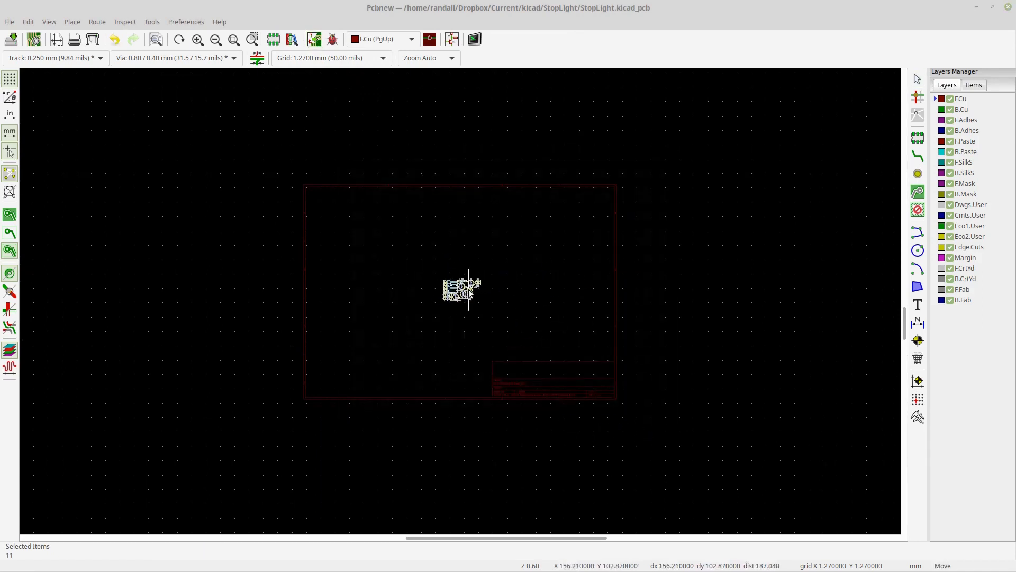
{"action": "left_click", "coordinate": [468, 289]}
- Move mounting hole H3 to the upper left of the component cluster
{"action": "scroll", "coordinate": [459, 301], "scroll_direction": "up", "scroll_amount": 6}
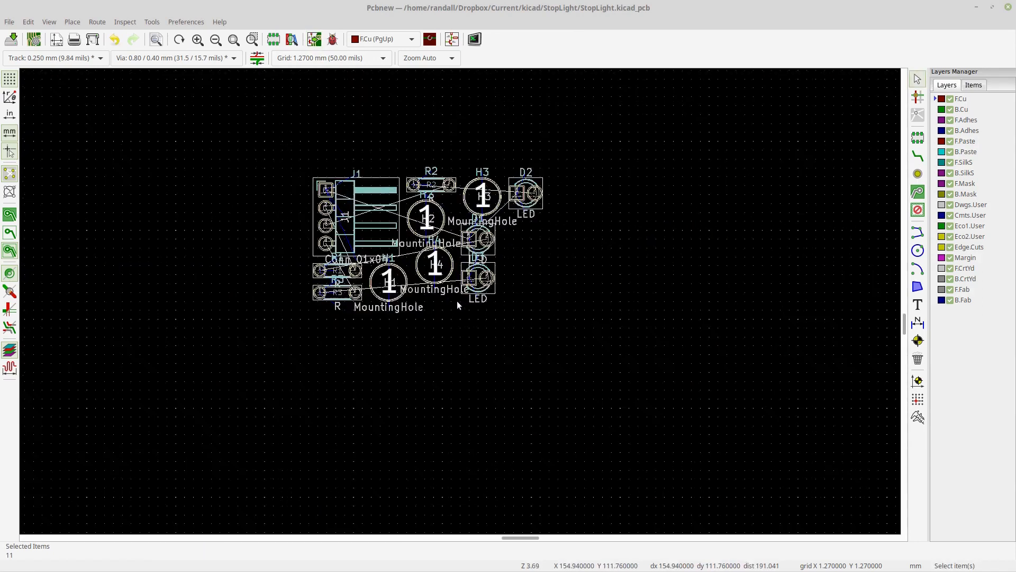
{"action": "middle_click_drag", "start_coordinate": [527, 307], "coordinate": [549, 352]}
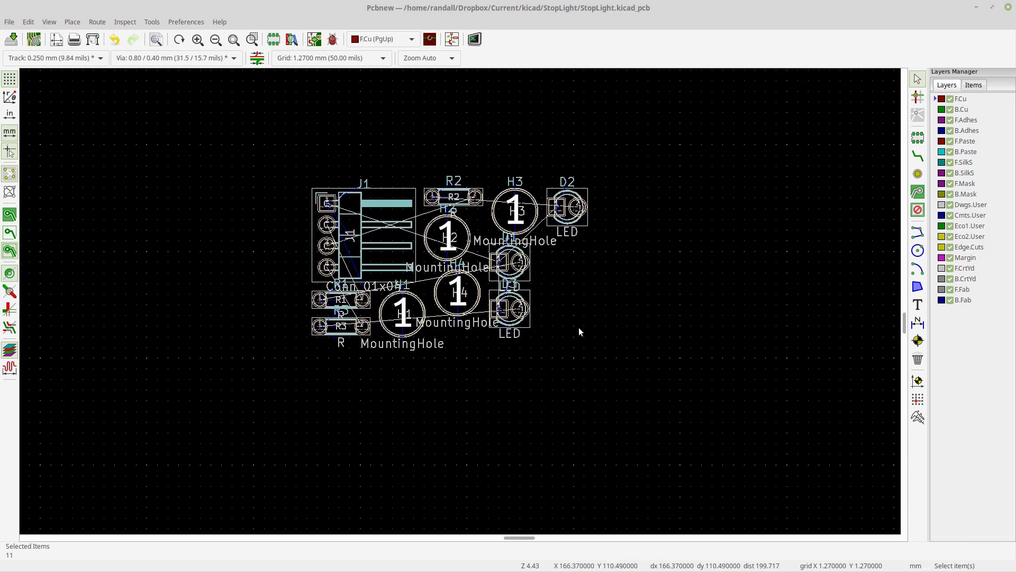
{"action": "left_click", "coordinate": [501, 215]}
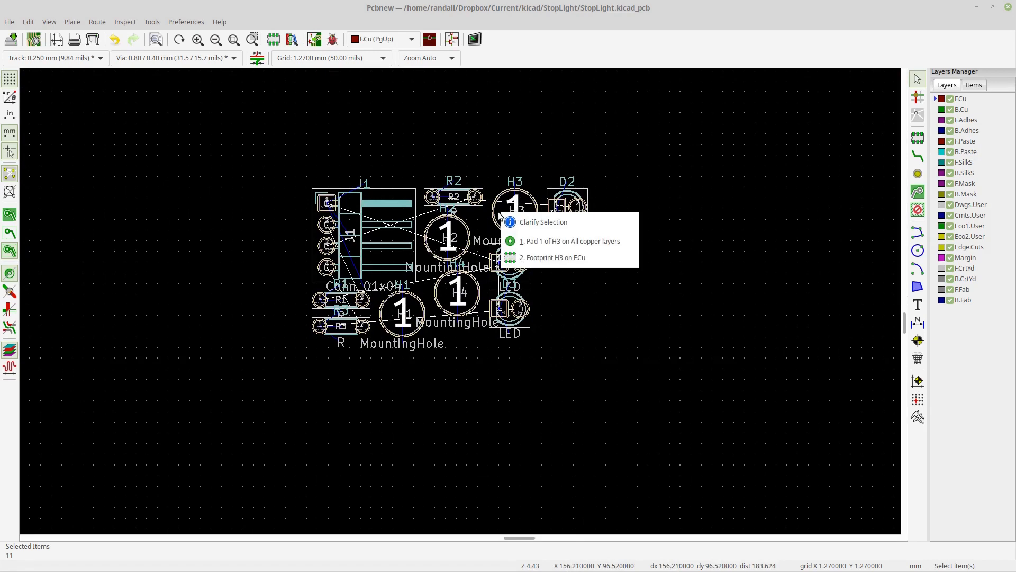
{"action": "left_click", "coordinate": [549, 241]}
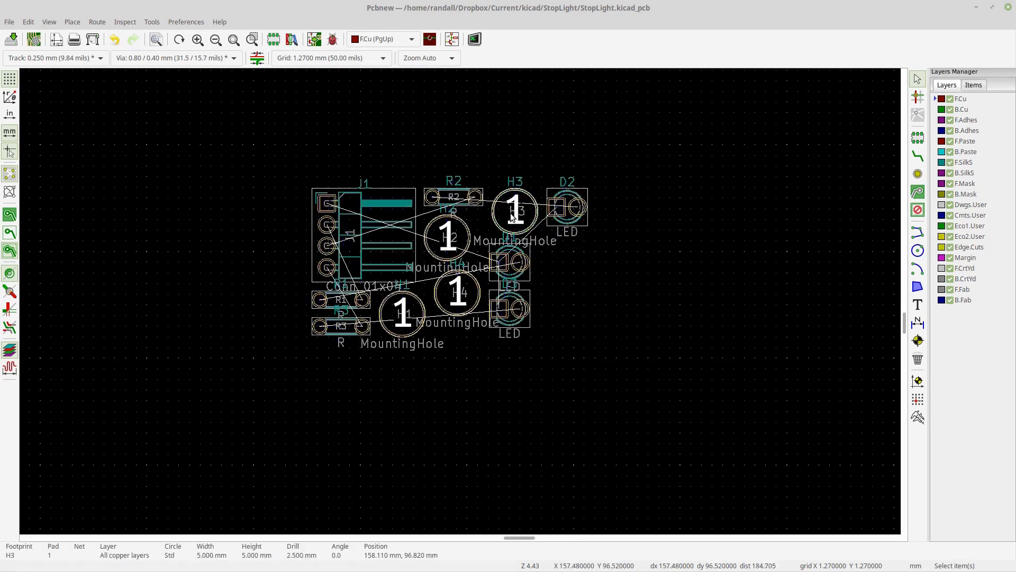
{"action": "left_click_drag", "start_coordinate": [512, 217], "coordinate": [325, 140]}
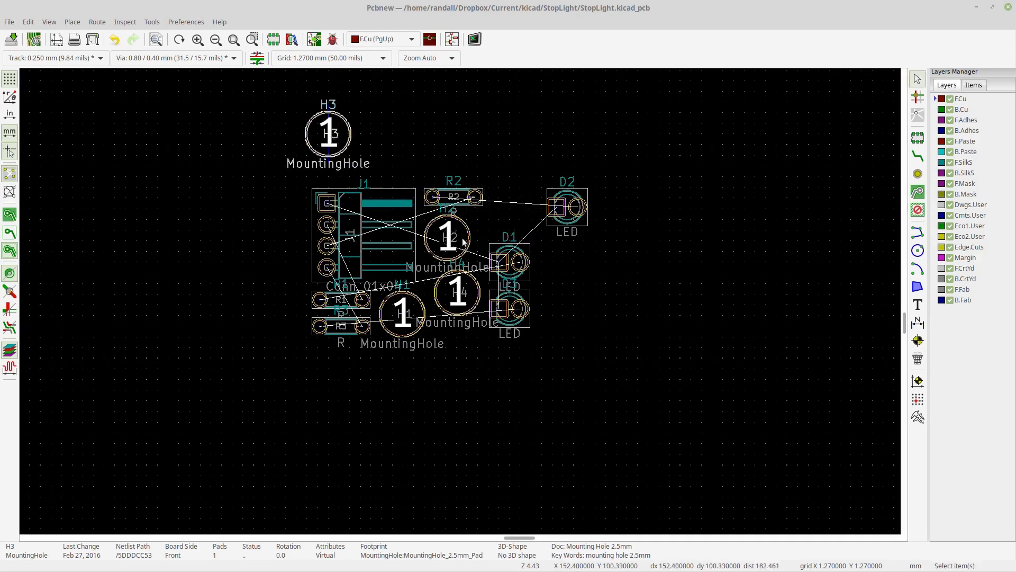
- Move mounting hole H2 to the upper right of the component cluster
{"action": "left_click", "coordinate": [464, 242]}
{"action": "left_click", "coordinate": [486, 281]}
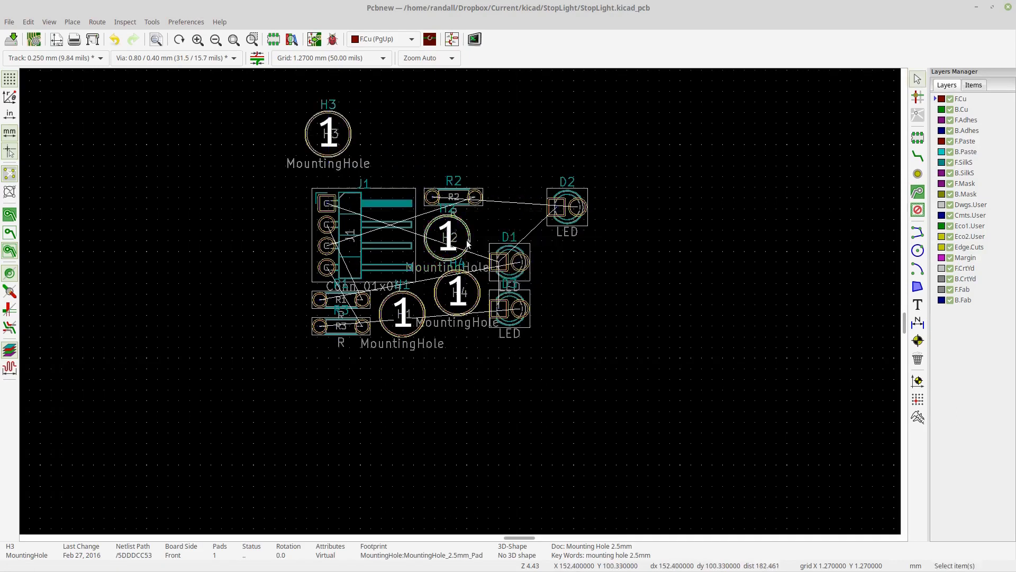
{"action": "key", "text": "m"}
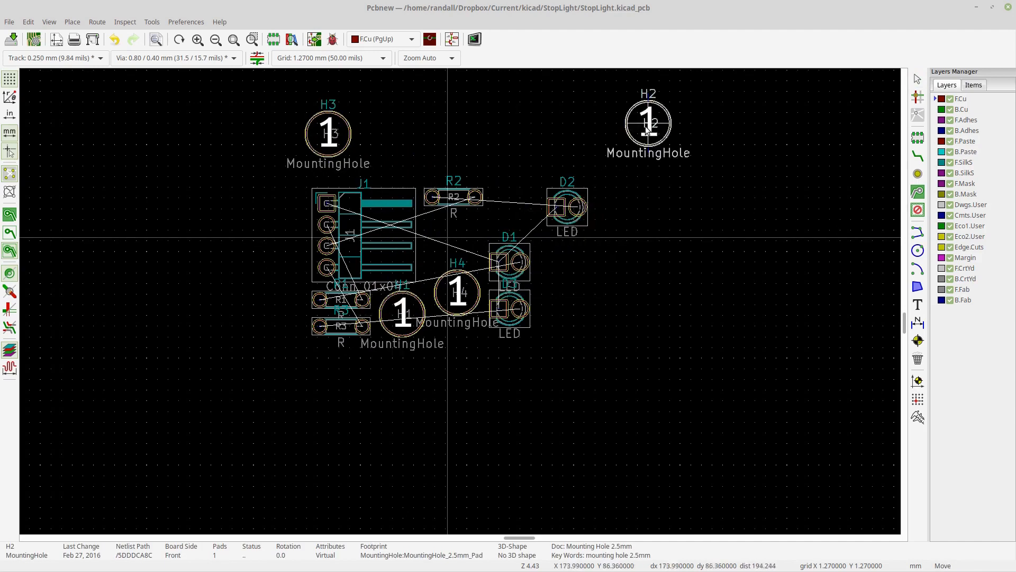
{"action": "left_click", "coordinate": [627, 145]}
- Move mounting hole H4 to the lower right of the component cluster
{"action": "left_click", "coordinate": [465, 313]}
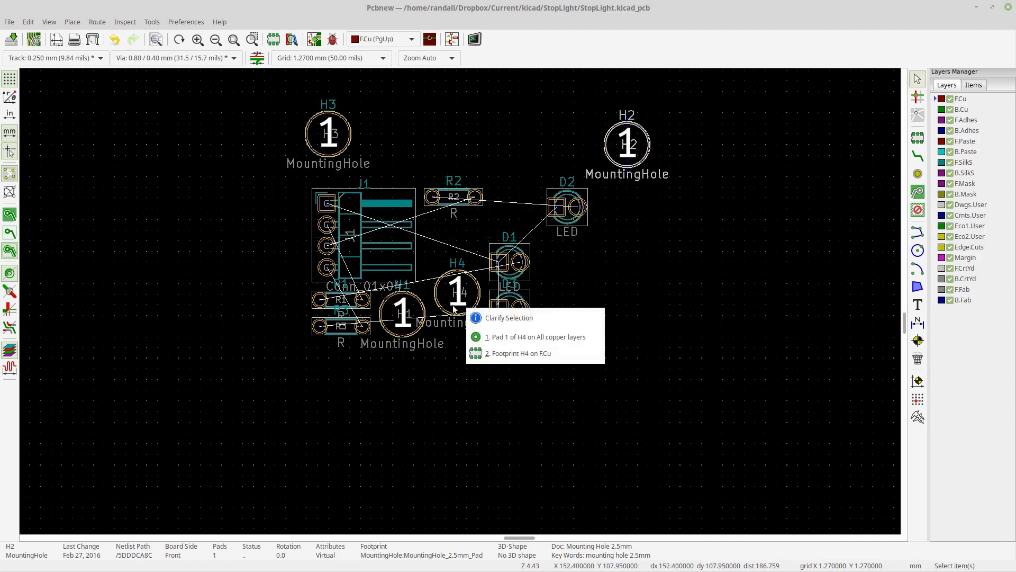
{"action": "left_click", "coordinate": [456, 394]}
{"action": "left_click", "coordinate": [440, 295]}
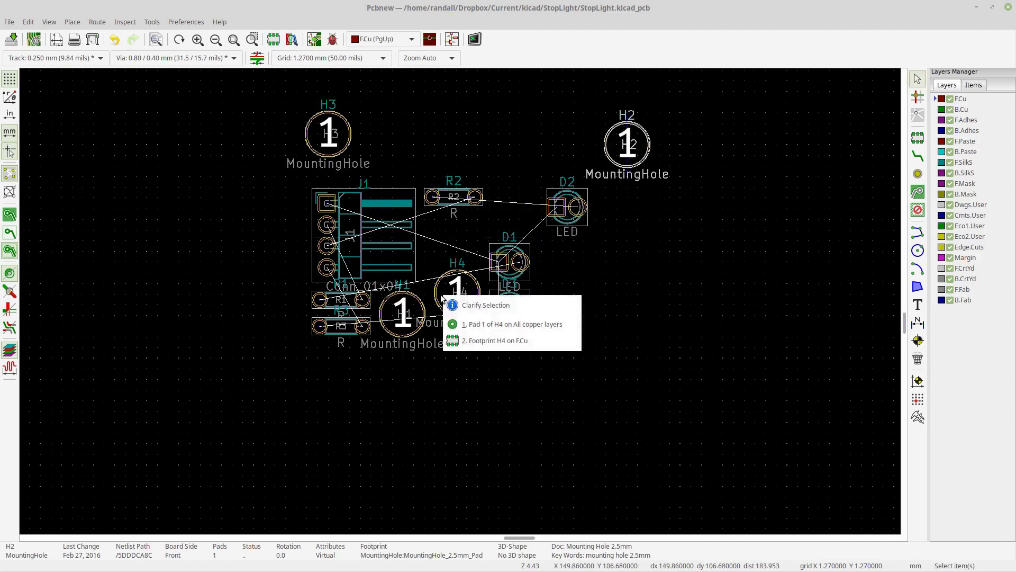
{"action": "left_click", "coordinate": [468, 327]}
{"action": "key", "text": "m"}
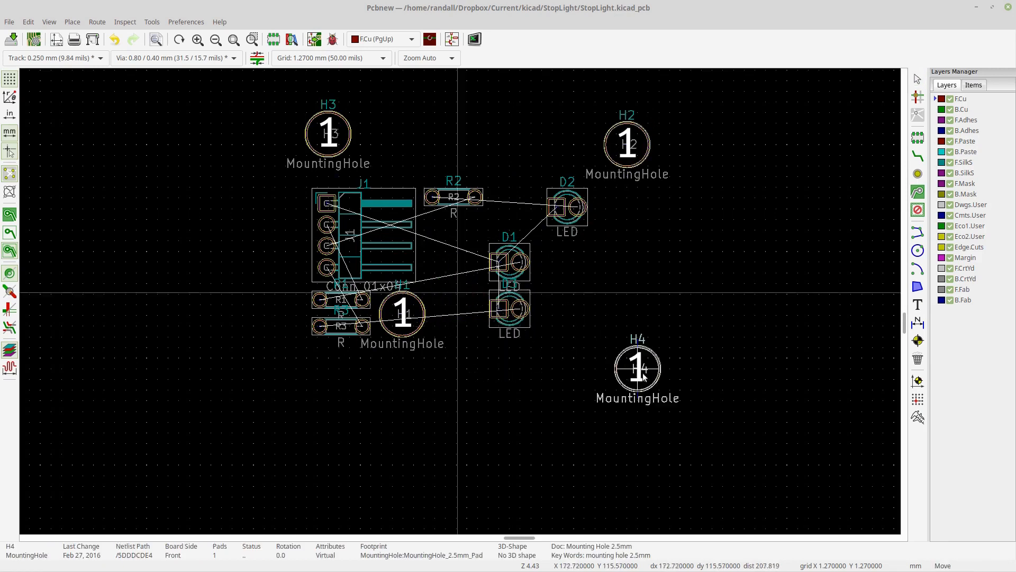
{"action": "left_click", "coordinate": [627, 369]}
- Move mounting hole H1 to the lower left of the component cluster
{"action": "left_click", "coordinate": [409, 334]}
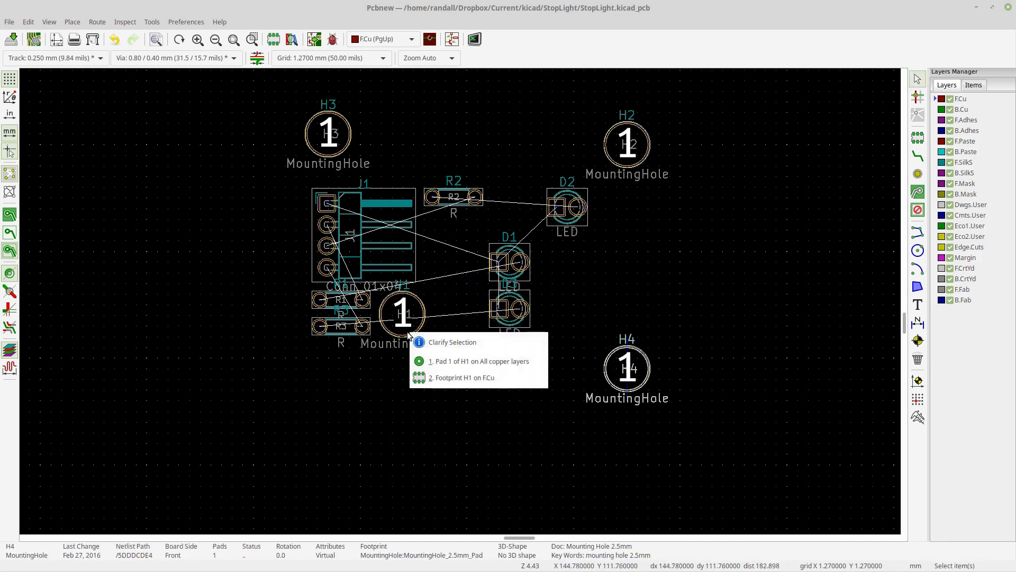
{"action": "left_click", "coordinate": [419, 354]}
{"action": "left_click", "coordinate": [264, 382]}
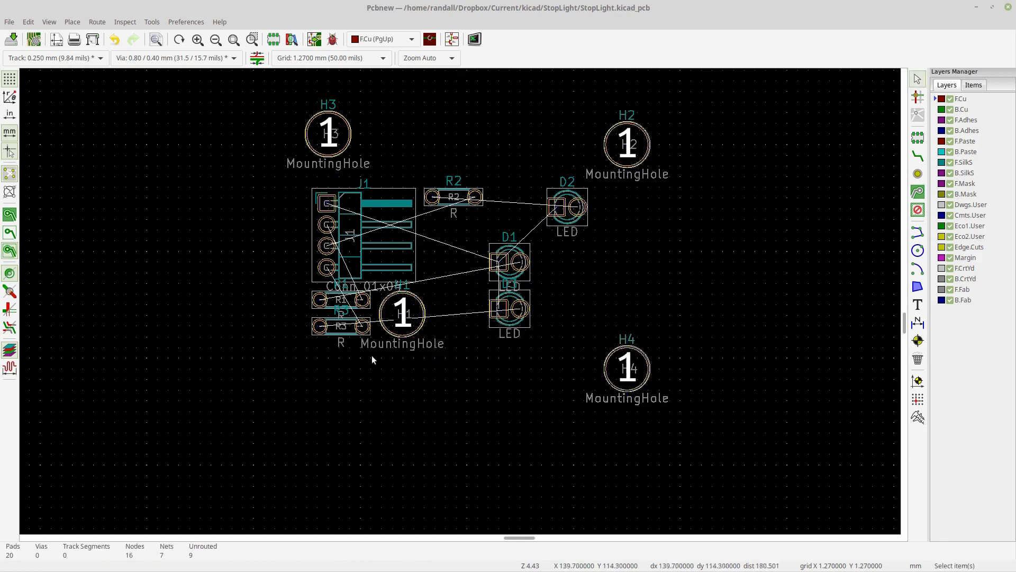
{"action": "left_click", "coordinate": [403, 335]}
{"action": "left_click", "coordinate": [364, 407]}
{"action": "left_click_drag", "start_coordinate": [393, 323], "coordinate": [247, 422]}
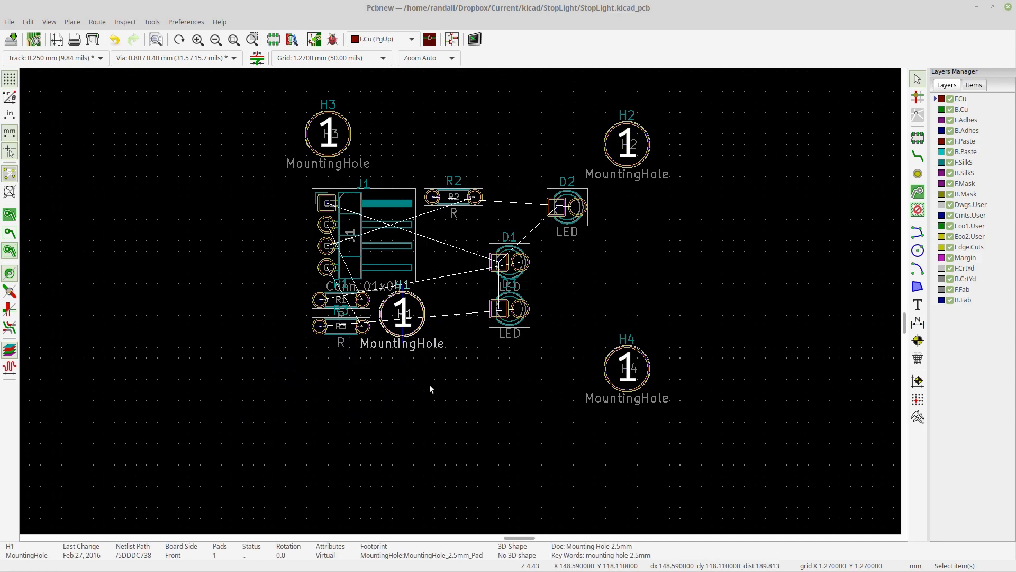
{"action": "key", "text": "m"}
{"action": "left_click", "coordinate": [200, 390]}
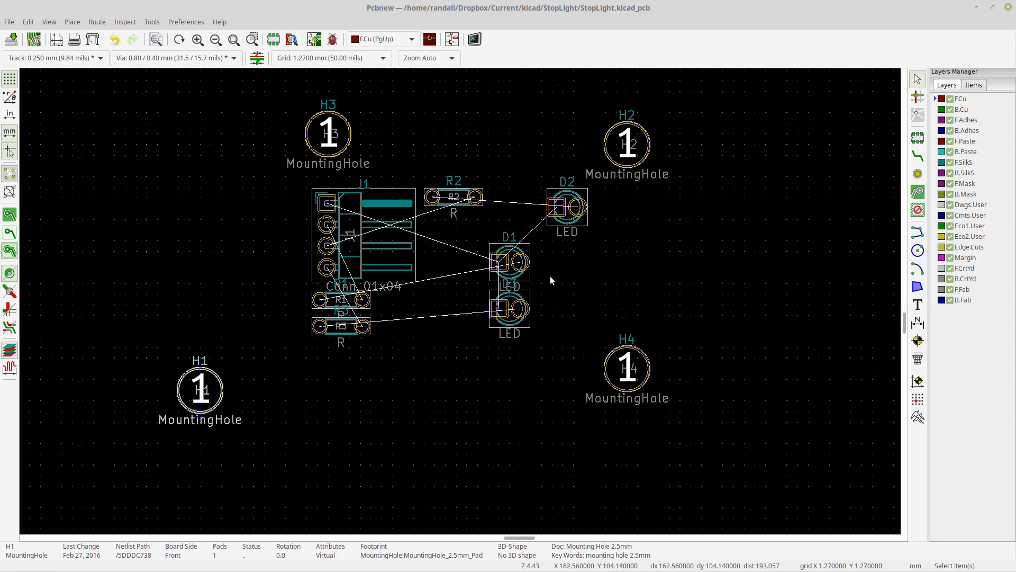
- Arrange LEDs D1, D2 and D3 in a vertical column to the right of connector J1
{"action": "left_click", "coordinate": [507, 259]}
{"action": "key", "text": "m"}
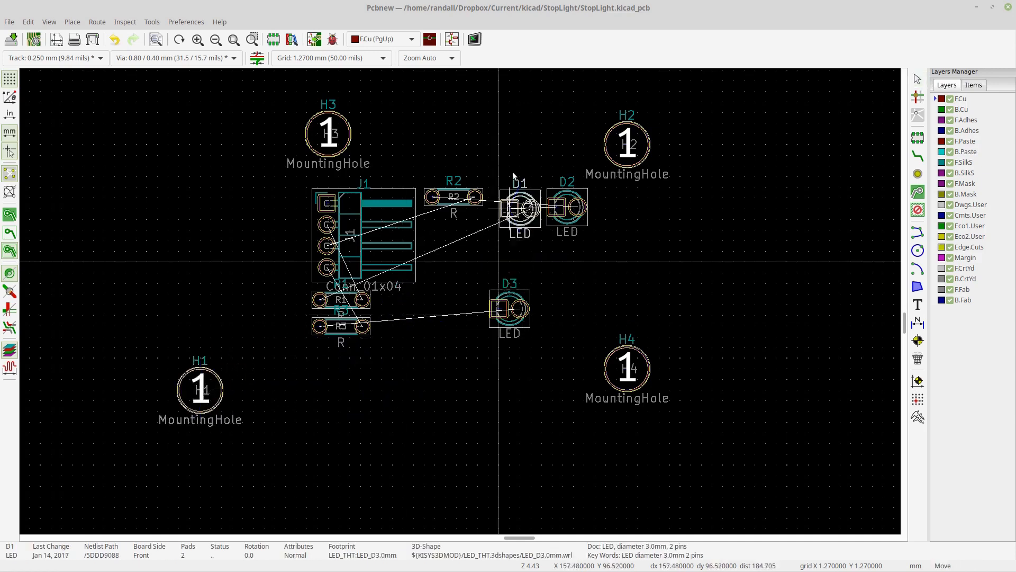
{"action": "left_click", "coordinate": [507, 119]}
{"action": "key", "text": "m"}
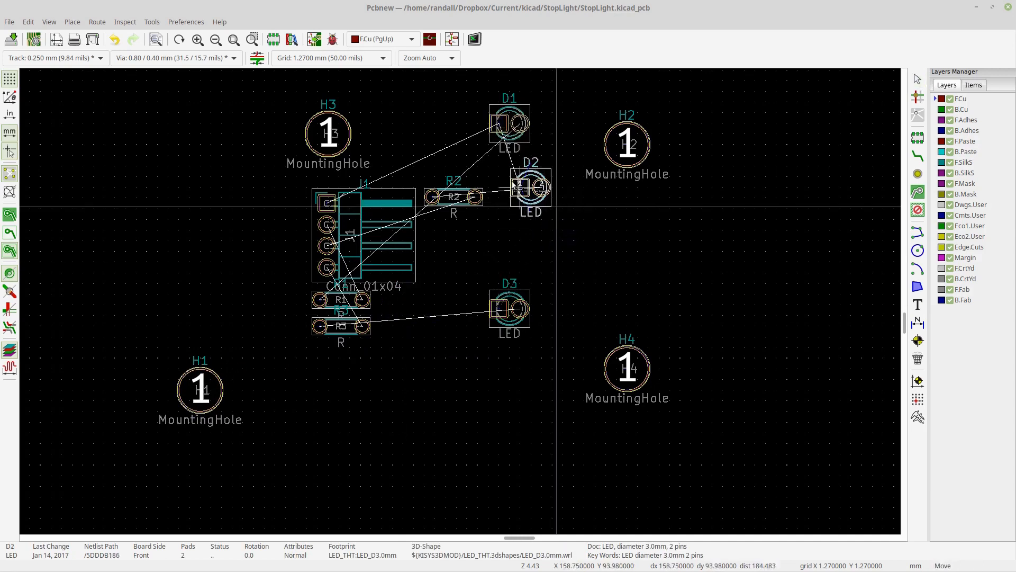
{"action": "left_click", "coordinate": [507, 174]}
{"action": "left_click", "coordinate": [501, 309]}
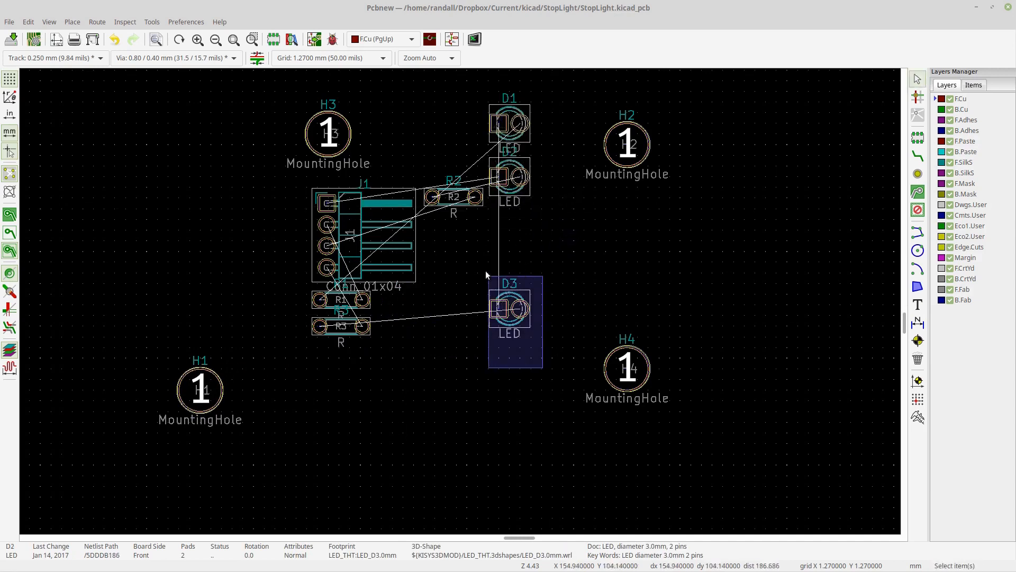
{"action": "key", "text": "m"}
{"action": "left_click", "coordinate": [501, 229]}
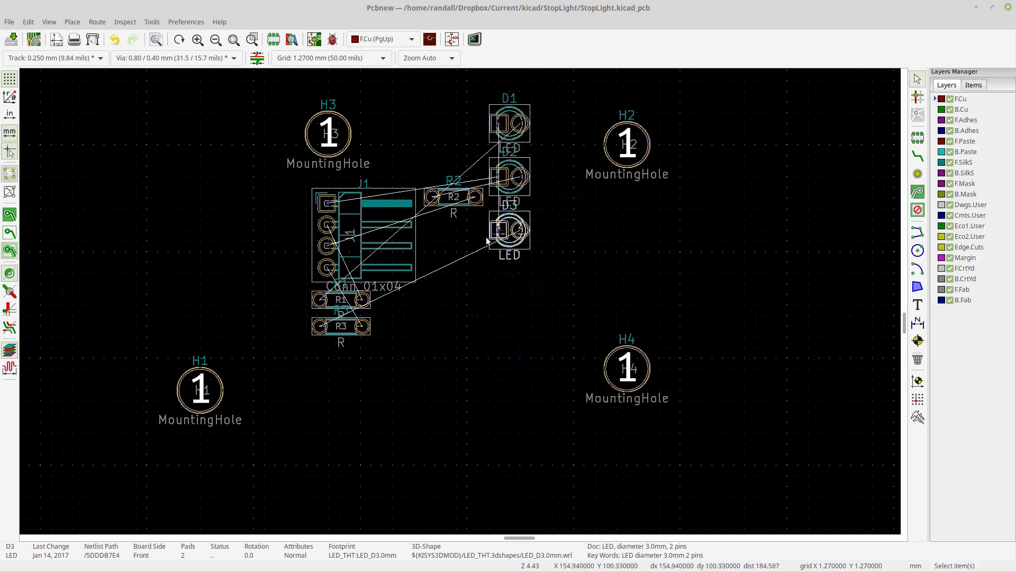
- Reposition resistors R1, R2 and R3 in a staggered row beneath the LED column
{"action": "left_click_drag", "start_coordinate": [474, 262], "coordinate": [440, 171]}
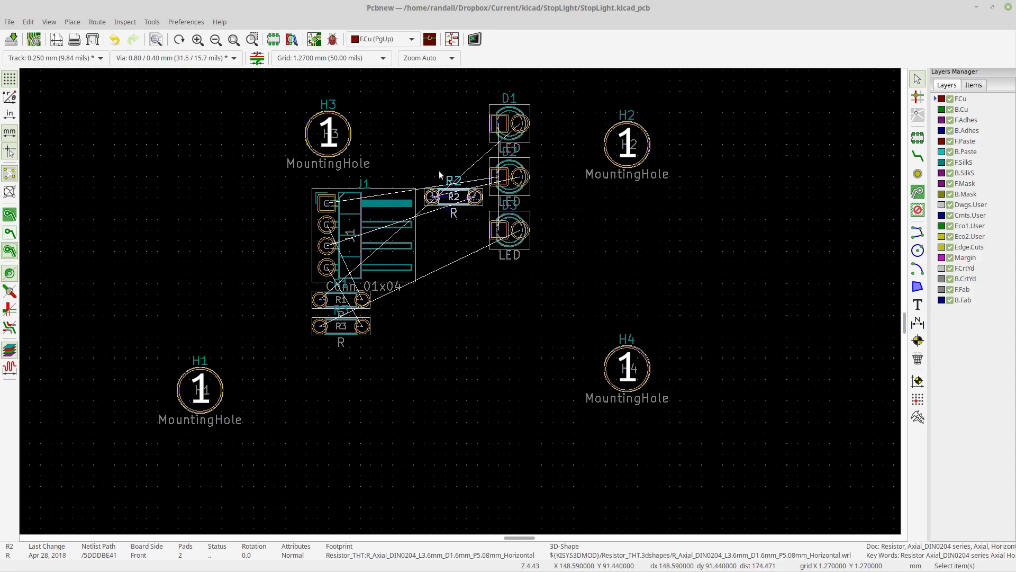
{"action": "key", "text": "m"}
{"action": "left_click", "coordinate": [552, 305]}
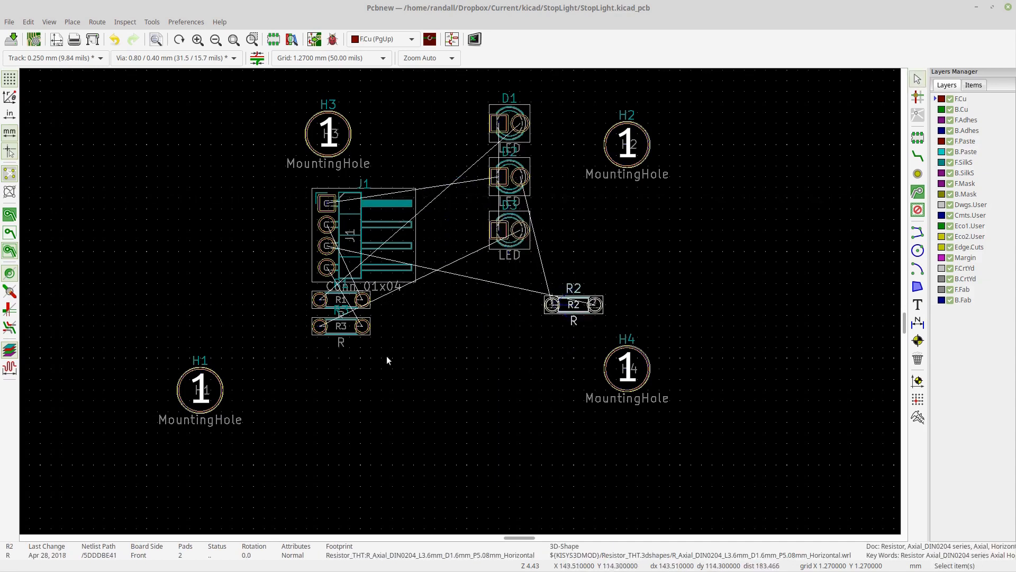
{"action": "left_click_drag", "start_coordinate": [387, 361], "coordinate": [340, 324]}
{"action": "key", "text": "m"}
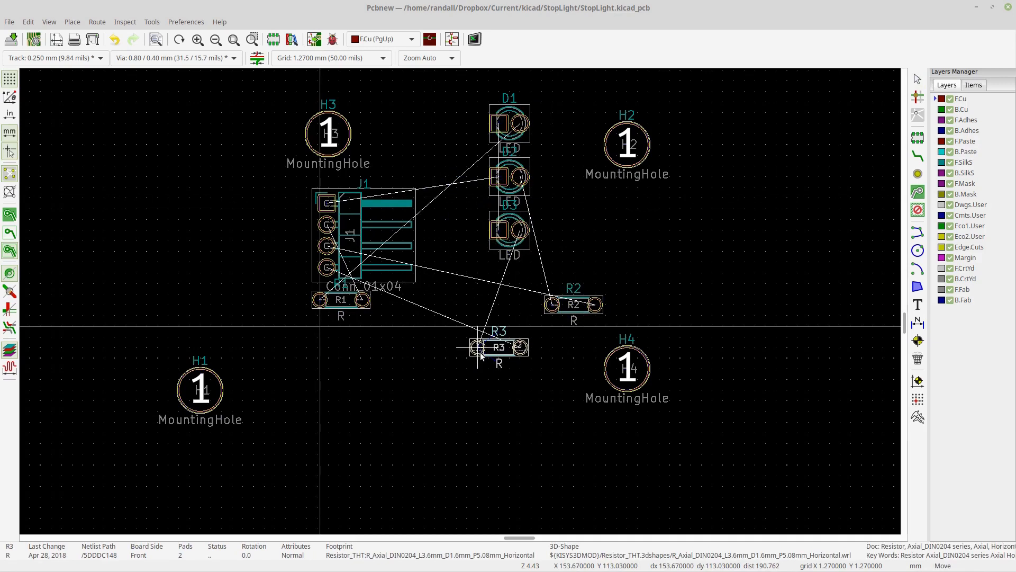
{"action": "left_click", "coordinate": [478, 348]}
{"action": "left_click_drag", "start_coordinate": [400, 345], "coordinate": [318, 285]}
{"action": "key", "text": "m"}
{"action": "left_click", "coordinate": [446, 300]}
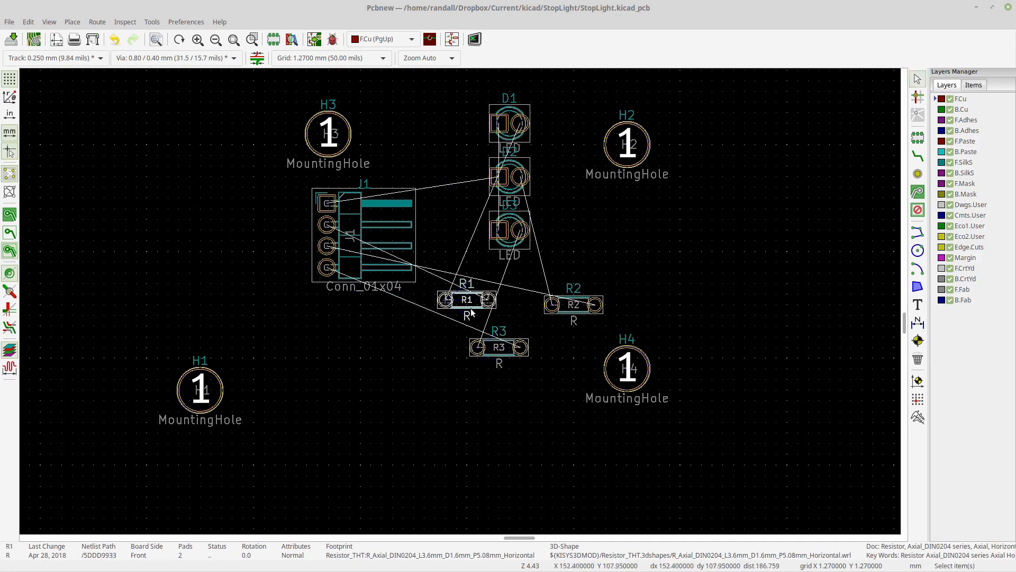
- Rotate resistors R1, R2 and R3 by 90 degrees so each stands vertically
{"action": "left_click", "coordinate": [471, 303]}
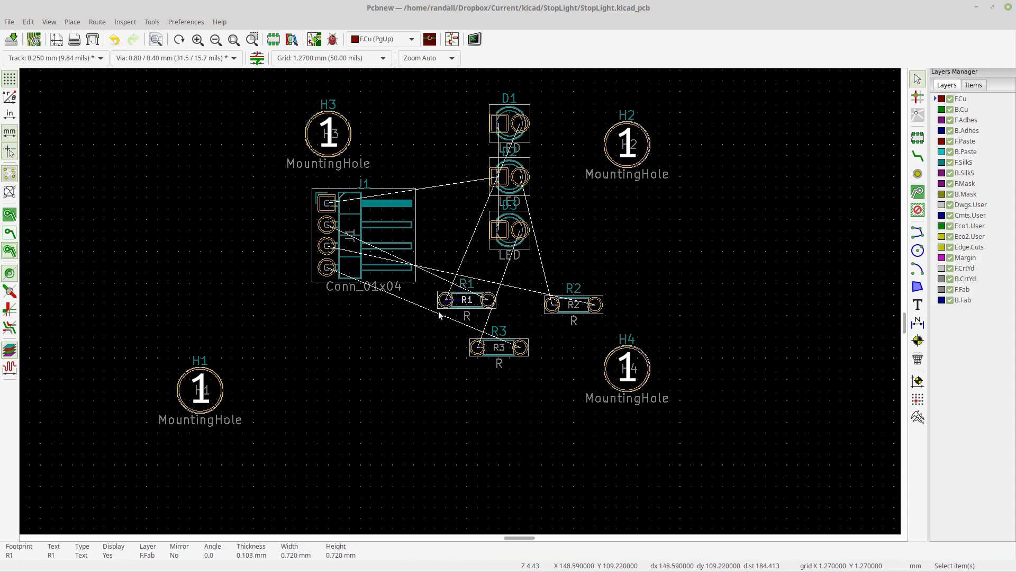
{"action": "left_click", "coordinate": [444, 303]}
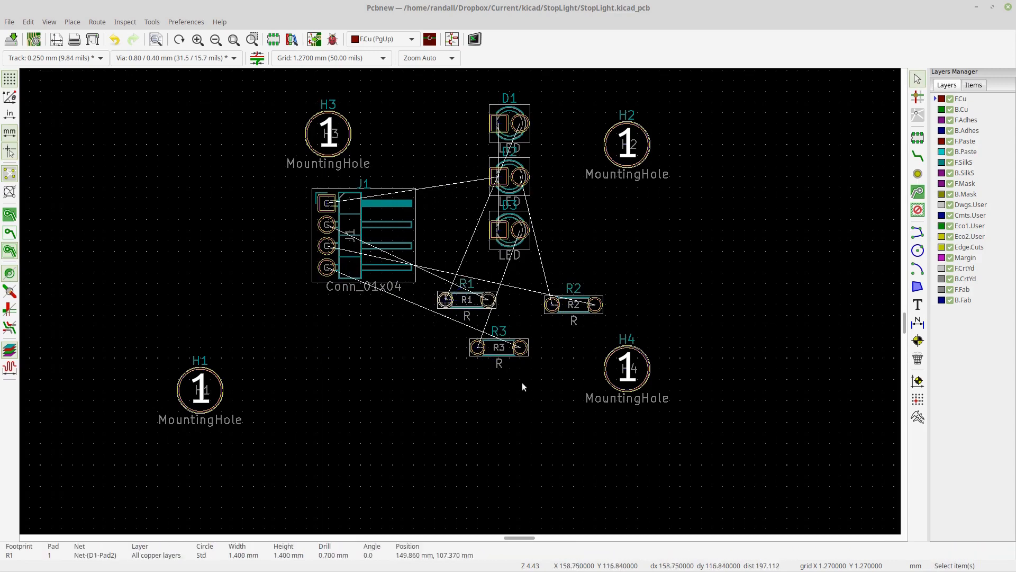
{"action": "left_click_drag", "start_coordinate": [532, 388], "coordinate": [465, 335]}
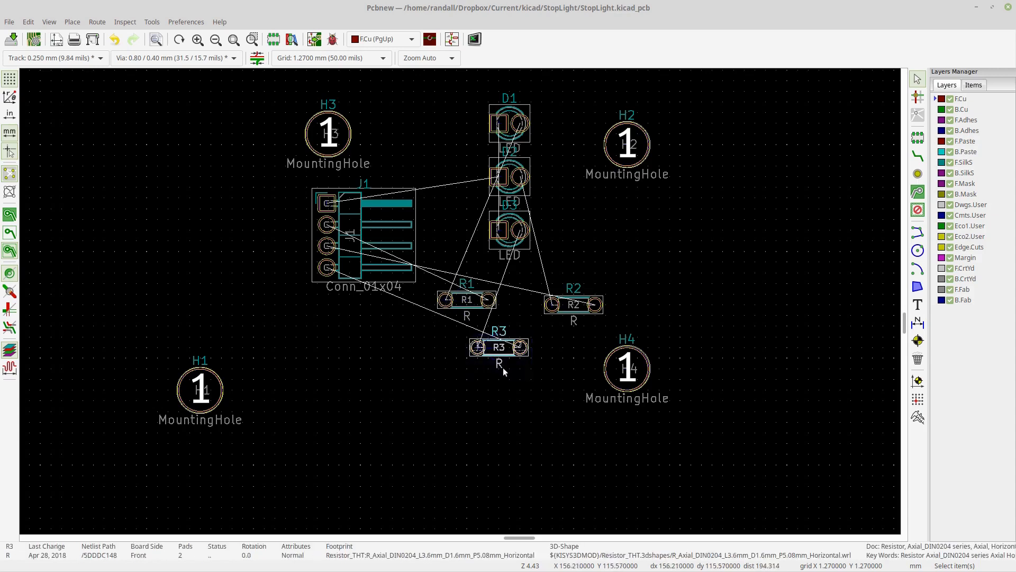
{"action": "key", "text": "r"}
{"action": "left_click_drag", "start_coordinate": [625, 320], "coordinate": [553, 278]}
{"action": "key", "text": "r"}
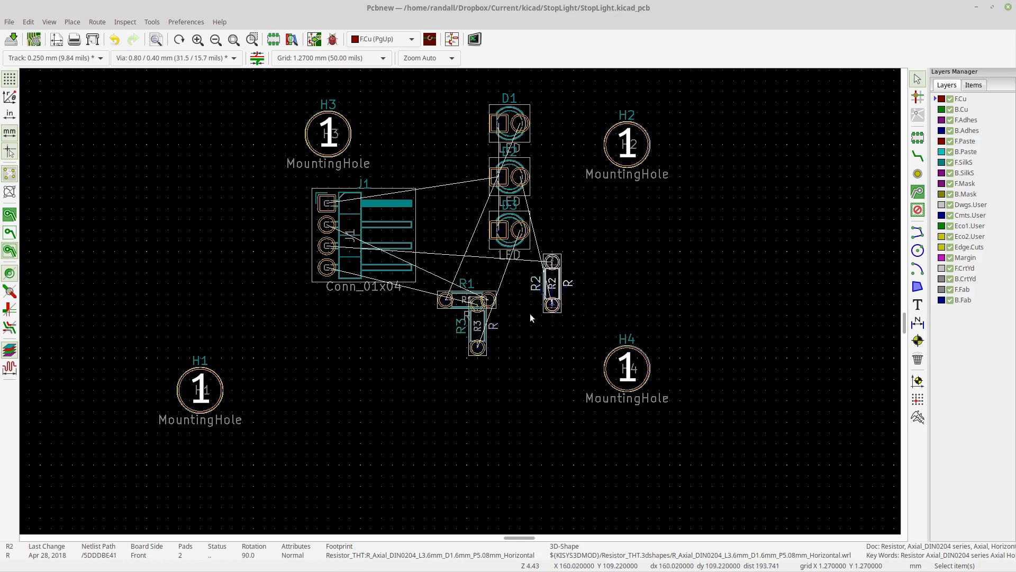
{"action": "left_click", "coordinate": [445, 307]}
{"action": "left_click_drag", "start_coordinate": [449, 331], "coordinate": [439, 287]}
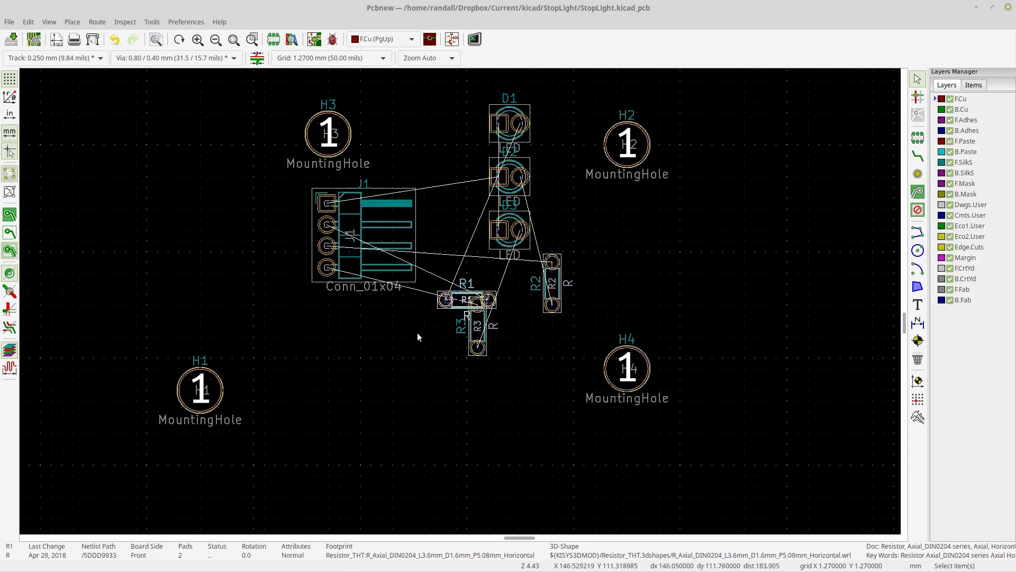
{"action": "key", "text": "r"}
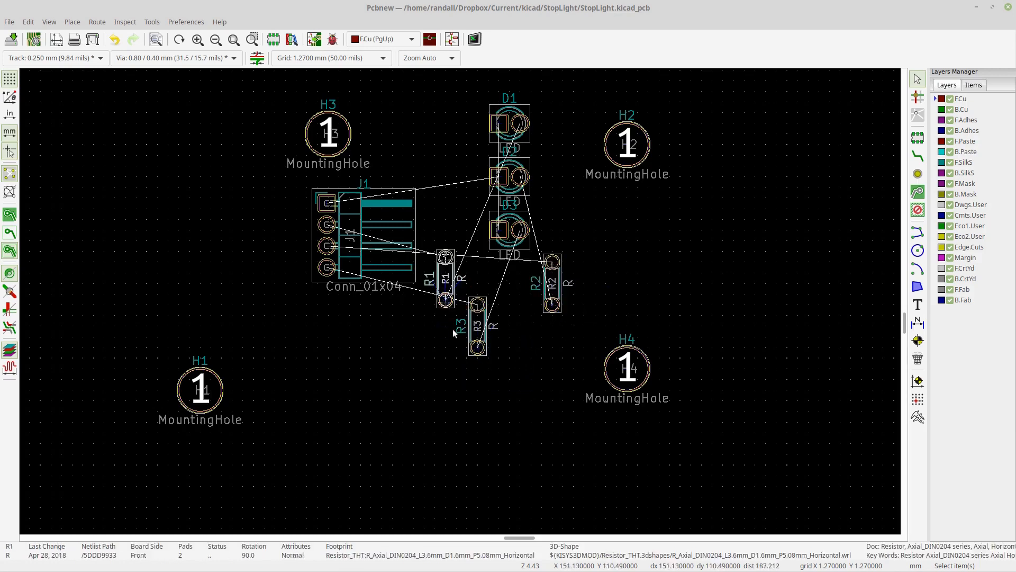
- Line up the three vertical resistors side by side in a tight row beneath the LED column
{"action": "left_click", "coordinate": [559, 290]}
{"action": "left_click_drag", "start_coordinate": [559, 290], "coordinate": [526, 352]}
{"action": "left_click", "coordinate": [479, 336]}
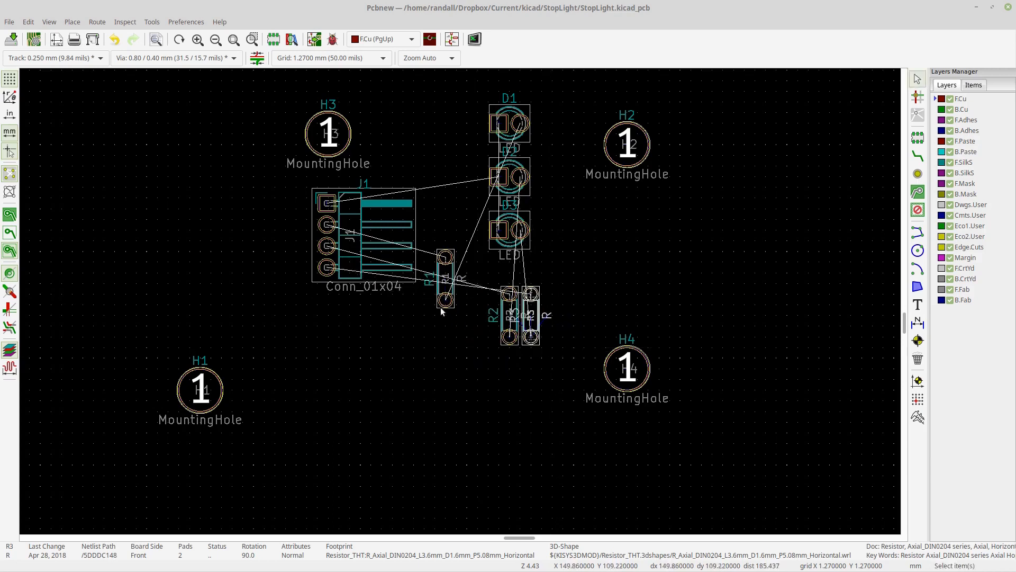
{"action": "left_click", "coordinate": [446, 281]}
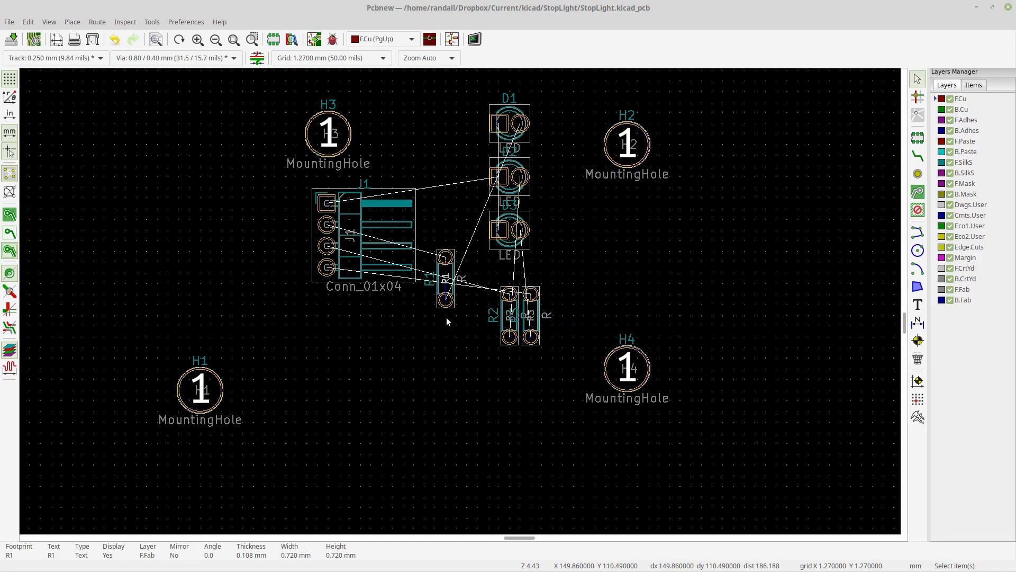
{"action": "left_click", "coordinate": [444, 296]}
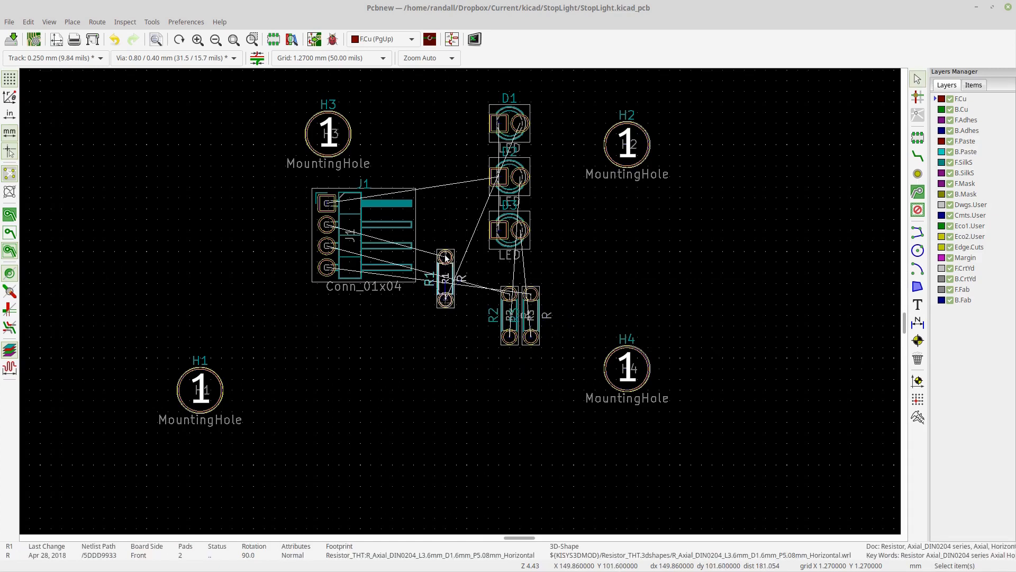
{"action": "left_click_drag", "start_coordinate": [441, 270], "coordinate": [483, 305]}
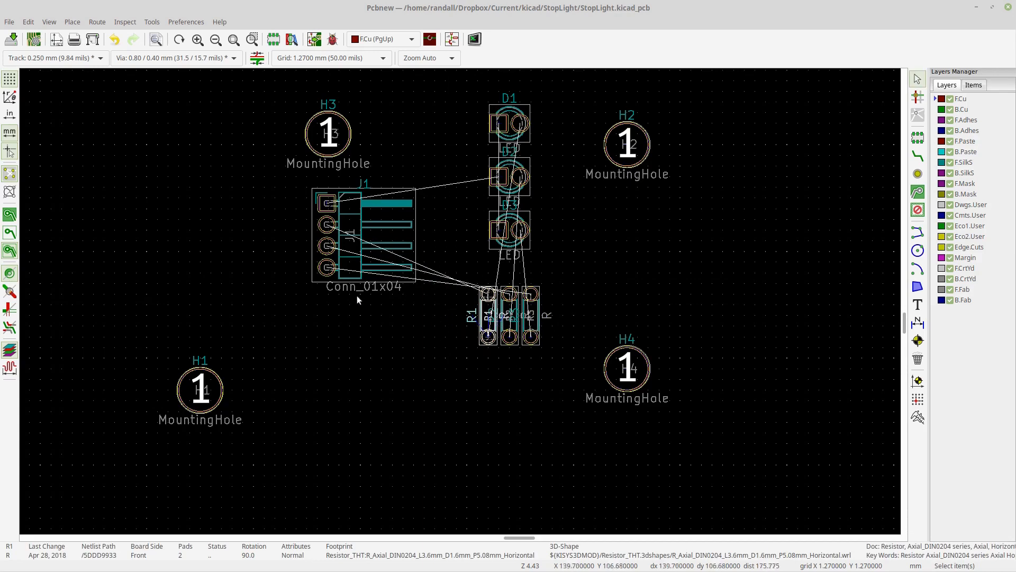
- Move connector J1 below the resistor row
{"action": "left_click", "coordinate": [320, 285]}
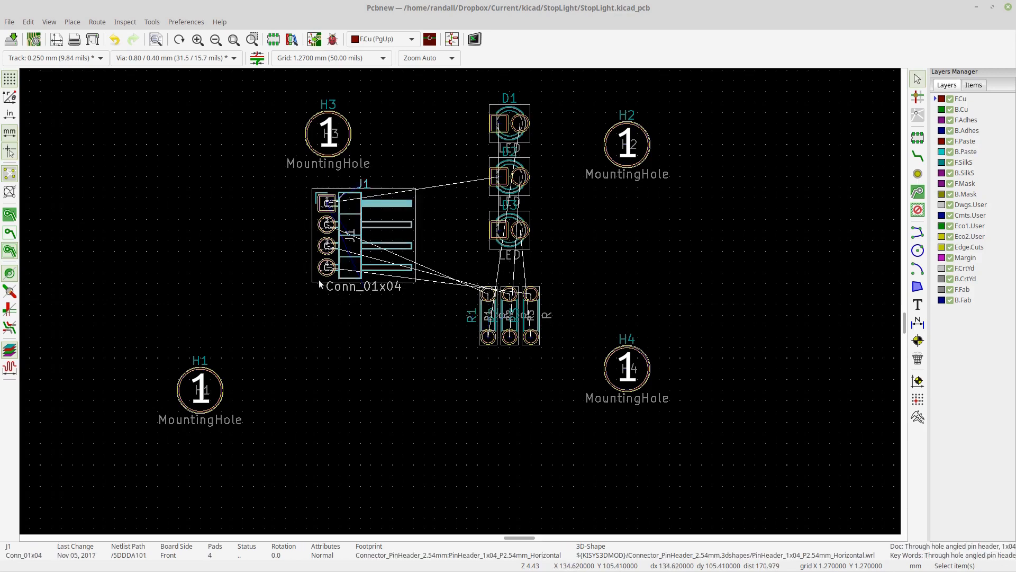
{"action": "key", "text": "m"}
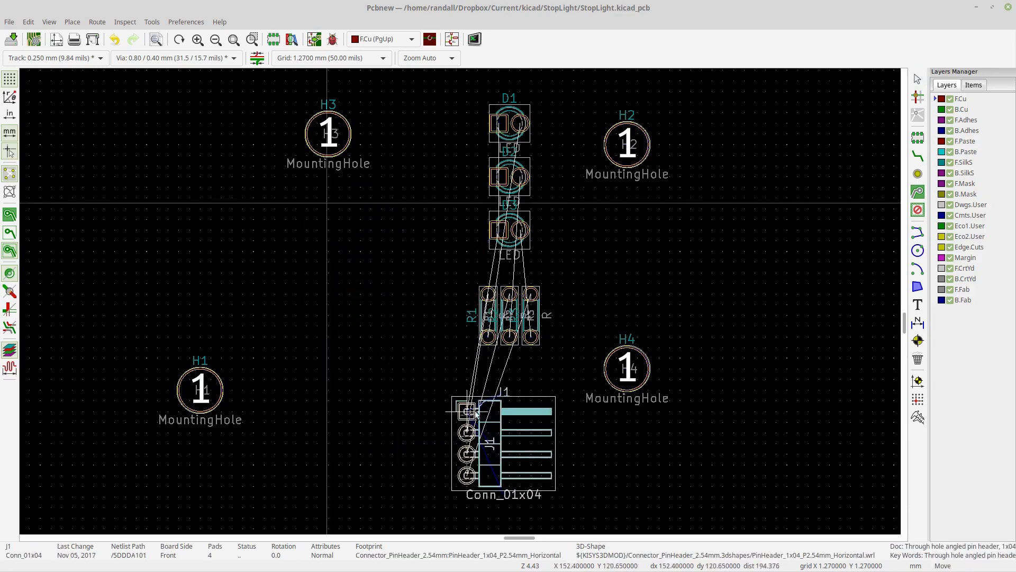
{"action": "left_click", "coordinate": [481, 414]}
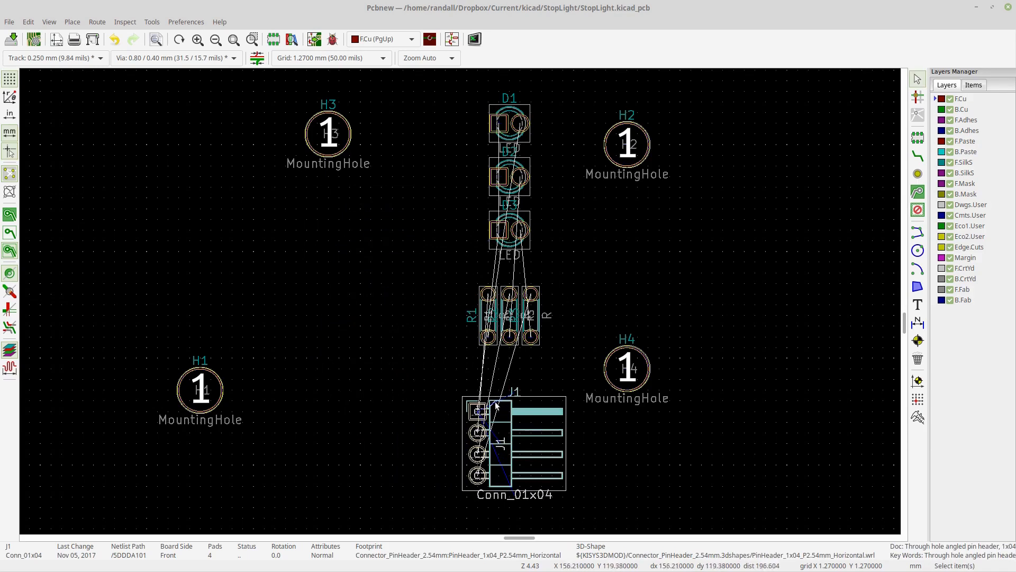
- Flip connector J1 to the back side of the board in its footprint properties
{"action": "double_click", "coordinate": [525, 423]}
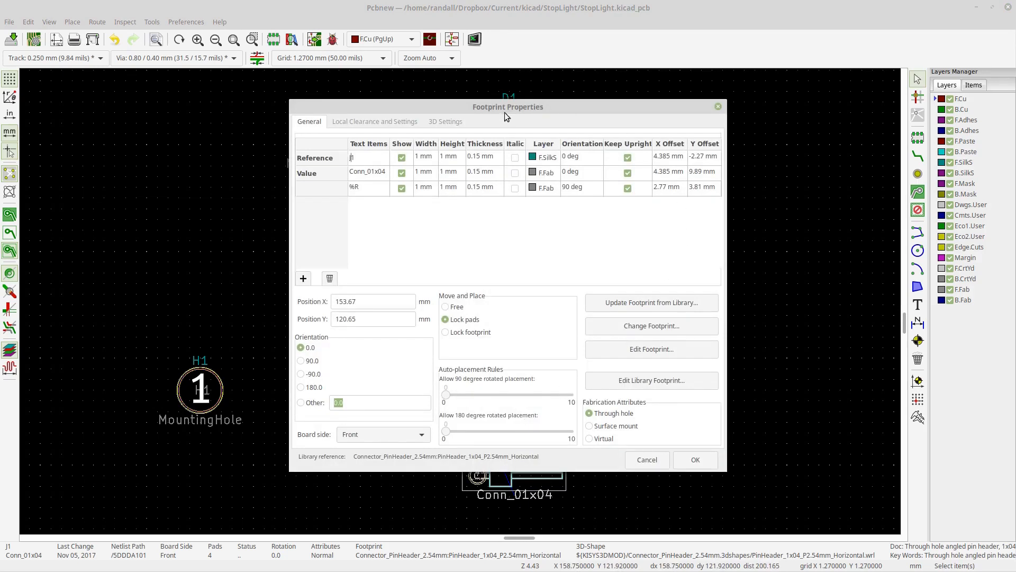
{"action": "left_click", "coordinate": [350, 438]}
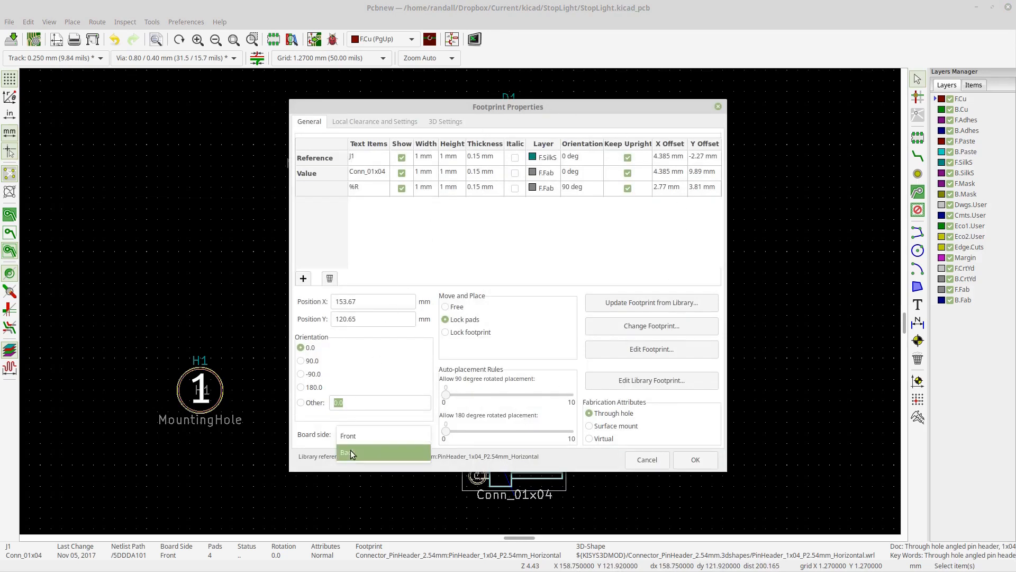
{"action": "left_click", "coordinate": [352, 453]}
{"action": "left_click", "coordinate": [695, 459]}
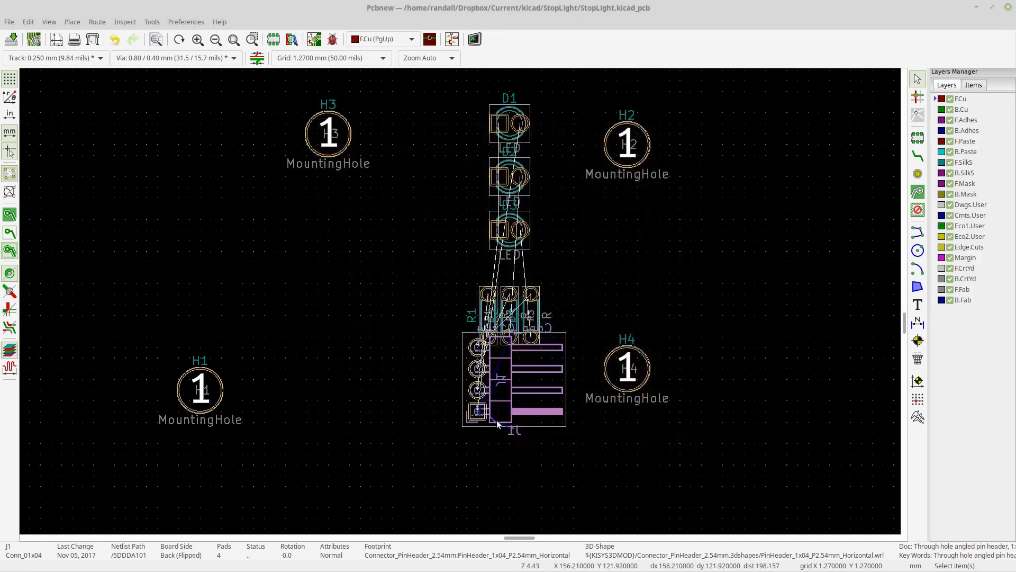
- Rotate connector J1 to -90 degrees and place it just below the resistors with its pins in a row
{"action": "key", "text": "m"}
{"action": "left_click", "coordinate": [478, 443]}
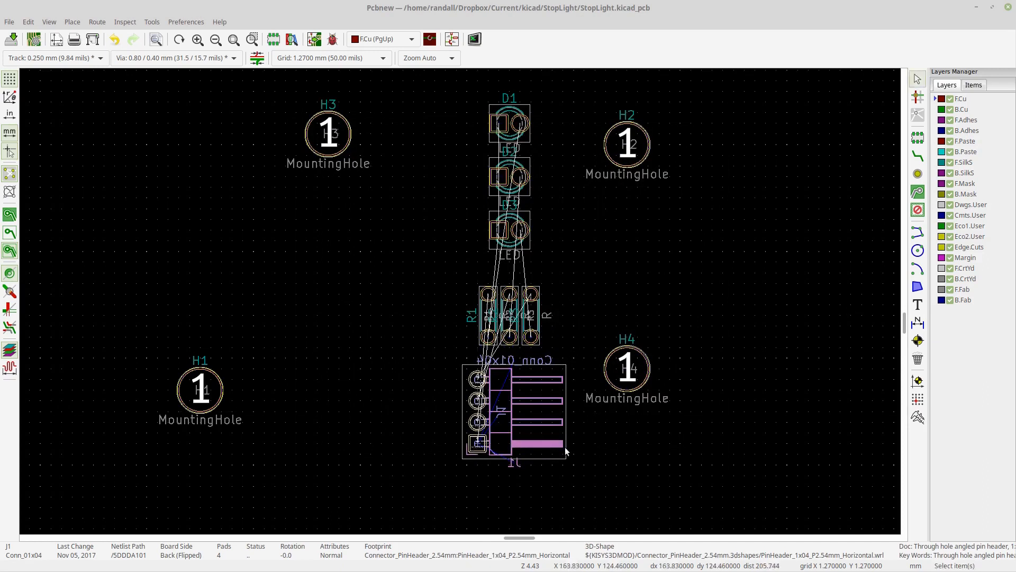
{"action": "left_click", "coordinate": [937, 109]}
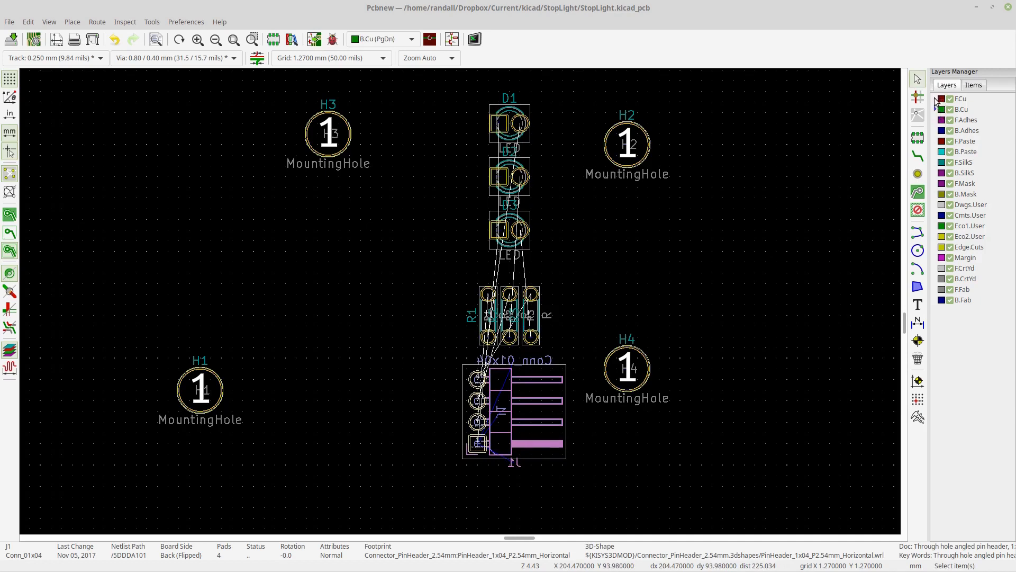
{"action": "left_click", "coordinate": [936, 100]}
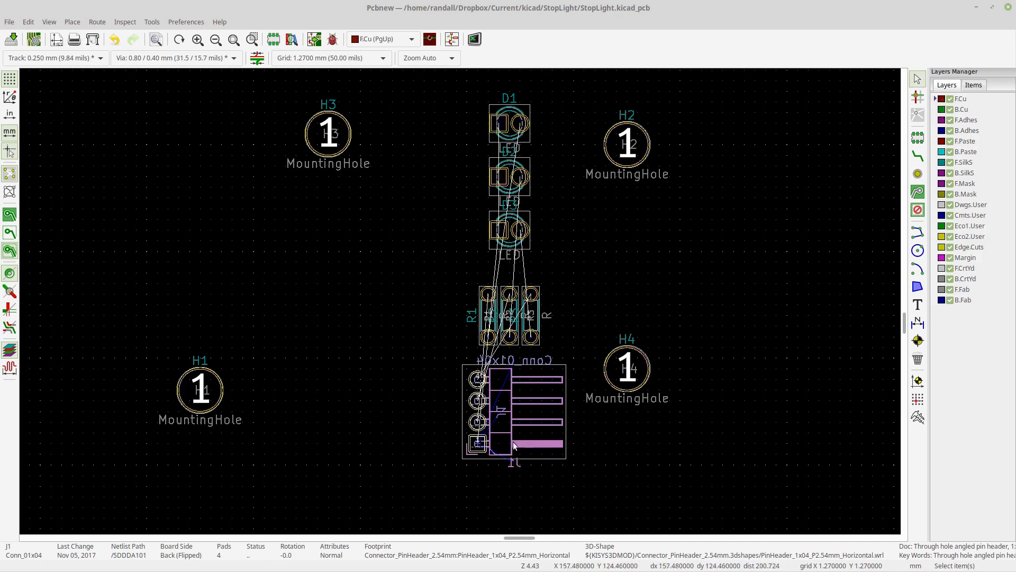
{"action": "key", "text": "m"}
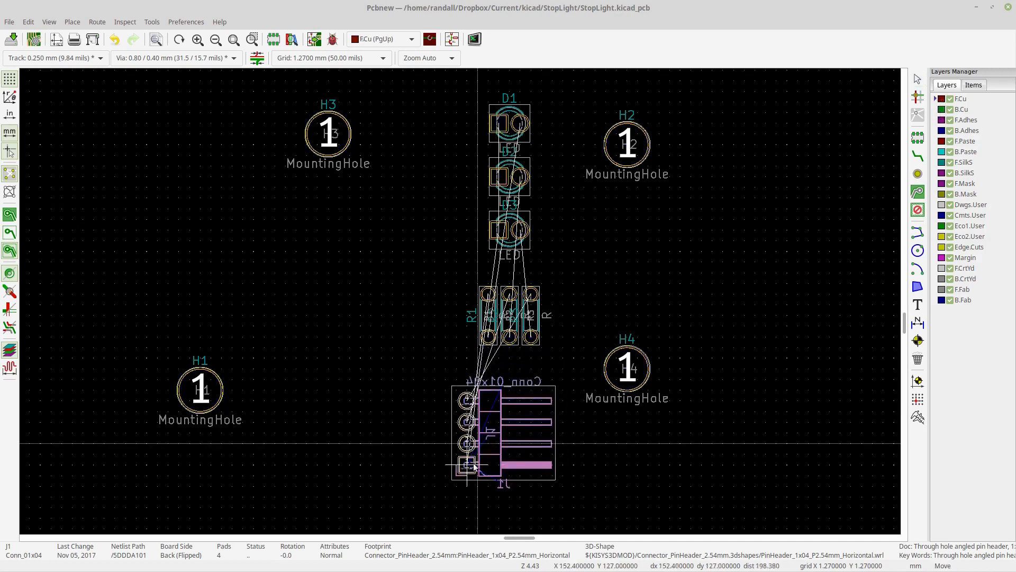
{"action": "left_click", "coordinate": [476, 454]}
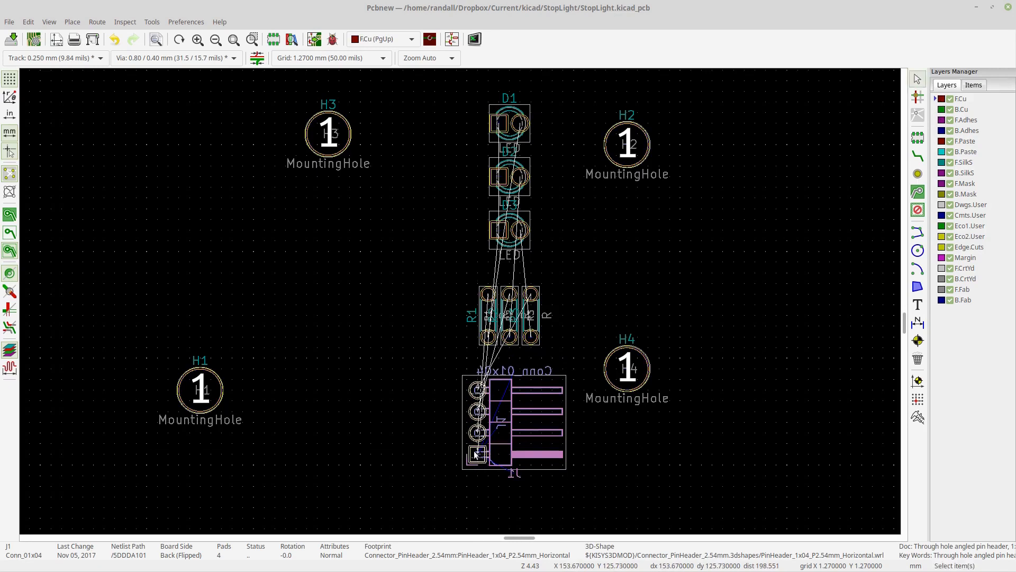
{"action": "key", "text": "r"}
{"action": "key", "text": "r"}
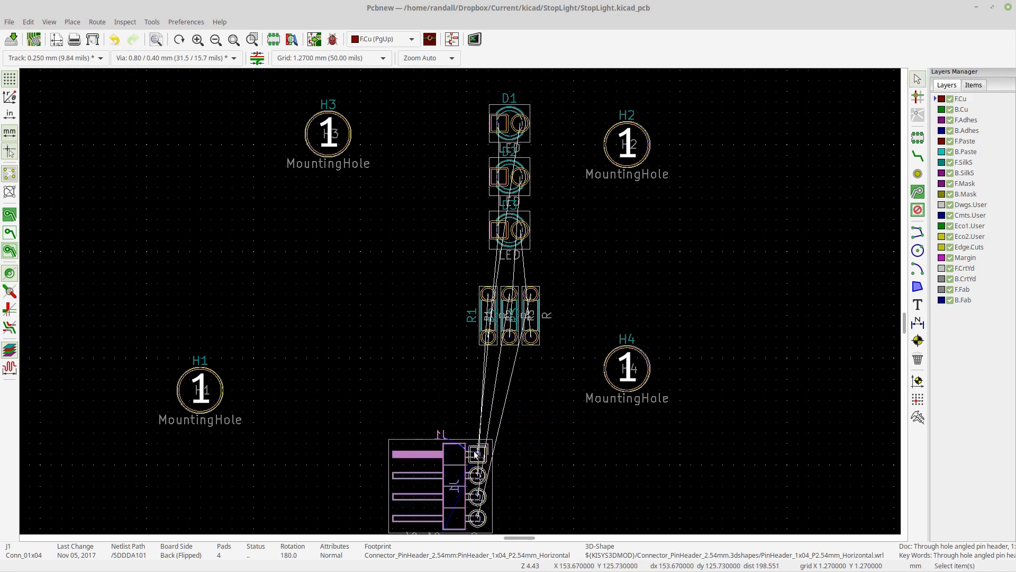
{"action": "key", "text": "r"}
{"action": "key", "text": "m"}
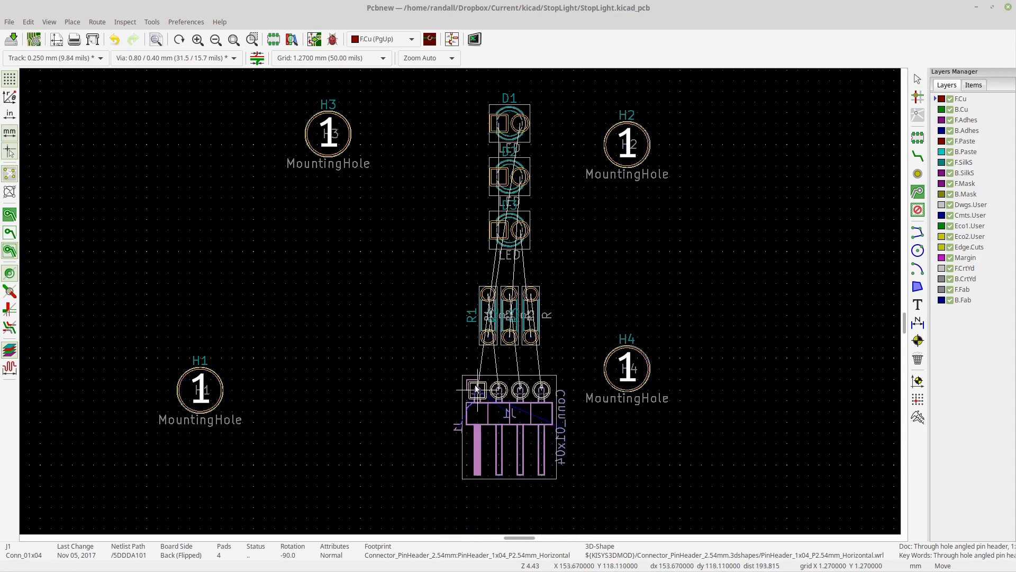
{"action": "left_click", "coordinate": [477, 390]}
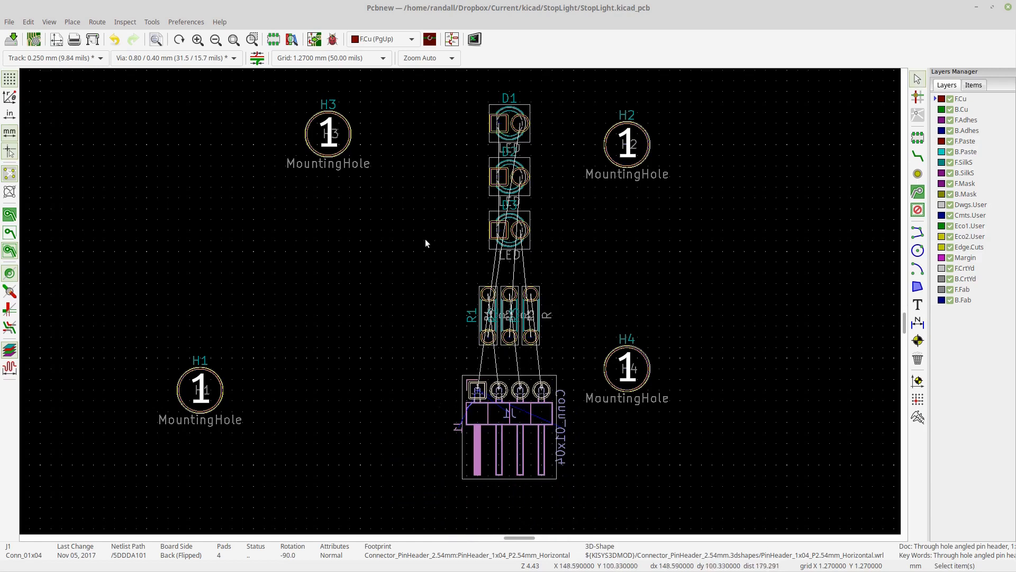
- Rotate each LED D1, D2 and D3 by 180 degrees
{"action": "left_click_drag", "start_coordinate": [437, 252], "coordinate": [316, 116]}
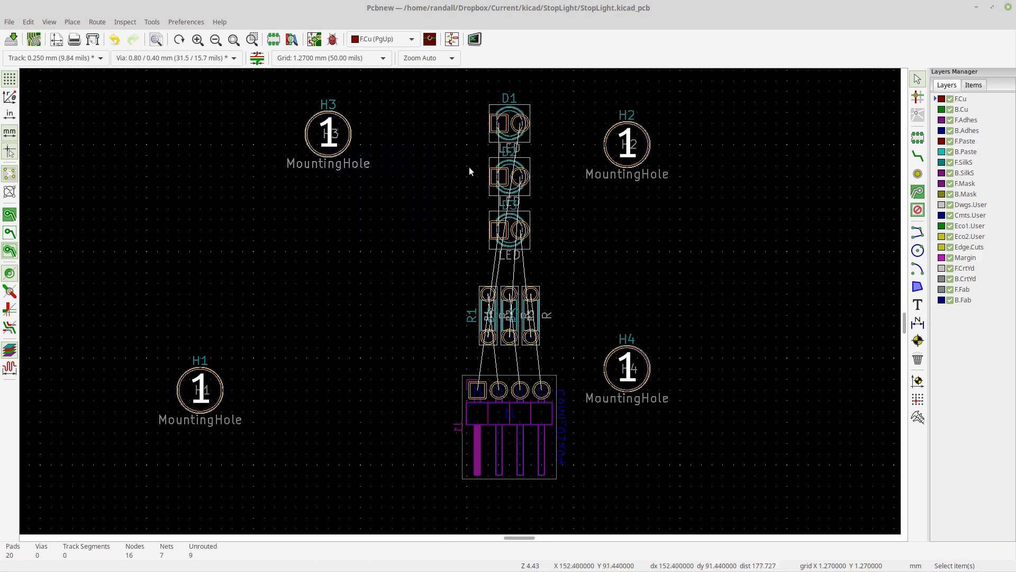
{"action": "left_click", "coordinate": [493, 143]}
{"action": "key", "text": "r"}
{"action": "key", "text": "r"}
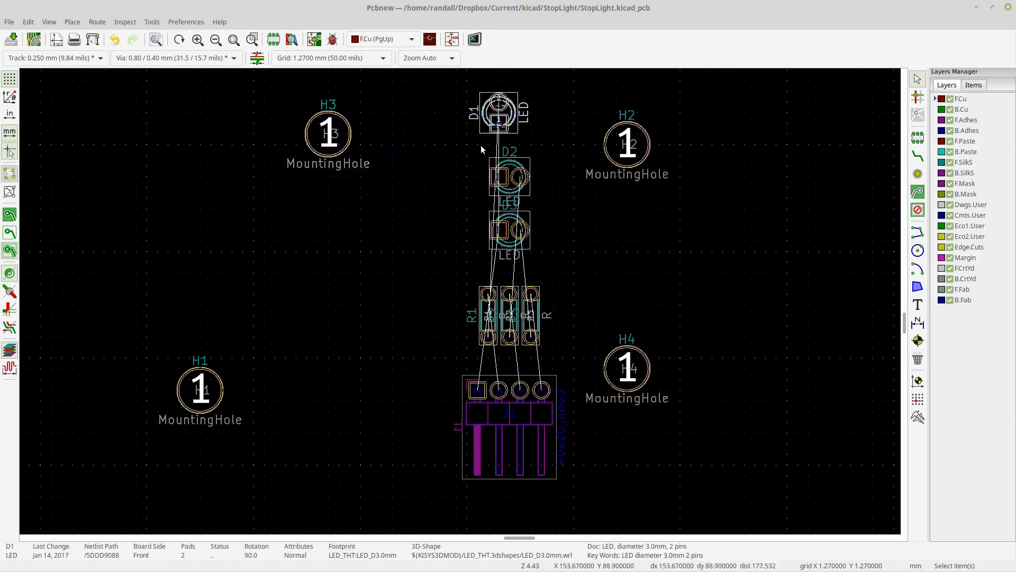
{"action": "left_click", "coordinate": [496, 164]}
{"action": "key", "text": "r"}
{"action": "key", "text": "r"}
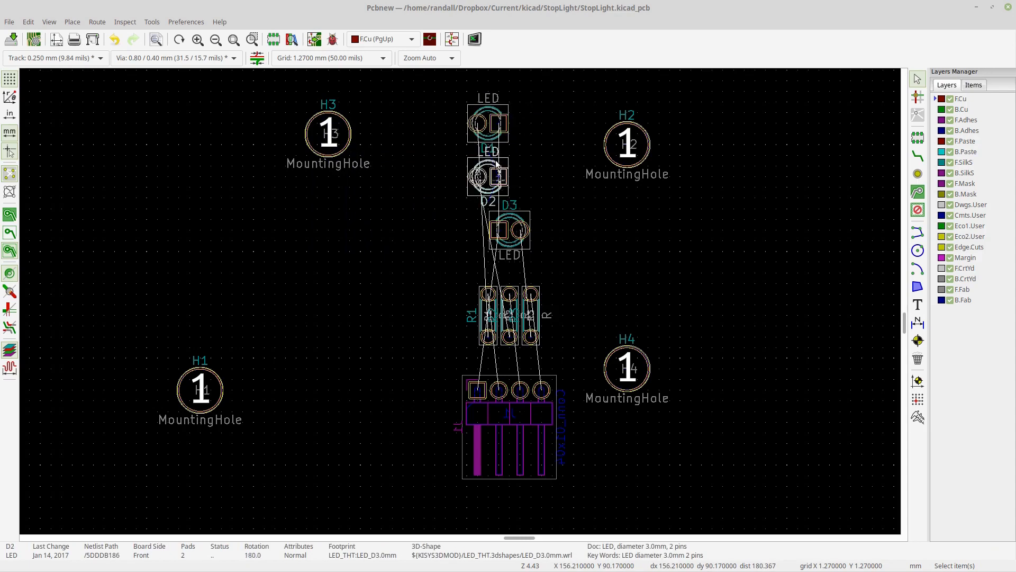
{"action": "left_click", "coordinate": [496, 221]}
{"action": "key", "text": "r"}
{"action": "key", "text": "r"}
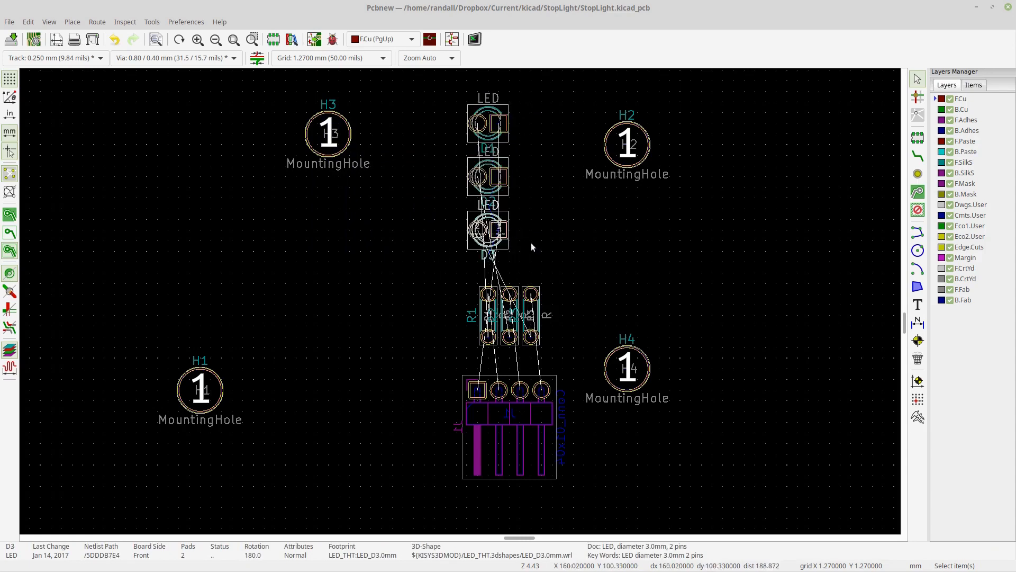
- Move the three LEDs together down closer to the resistor row
{"action": "left_click_drag", "start_coordinate": [531, 261], "coordinate": [424, 84]}
{"action": "key", "text": "m"}
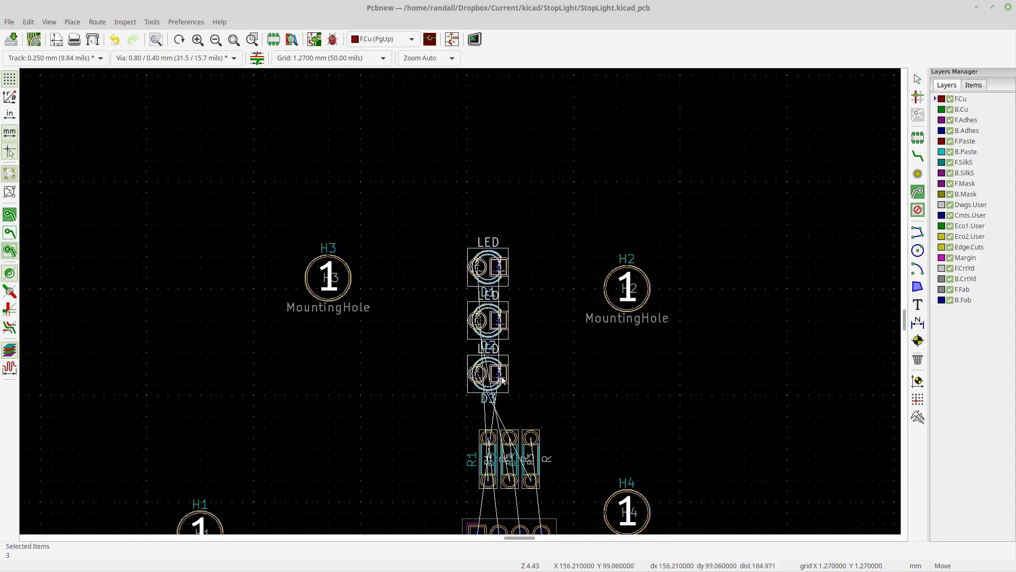
{"action": "left_click", "coordinate": [534, 403]}
- Move mounting holes H3 and H2 close to the left and right of the top LED
{"action": "scroll", "coordinate": [534, 403], "scroll_direction": "down", "scroll_amount": 1}
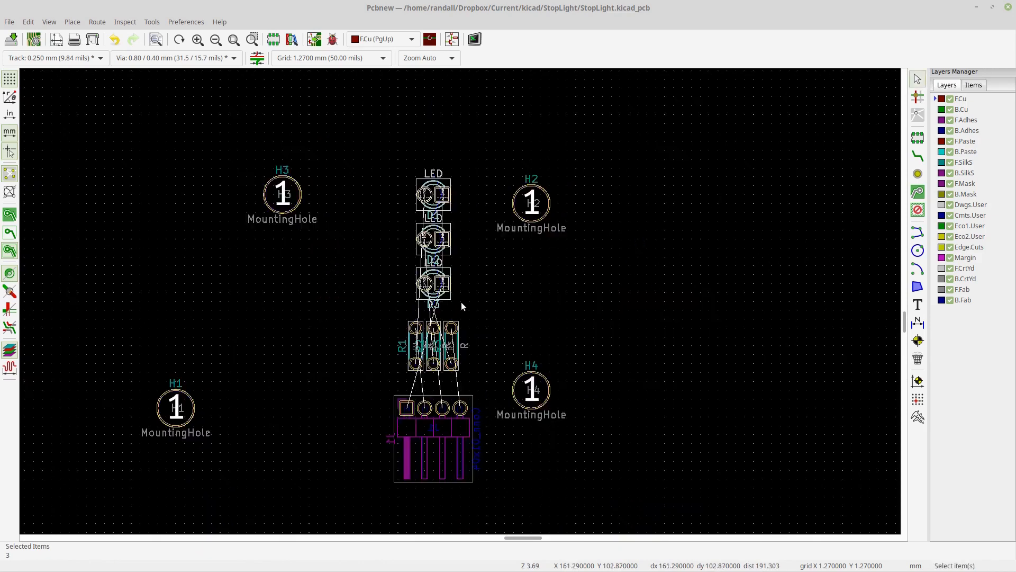
{"action": "left_click_drag", "start_coordinate": [360, 257], "coordinate": [243, 154]}
{"action": "key", "text": "m"}
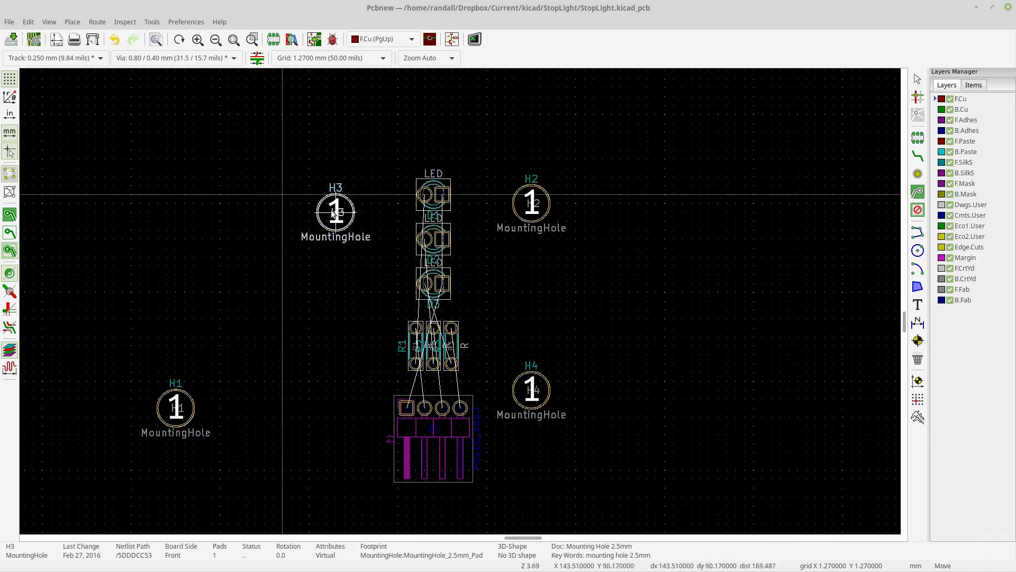
{"action": "left_click", "coordinate": [371, 194]}
{"action": "left_click_drag", "start_coordinate": [555, 263], "coordinate": [514, 160]}
{"action": "key", "text": "m"}
{"action": "left_click", "coordinate": [487, 195]}
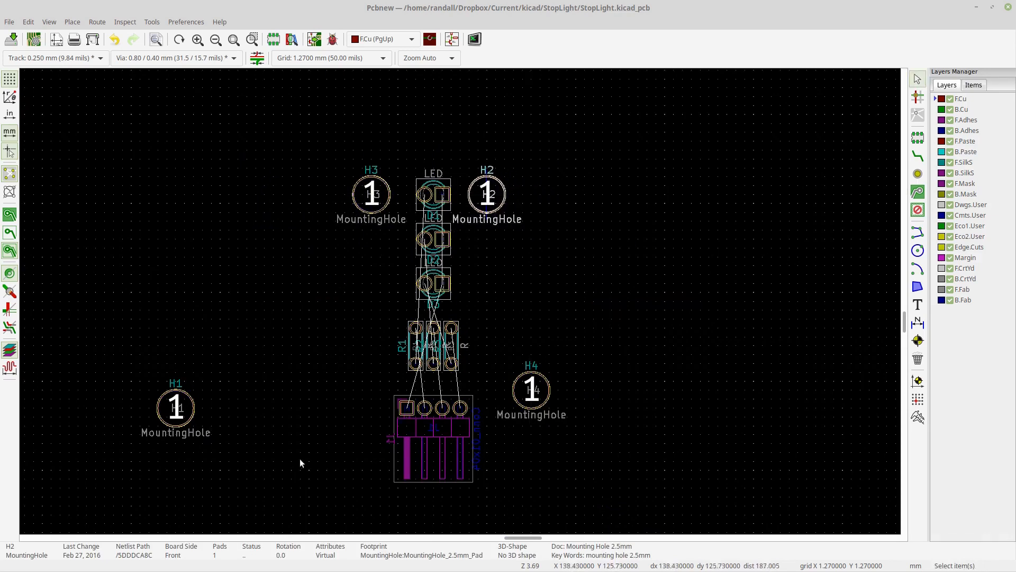
- Move mounting holes H1 and H4 close to the left and right of the resistor row
{"action": "left_click_drag", "start_coordinate": [282, 464], "coordinate": [134, 361]}
{"action": "key", "text": "m"}
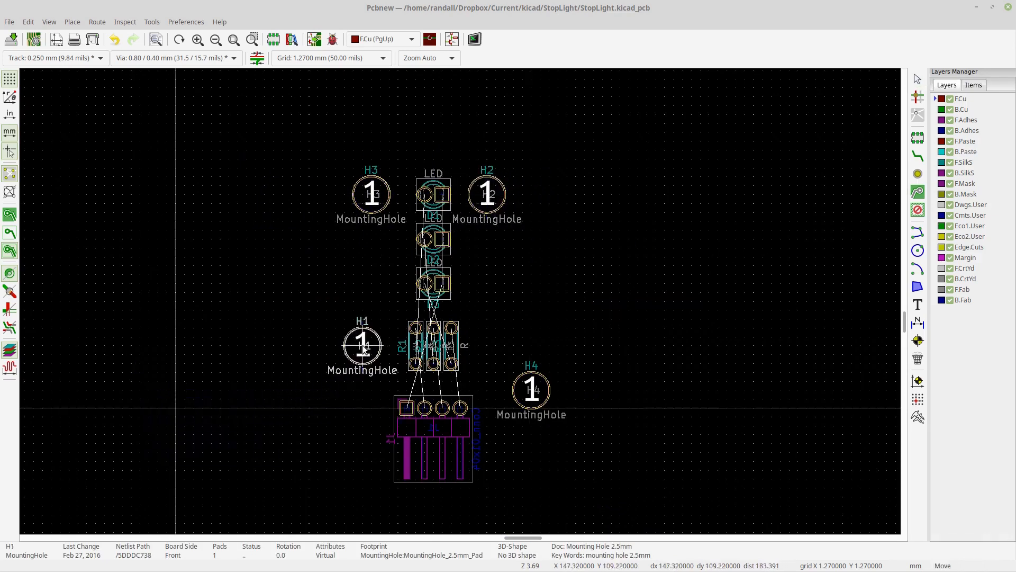
{"action": "left_click", "coordinate": [364, 346]}
{"action": "left_click_drag", "start_coordinate": [553, 464], "coordinate": [532, 342]}
{"action": "key", "text": "m"}
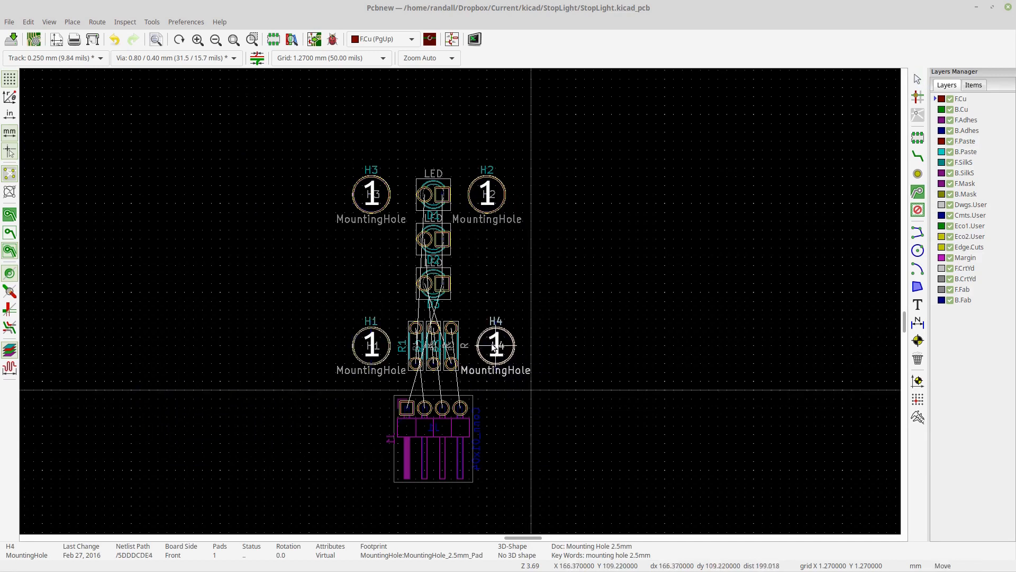
{"action": "left_click", "coordinate": [490, 346]}
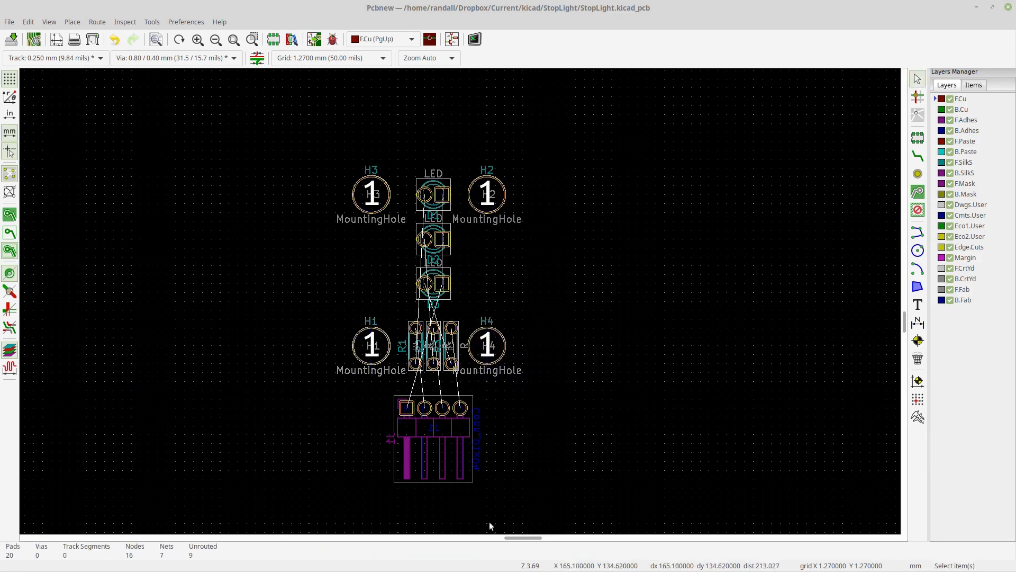
{"action": "left_click_drag", "start_coordinate": [503, 508], "coordinate": [366, 405]}
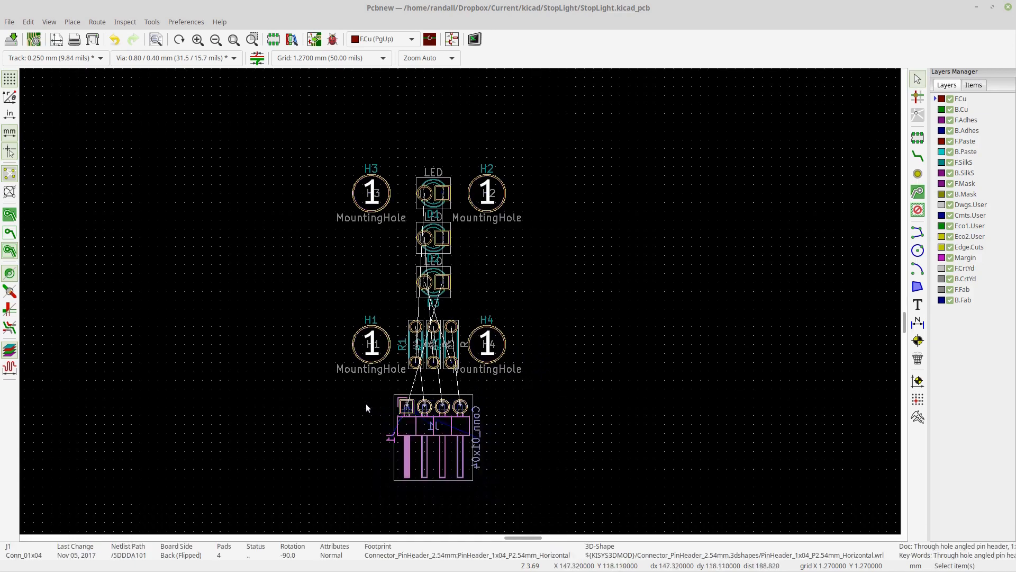
{"action": "key", "text": "m"}
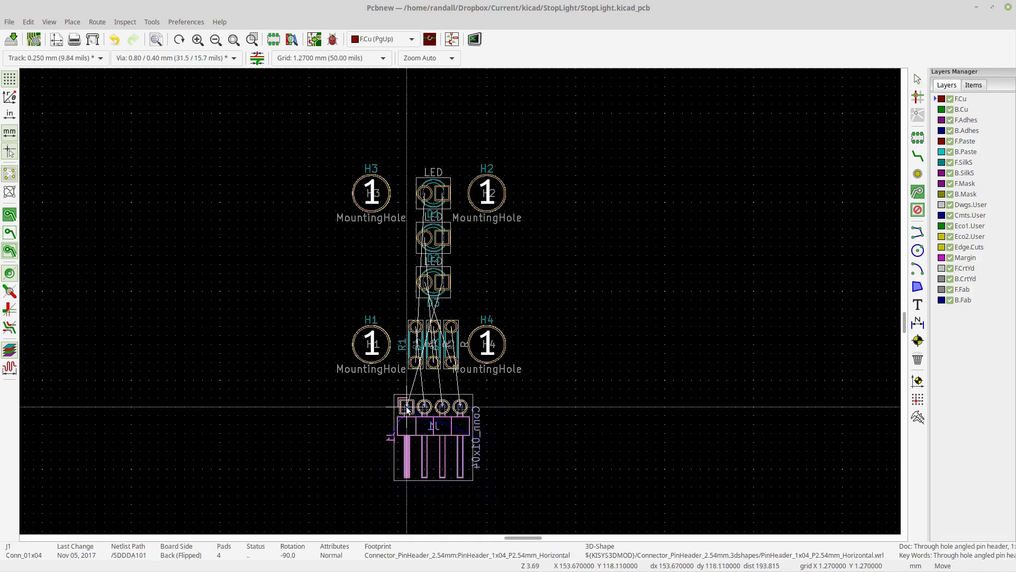
{"action": "key", "text": "Escape"}
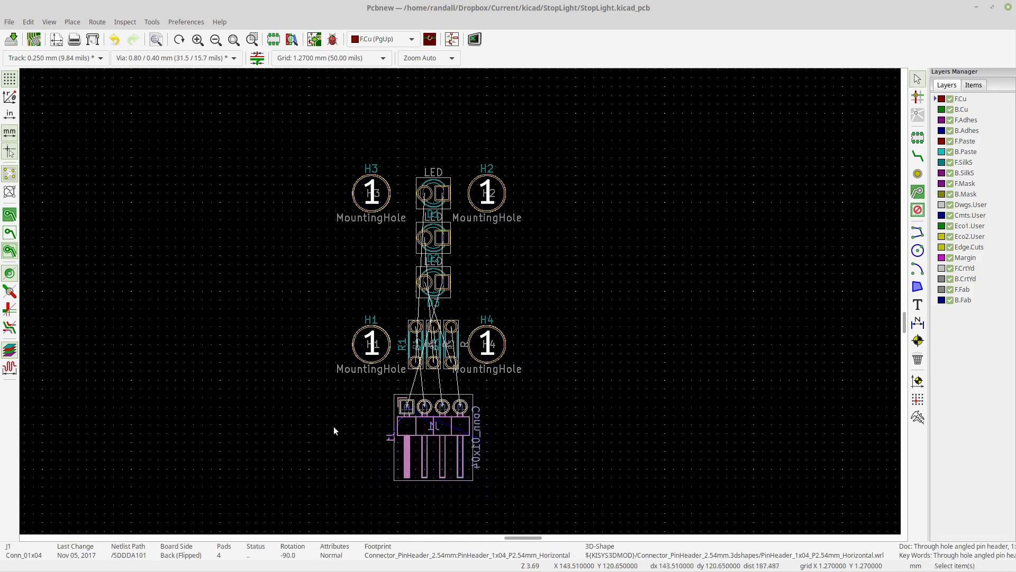
{"action": "left_click", "coordinate": [342, 440]}
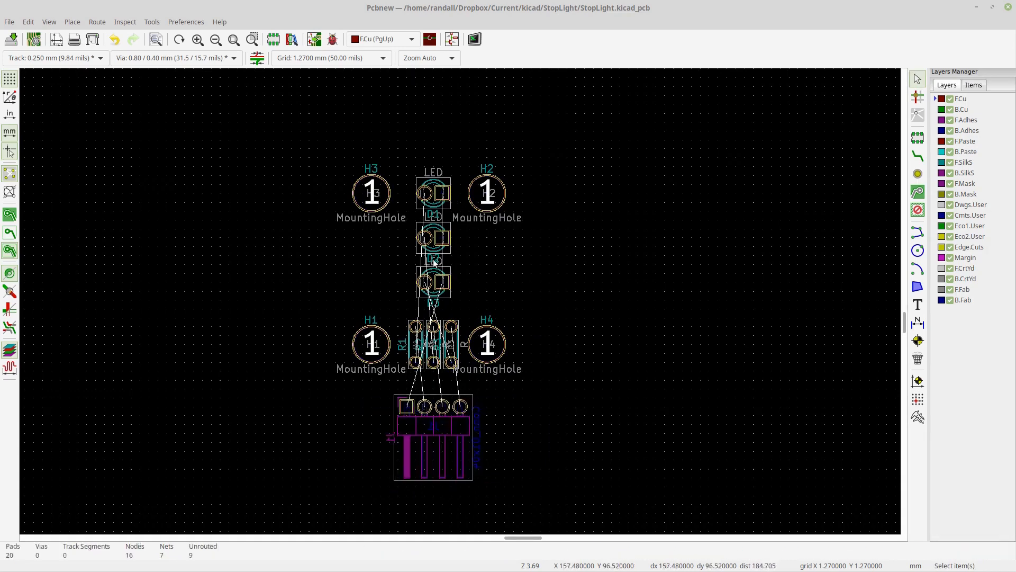
- Route a single track linking pad 1 of LEDs D1, D2 and D3
{"action": "scroll", "coordinate": [453, 268], "scroll_direction": "up", "scroll_amount": 2}
{"action": "scroll", "coordinate": [454, 257], "scroll_direction": "up", "scroll_amount": 1}
{"action": "middle_click_drag", "start_coordinate": [483, 319], "coordinate": [568, 300]}
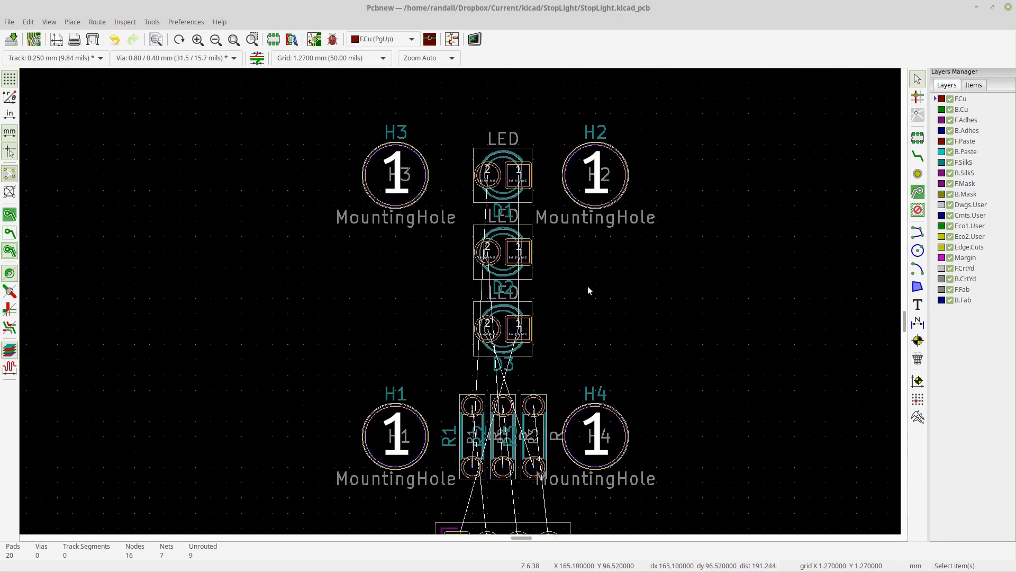
{"action": "left_click", "coordinate": [919, 157]}
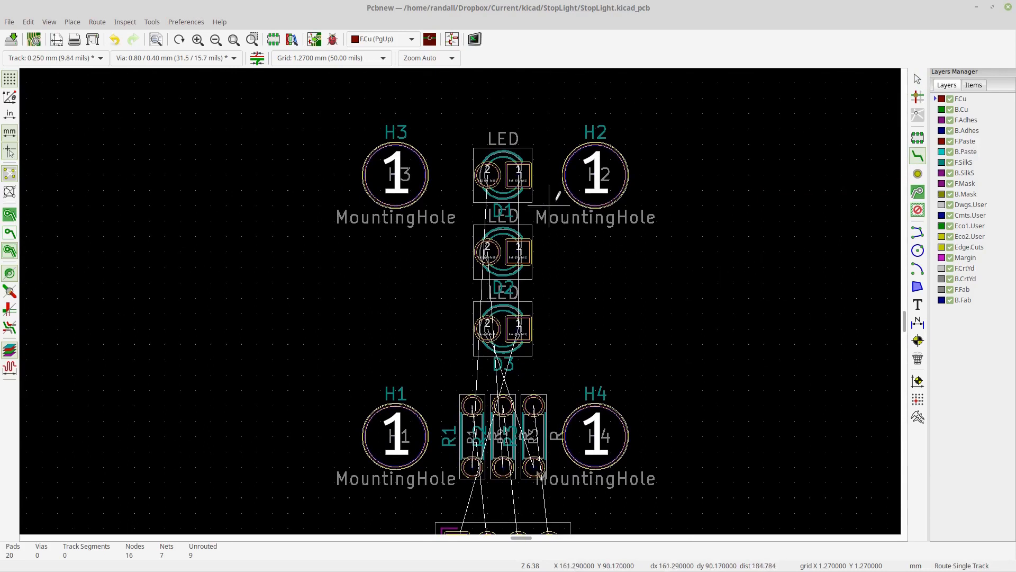
{"action": "left_click", "coordinate": [521, 174]}
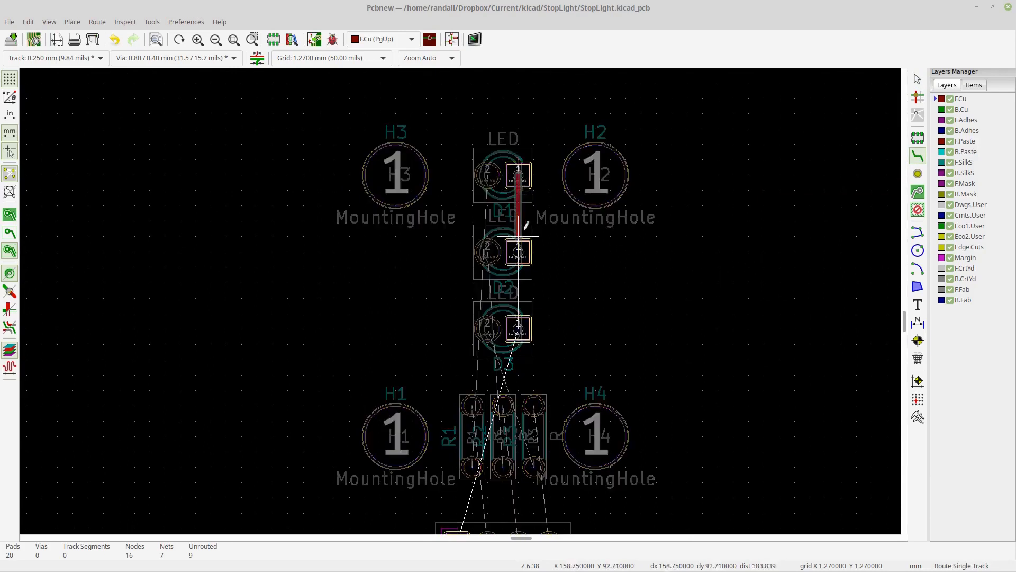
{"action": "left_click", "coordinate": [521, 249]}
{"action": "left_click", "coordinate": [521, 248]}
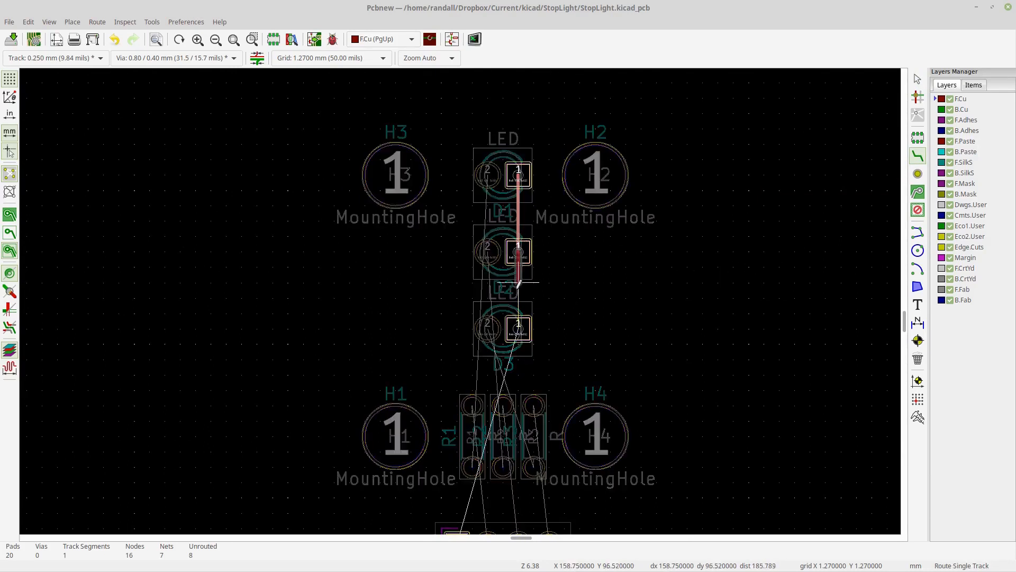
{"action": "left_click", "coordinate": [519, 325]}
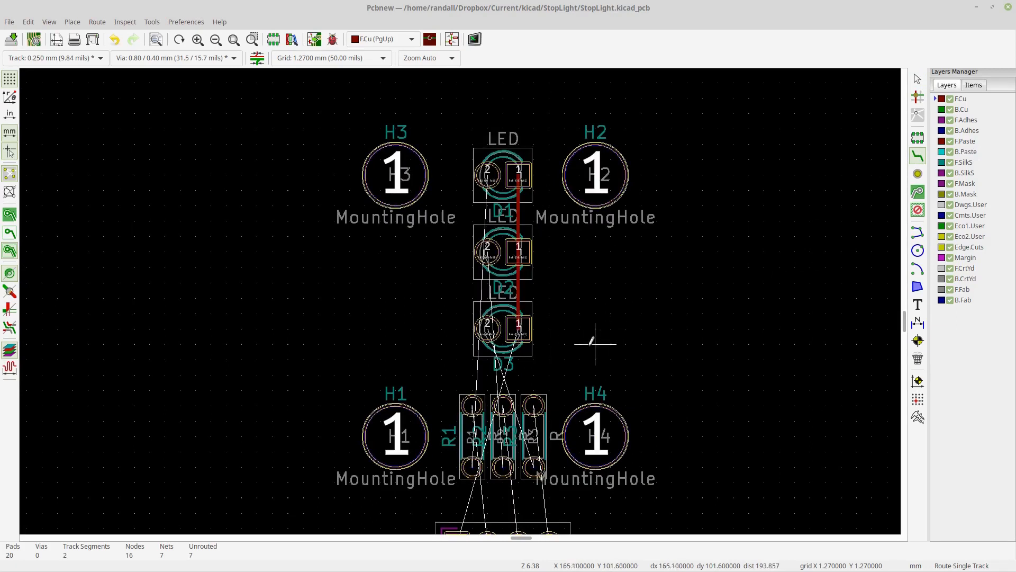
- Rotate resistor R3 by 180 degrees and place it back in the right position of the resistor row
{"action": "middle_click_drag", "start_coordinate": [595, 344], "coordinate": [577, 298]}
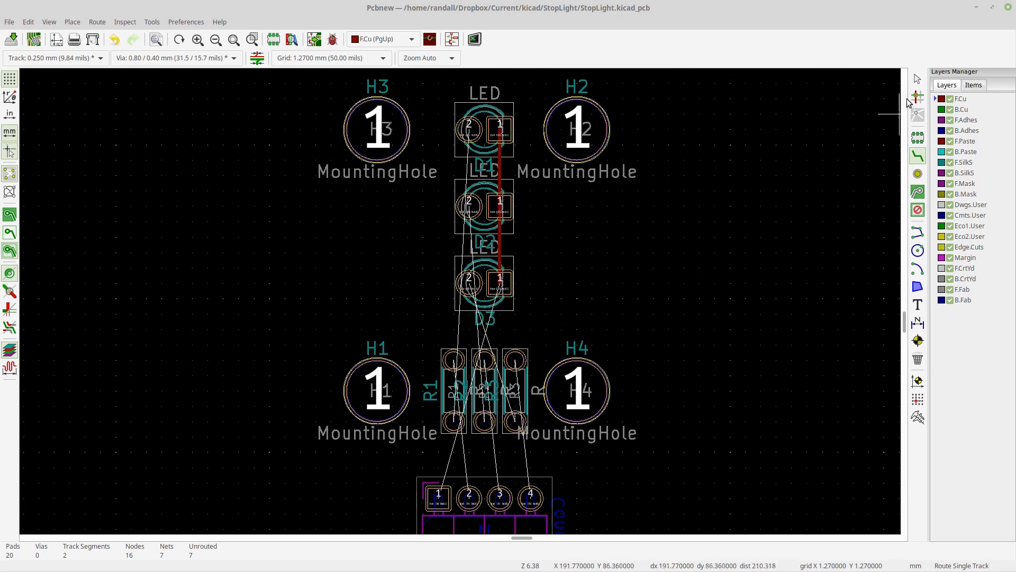
{"action": "key", "text": "Escape"}
{"action": "left_click", "coordinate": [520, 393]}
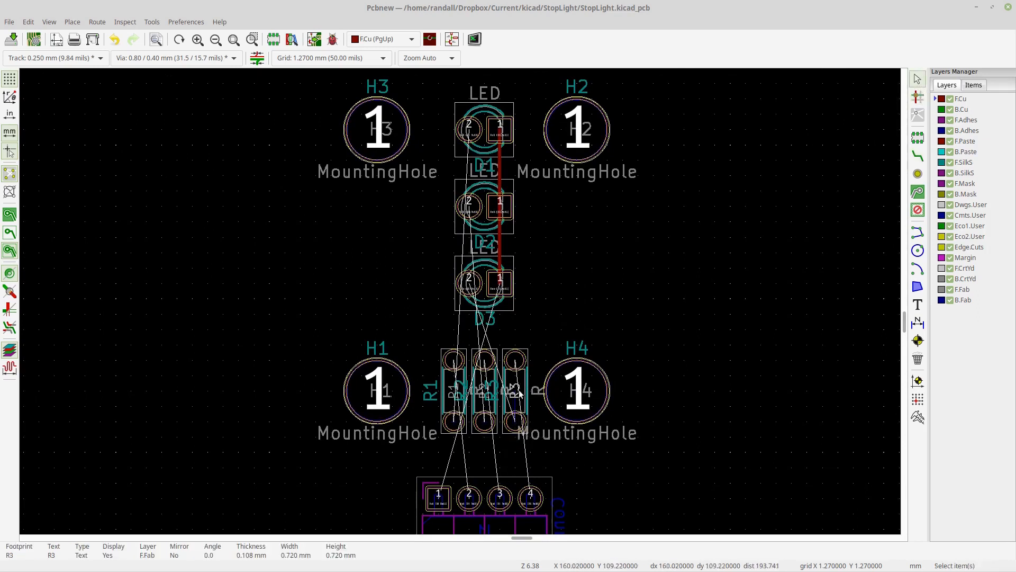
{"action": "left_click", "coordinate": [527, 381]}
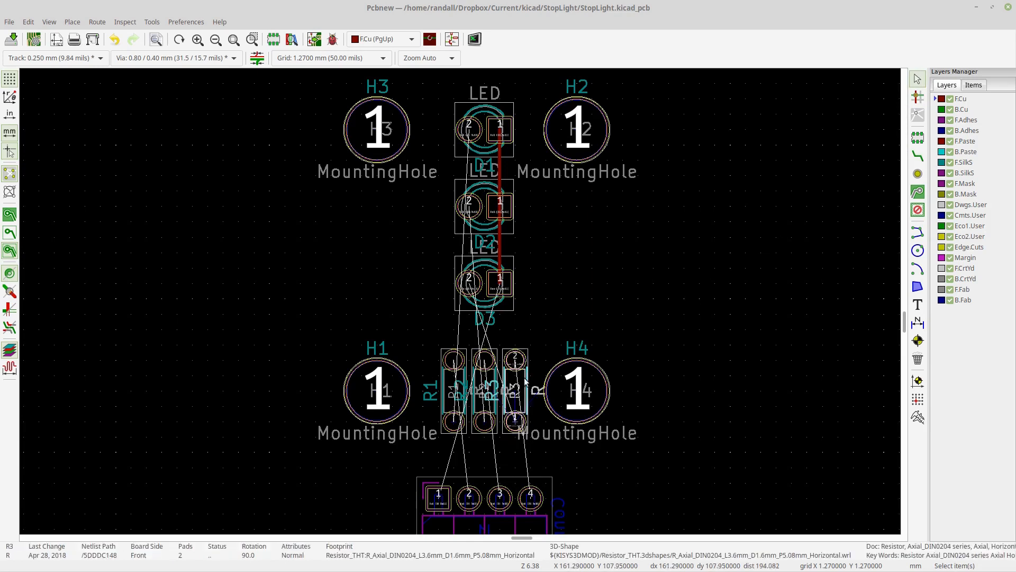
{"action": "key", "text": "r"}
{"action": "key", "text": "r"}
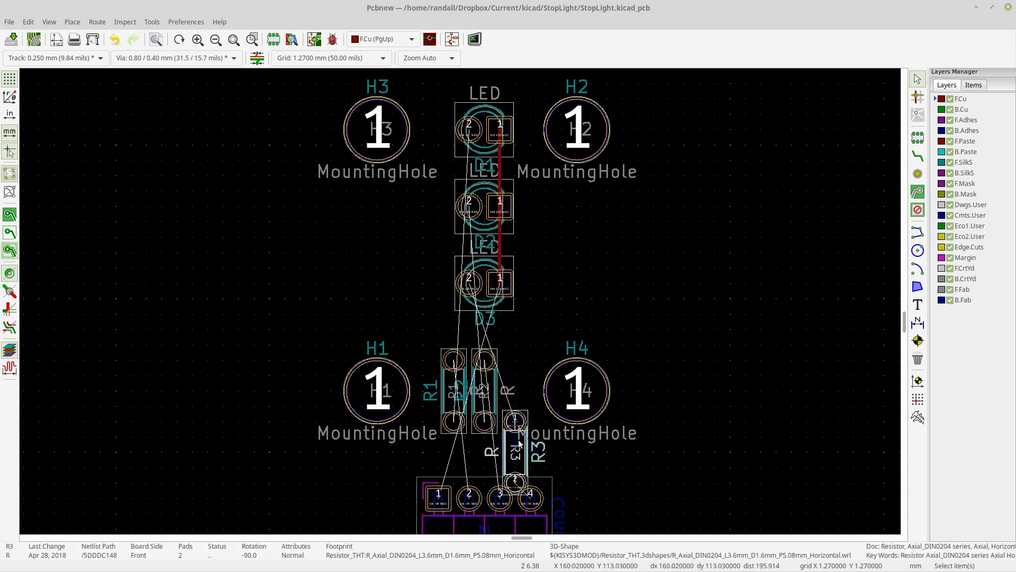
{"action": "left_click_drag", "start_coordinate": [517, 440], "coordinate": [508, 370]}
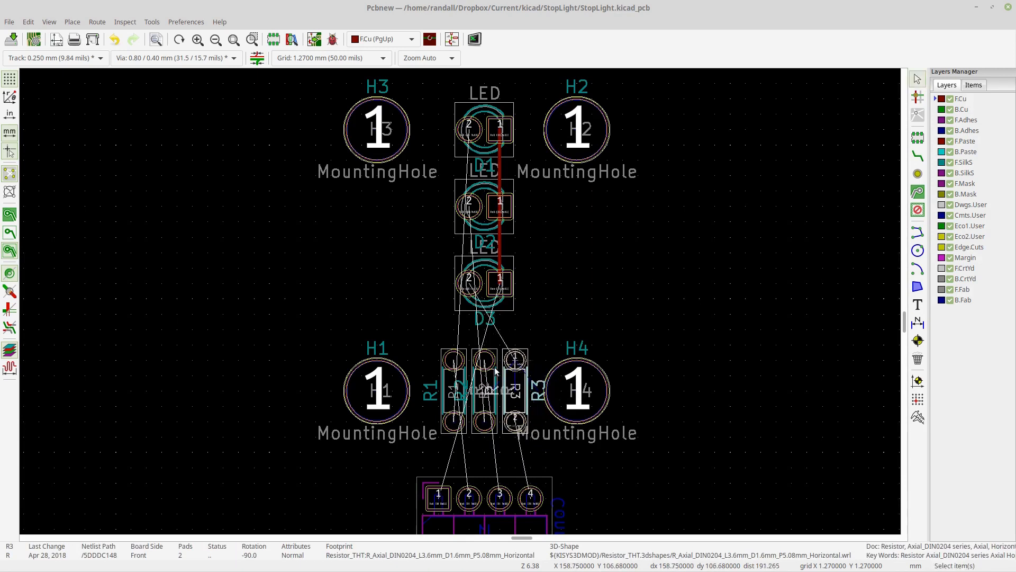
- Move the middle resistor, rotating it 180 degrees, and place it back in the middle of the row
{"action": "left_click", "coordinate": [496, 371]}
{"action": "key", "text": "m"}
{"action": "key", "text": "r"}
{"action": "key", "text": "r"}
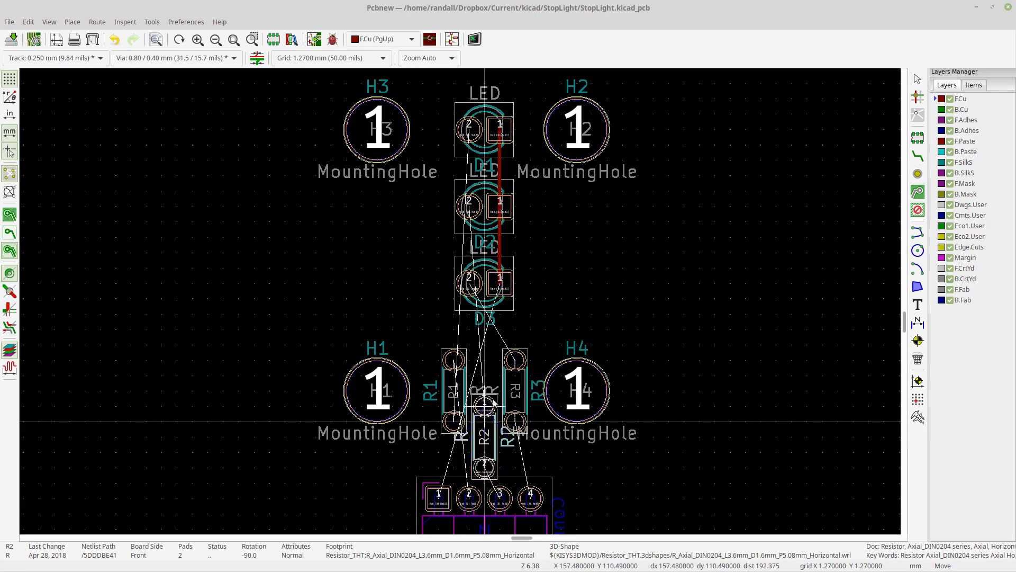
{"action": "left_click", "coordinate": [485, 363]}
- Rotate resistor R1 by 180 degrees and place it in the left position of the resistor row
{"action": "left_click", "coordinate": [454, 370]}
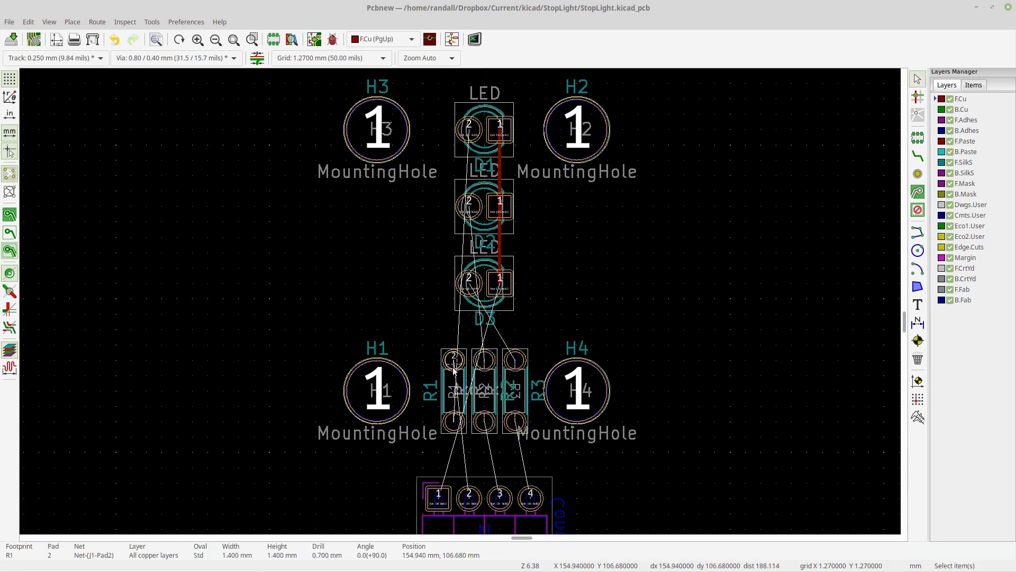
{"action": "key", "text": "r"}
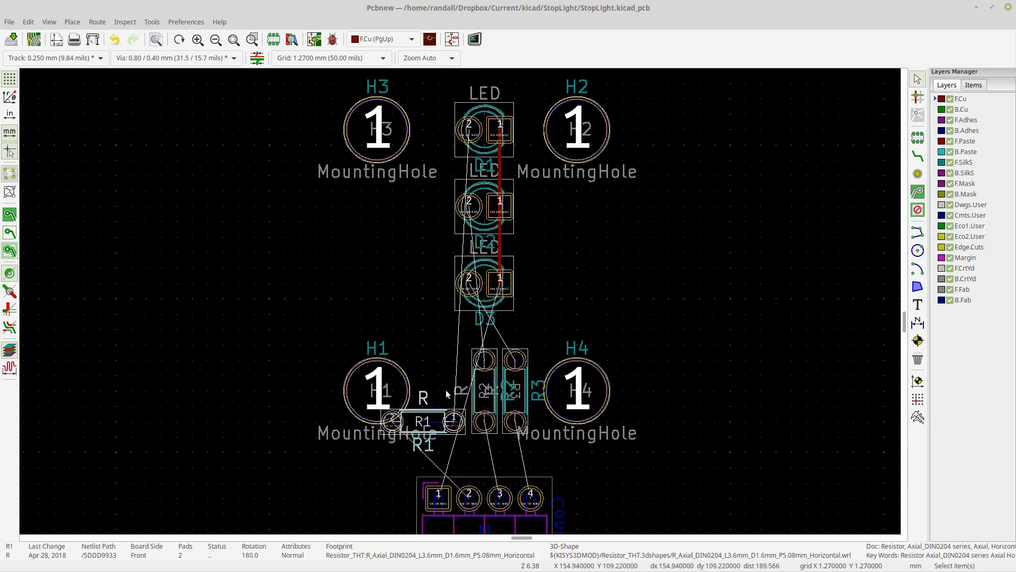
{"action": "key", "text": "r"}
{"action": "key", "text": "m"}
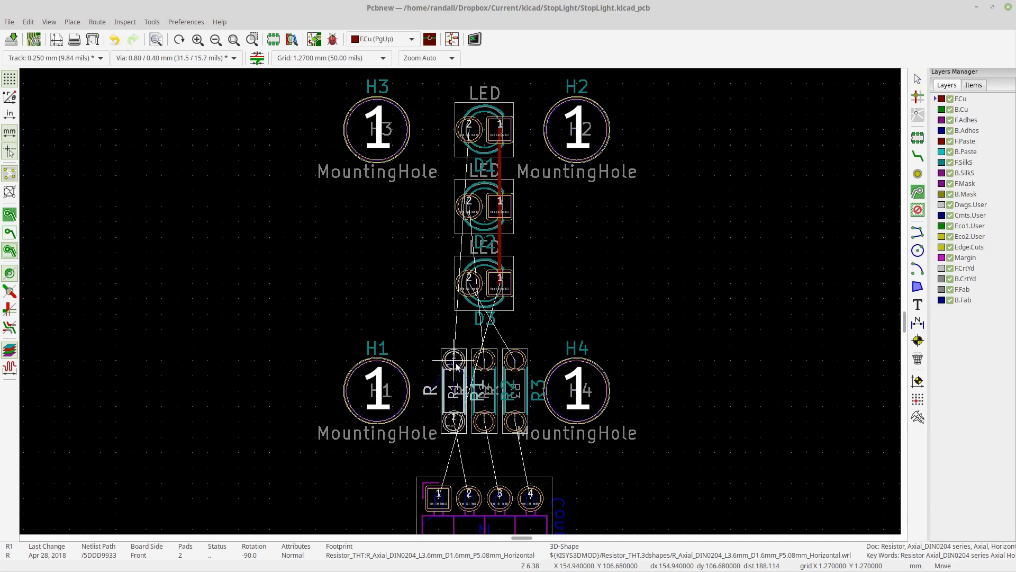
{"action": "left_click", "coordinate": [455, 361]}
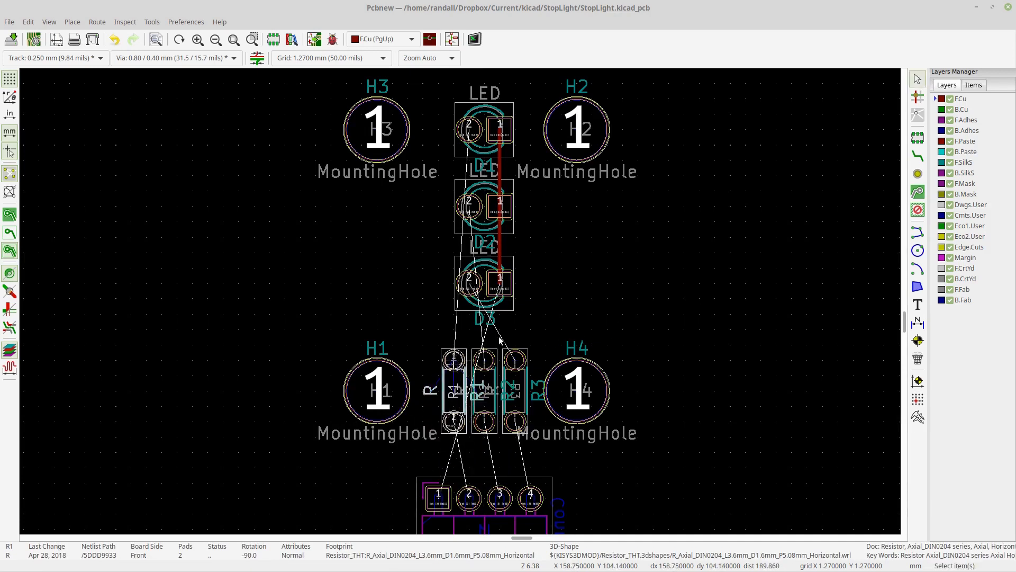
- Route tracks from pad 2 of LEDs D3, D2 and D1 to the top pads of the right, middle and left resistors
{"action": "left_click", "coordinate": [916, 160]}
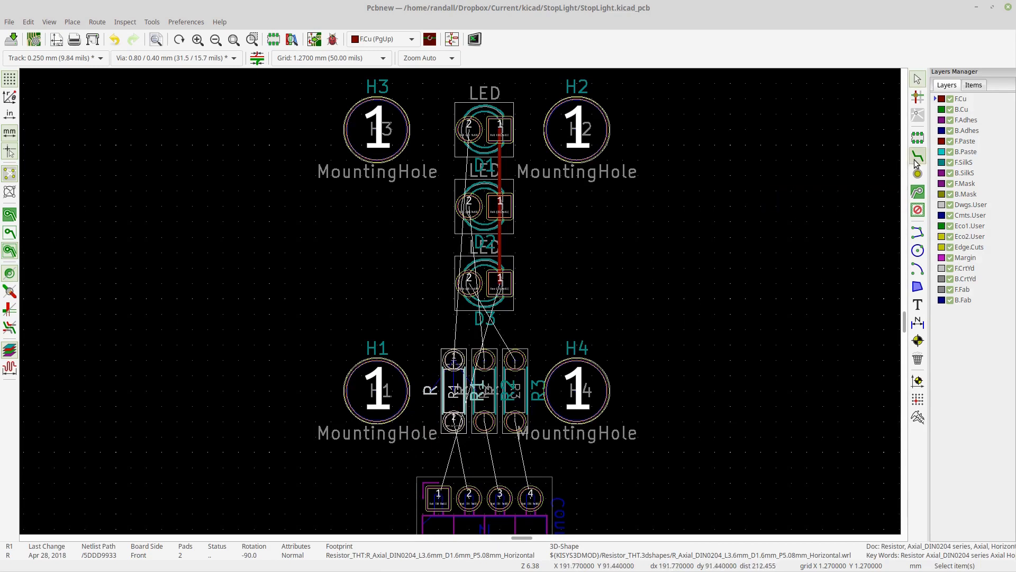
{"action": "left_click", "coordinate": [469, 283]}
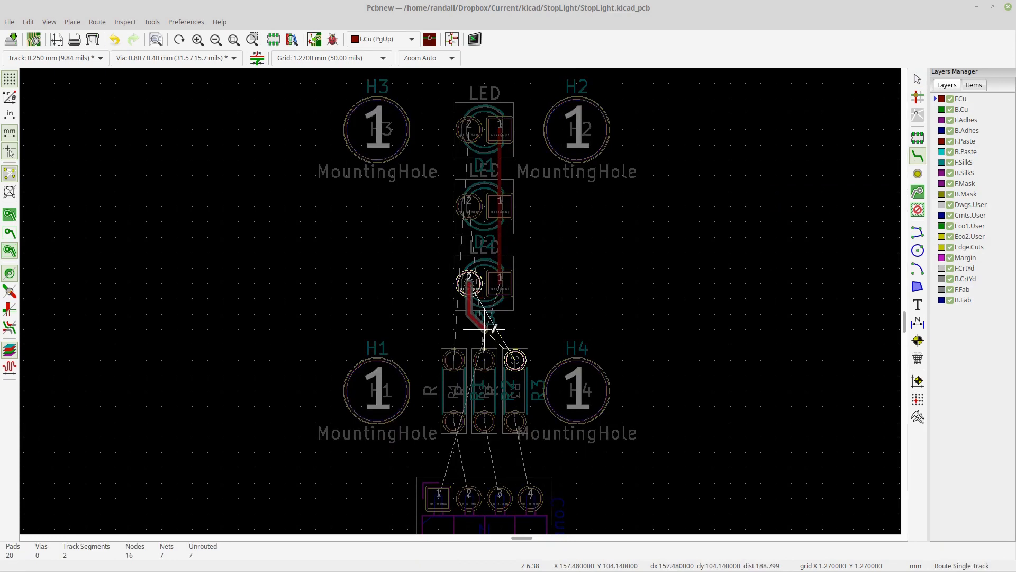
{"action": "left_click", "coordinate": [516, 353]}
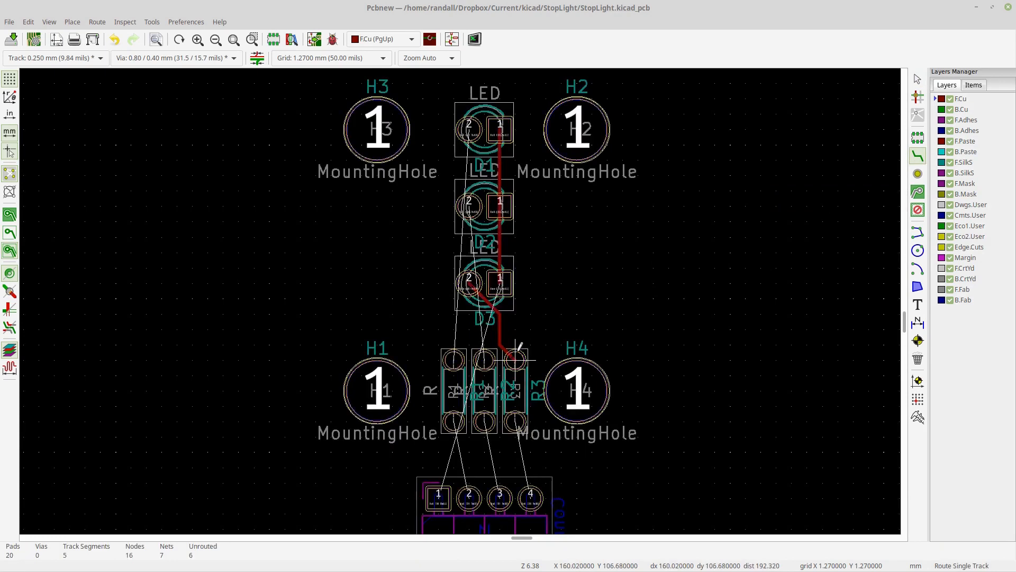
{"action": "left_click", "coordinate": [469, 205]}
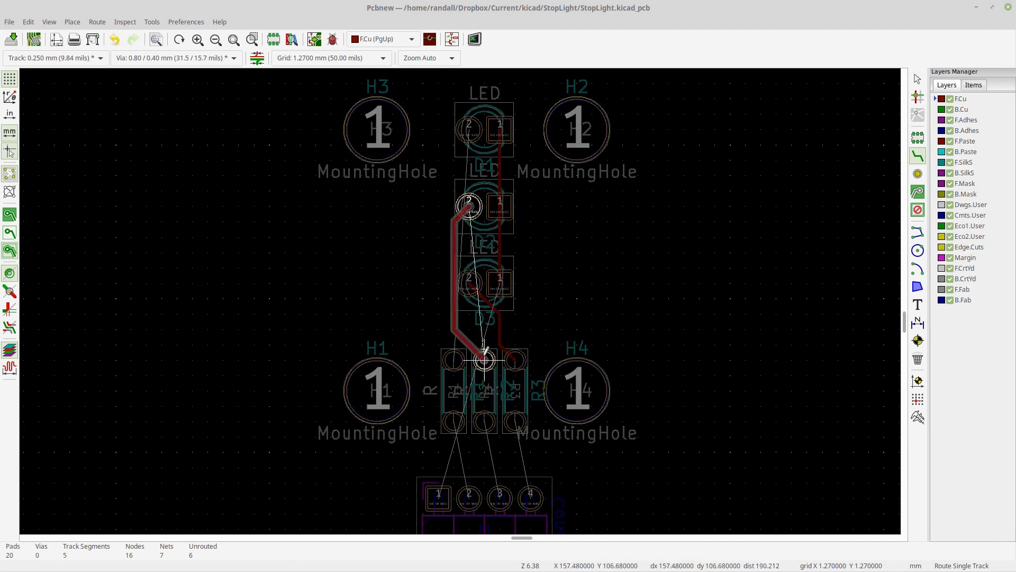
{"action": "left_click", "coordinate": [484, 360]}
{"action": "left_click", "coordinate": [469, 129]}
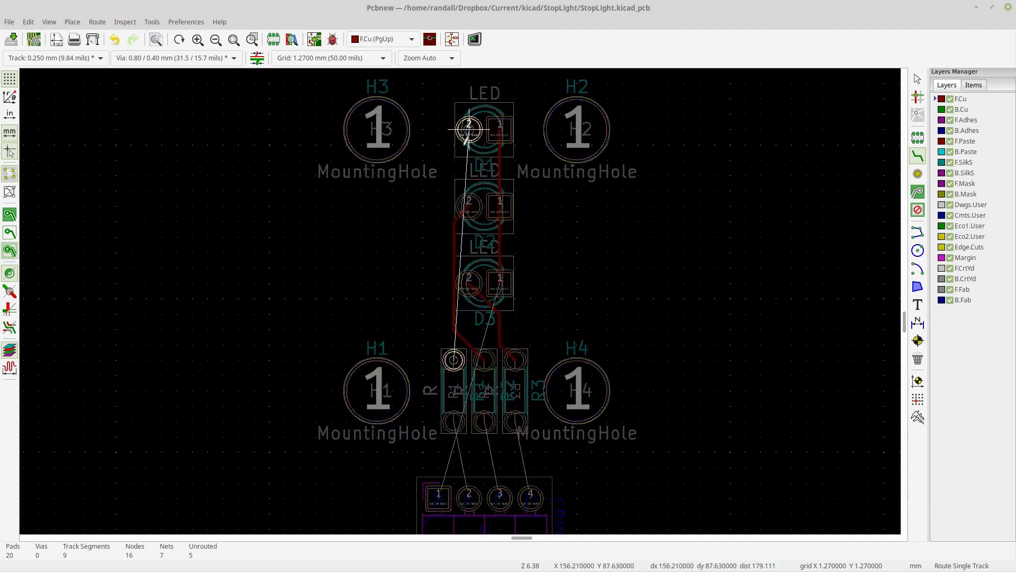
{"action": "left_click", "coordinate": [454, 360]}
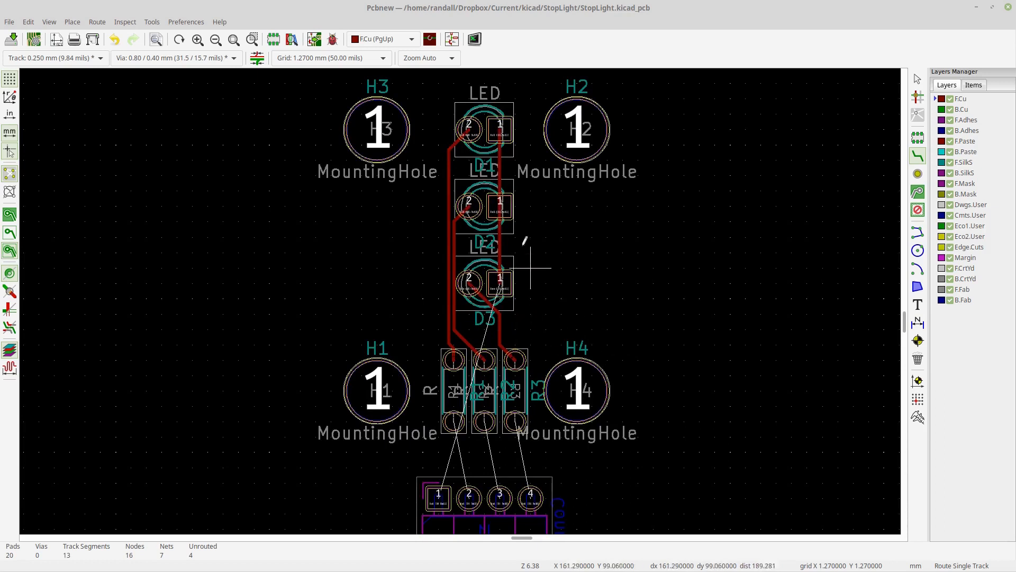
- Route tracks from the LEDs' pad 1 line to connector J1 pin 1 and from the left resistor's bottom pad to pin 2
{"action": "left_click", "coordinate": [500, 125]}
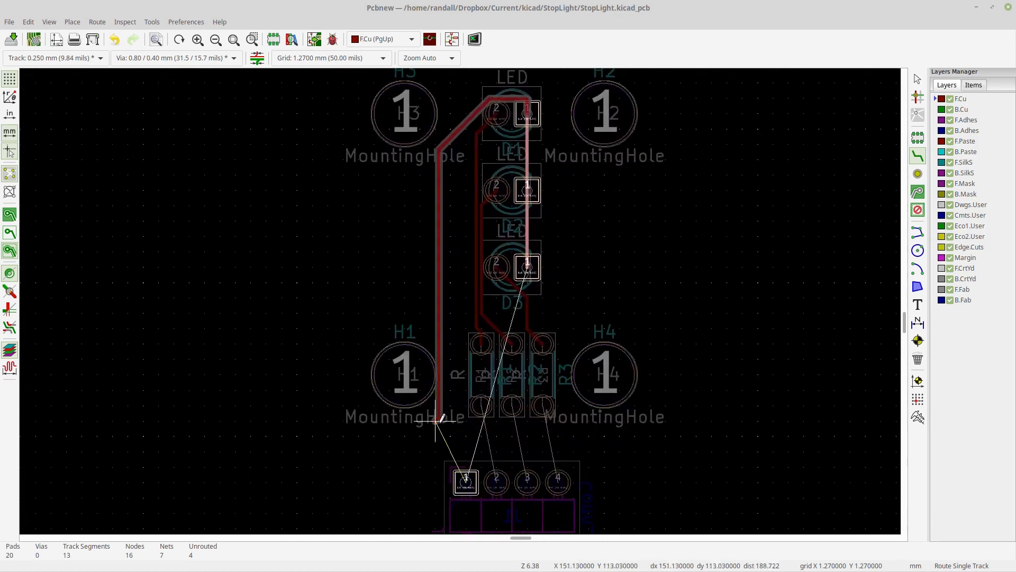
{"action": "left_click", "coordinate": [466, 482]}
{"action": "middle_click_drag", "start_coordinate": [619, 481], "coordinate": [578, 428]}
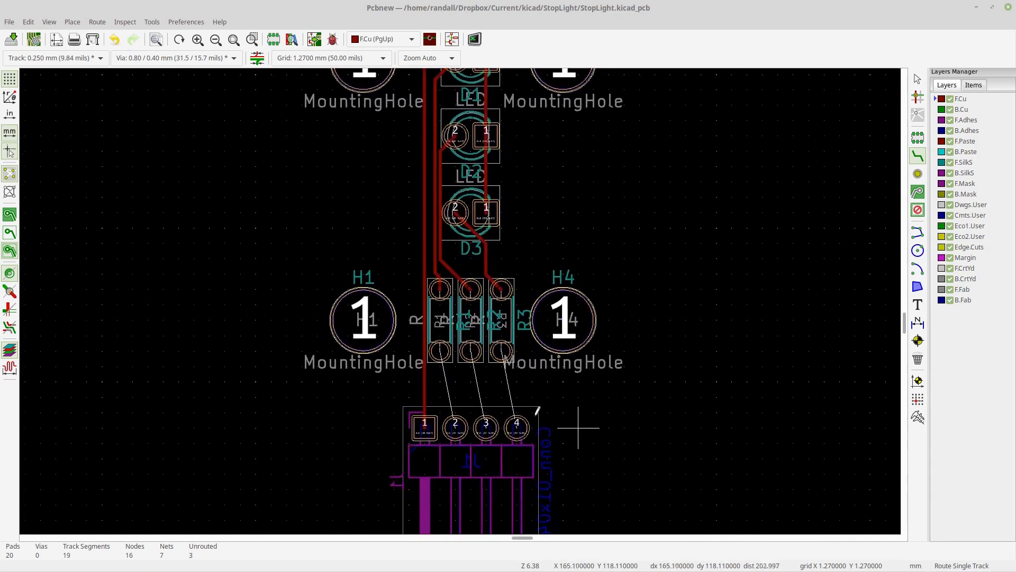
{"action": "left_click", "coordinate": [440, 351]}
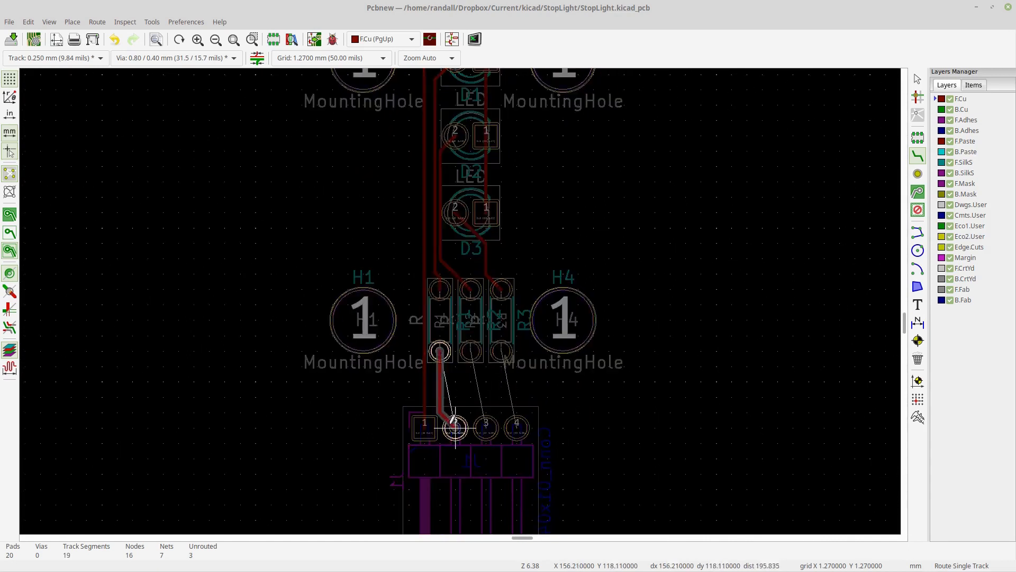
{"action": "left_click", "coordinate": [455, 428]}
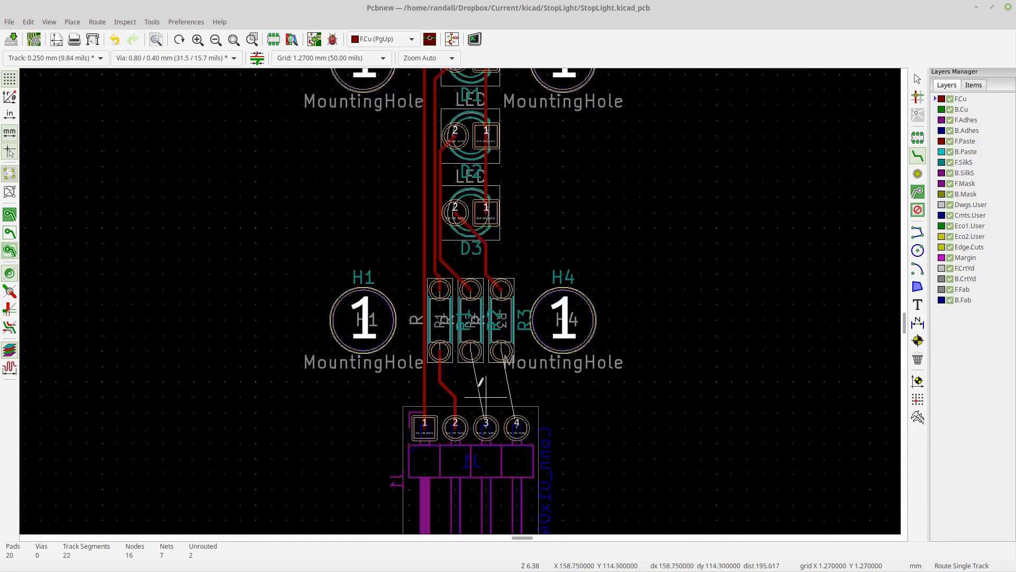
- Route tracks from the middle and right resistors' bottom pads to connector J1 pins 3 and 4
{"action": "left_click", "coordinate": [471, 351]}
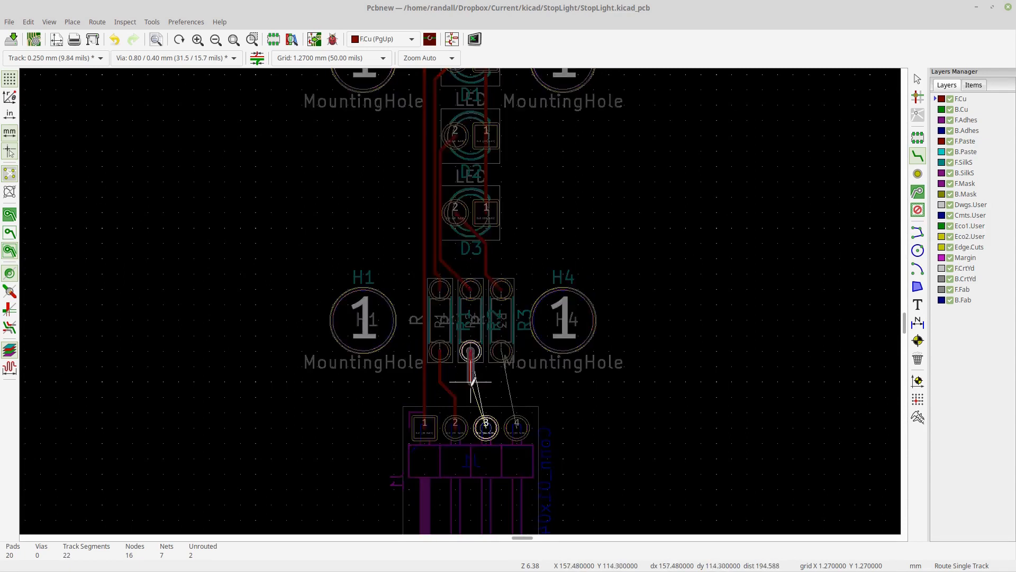
{"action": "left_click", "coordinate": [471, 381]}
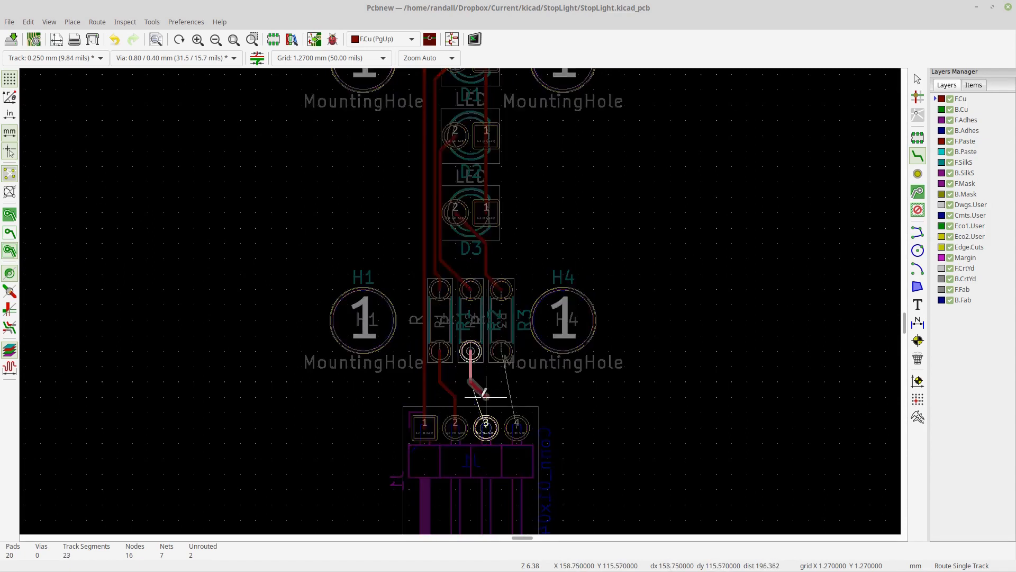
{"action": "left_click", "coordinate": [486, 427]}
{"action": "left_click", "coordinate": [502, 351]}
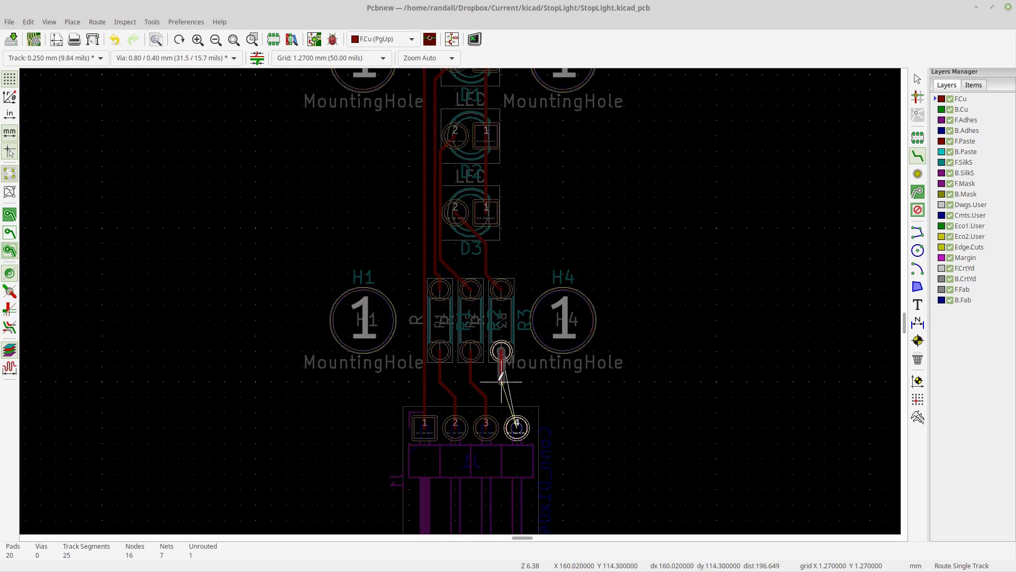
{"action": "left_click", "coordinate": [517, 427]}
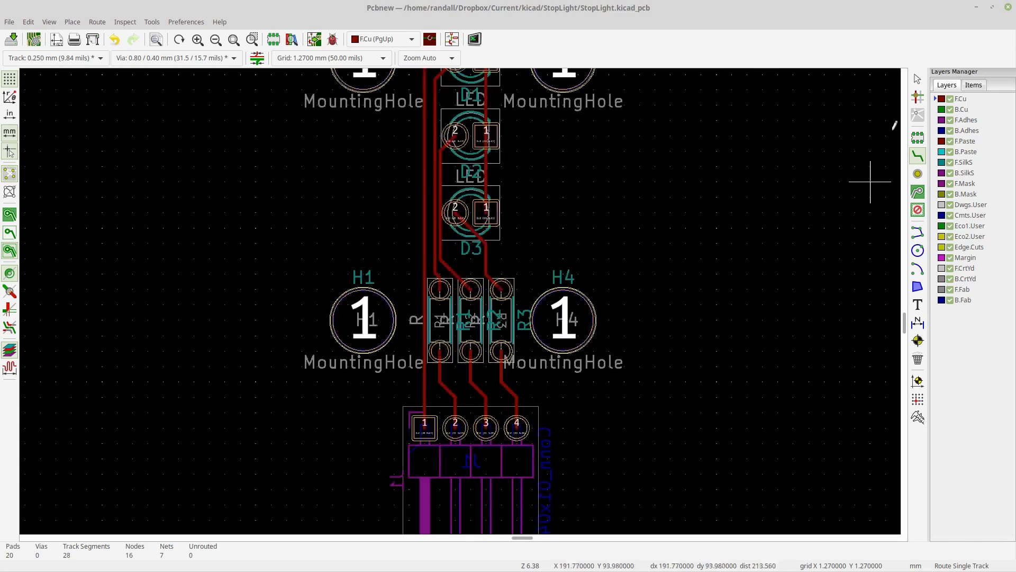
{"action": "left_click", "coordinate": [918, 79]}
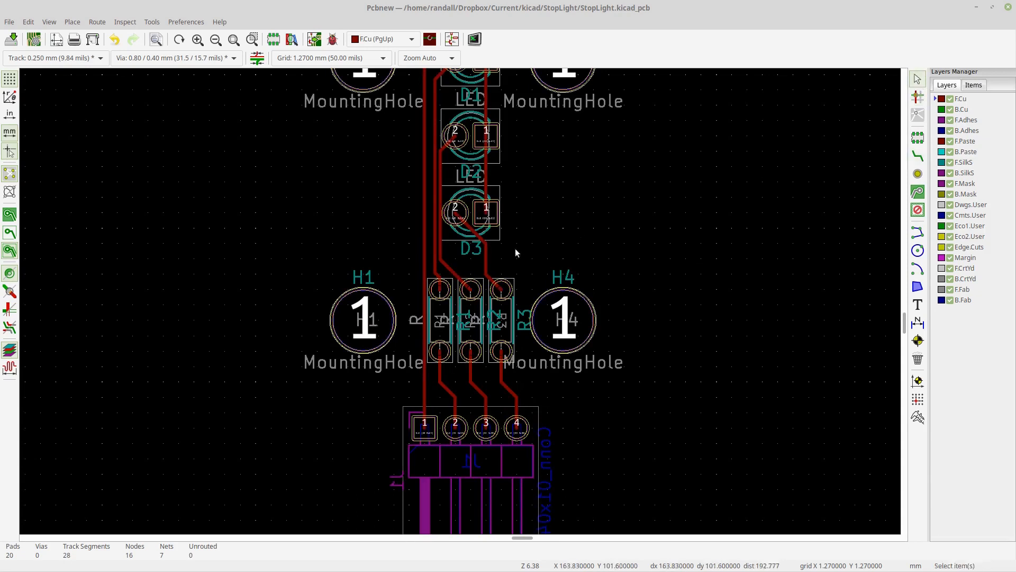
{"action": "left_click", "coordinate": [438, 276]}
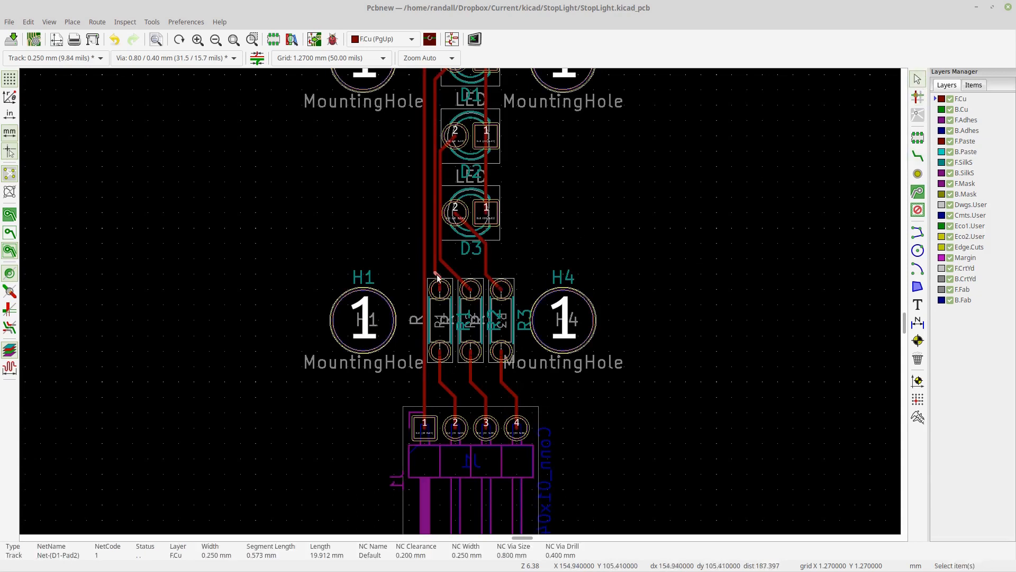
- Drag the D1 and D3 pad-2 tracks in 45-degree mode to reshape their bends just below LED D3
{"action": "right_click", "coordinate": [438, 276]}
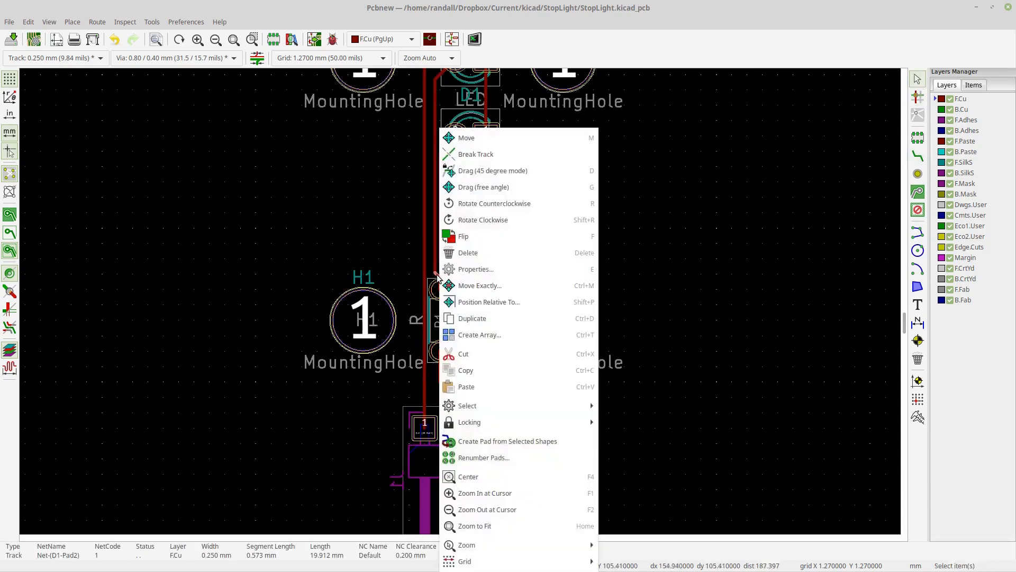
{"action": "left_click", "coordinate": [492, 171]}
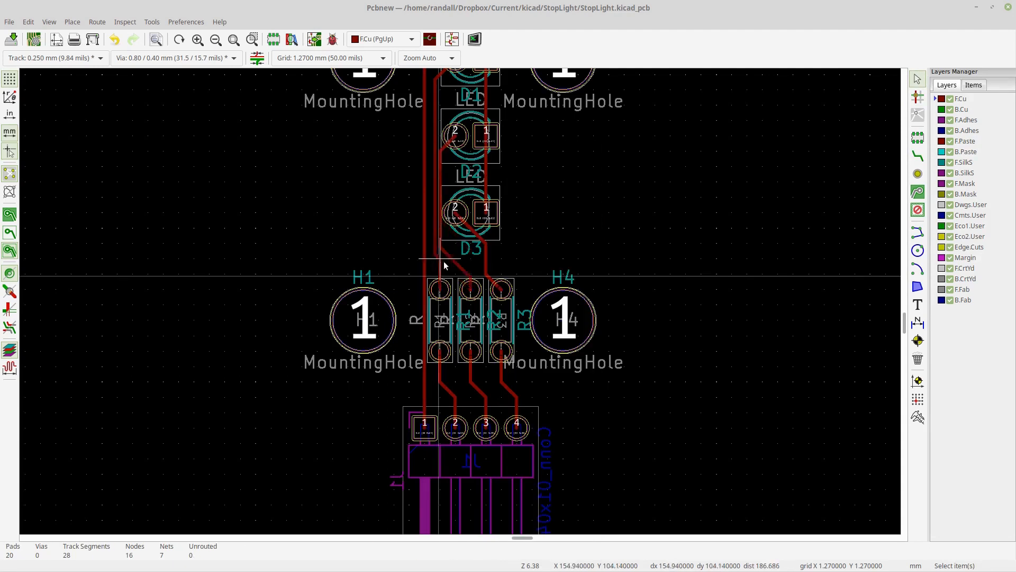
{"action": "left_click", "coordinate": [450, 263]}
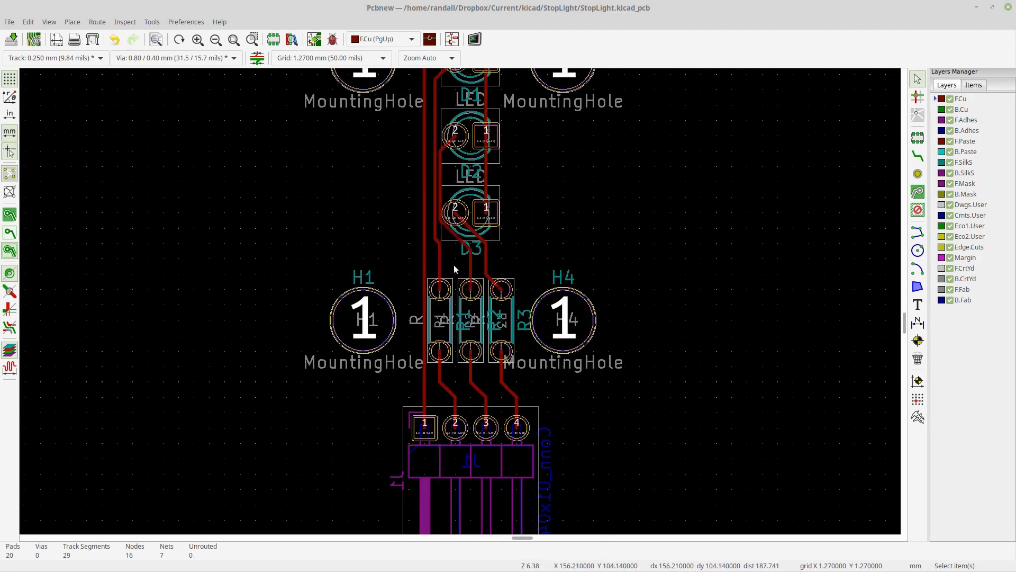
{"action": "right_click", "coordinate": [475, 236]}
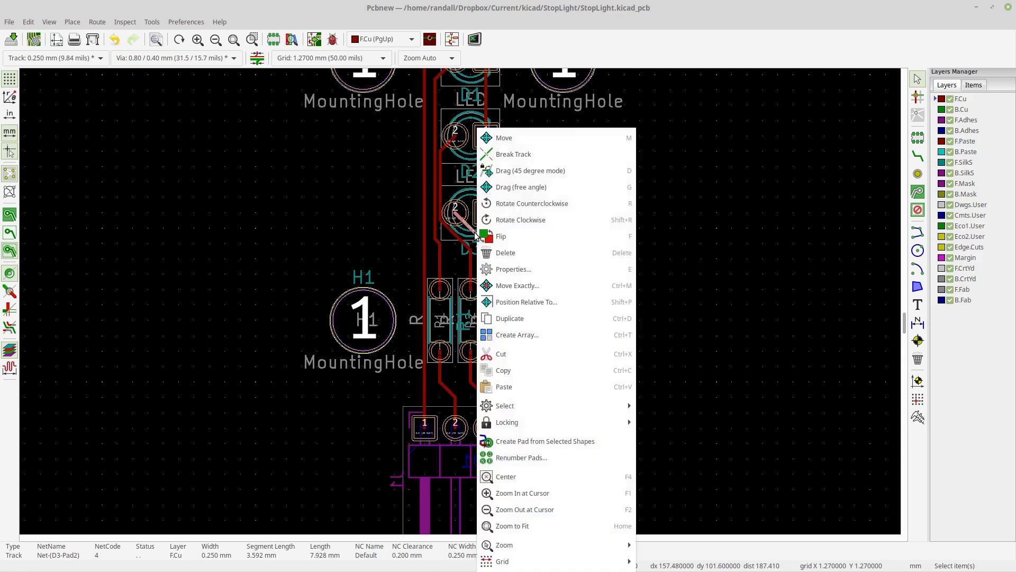
{"action": "left_click", "coordinate": [508, 170]}
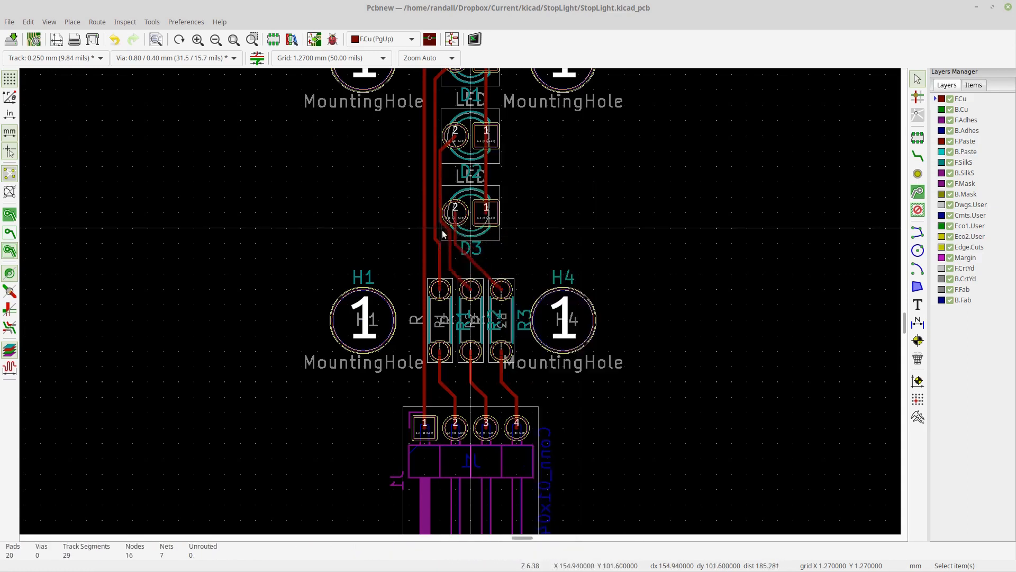
{"action": "left_click", "coordinate": [443, 247]}
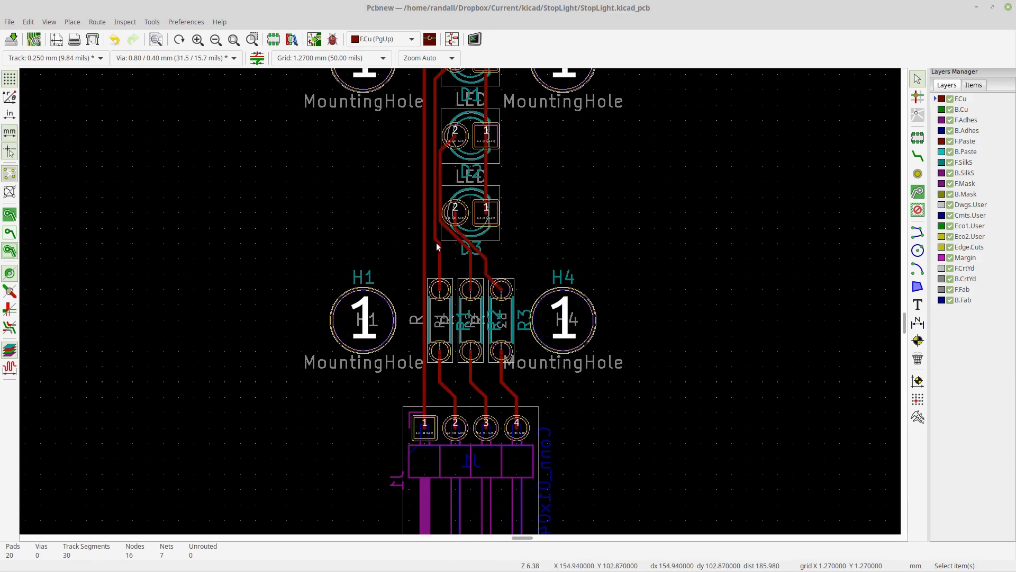
- Drag the D1 pad-2 track in free-angle mode to reposition its bend between D3 and the resistors
{"action": "right_click", "coordinate": [436, 243]}
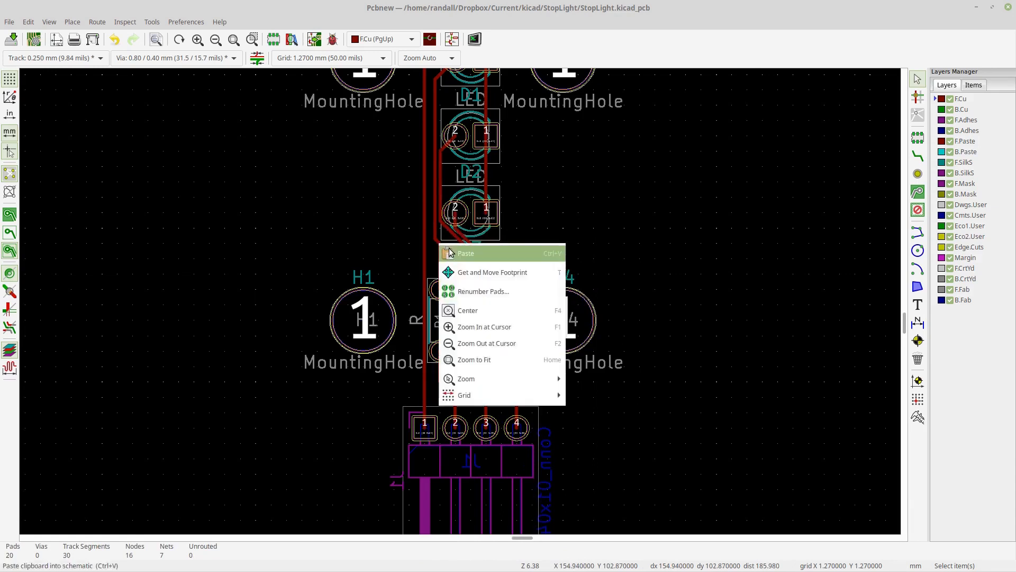
{"action": "left_click", "coordinate": [435, 241]}
{"action": "right_click", "coordinate": [436, 243]}
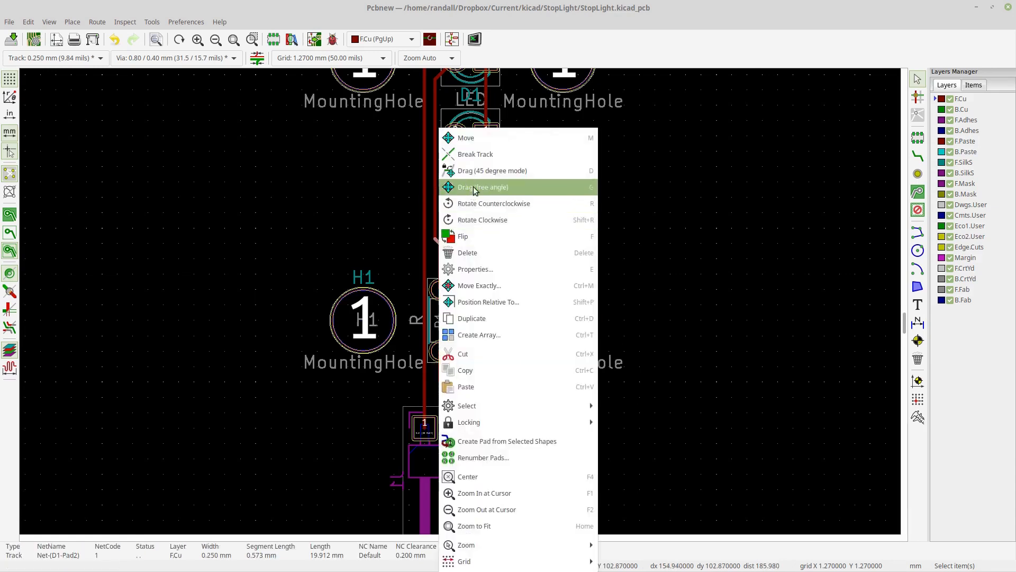
{"action": "left_click", "coordinate": [466, 166]}
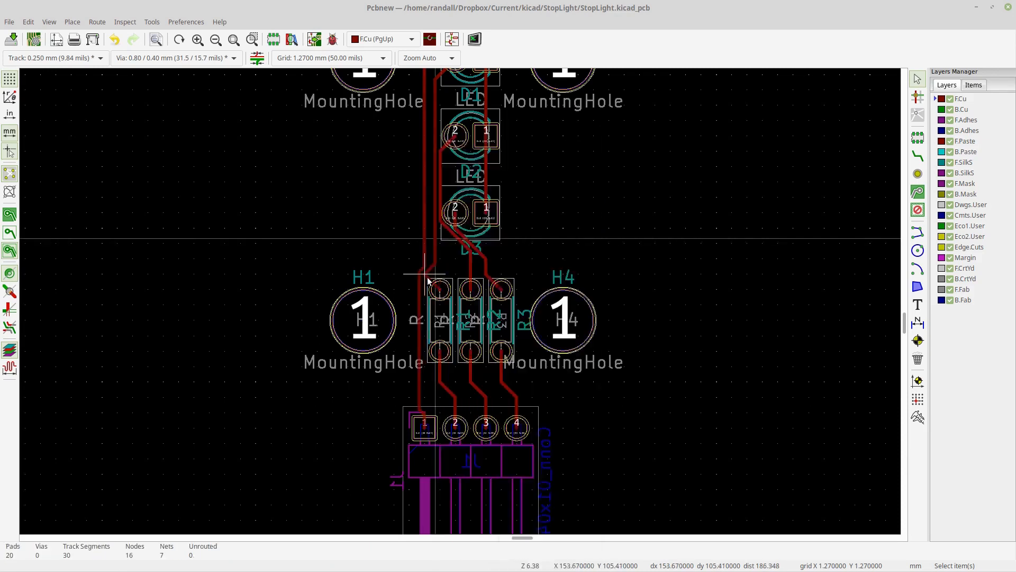
{"action": "left_click", "coordinate": [457, 250]}
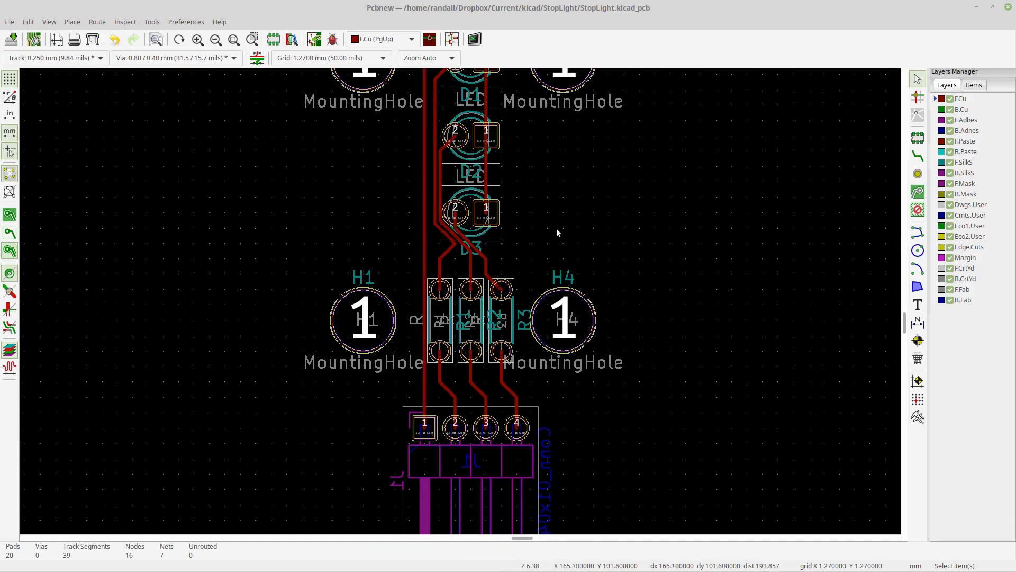
- Open the 3D Viewer to inspect the routed board
{"action": "scroll", "coordinate": [460, 303], "scroll_direction": "down", "scroll_amount": 1}
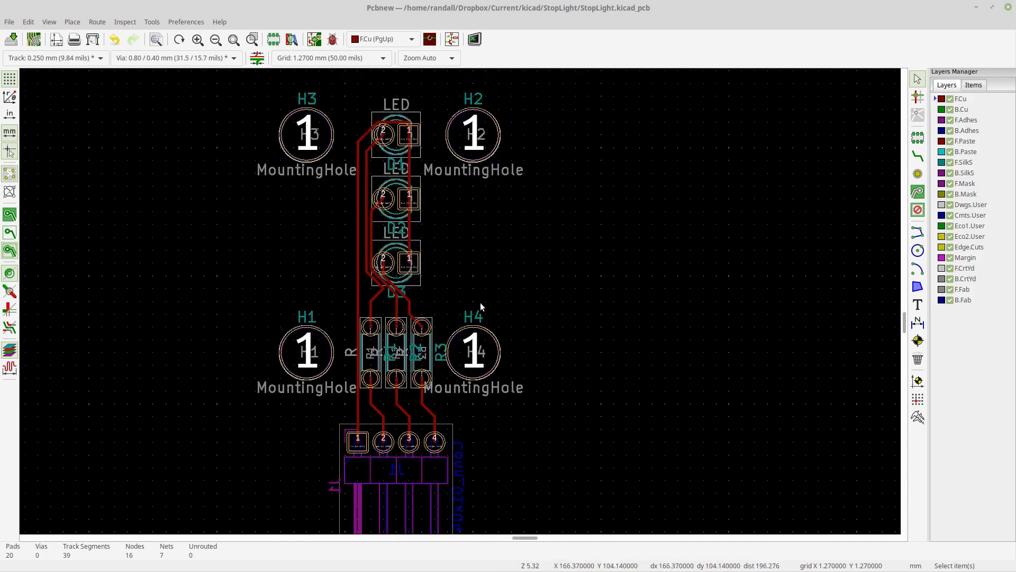
{"action": "middle_click_drag", "start_coordinate": [480, 287], "coordinate": [511, 275]}
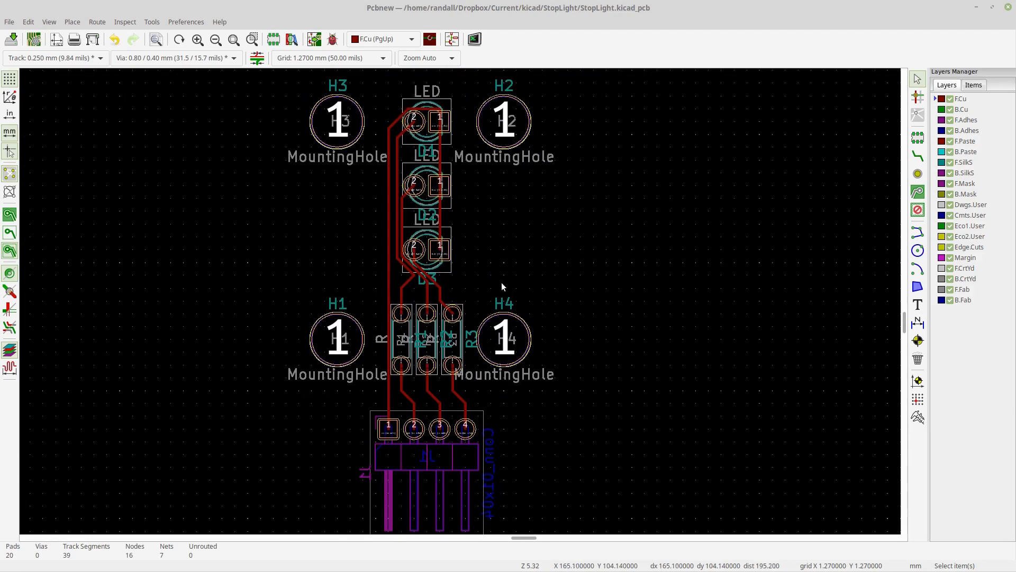
{"action": "scroll", "coordinate": [602, 292], "scroll_direction": "down", "scroll_amount": 1}
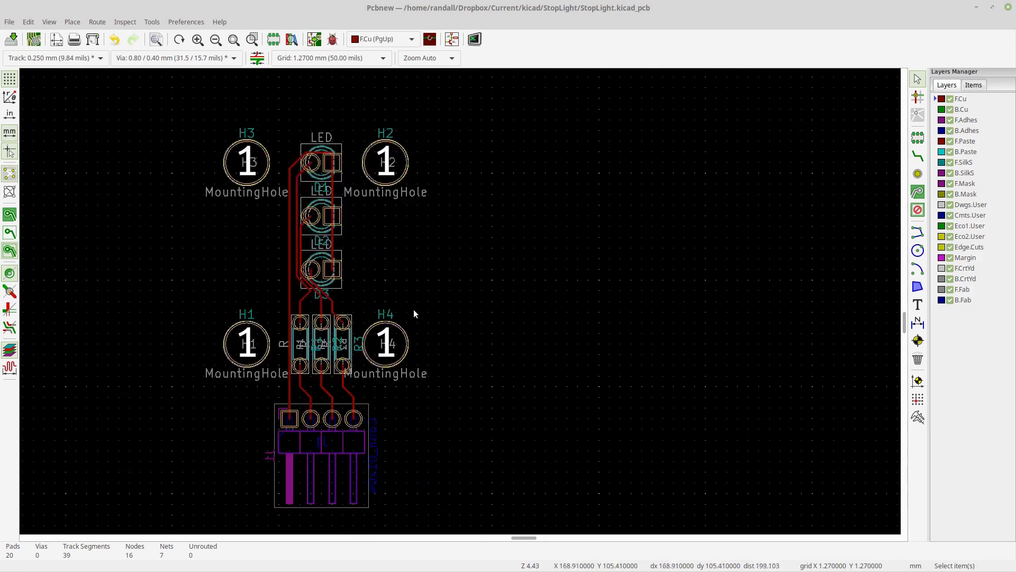
{"action": "middle_click_drag", "start_coordinate": [414, 309], "coordinate": [609, 304]}
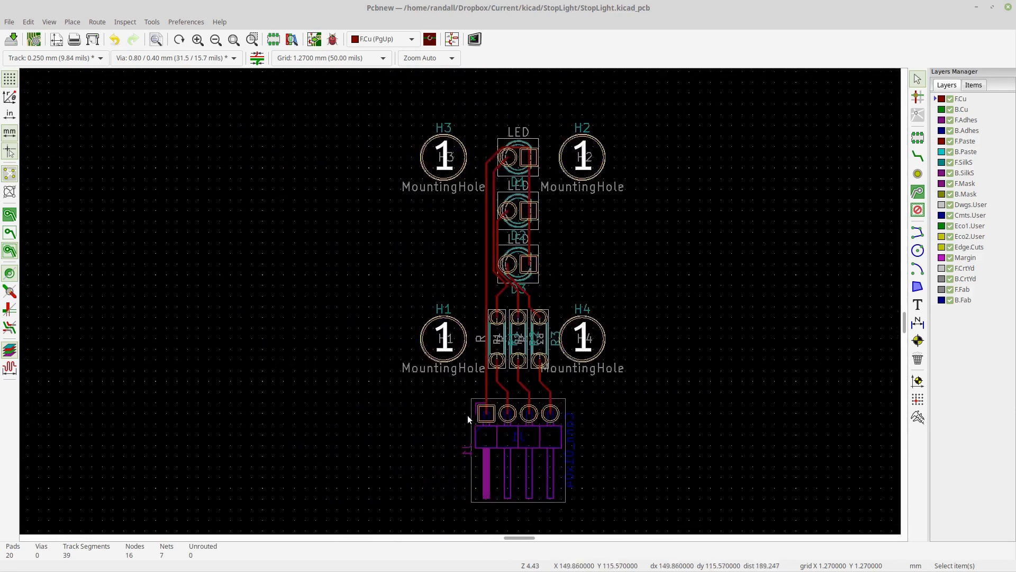
{"action": "left_click", "coordinate": [50, 23]}
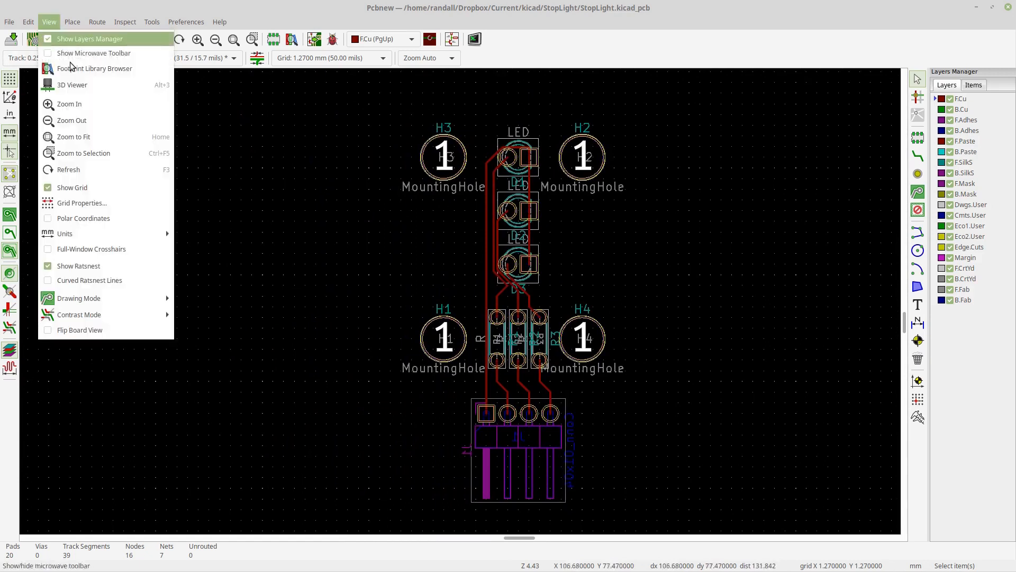
{"action": "left_click", "coordinate": [73, 83]}
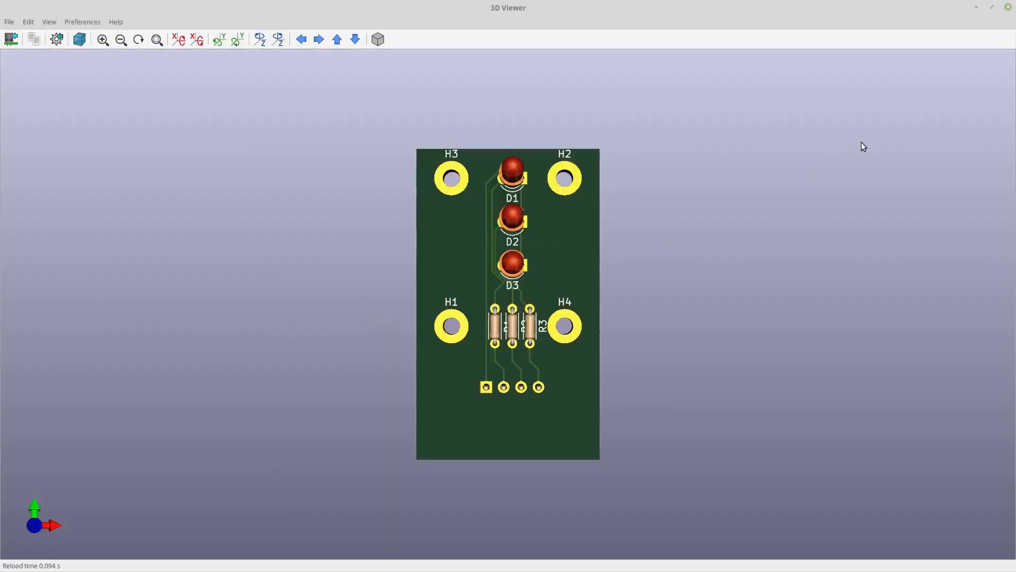
- Shrink the 3D Viewer window and arrange it beside the board editor window to compare both views
{"action": "left_click", "coordinate": [993, 7]}
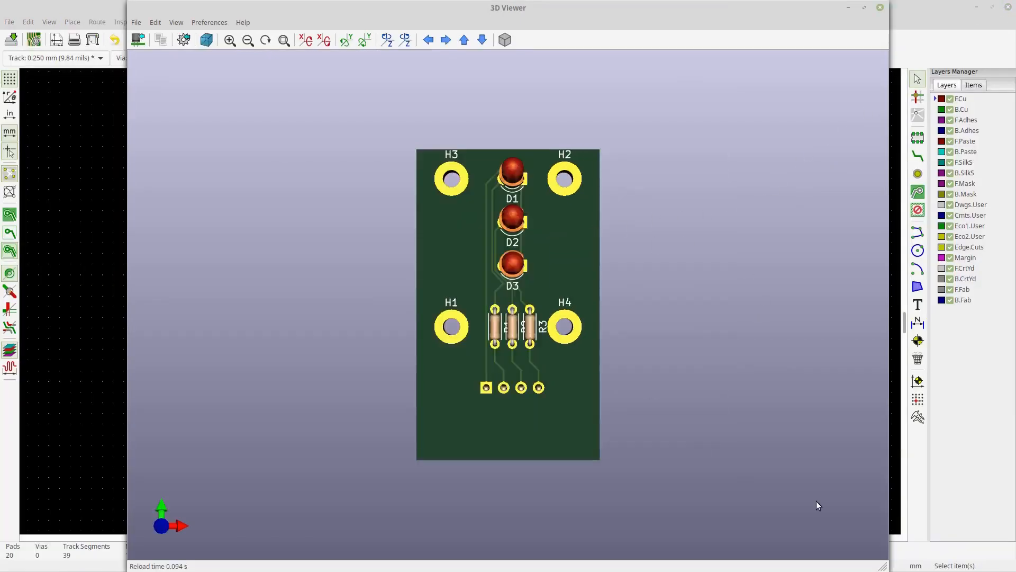
{"action": "left_click_drag", "start_coordinate": [884, 567], "coordinate": [407, 444]}
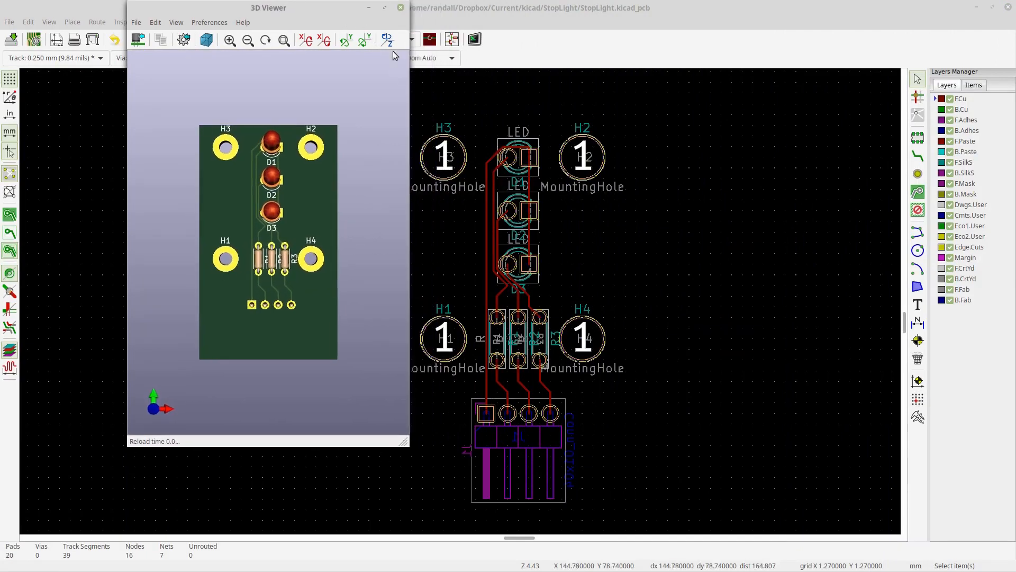
{"action": "left_click_drag", "start_coordinate": [370, 0], "coordinate": [395, 60]}
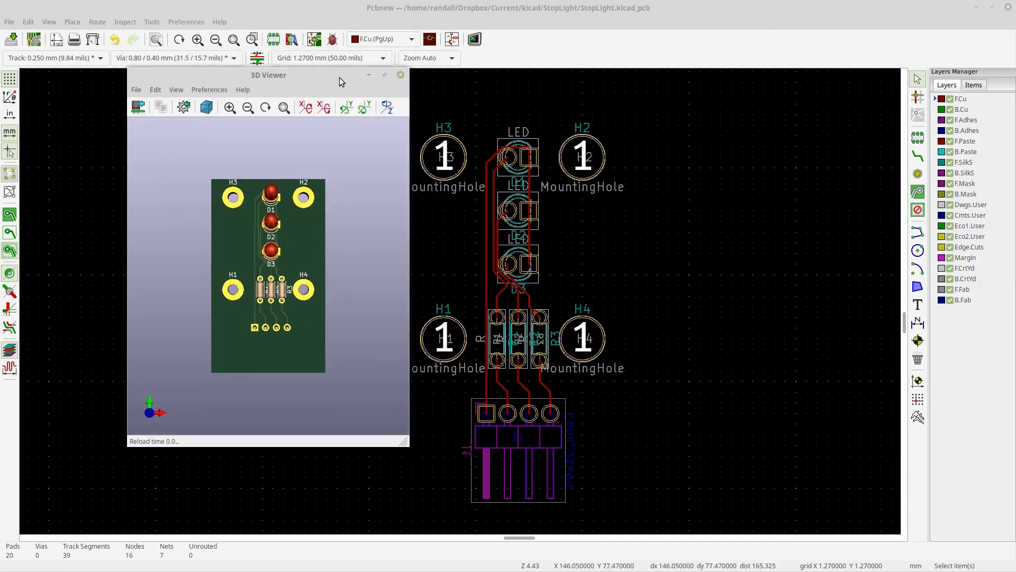
{"action": "left_click_drag", "start_coordinate": [339, 78], "coordinate": [893, 89]}
{"action": "left_click_drag", "start_coordinate": [839, 12], "coordinate": [450, 42]}
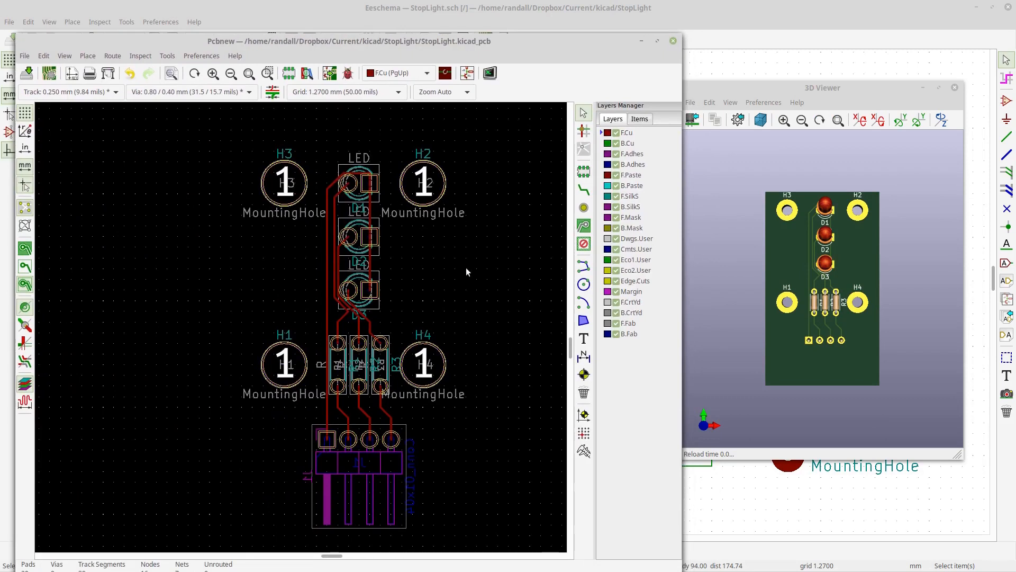
{"action": "middle_click_drag", "start_coordinate": [466, 268], "coordinate": [412, 281]}
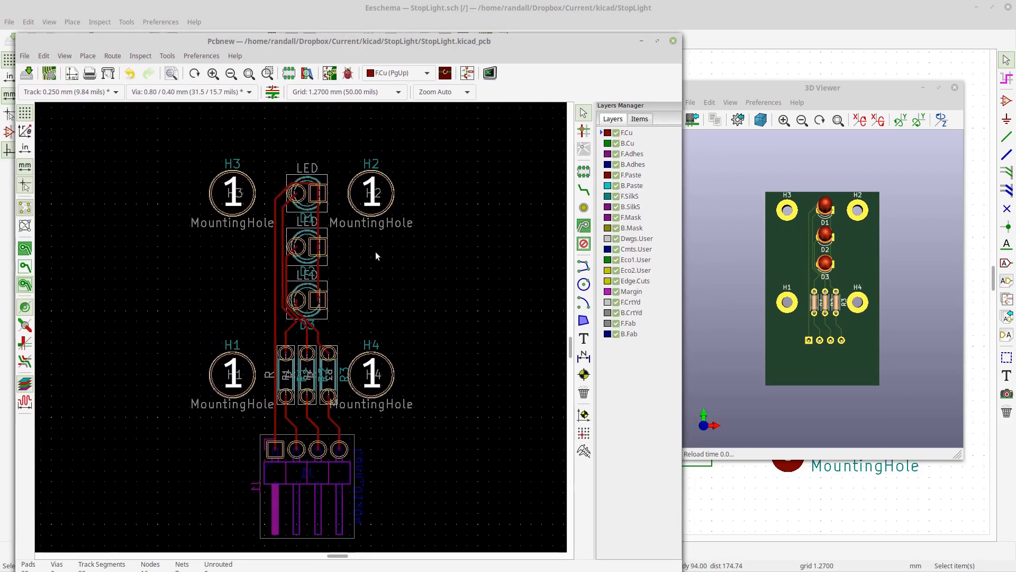
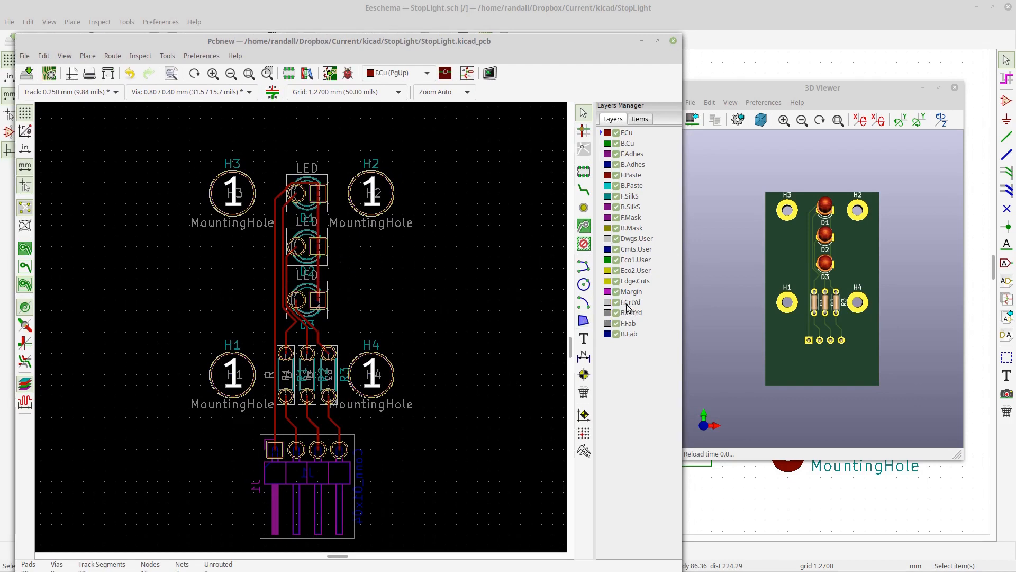
- Draw a rectangular board outline on the Edge.Cuts layer enclosing the mounting holes, LEDs and resistors
{"action": "left_click", "coordinate": [630, 282]}
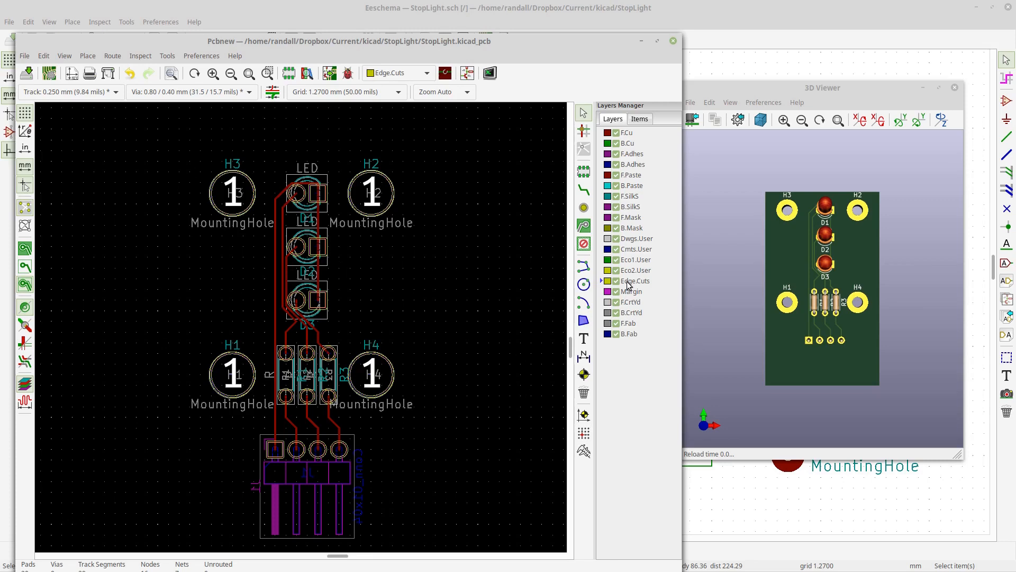
{"action": "left_click", "coordinate": [584, 266]}
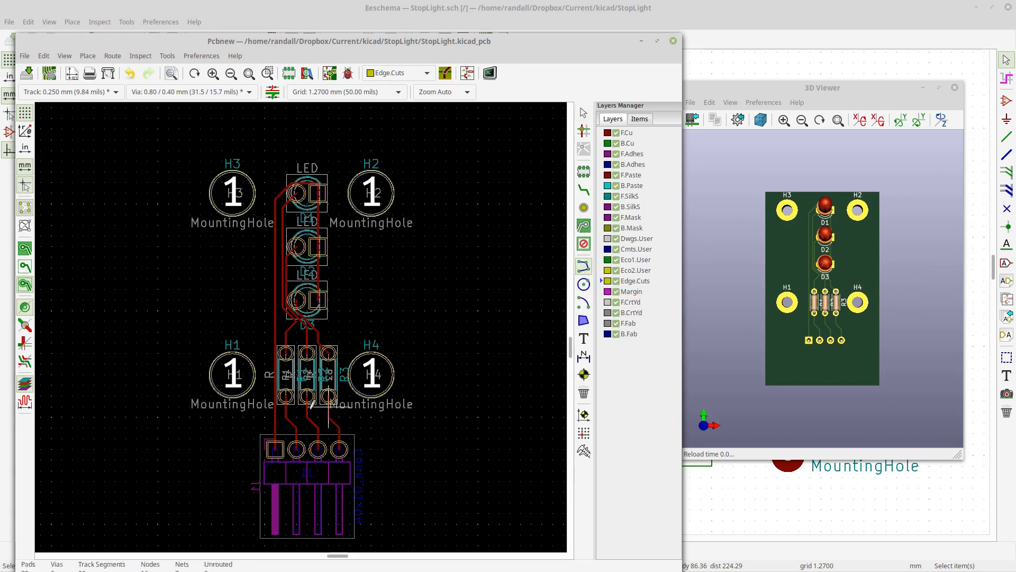
{"action": "left_click", "coordinate": [199, 449]}
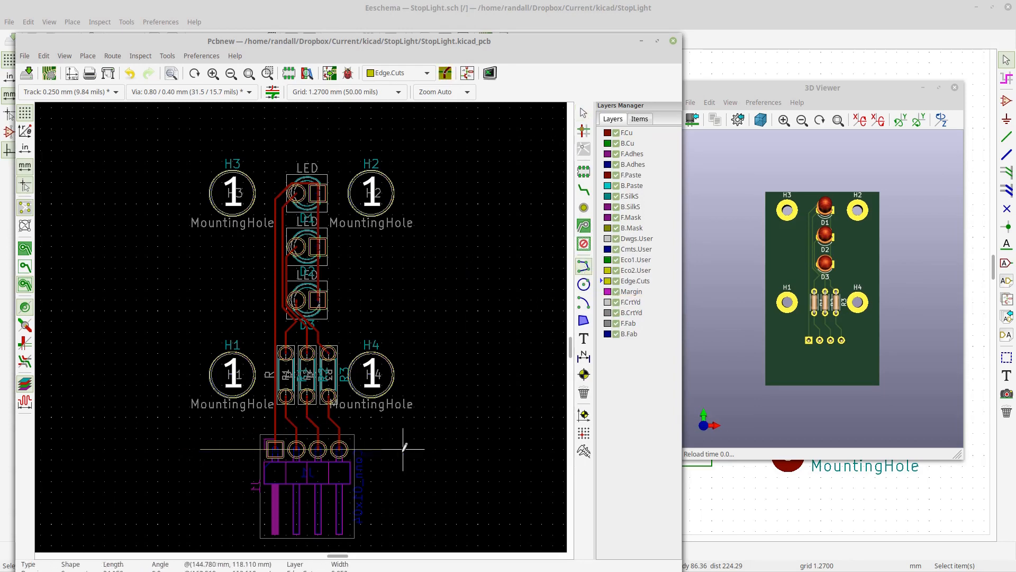
{"action": "left_click", "coordinate": [403, 449]}
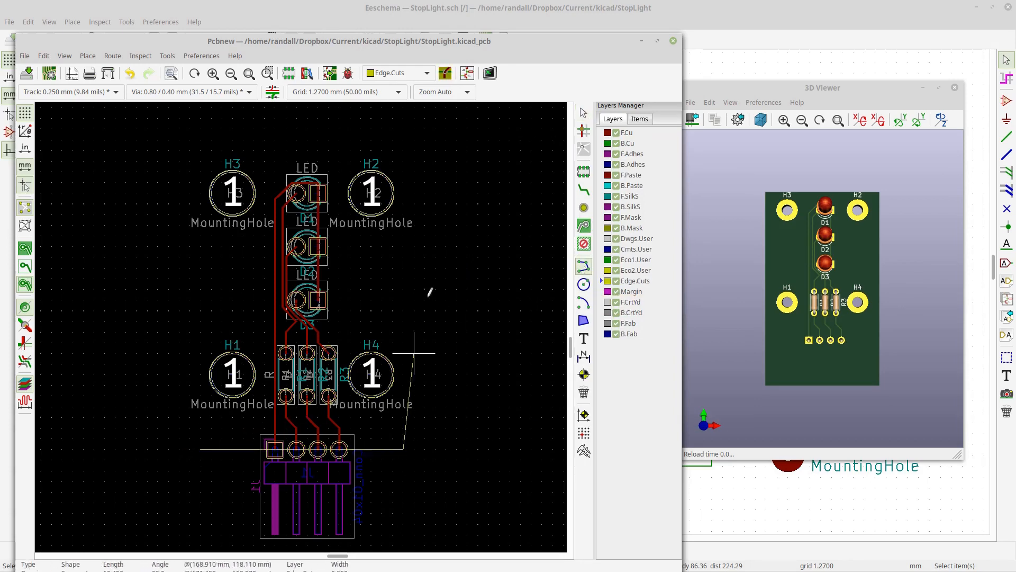
{"action": "left_click", "coordinate": [403, 160]}
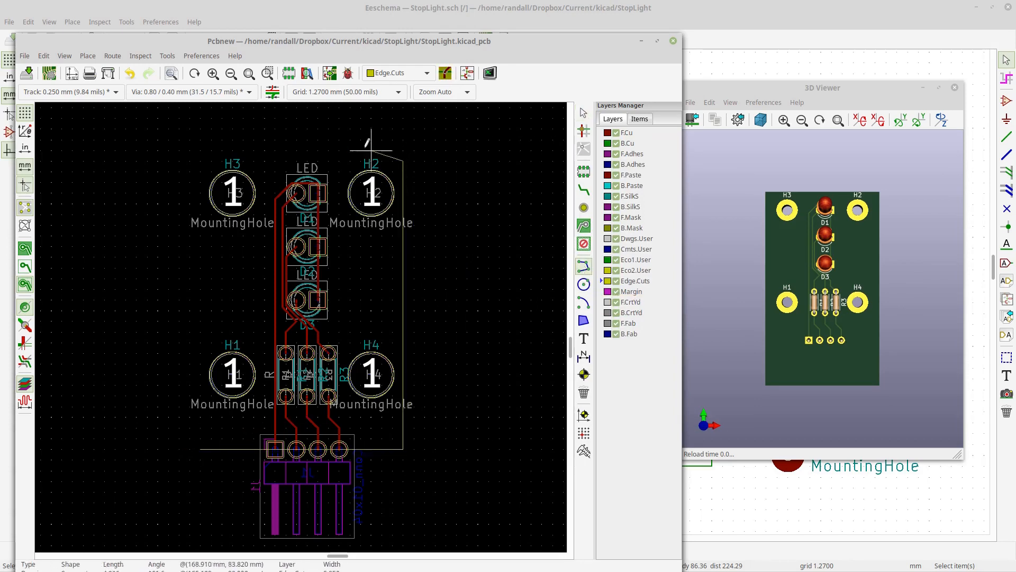
{"action": "left_click", "coordinate": [201, 161]}
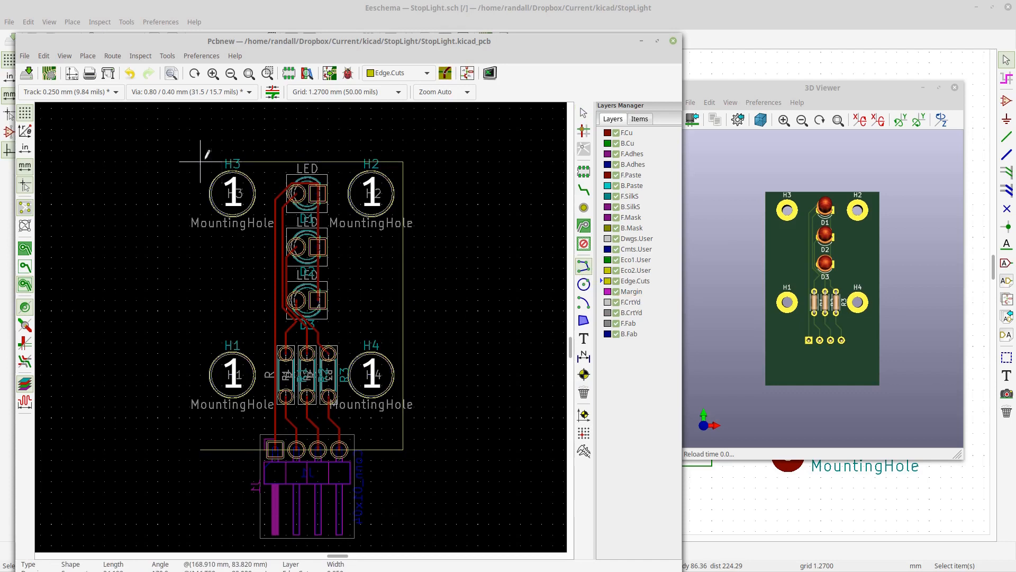
{"action": "left_click", "coordinate": [200, 449]}
{"action": "left_click", "coordinate": [201, 446]}
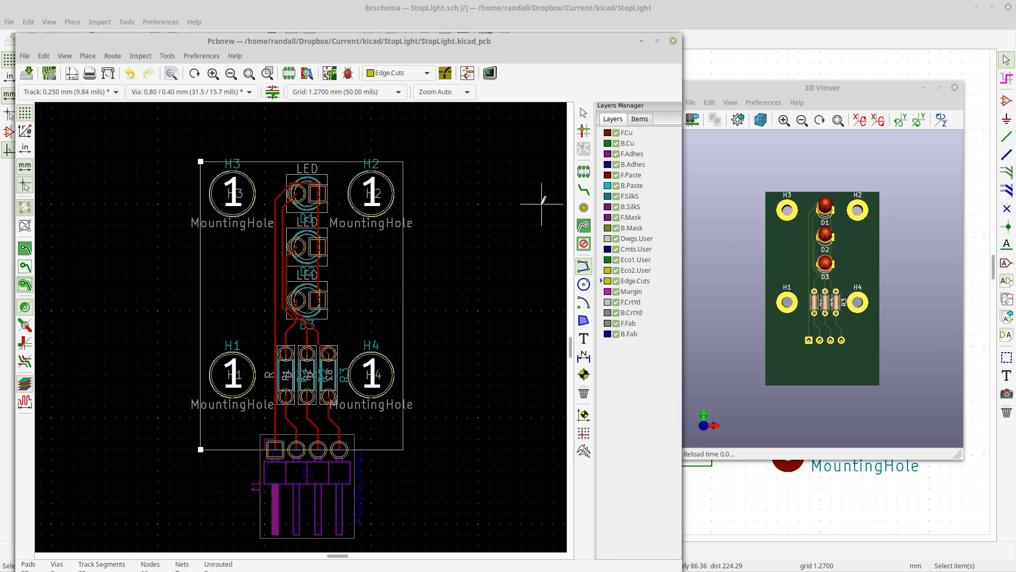
{"action": "left_click", "coordinate": [584, 112]}
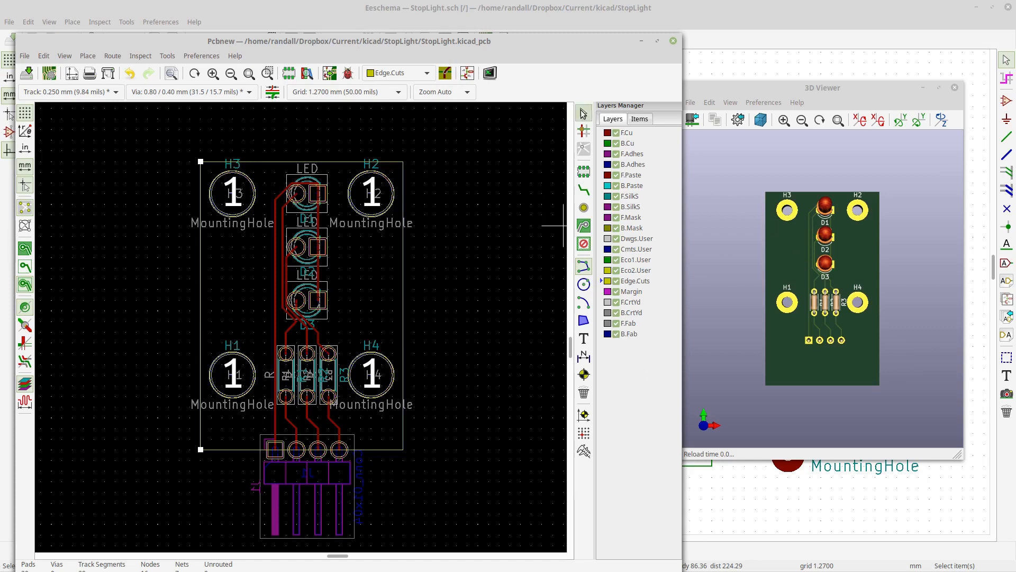
- Move the bottom edge of the board outline down so it runs below the connector pads
{"action": "left_click_drag", "start_coordinate": [804, 167], "coordinate": [807, 186]}
{"action": "left_click_drag", "start_coordinate": [867, 413], "coordinate": [799, 330]}
{"action": "scroll", "coordinate": [816, 372], "scroll_direction": "up", "scroll_amount": 3}
{"action": "right_click", "coordinate": [800, 329]}
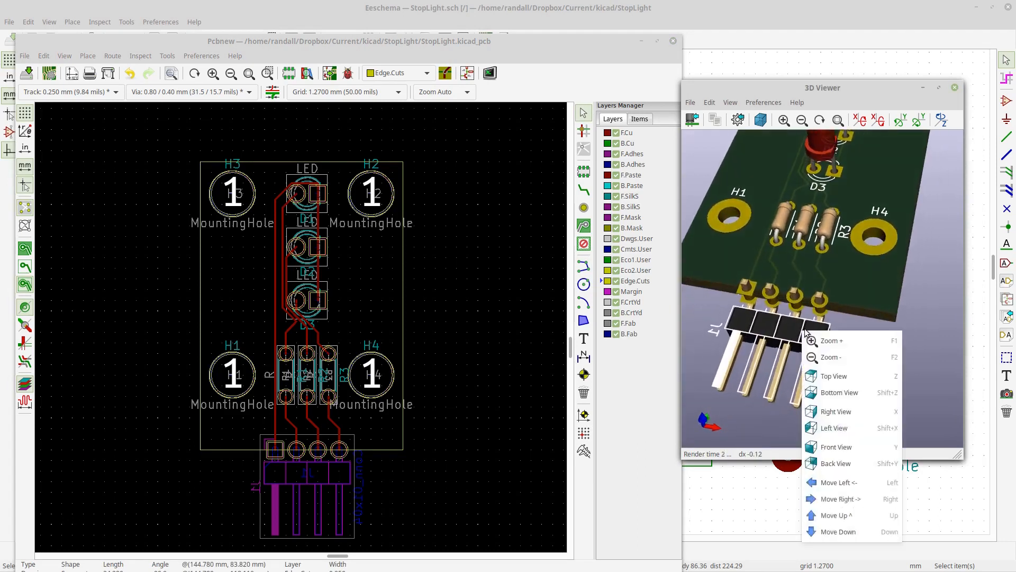
{"action": "left_click", "coordinate": [773, 336]}
{"action": "left_click", "coordinate": [227, 464]}
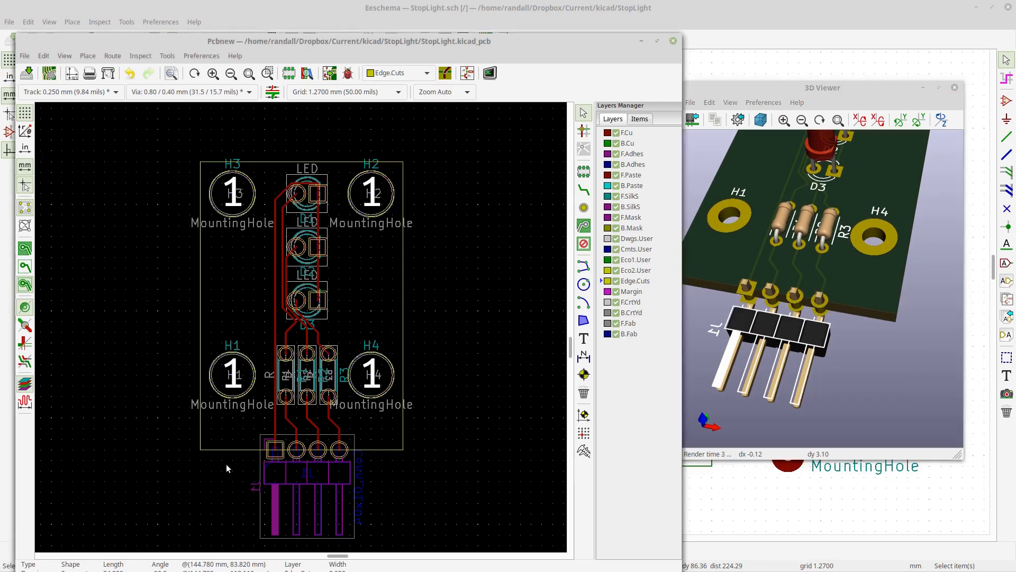
{"action": "left_click", "coordinate": [214, 448]}
{"action": "left_click", "coordinate": [223, 471]}
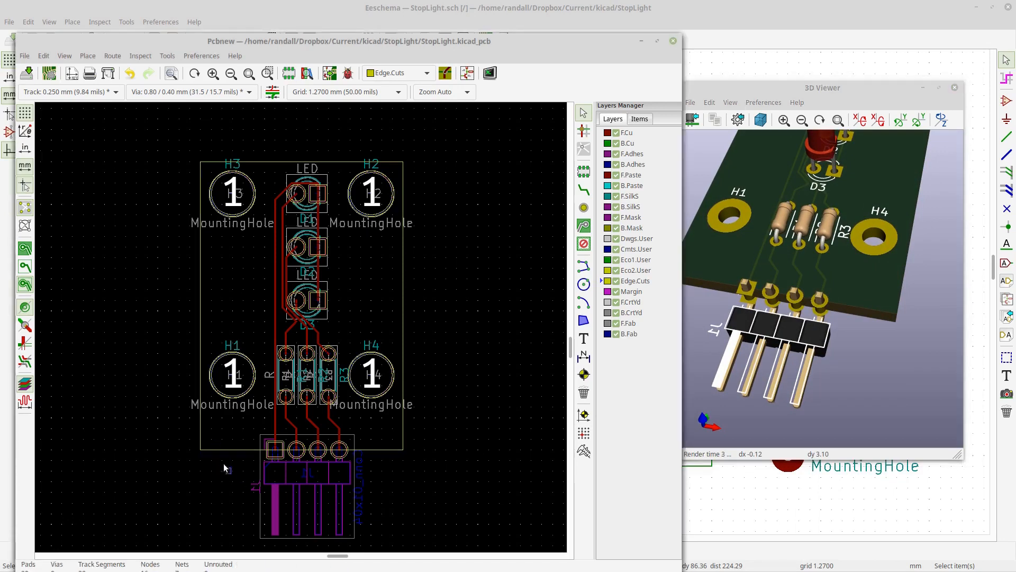
{"action": "left_click_drag", "start_coordinate": [211, 437], "coordinate": [211, 437]}
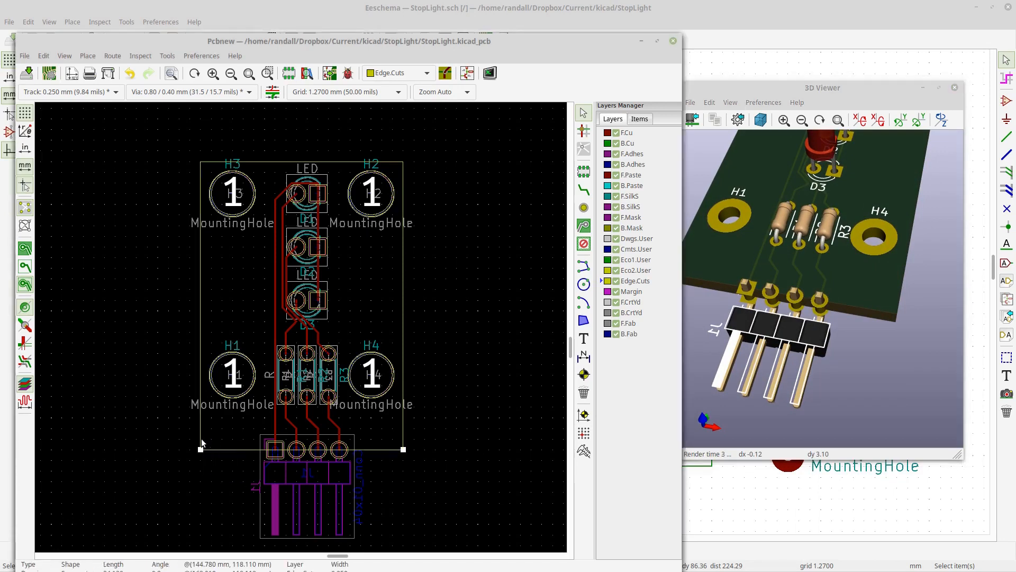
{"action": "left_click", "coordinate": [199, 451]}
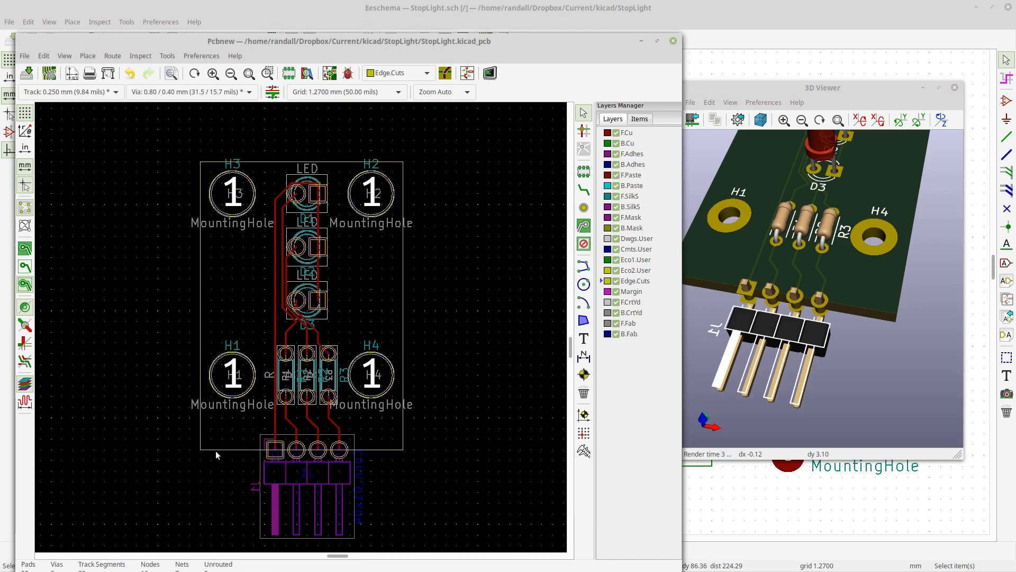
{"action": "left_click", "coordinate": [212, 449]}
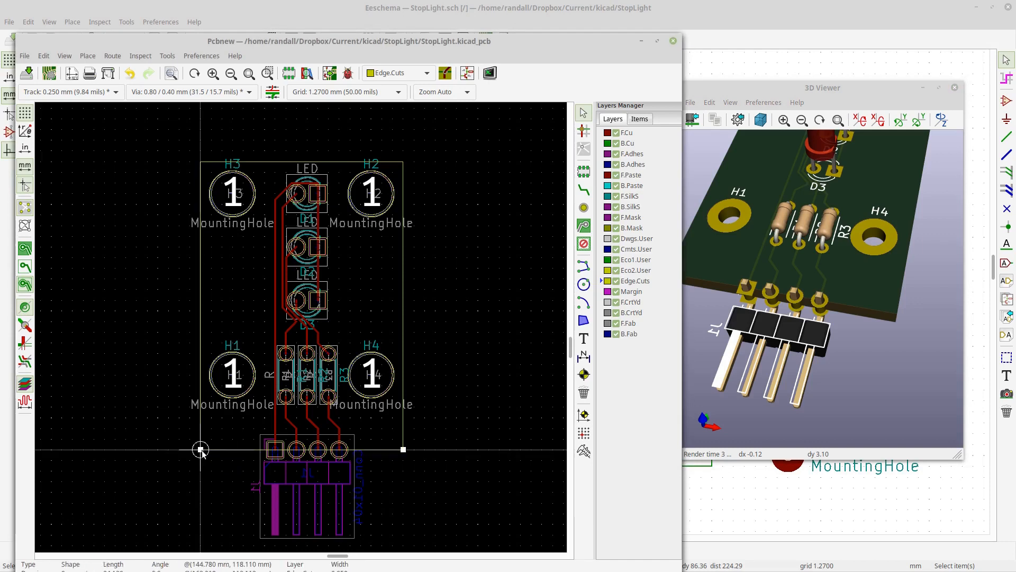
{"action": "left_click_drag", "start_coordinate": [201, 449], "coordinate": [201, 471]}
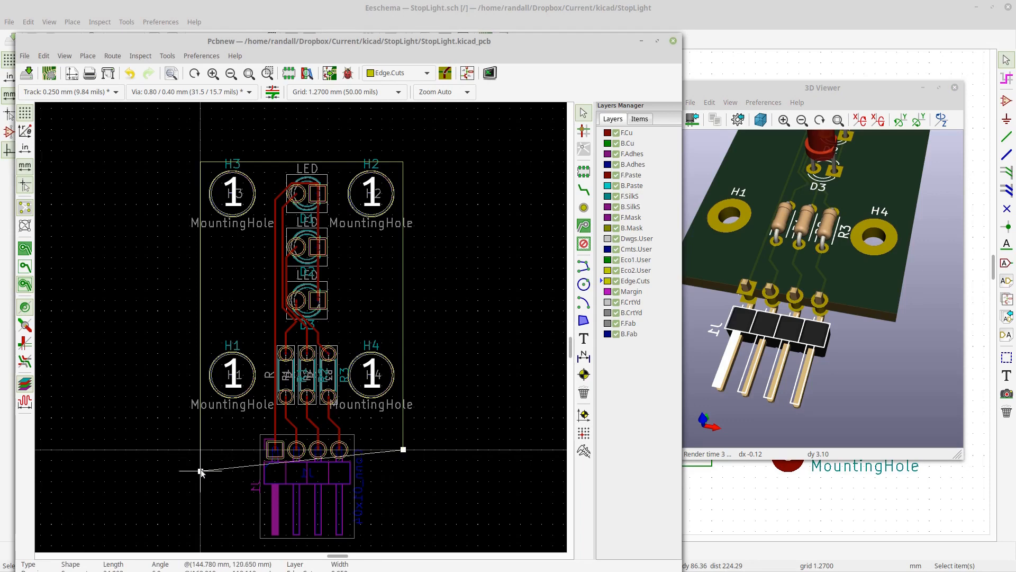
{"action": "left_click_drag", "start_coordinate": [404, 450], "coordinate": [403, 471]}
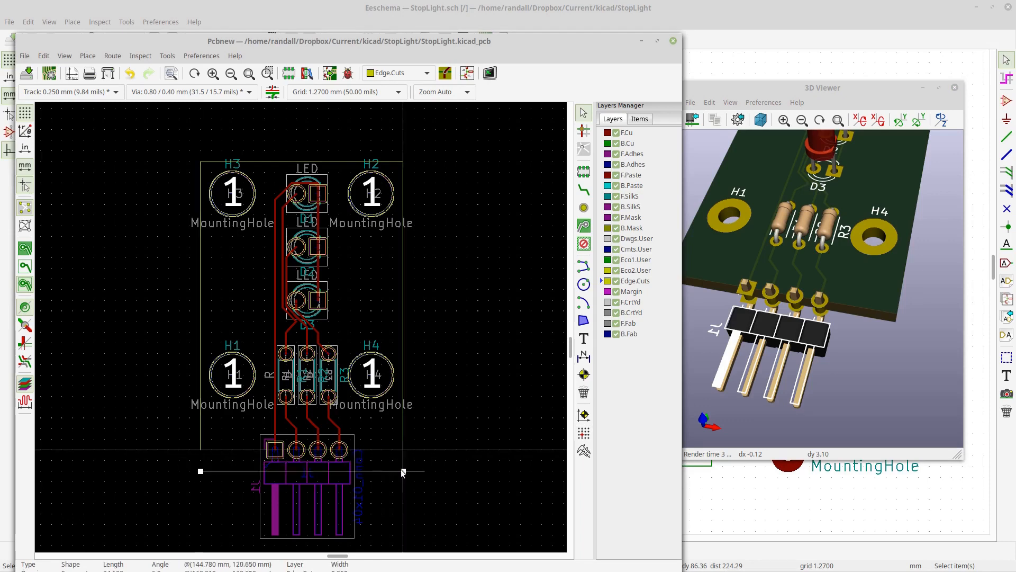
- Extend the lower ends of the outline's left and right sides to meet the new bottom edge
{"action": "left_click", "coordinate": [202, 448]}
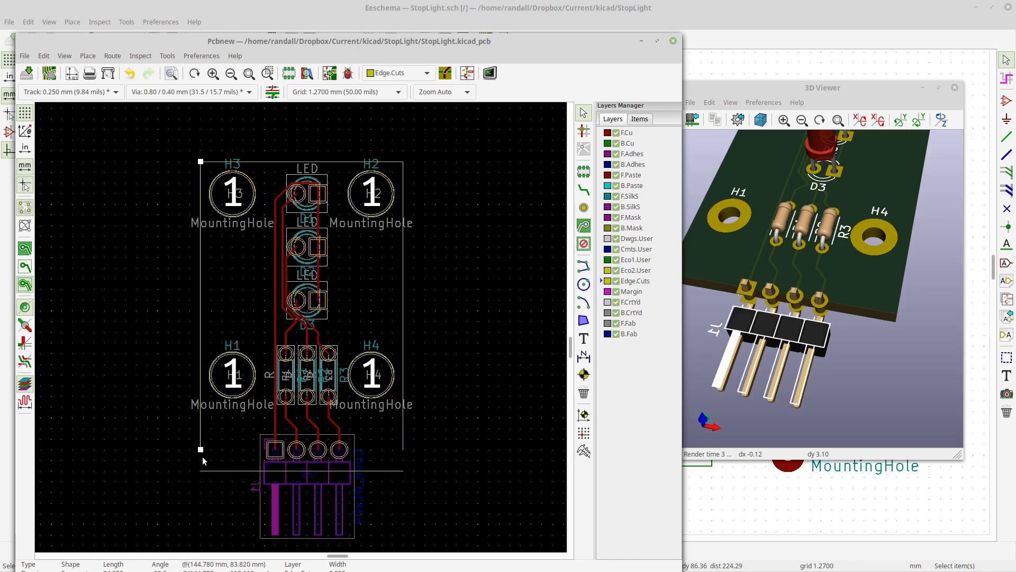
{"action": "left_click_drag", "start_coordinate": [201, 450], "coordinate": [201, 471]}
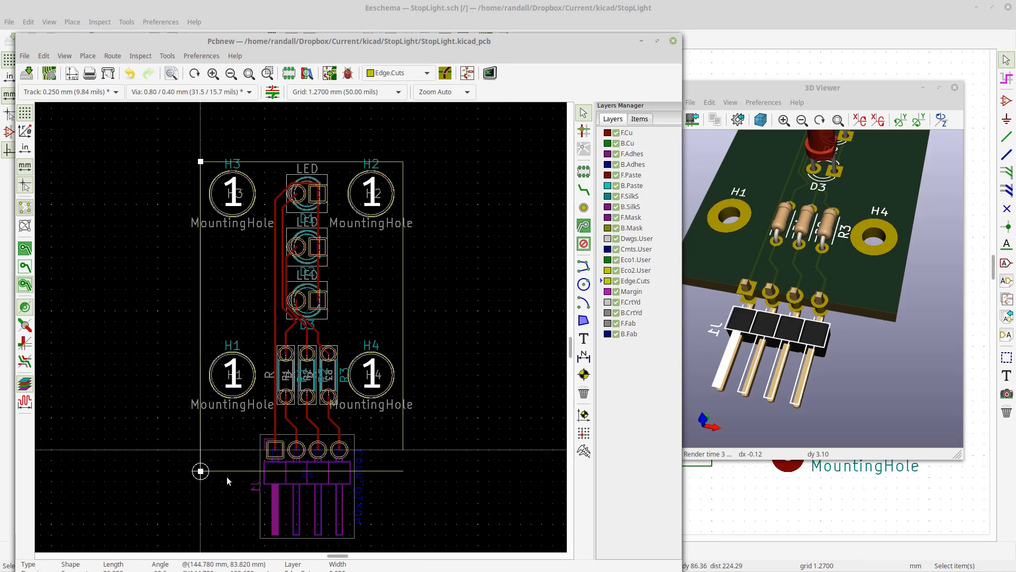
{"action": "left_click", "coordinate": [405, 451]}
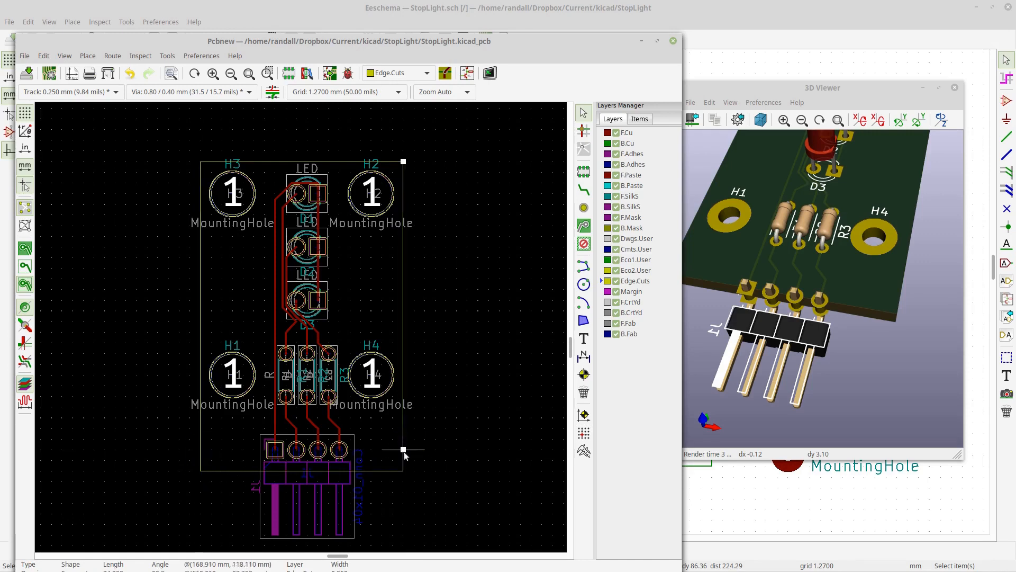
{"action": "left_click_drag", "start_coordinate": [404, 450], "coordinate": [403, 470]}
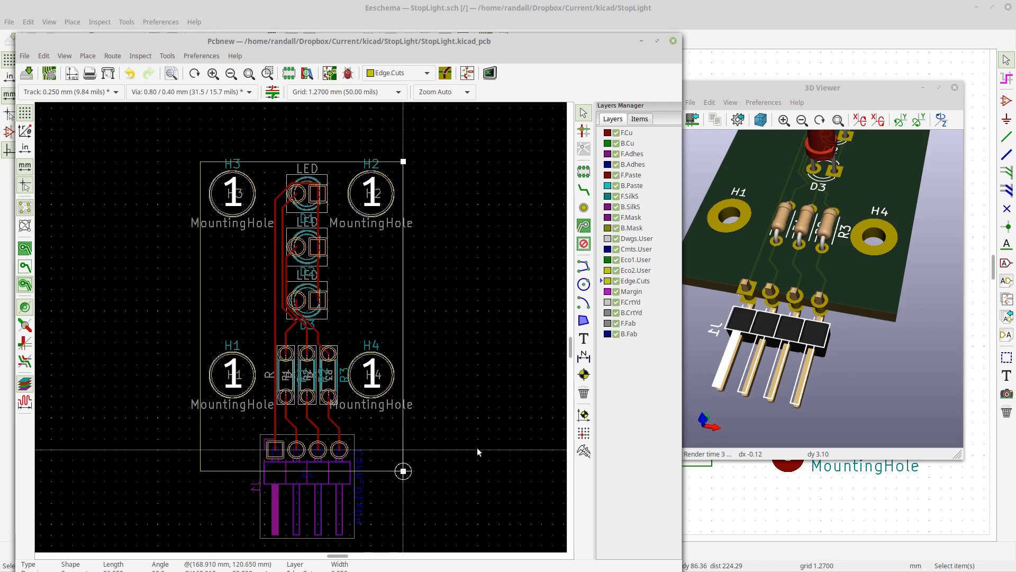
{"action": "left_click", "coordinate": [409, 497]}
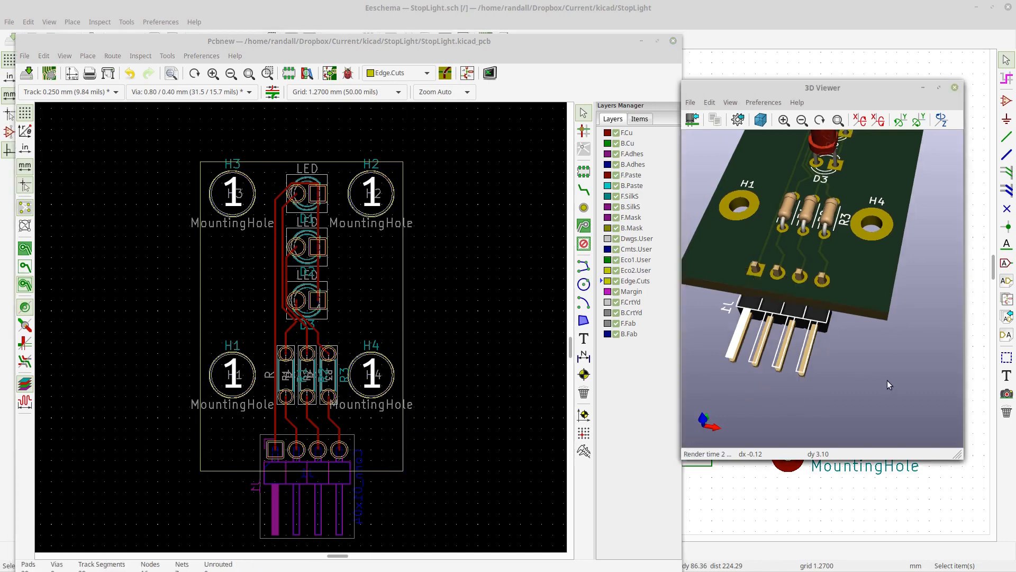
- Place a GND text on the F.SilkS layer above connector pin 1, with 1 mm width and 1 mm height
{"action": "scroll", "coordinate": [887, 380], "scroll_direction": "down", "scroll_amount": 5}
{"action": "left_click_drag", "start_coordinate": [887, 385], "coordinate": [842, 398]}
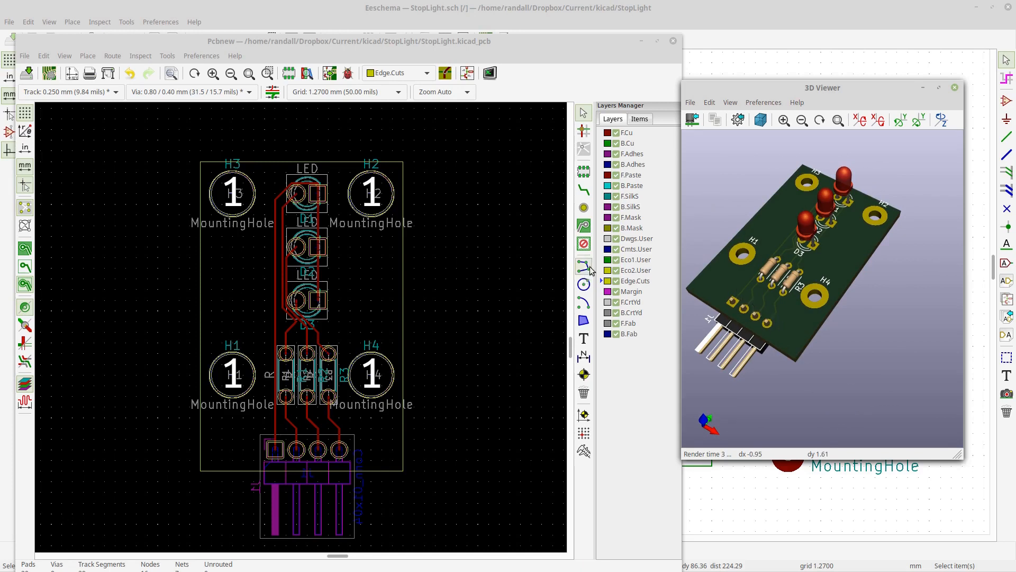
{"action": "left_click", "coordinate": [602, 197]}
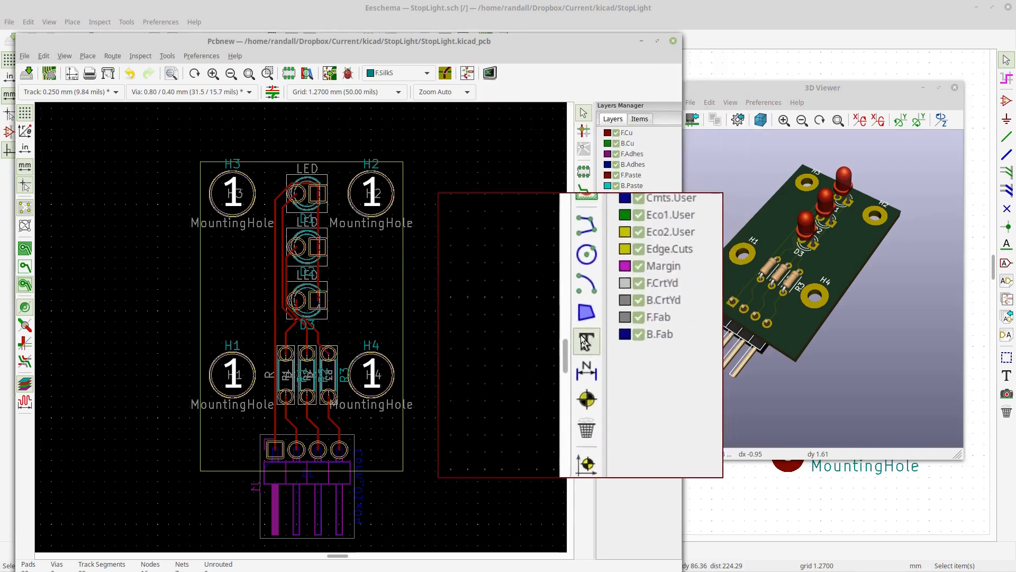
{"action": "left_click", "coordinate": [584, 339]}
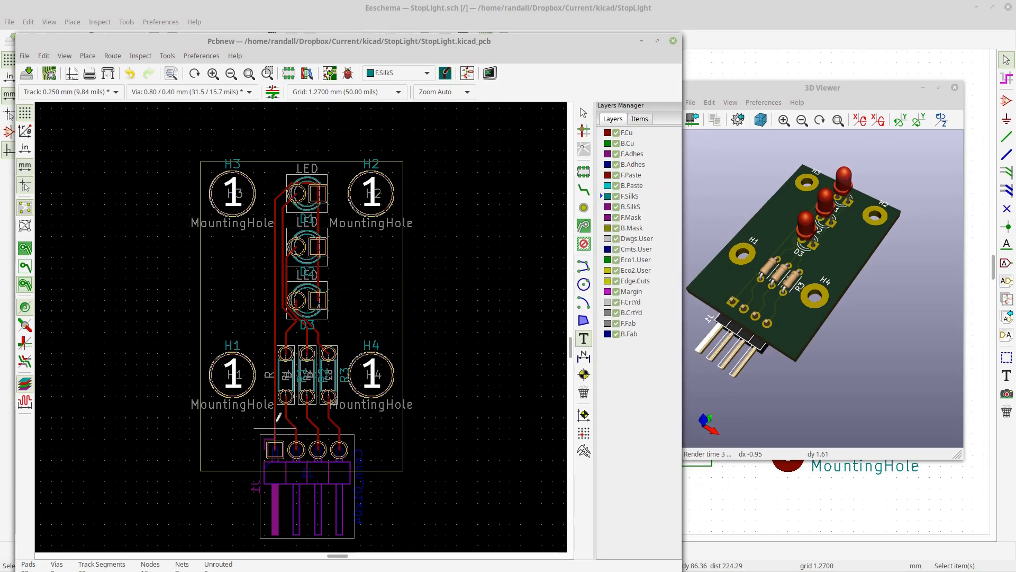
{"action": "left_click", "coordinate": [277, 417]}
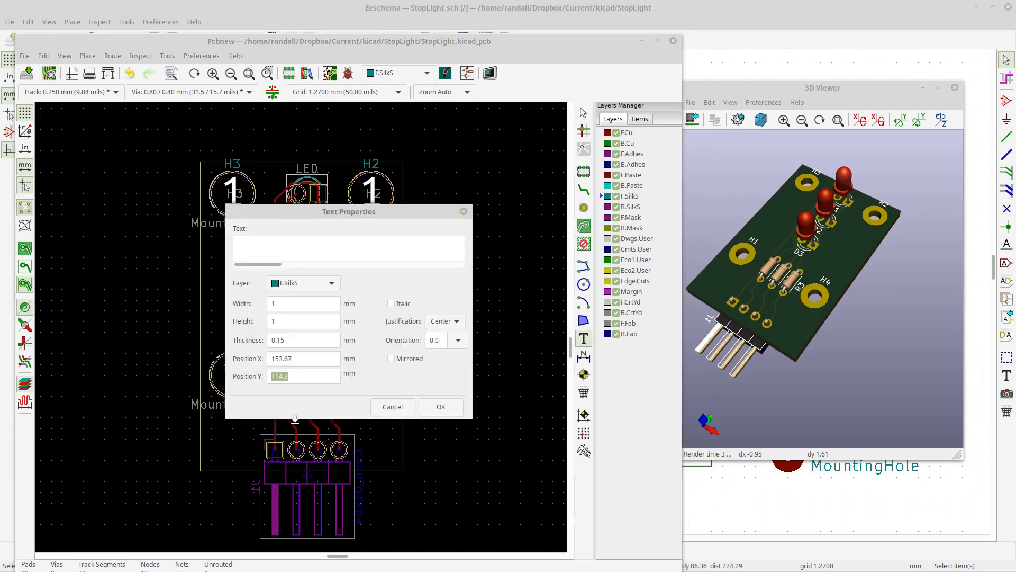
{"action": "type", "text": "GND"}
{"action": "double_click", "coordinate": [285, 303]}
{"action": "type", "text": "2"}
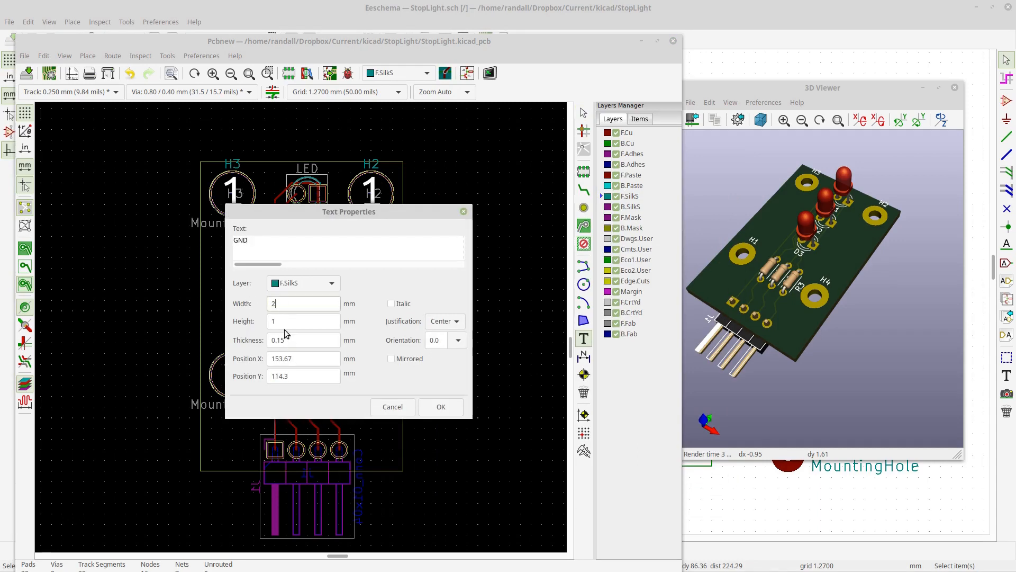
{"action": "double_click", "coordinate": [281, 321]}
{"action": "type", "text": "2"}
{"action": "double_click", "coordinate": [275, 302]}
{"action": "type", "text": "1"}
{"action": "key", "text": "Tab"}
{"action": "type", "text": "1"}
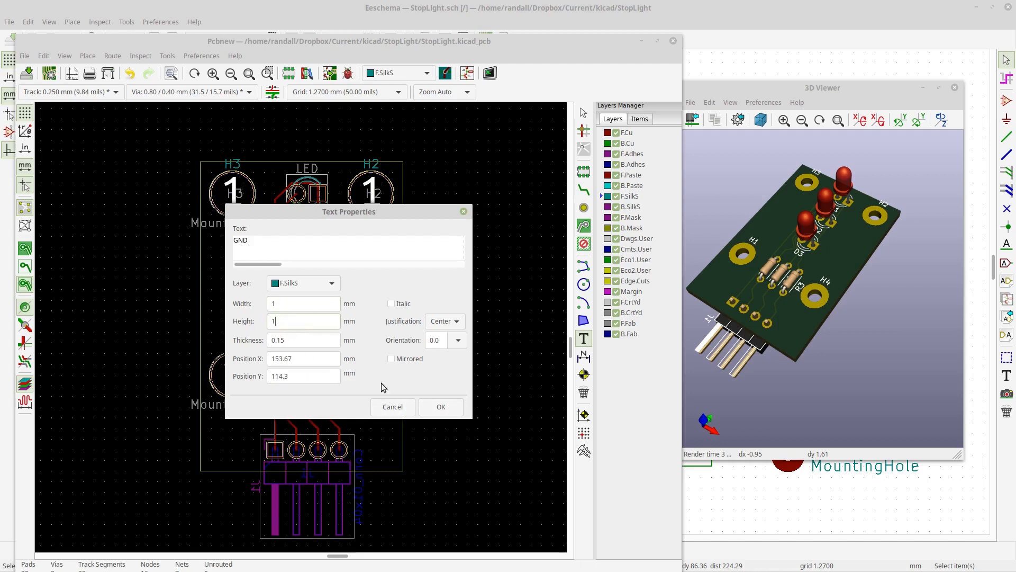
{"action": "left_click", "coordinate": [441, 406]}
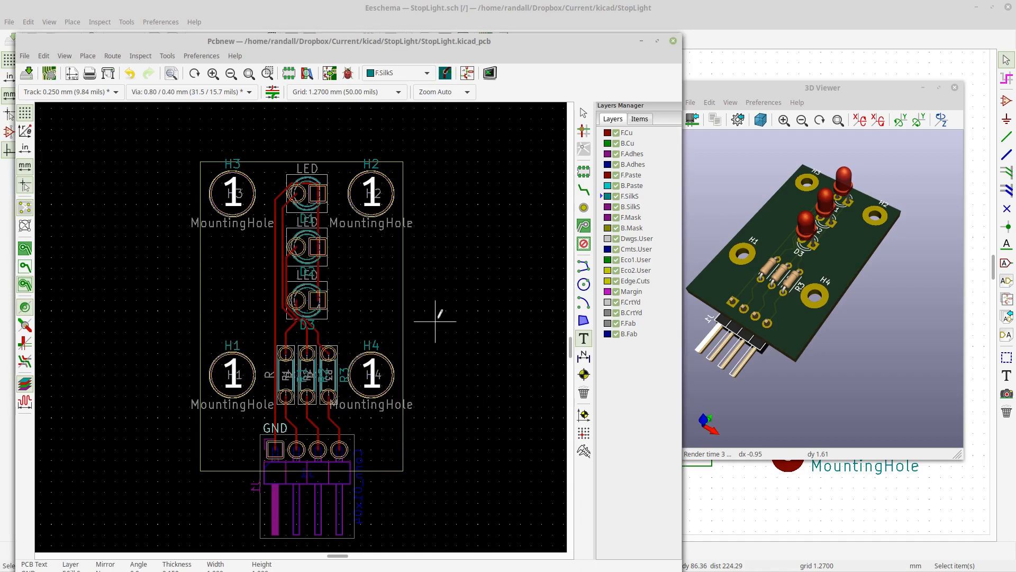
- Move and enlarge the 3D Viewer window and rotate the view to inspect the GND label and board outline
{"action": "left_click", "coordinate": [814, 394]}
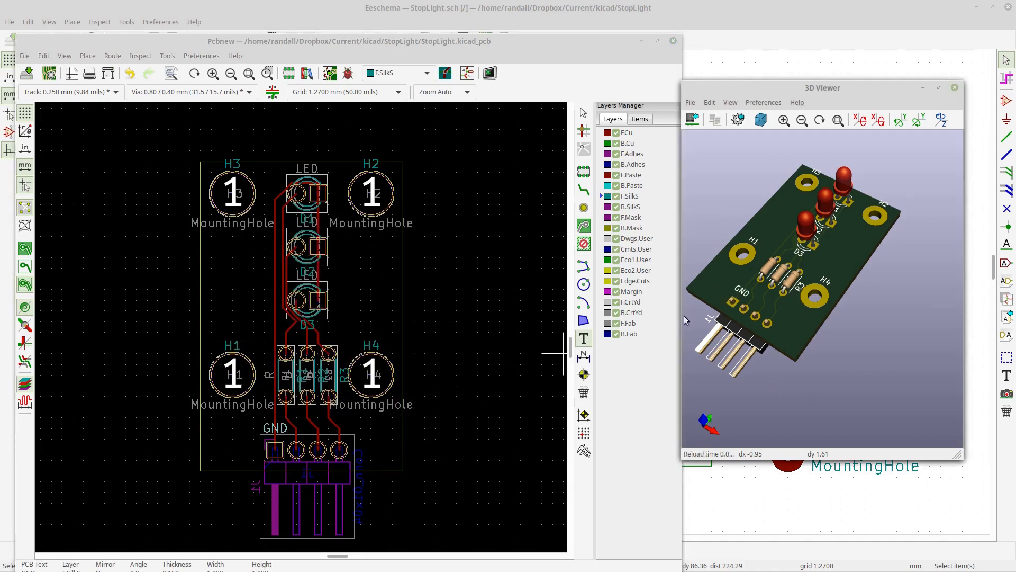
{"action": "left_click_drag", "start_coordinate": [824, 303], "coordinate": [818, 285]}
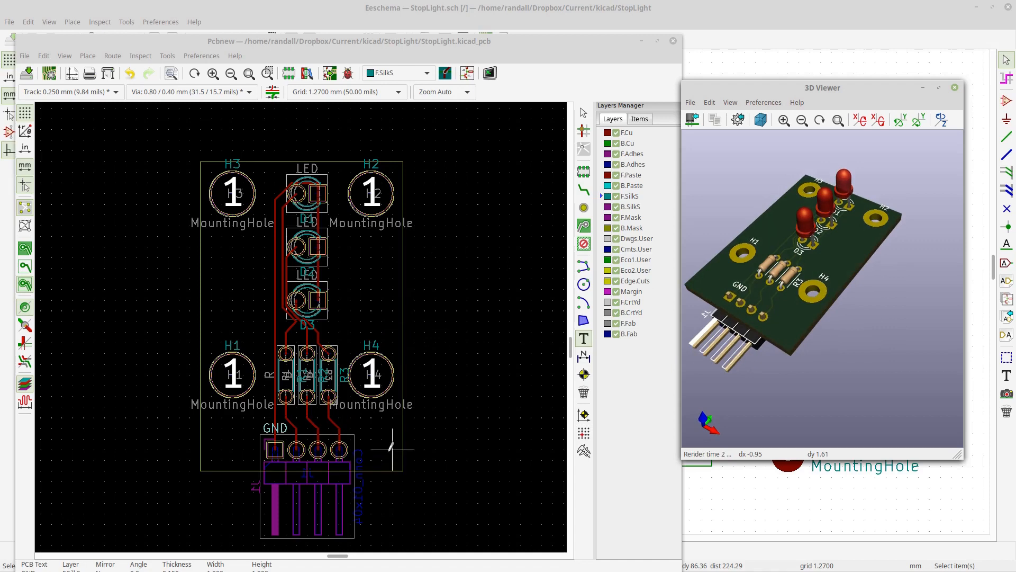
{"action": "scroll", "coordinate": [785, 256], "scroll_direction": "up", "scroll_amount": 3}
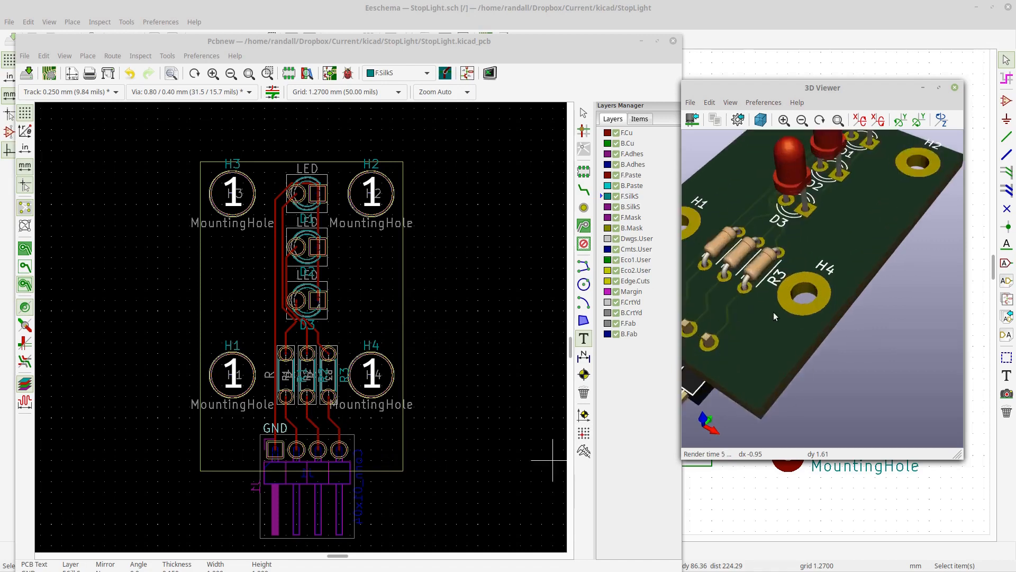
{"action": "left_click_drag", "start_coordinate": [769, 315], "coordinate": [863, 324]}
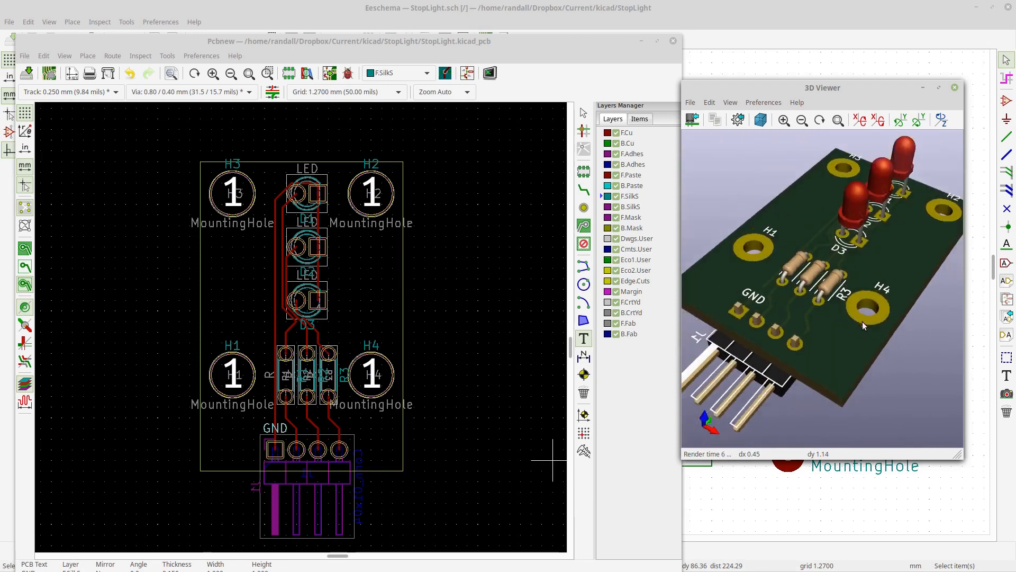
{"action": "left_click_drag", "start_coordinate": [844, 88], "coordinate": [732, 82]}
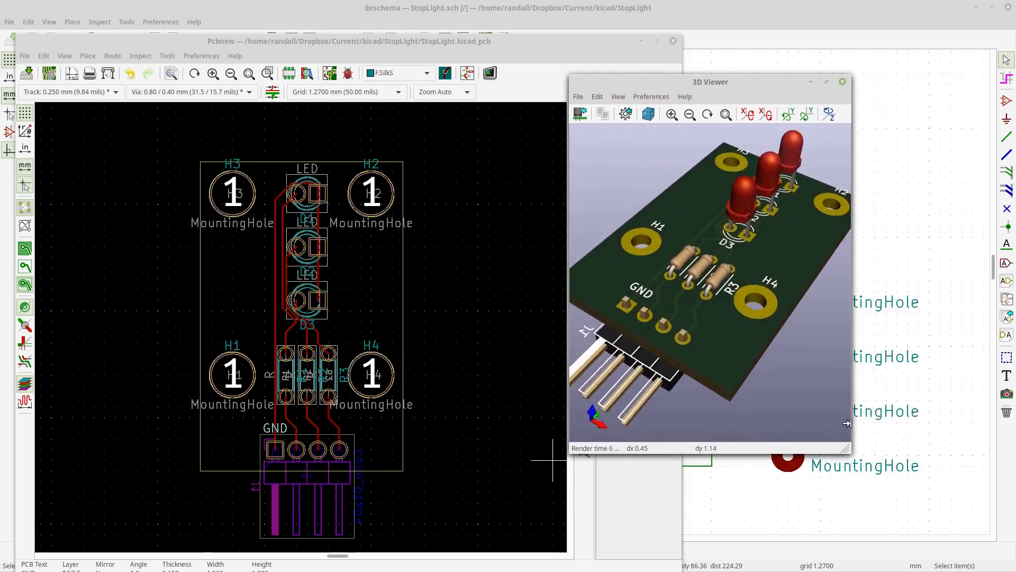
{"action": "left_click_drag", "start_coordinate": [846, 451], "coordinate": [946, 526]}
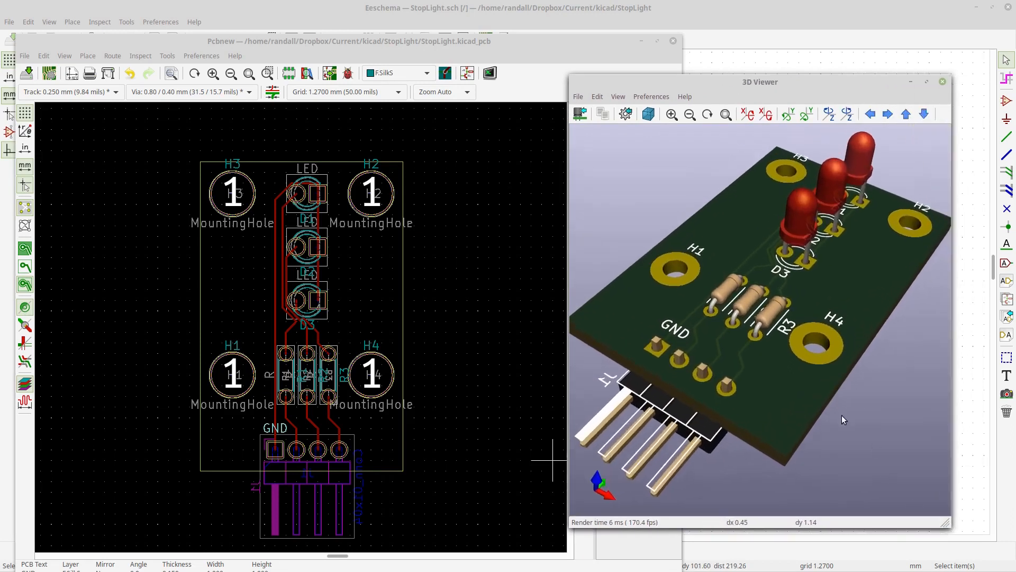
{"action": "left_click_drag", "start_coordinate": [814, 371], "coordinate": [815, 404]}
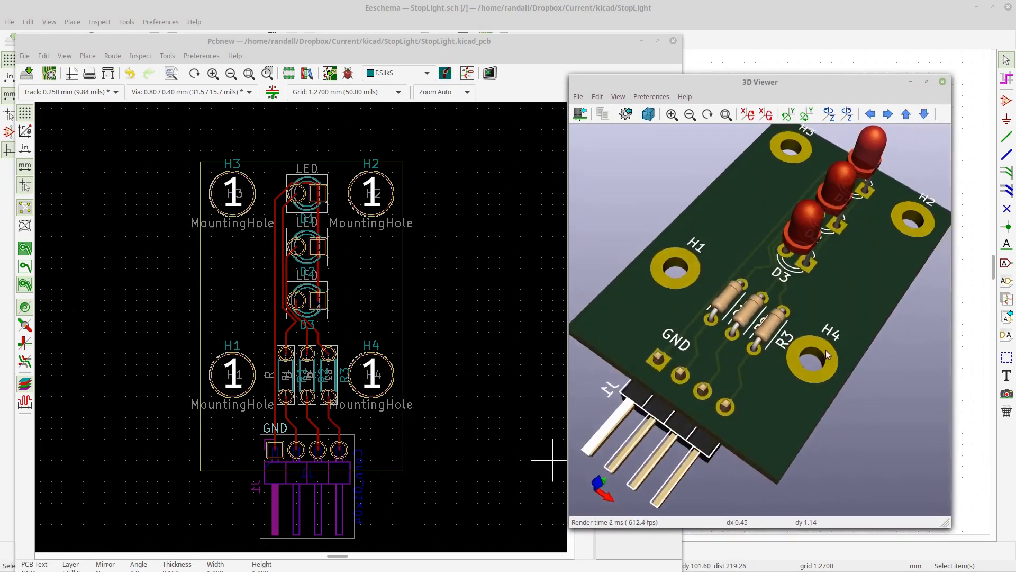
- Rotate the 3D view further to inspect the silkscreen labels and component placement on the board
{"action": "left_click_drag", "start_coordinate": [827, 352], "coordinate": [836, 332]}
{"action": "left_click_drag", "start_coordinate": [894, 315], "coordinate": [759, 360]}
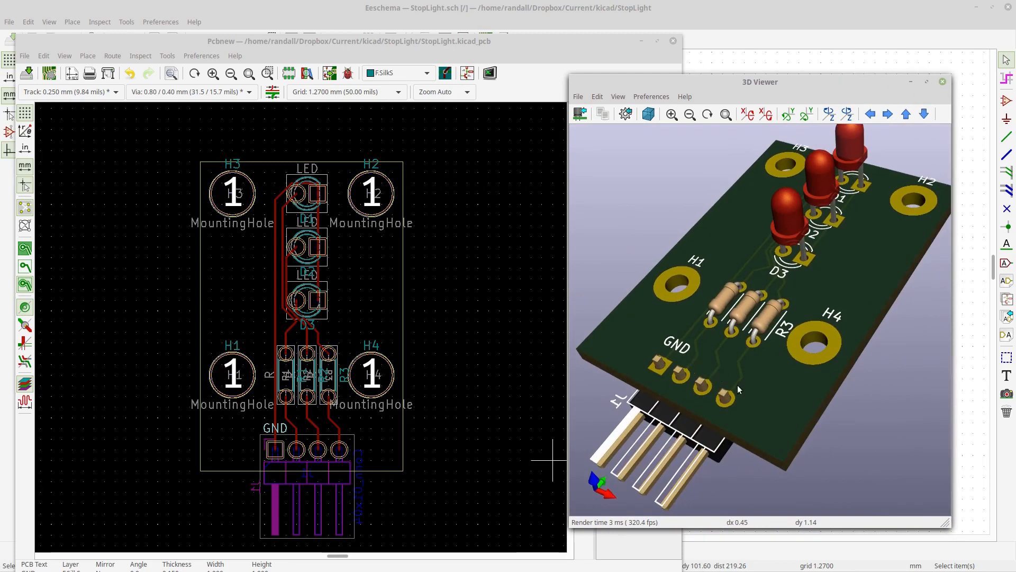
{"action": "left_click_drag", "start_coordinate": [881, 297], "coordinate": [816, 245]}
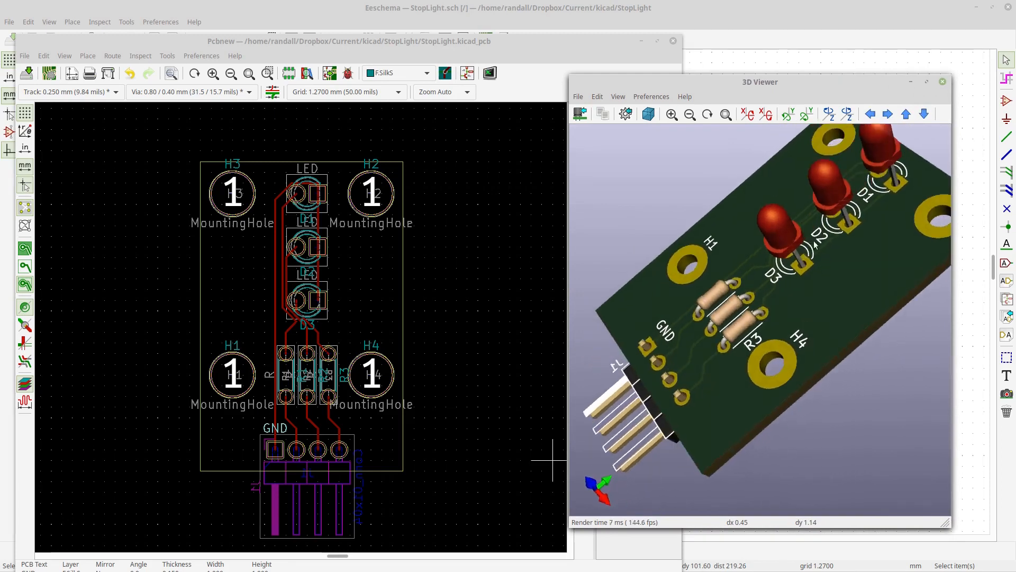
{"action": "left_click", "coordinate": [1006, 61]}
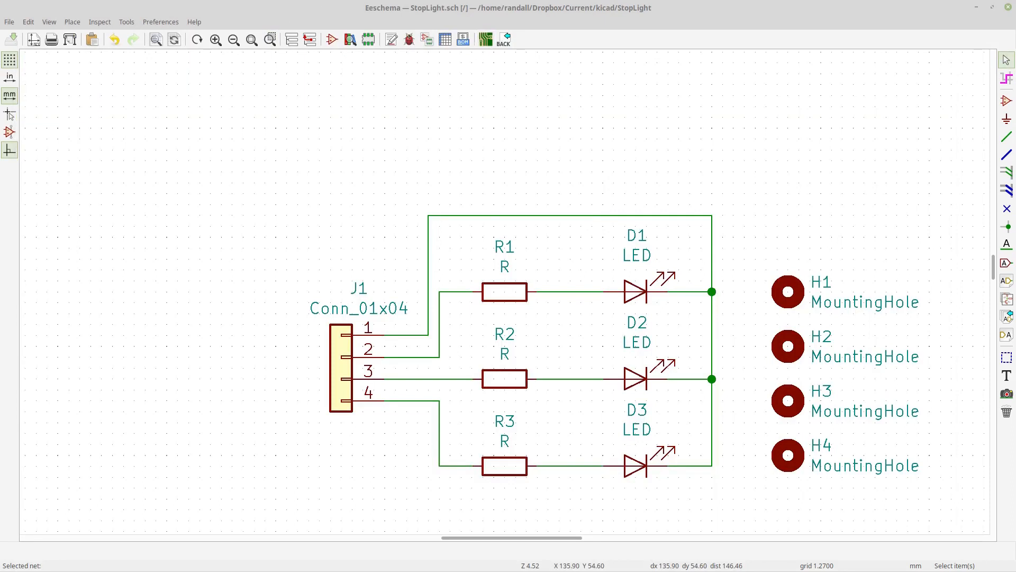
{"action": "key", "text": "alt+Tab"}
{"action": "key", "text": "alt+Tab"}
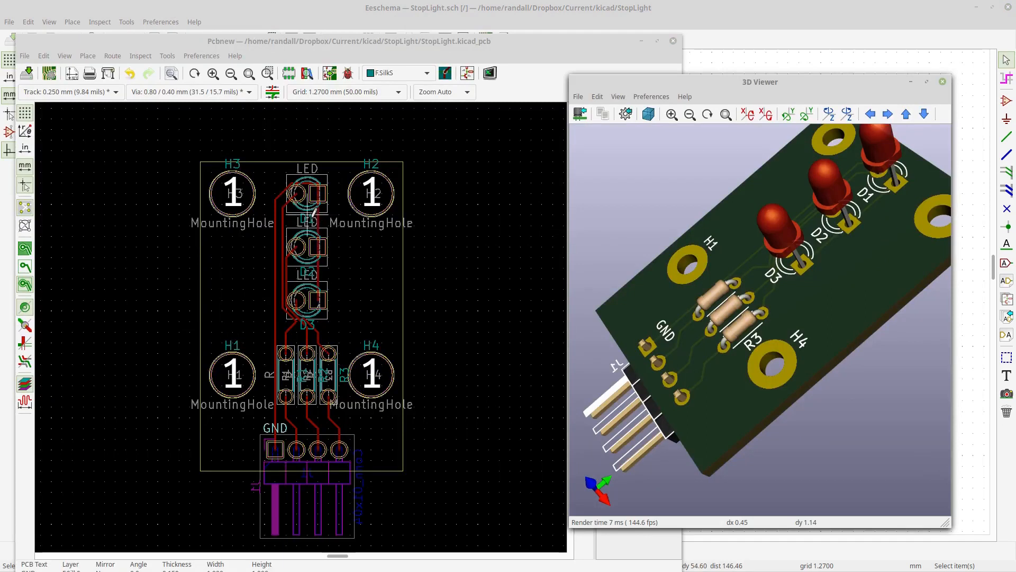
{"action": "left_click", "coordinate": [1006, 65]}
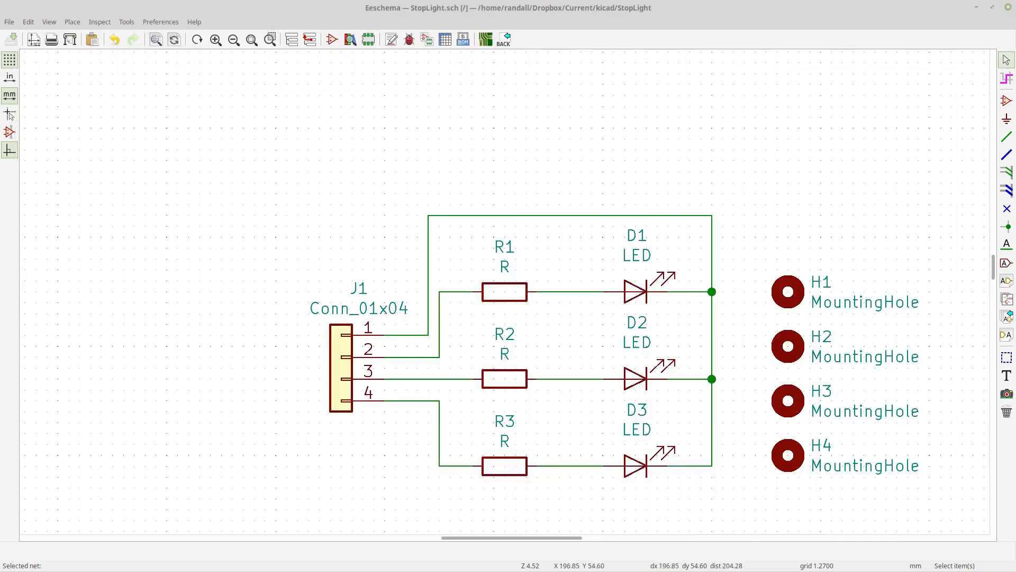
{"action": "key", "text": "alt+Tab"}
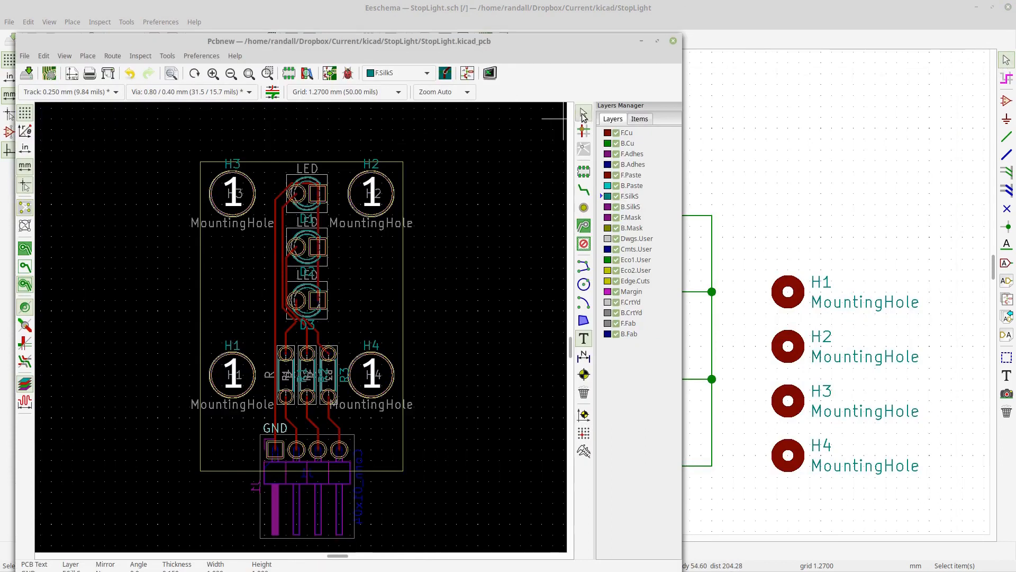
- Move the D1 reference label out from under the LEDs to the right side of D1's footprint
{"action": "left_click", "coordinate": [308, 221]}
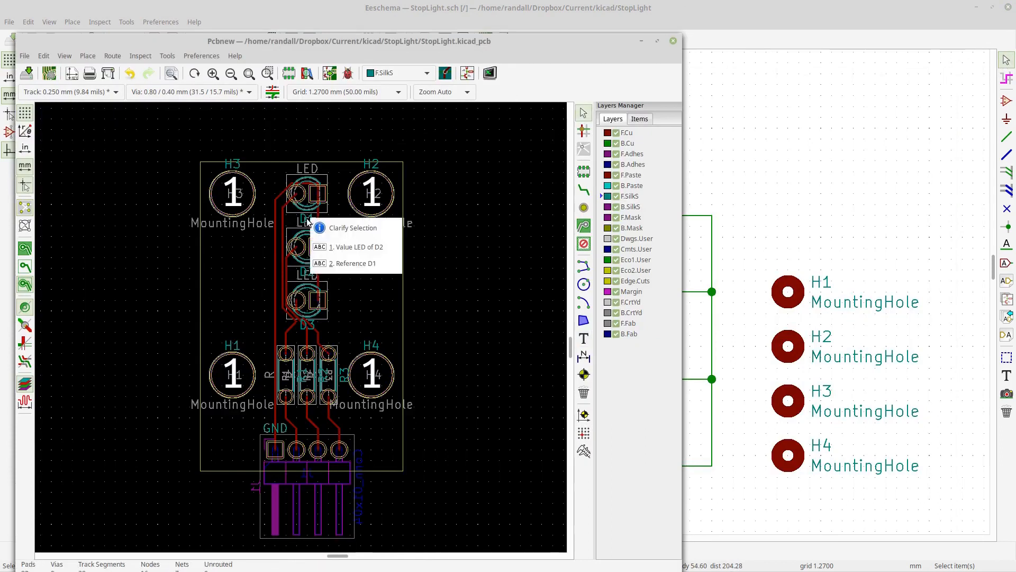
{"action": "left_click", "coordinate": [357, 263]}
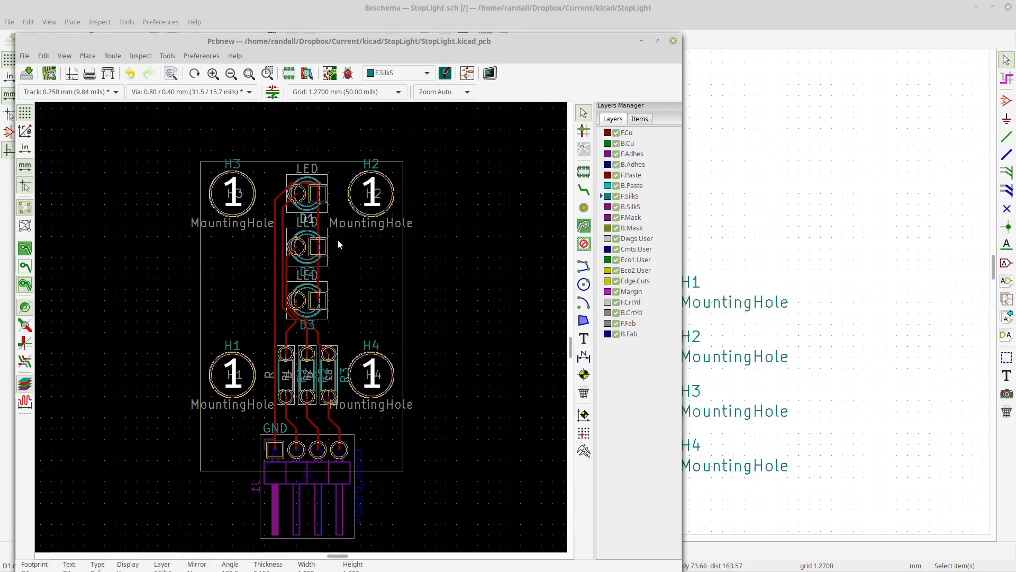
{"action": "key", "text": "m"}
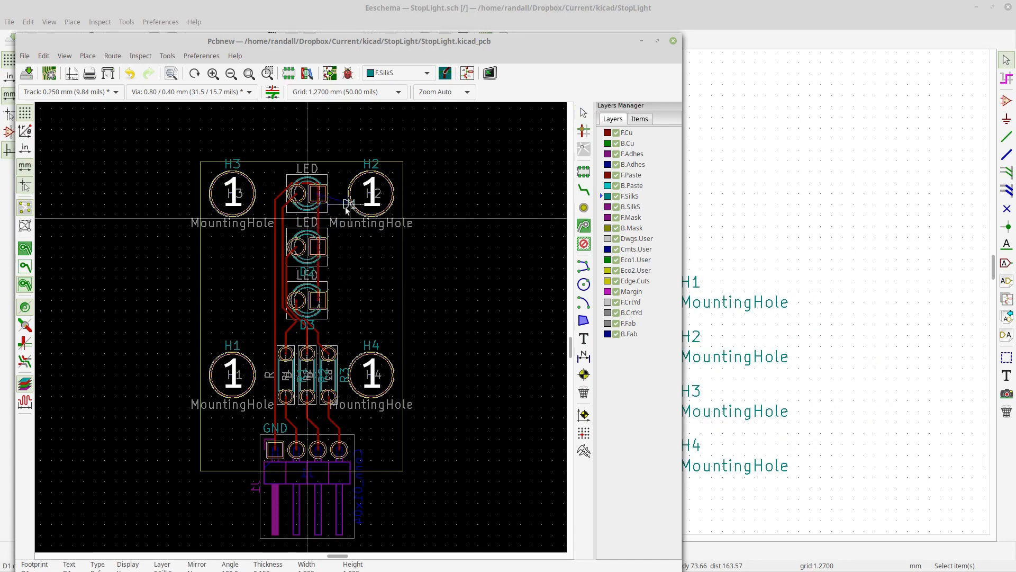
{"action": "left_click", "coordinate": [344, 195]}
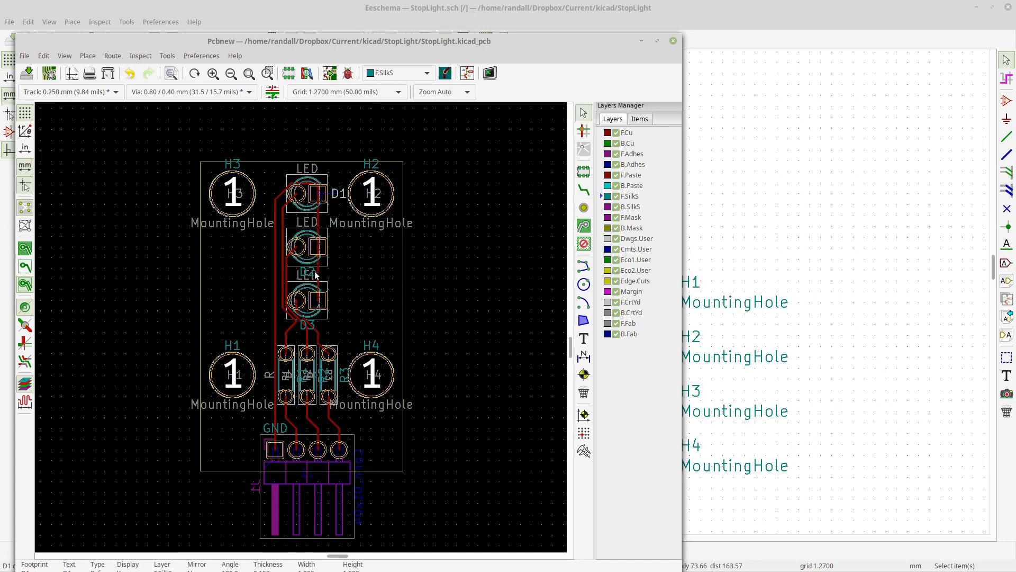
- Move the D2 and D3 reference labels to the right of their LED footprints, matching D1
{"action": "key", "text": "m"}
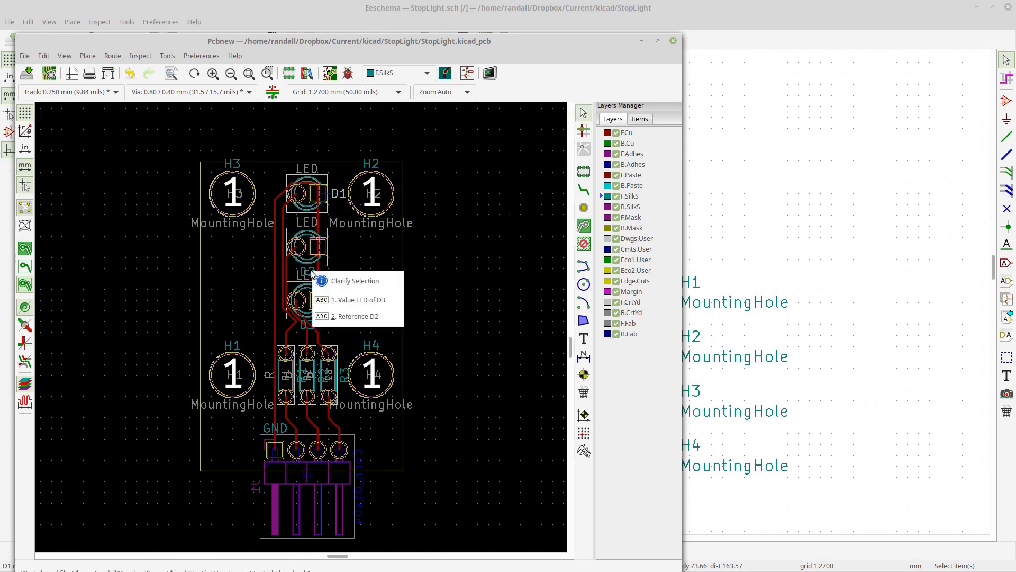
{"action": "left_click", "coordinate": [339, 315]}
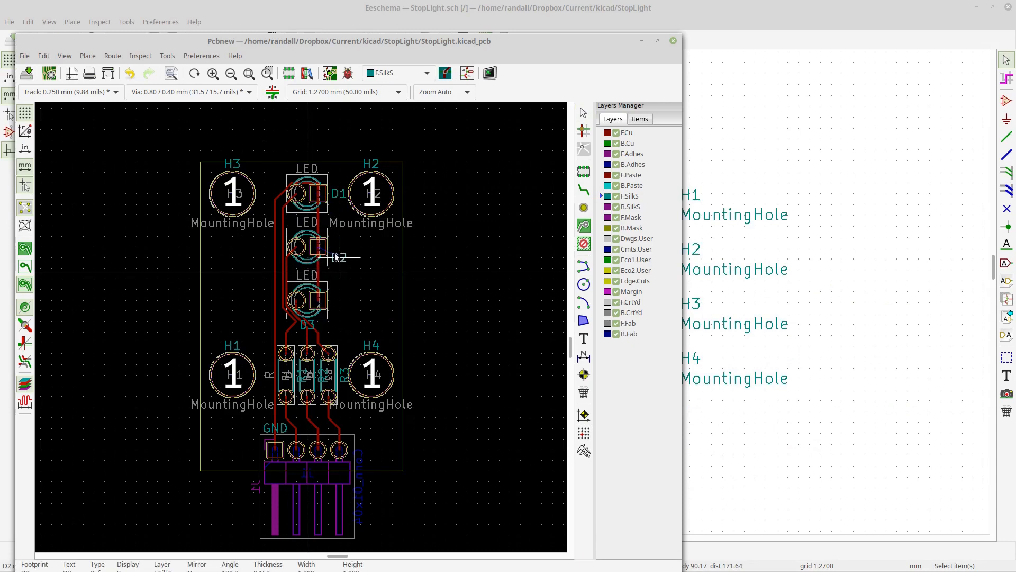
{"action": "left_click", "coordinate": [336, 255]}
{"action": "key", "text": "m"}
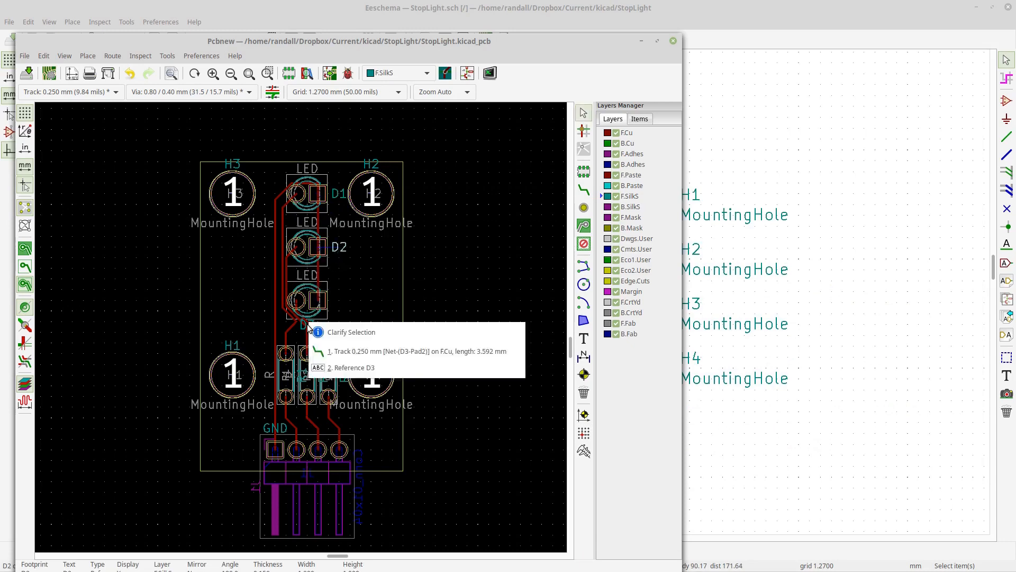
{"action": "left_click", "coordinate": [328, 368]}
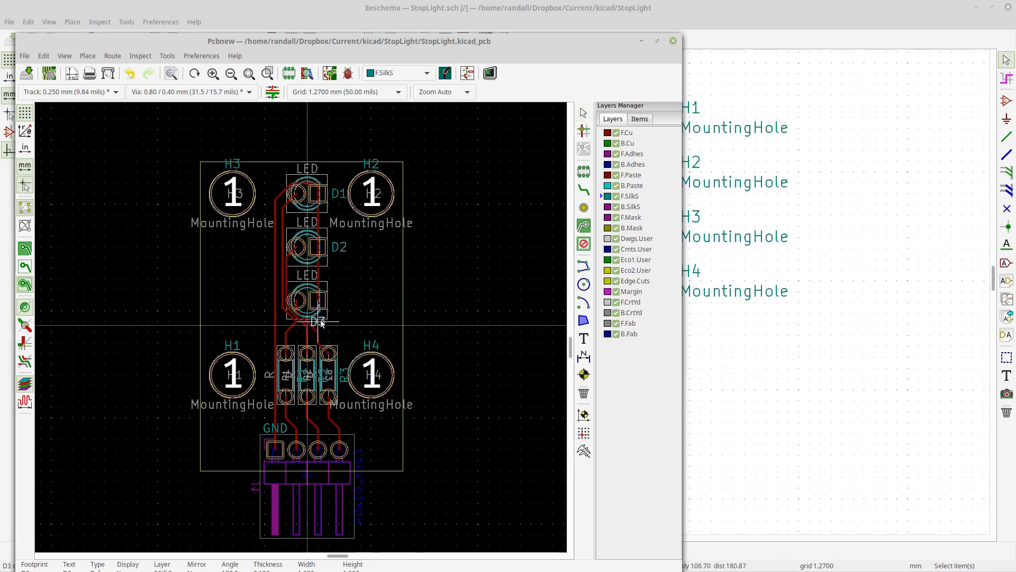
{"action": "left_click", "coordinate": [342, 308]}
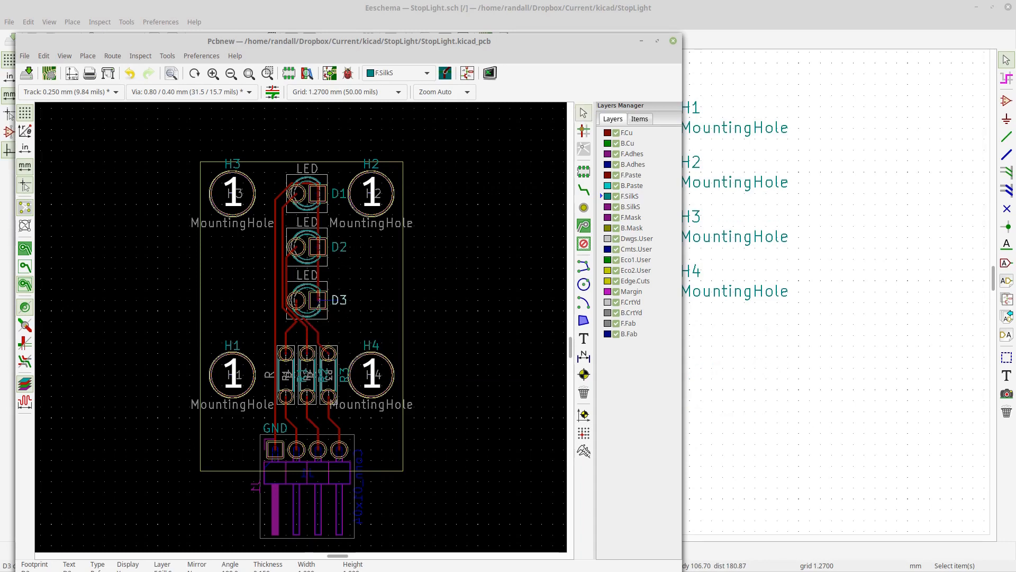
- Open the 3D Viewer and rotate the board to check the repositioned LED reference labels
{"action": "key", "text": "alt+3"}
{"action": "left_click_drag", "start_coordinate": [728, 405], "coordinate": [832, 230]}
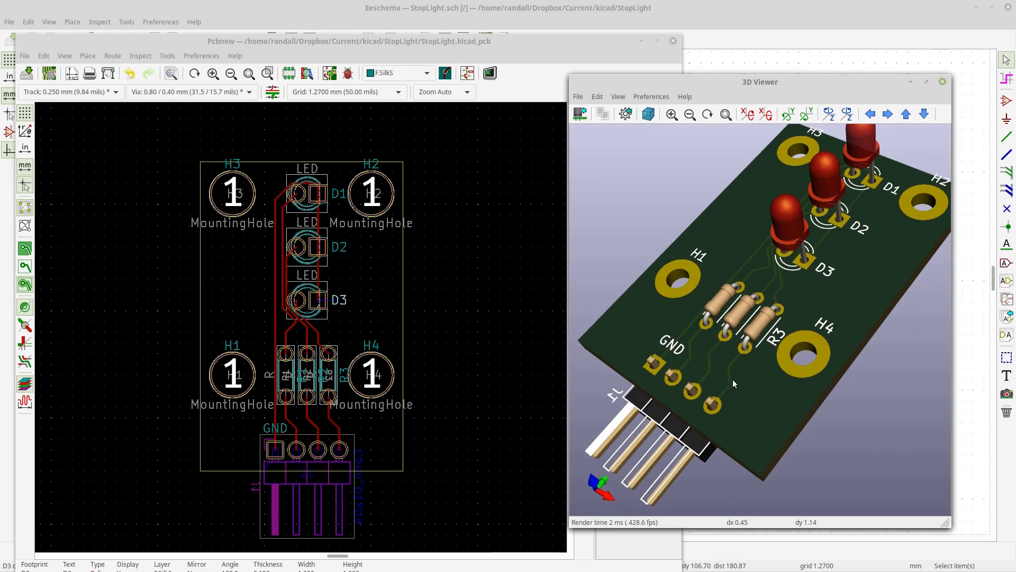
{"action": "left_click_drag", "start_coordinate": [733, 379], "coordinate": [758, 389]}
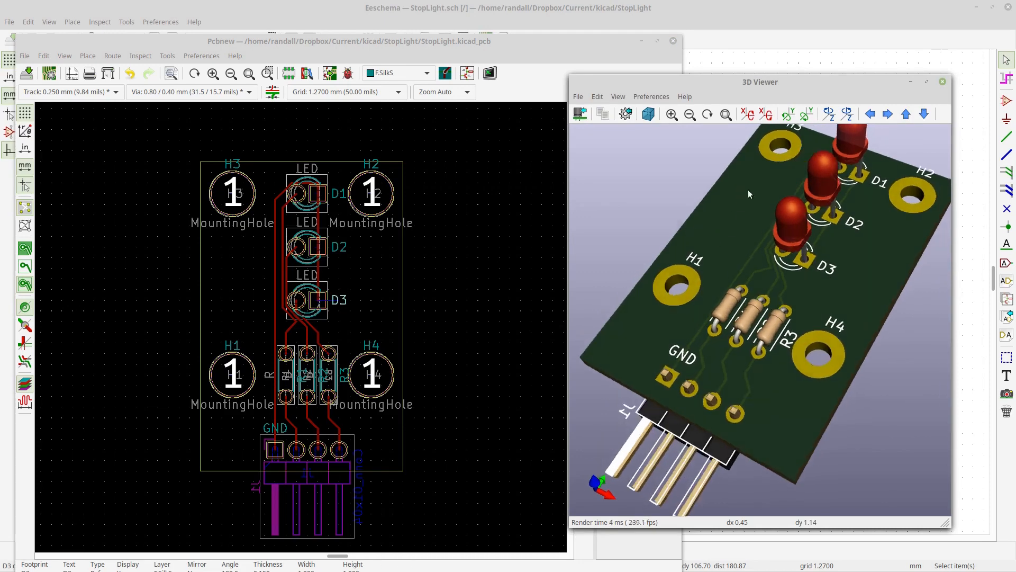